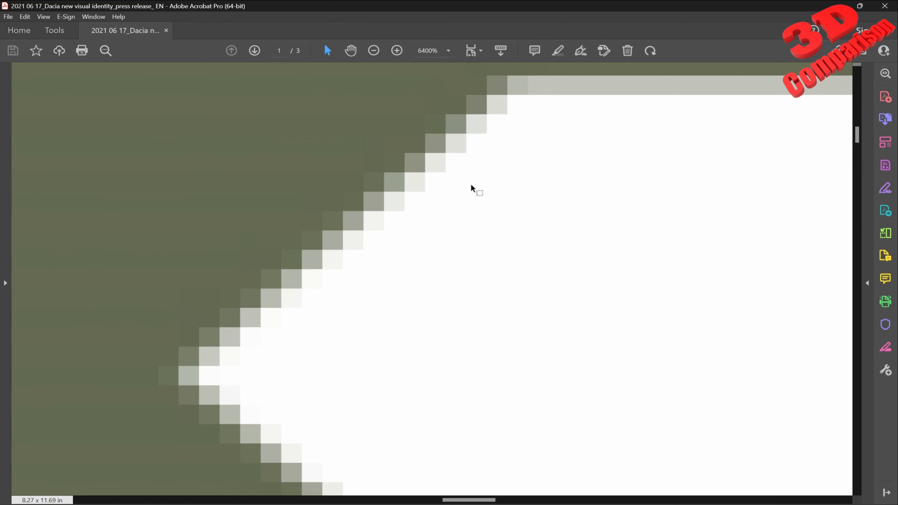
- Examine the edges of the Dacia logotype and the title lettering up close, and look over the first page of the press release
scroll(471, 188, "down", 10, "ctrl")
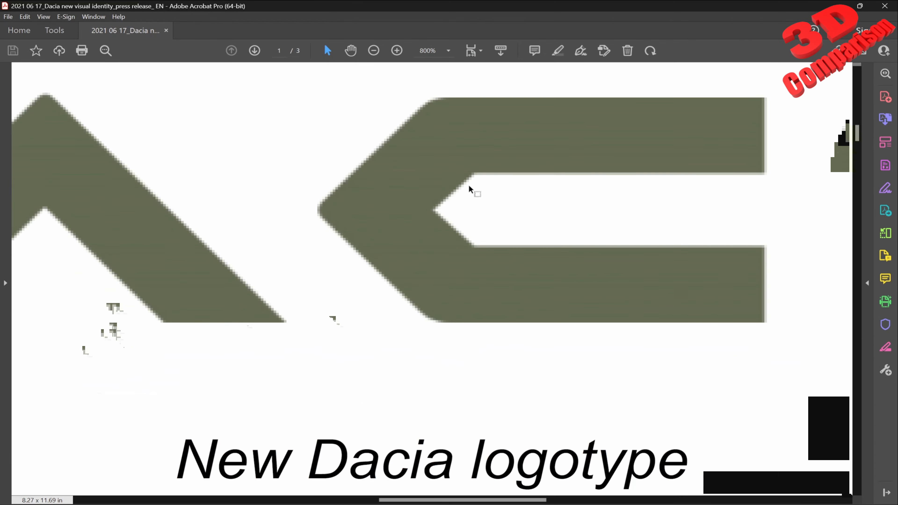
left_click_drag(168, 147, 708, 249)
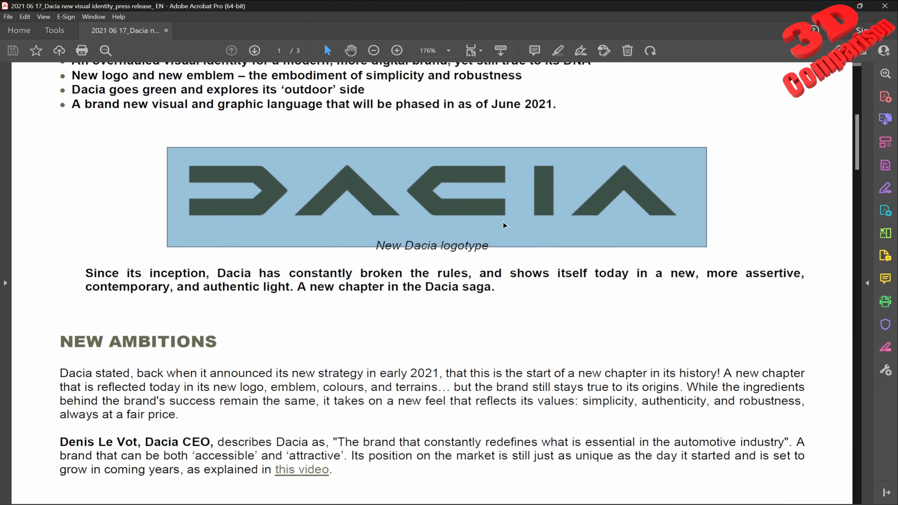
left_click(478, 267)
scroll(424, 273, "up", 5)
scroll(125, 200, "up", 4, "ctrl")
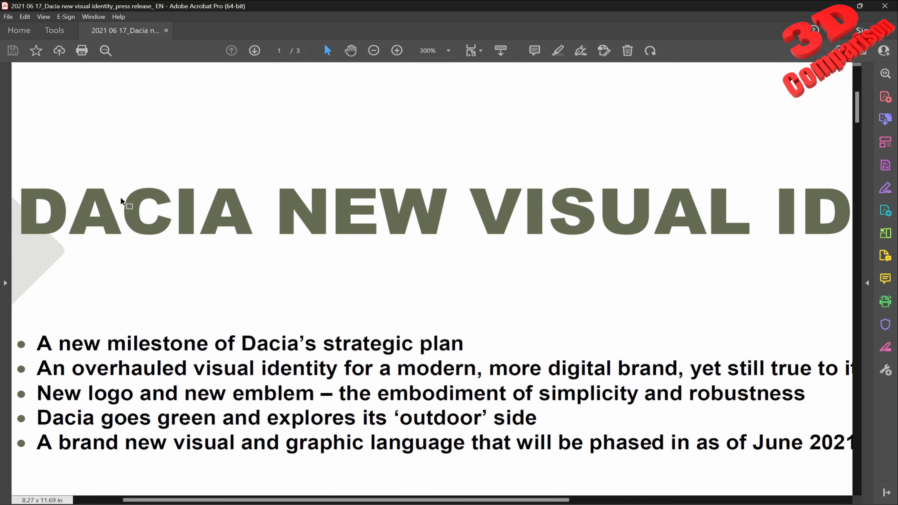
scroll(167, 202, "up", 6, "ctrl")
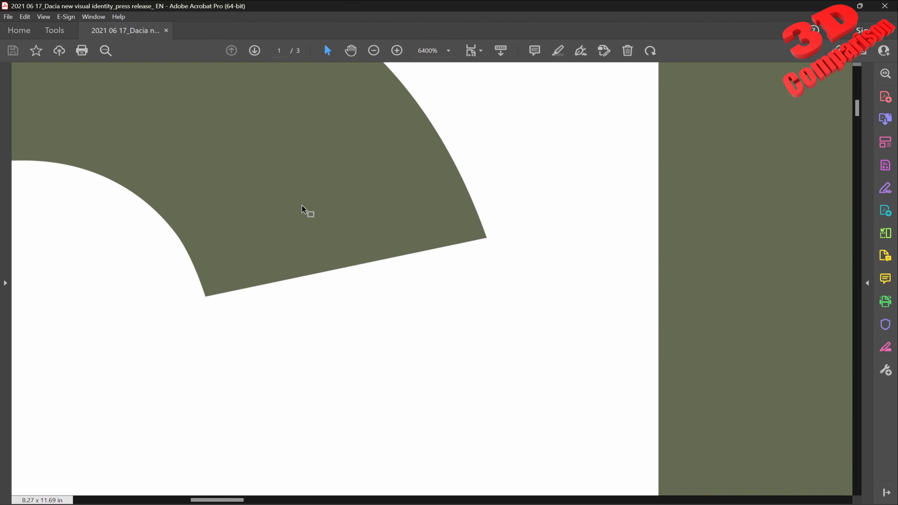
scroll(486, 235, "down", 8, "ctrl")
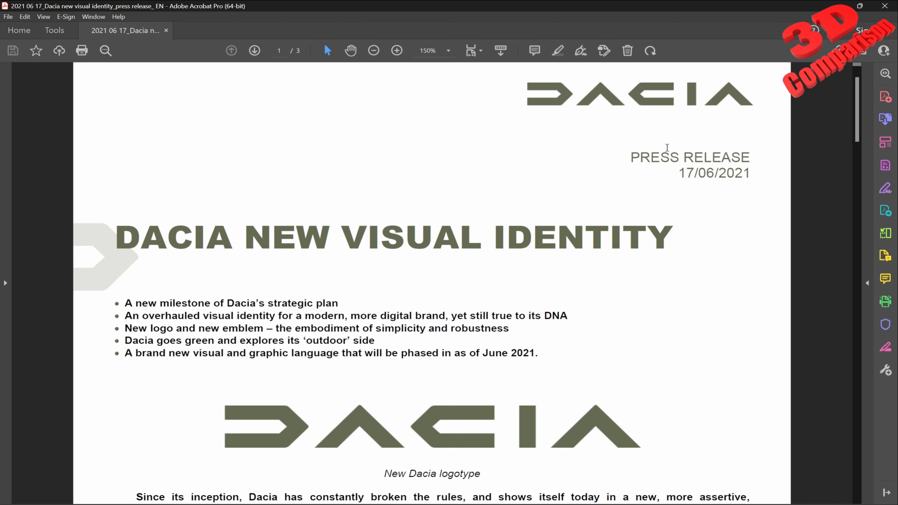
scroll(601, 248, "down", 6)
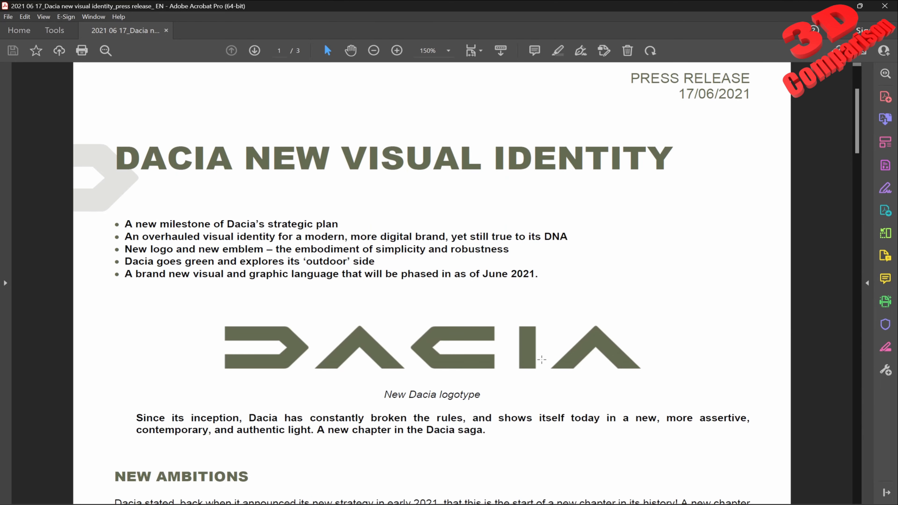
scroll(555, 357, "down", 2)
scroll(414, 286, "up", 3)
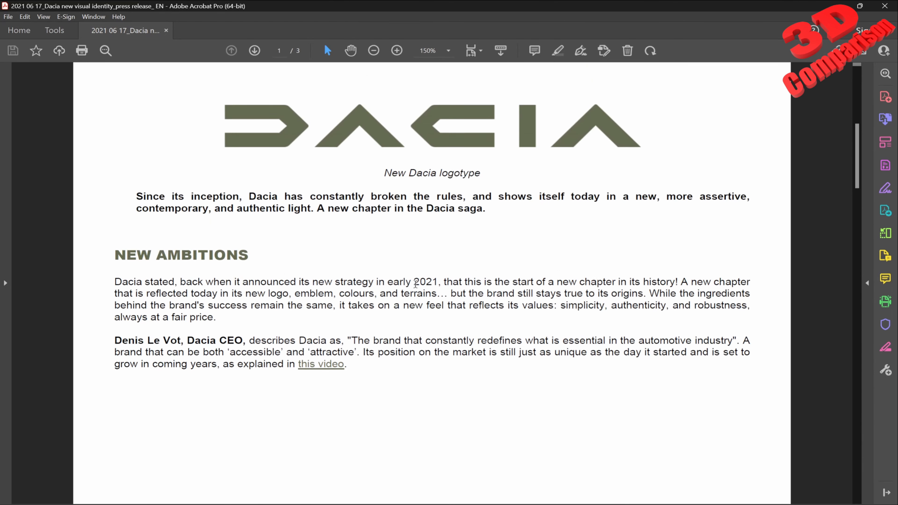
scroll(433, 308, "up", 1)
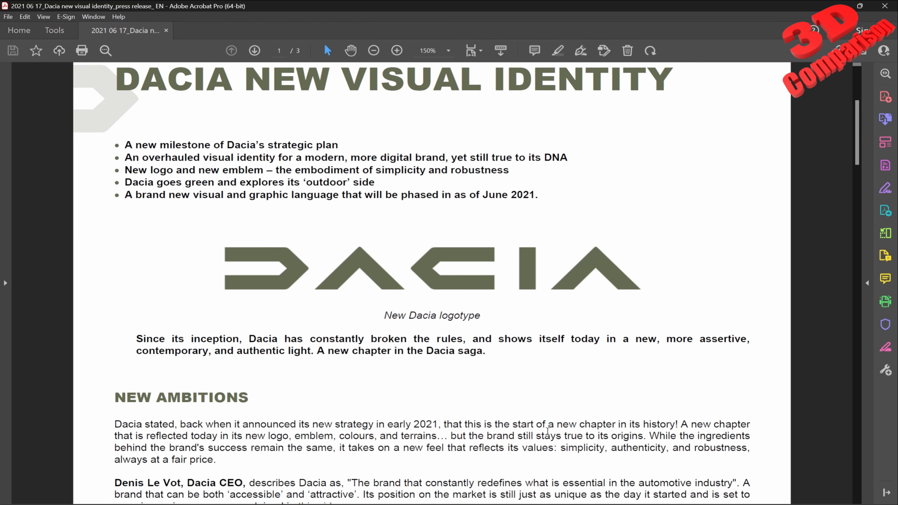
- Close the press release PDF and minimize the Dacia Visual Identity folder window
left_click(891, 9)
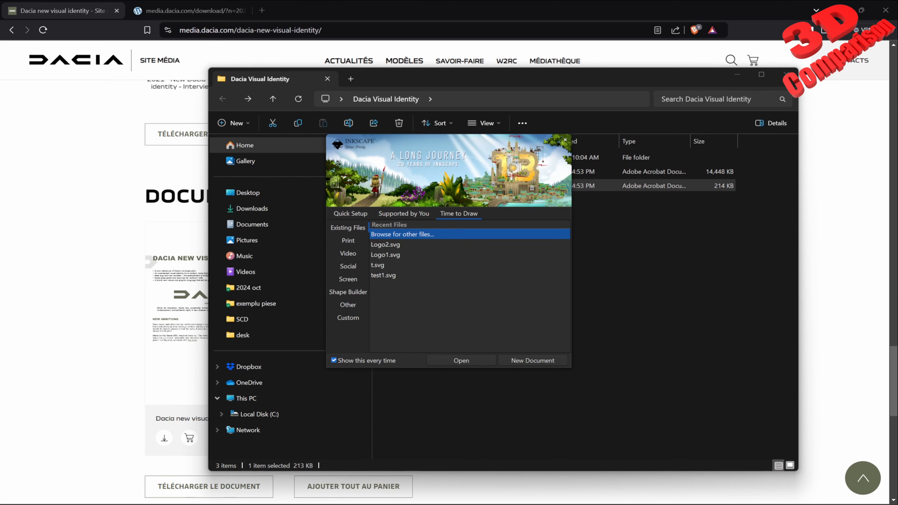
mouse_move(473, 504)
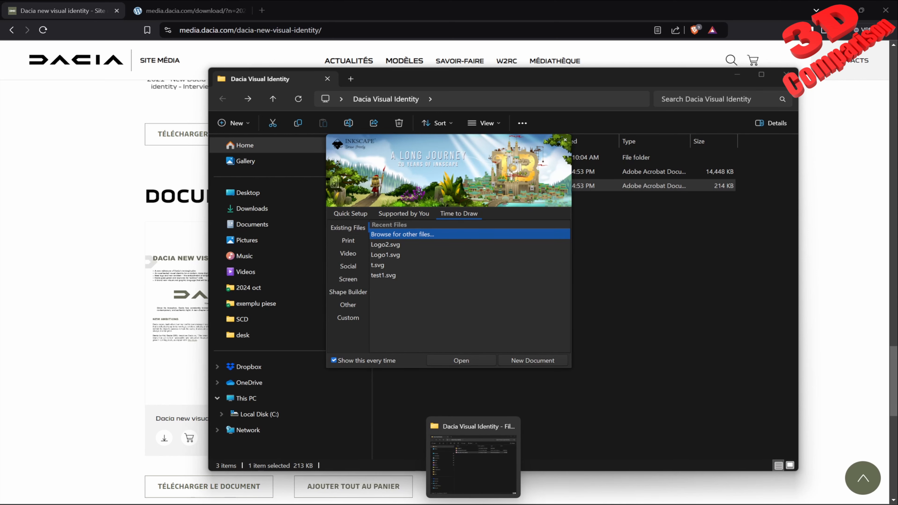
left_click(475, 480)
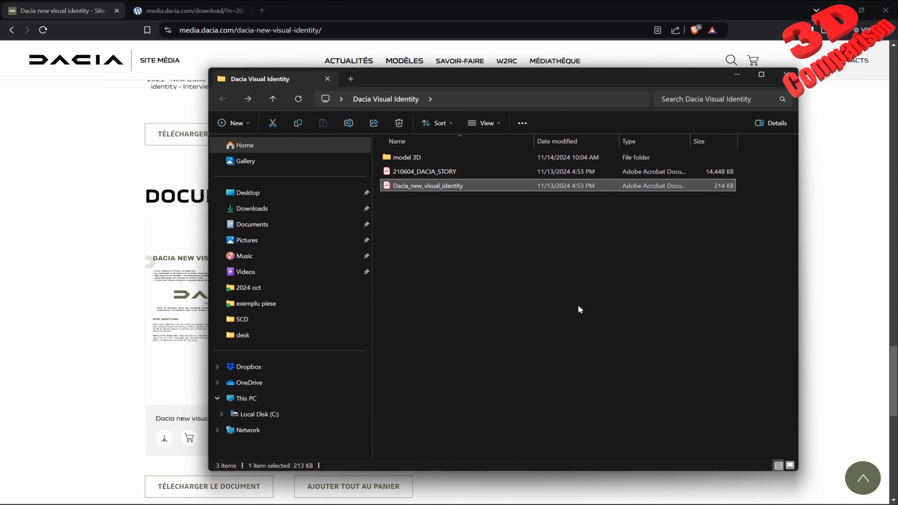
left_click(738, 76)
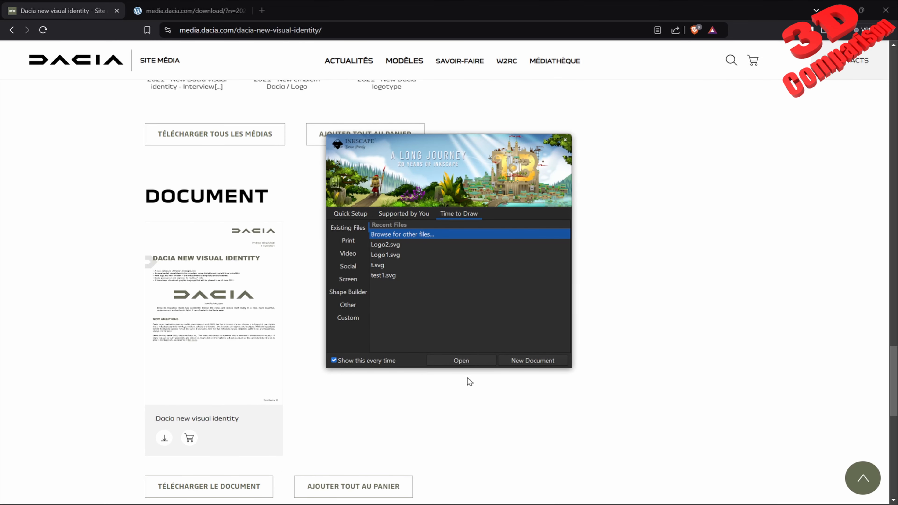
- Open Dacia_new_visual_identity.pdf in Inkscape, importing all pages with embedded images, and inspect the logotype on the first page
left_click(467, 364)
key("ctrl+v")
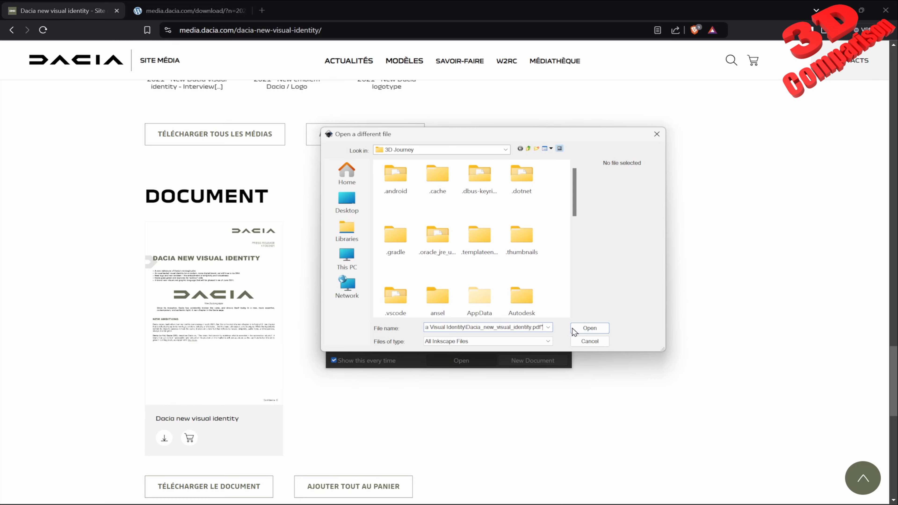
left_click(587, 328)
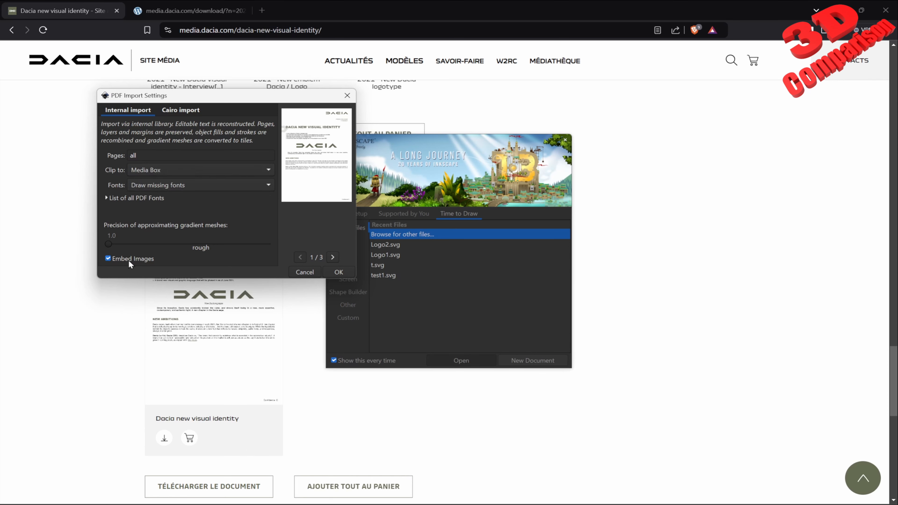
left_click(340, 273)
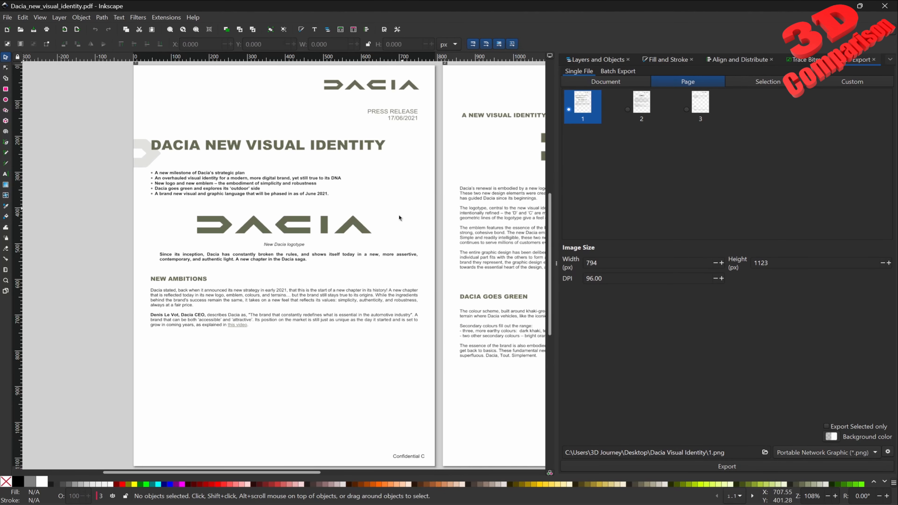
scroll(298, 224, "up", 7, "ctrl")
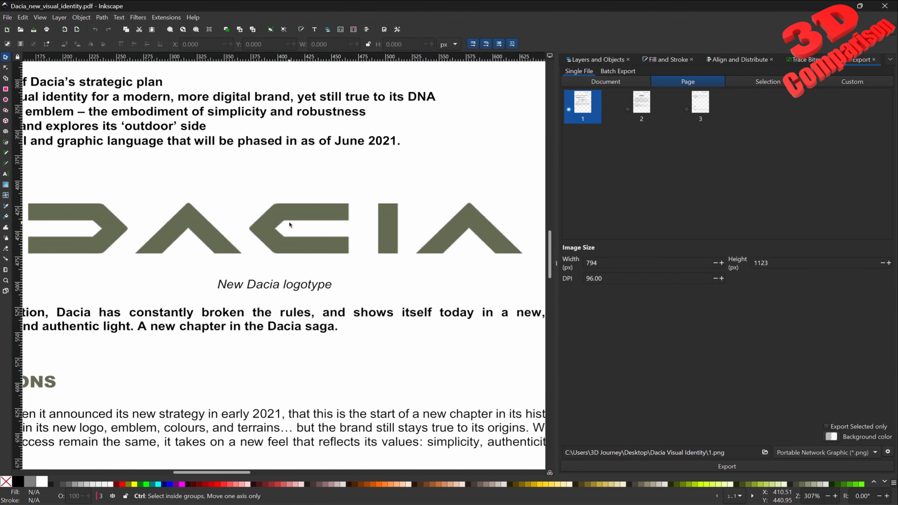
scroll(296, 239, "down", 8, "ctrl")
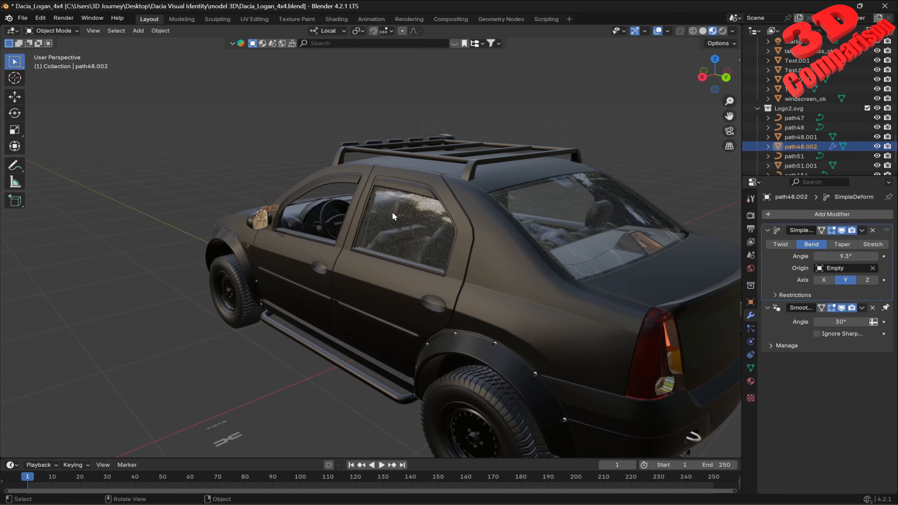
- Switch to Blender and inspect the Dacia lettering on the steering wheel of the Logan model from different viewpoints
middle_click_drag(393, 214, 417, 225)
scroll(416, 233, "up", 10)
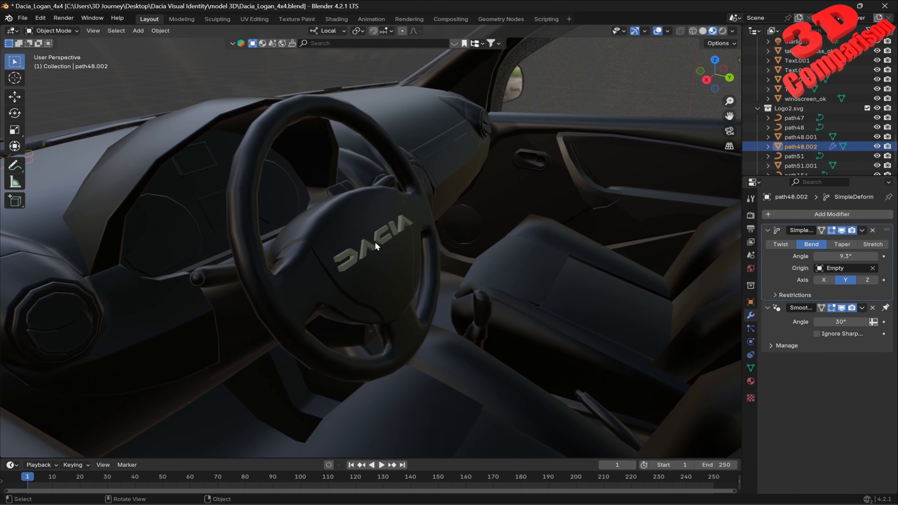
scroll(376, 244, "up", 3)
left_click(386, 237)
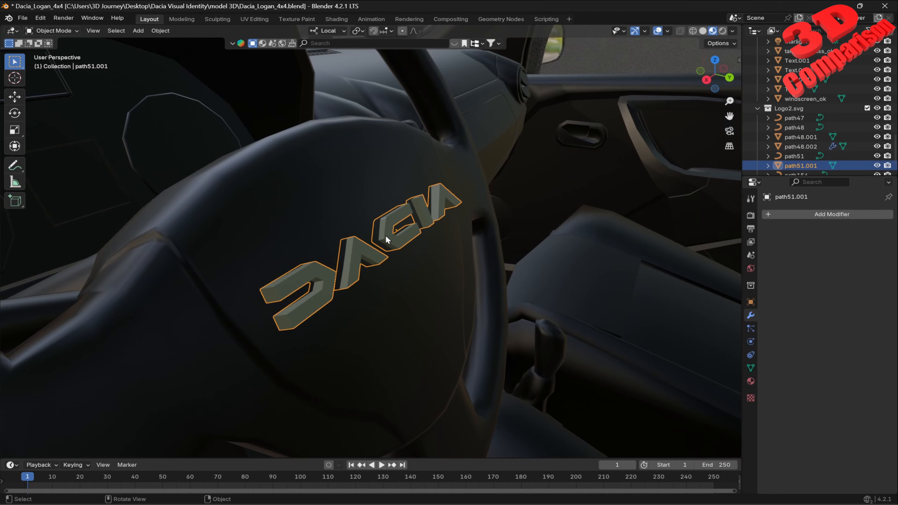
scroll(401, 241, "down", 10)
middle_click_drag(391, 255, 519, 248)
scroll(519, 251, "up", 5)
left_click(492, 205)
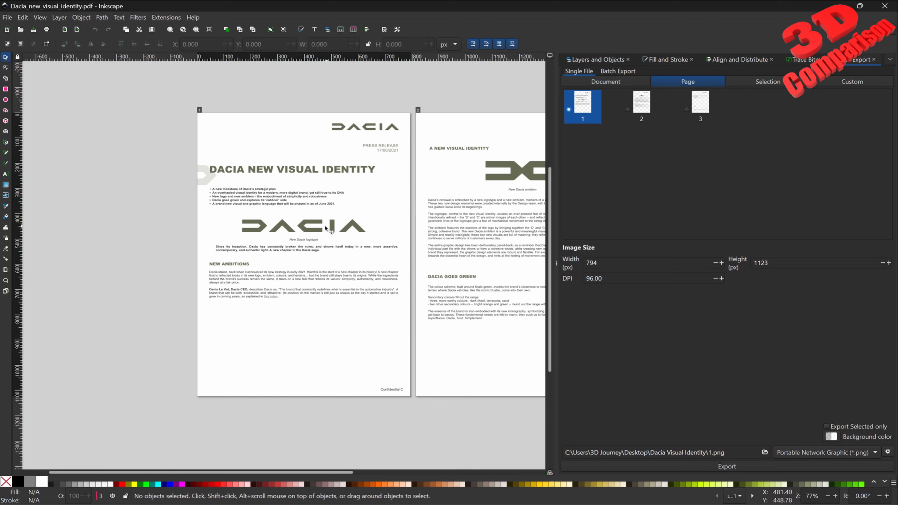
- Switch to Inkscape and place a copy of the first page's DACIA logotype in the blank area below the body text
left_click(351, 232)
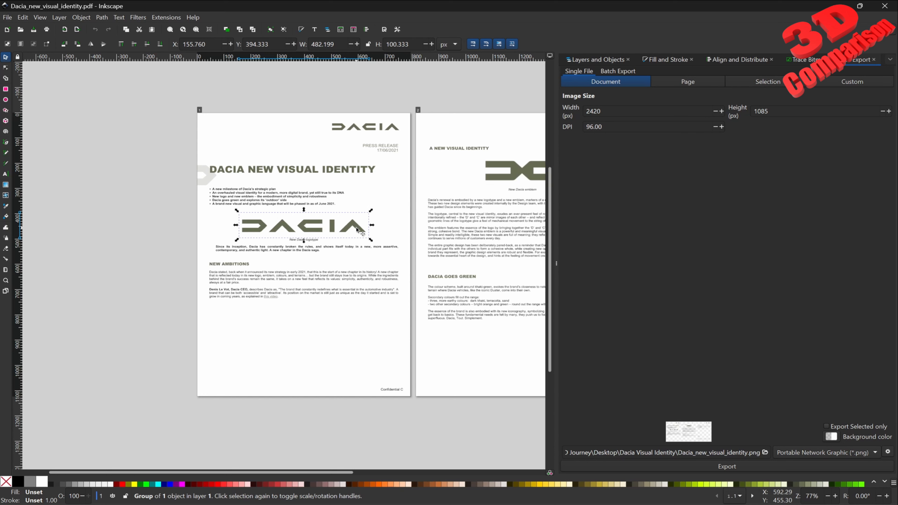
key("ctrl+c")
key("ctrl+v")
left_click_drag(359, 232, 305, 341)
key("Escape")
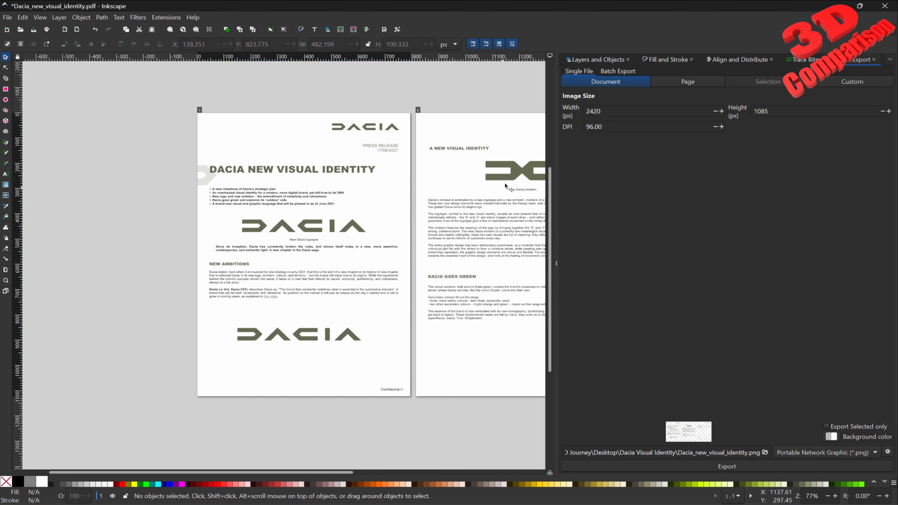
- Copy the new Dacia emblem from the second page and place it below the copied logotype on the first page
left_click(517, 172)
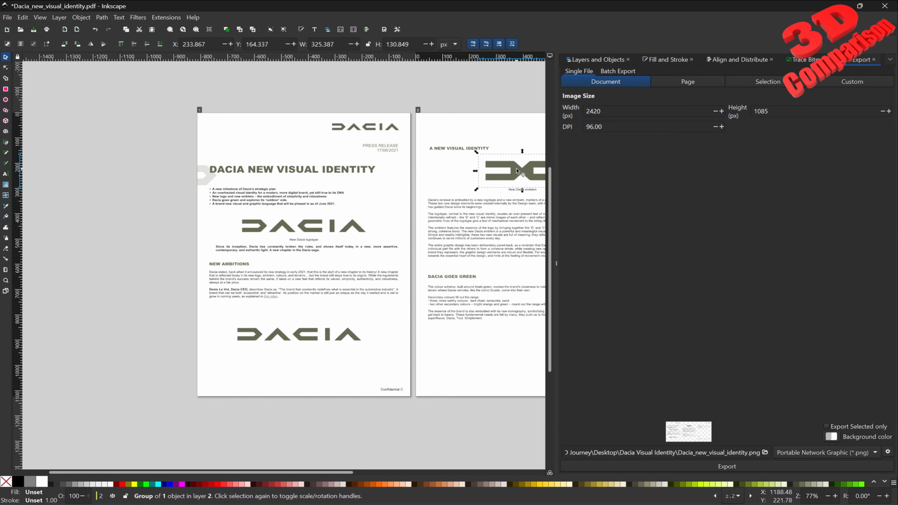
key("ctrl+c")
key("ctrl+v")
left_click_drag(384, 424, 311, 370)
left_click(517, 176)
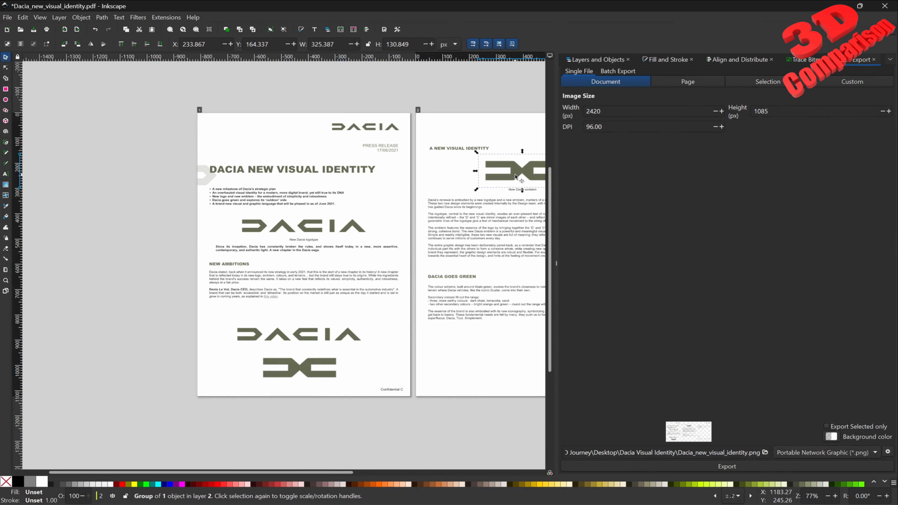
- Select the copied DACIA logotype on the first page and open the Trace Bitmap settings for it
scroll(297, 357, "down", 3)
scroll(290, 311, "up", 1, "ctrl")
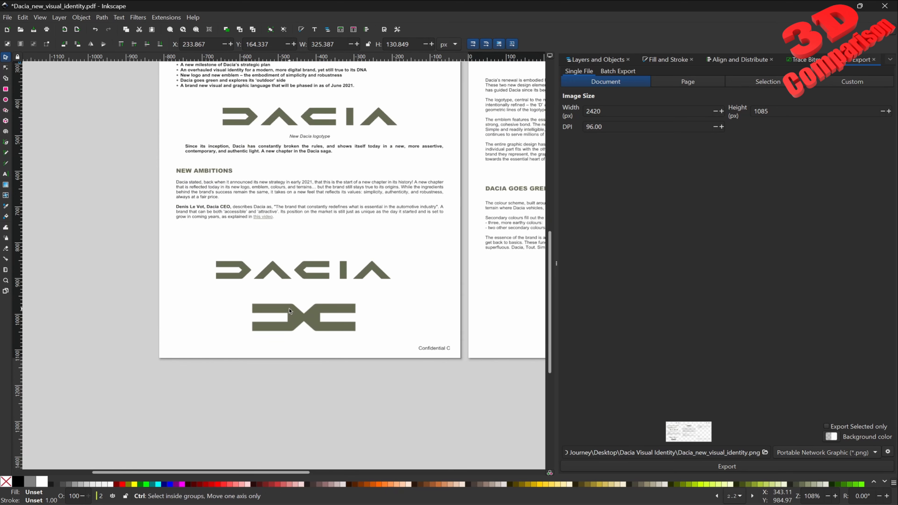
scroll(289, 311, "up", 6, "ctrl")
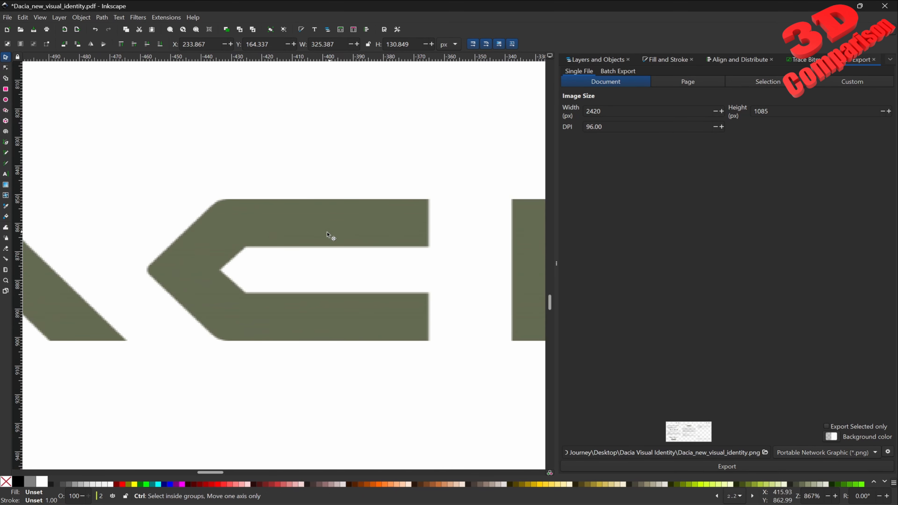
scroll(325, 234, "down", 4, "ctrl")
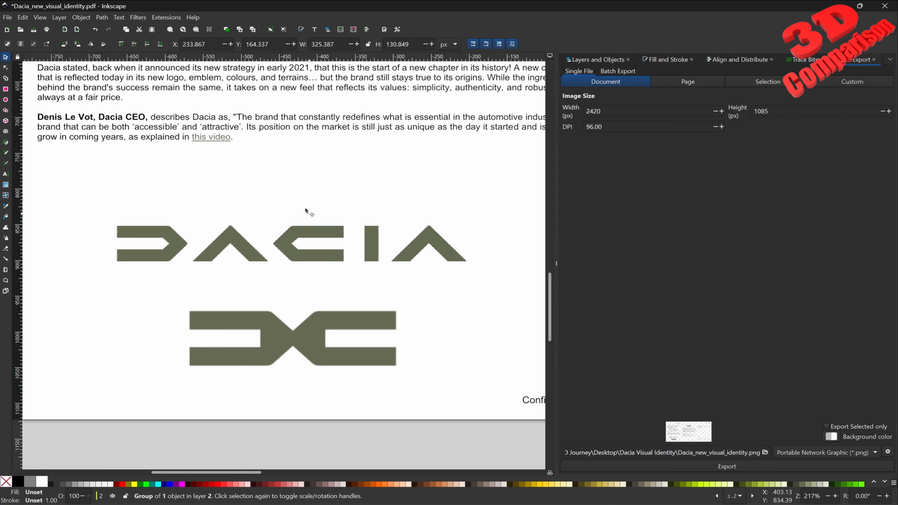
left_click(102, 17)
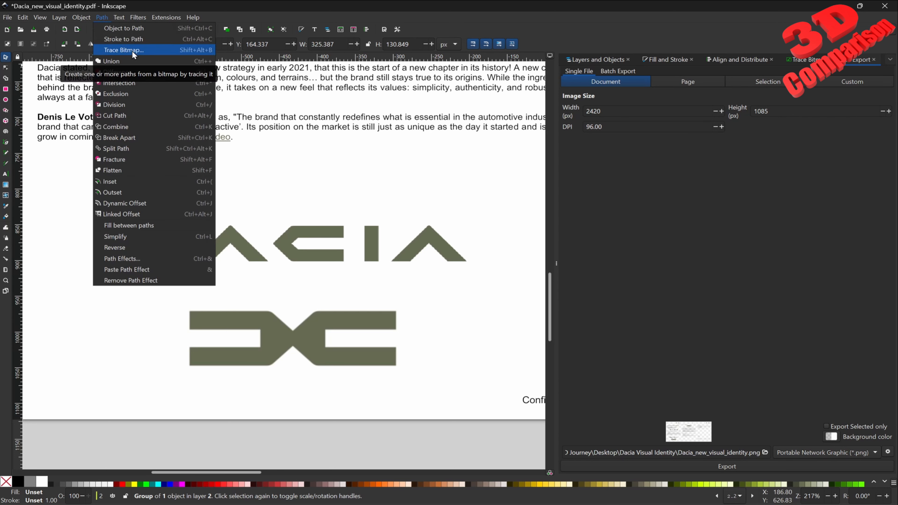
left_click(389, 241)
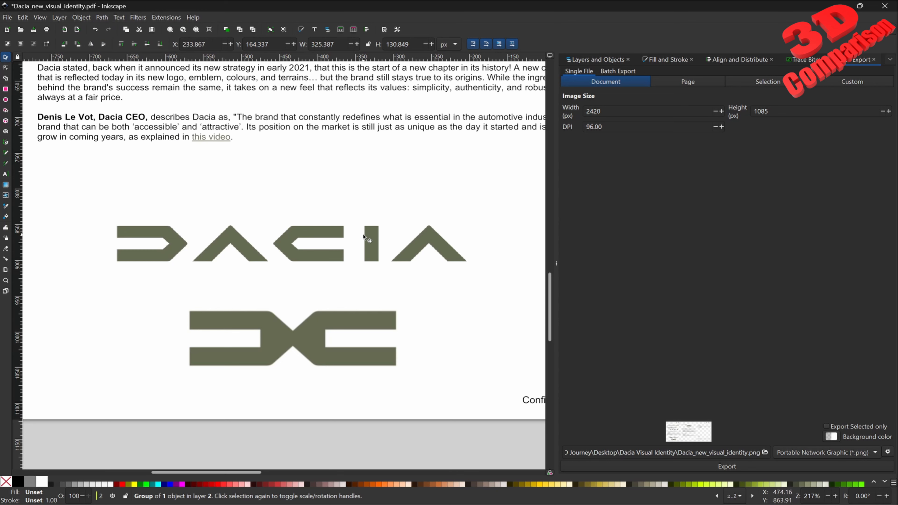
left_click(368, 238)
left_click(102, 17)
left_click(122, 42)
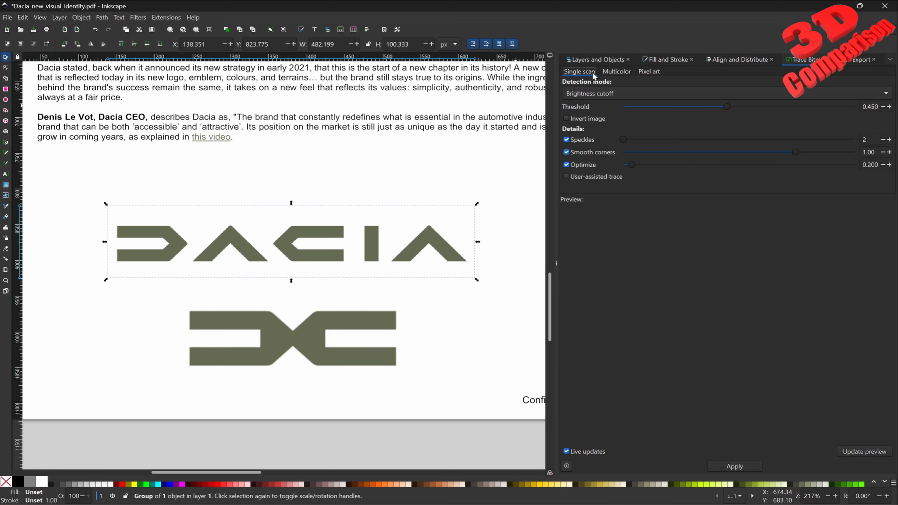
- Set a multicolor trace in Colors mode with 2 scans, and ungroup the copied logotype
left_click(617, 72)
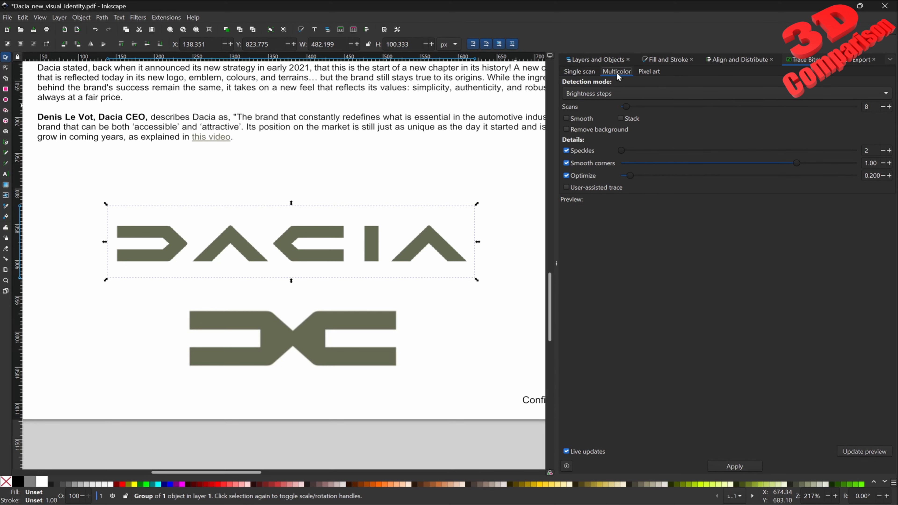
left_click(601, 92)
left_click(596, 111)
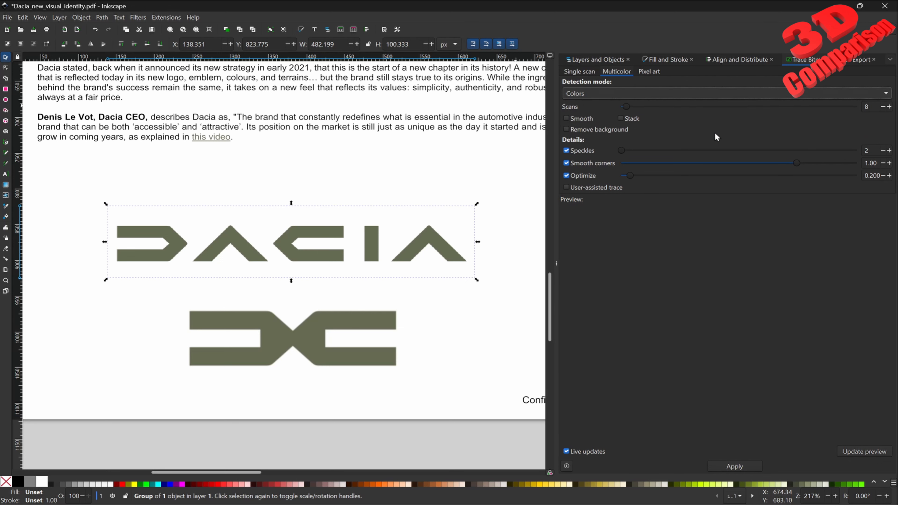
left_click(883, 107)
left_click(883, 107)
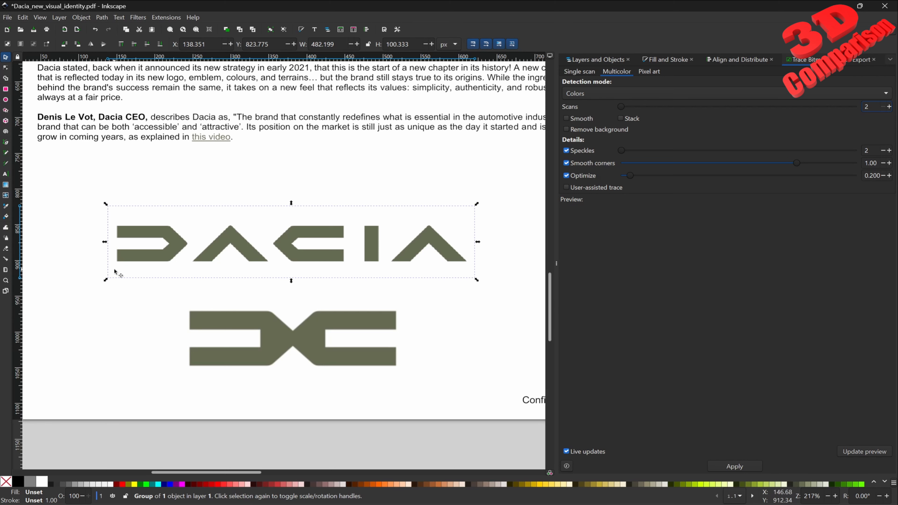
right_click(445, 225)
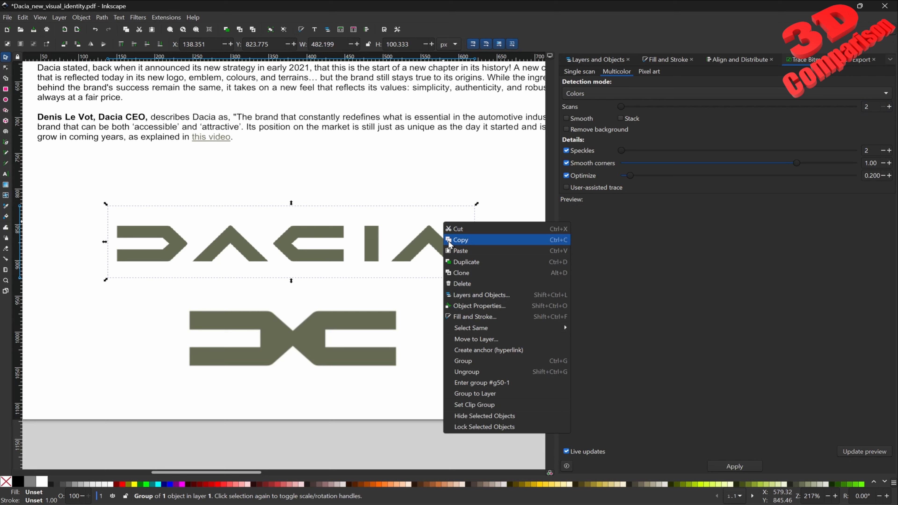
left_click(461, 372)
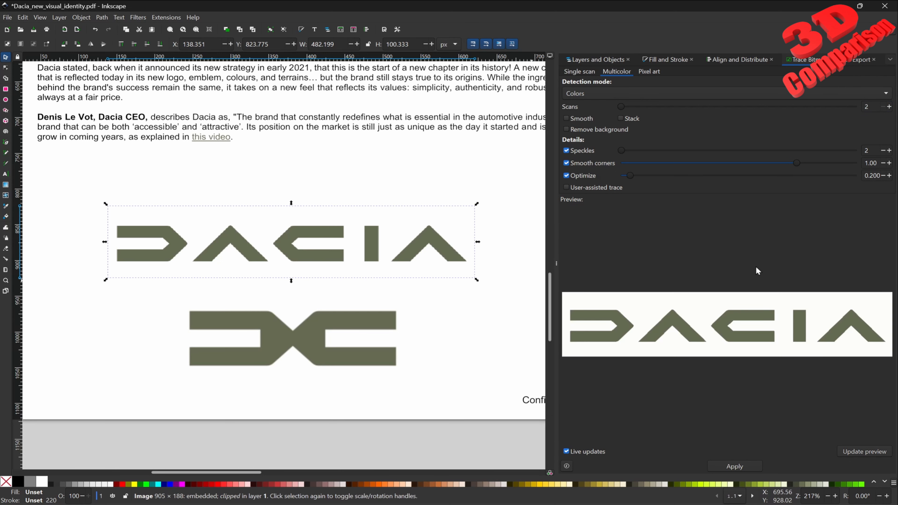
- Ungroup the copied emblem below the logotype so that its image can be traced
left_click(362, 320)
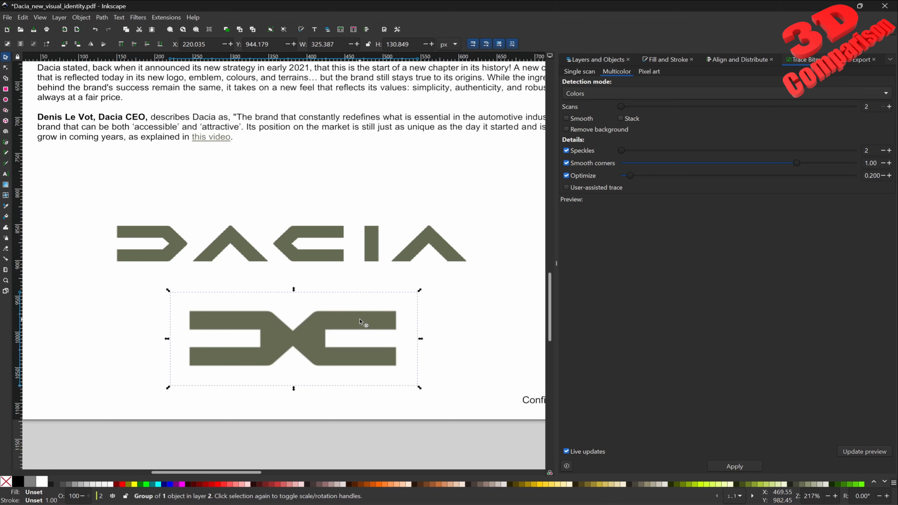
right_click(361, 320)
left_click(420, 256)
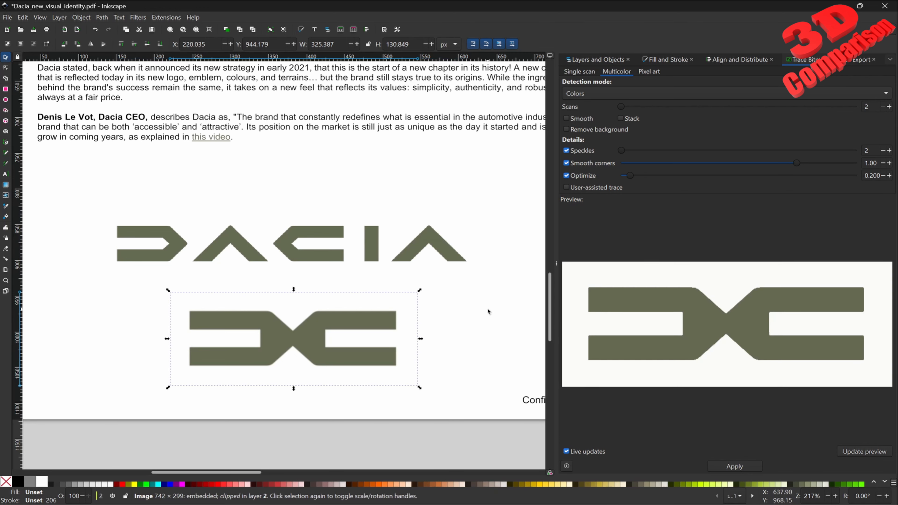
- Trace the copied DACIA logotype in multicolor with 5 scans and move the result above the original
left_click(445, 249)
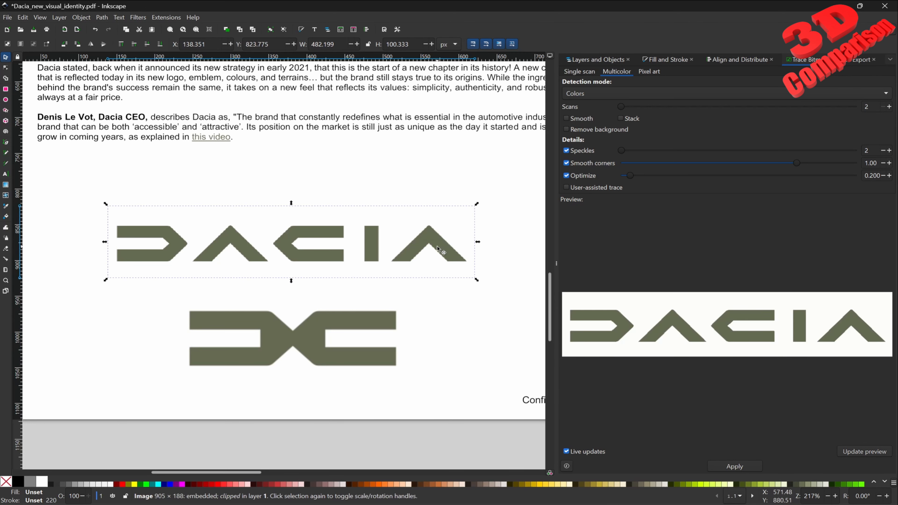
left_click(889, 107)
left_click(889, 107)
left_click(889, 107)
scroll(345, 257, "up", 7, "ctrl")
scroll(356, 151, "up", 2, "ctrl")
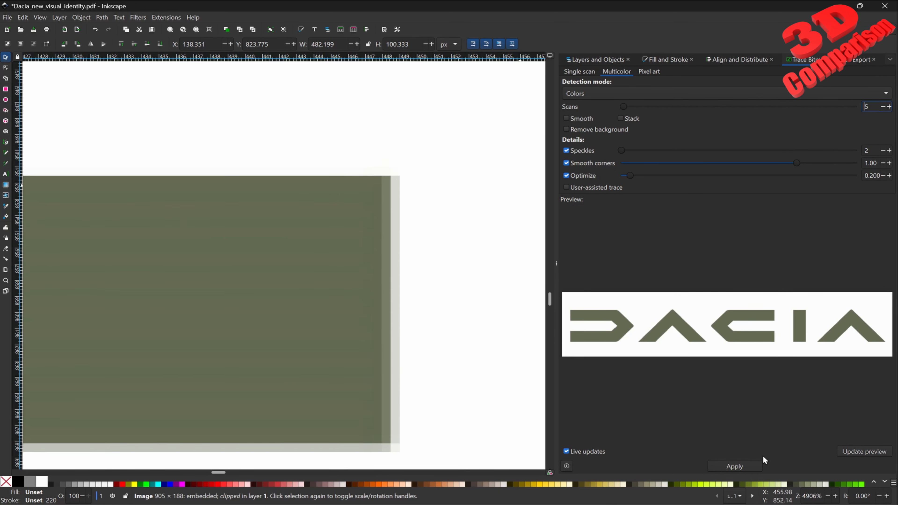
left_click(748, 467)
scroll(317, 258, "down", 8, "ctrl")
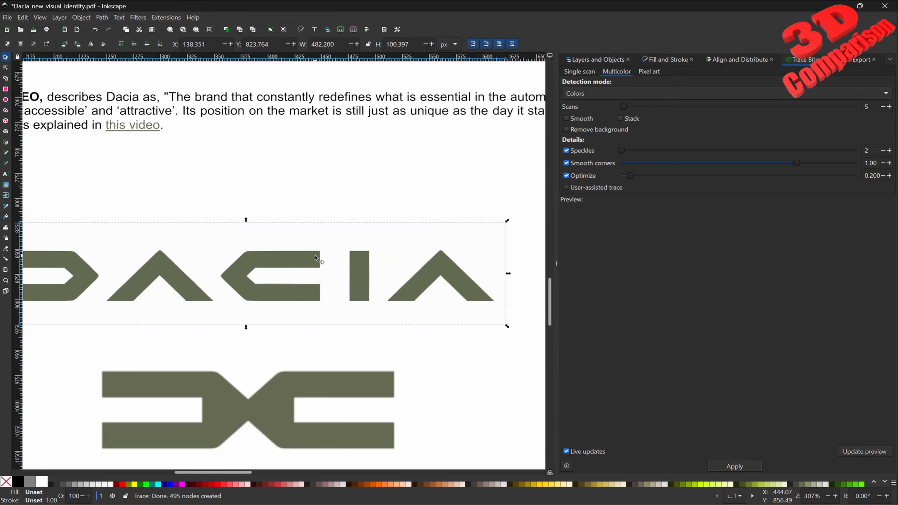
left_click_drag(309, 276, 324, 169)
- Inspect the edges of the five-scan logotype trace up close and delete it
scroll(258, 202, "up", 7, "ctrl")
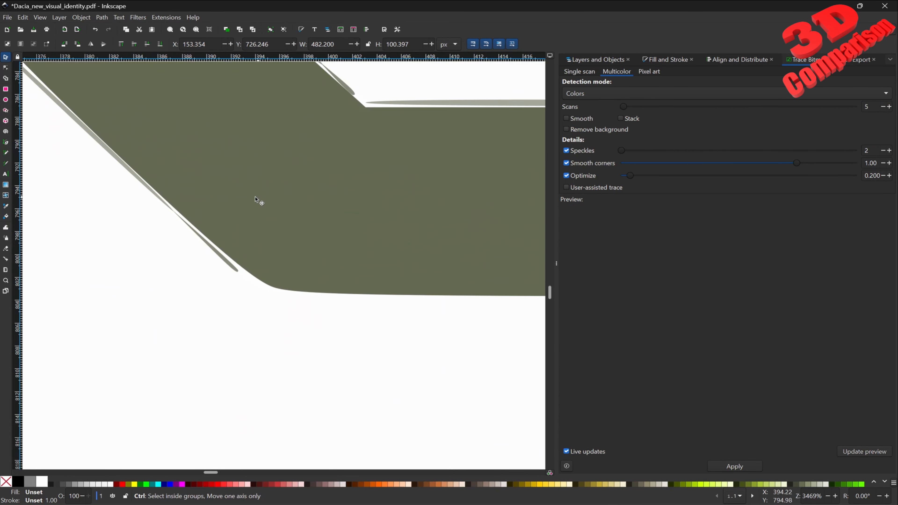
scroll(214, 236, "down", 2, "ctrl")
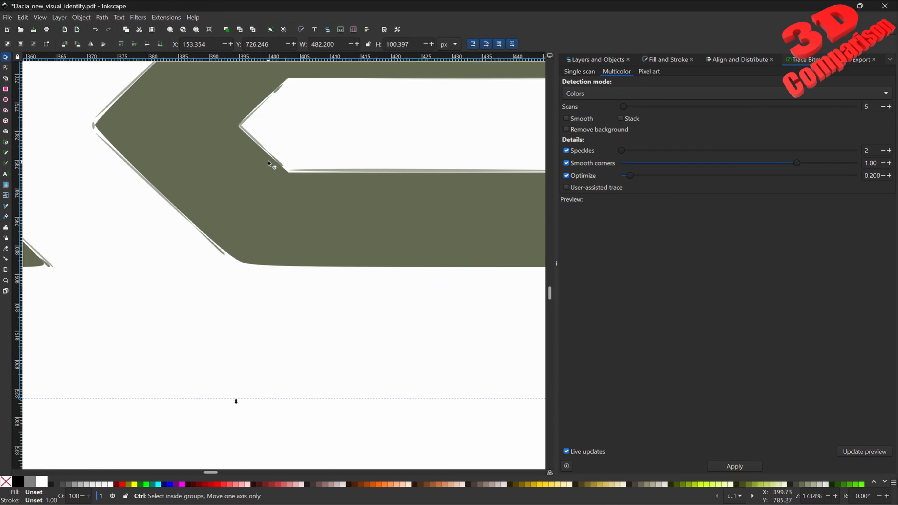
scroll(269, 152, "up", 5, "ctrl")
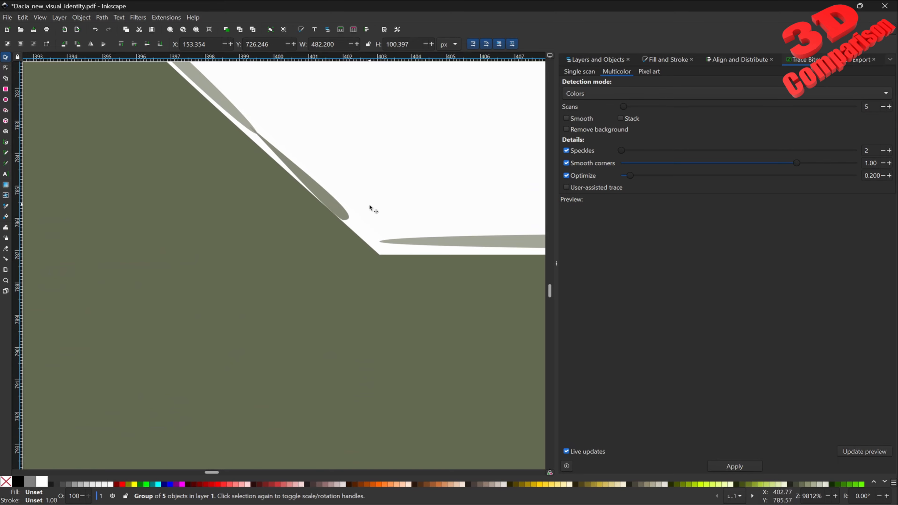
scroll(449, 254, "down", 4, "ctrl")
scroll(454, 253, "down", 4, "ctrl")
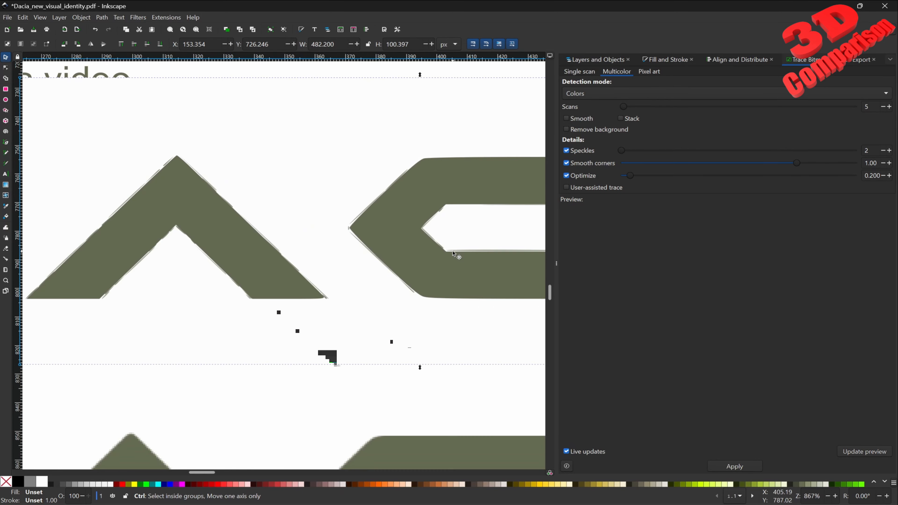
scroll(454, 253, "down", 2, "ctrl")
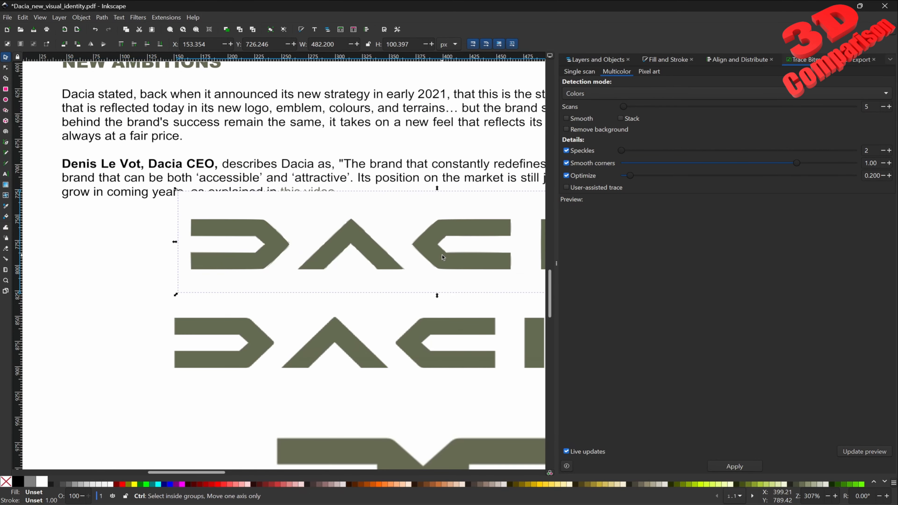
scroll(460, 253, "down", 1, "ctrl")
key("Delete")
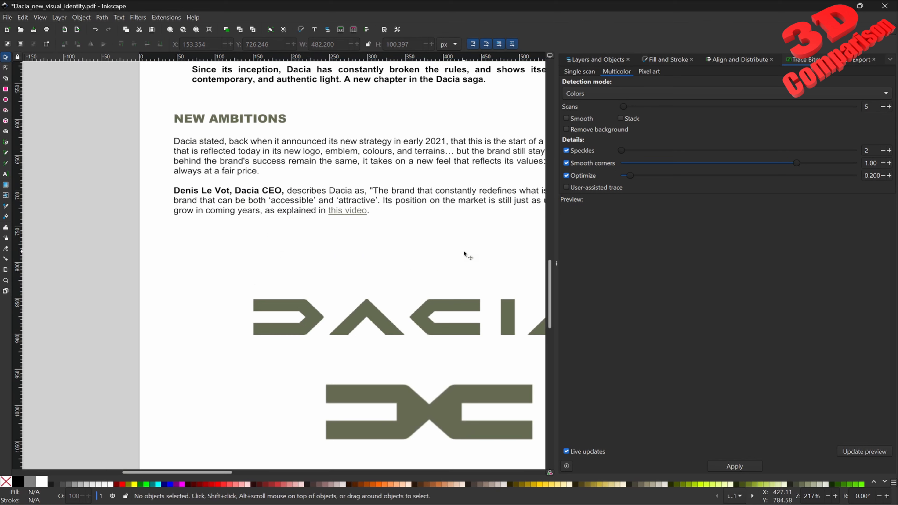
- Trace the copied DACIA logotype with 2 scans and move the result above the original to inspect its outlines
left_click(454, 313)
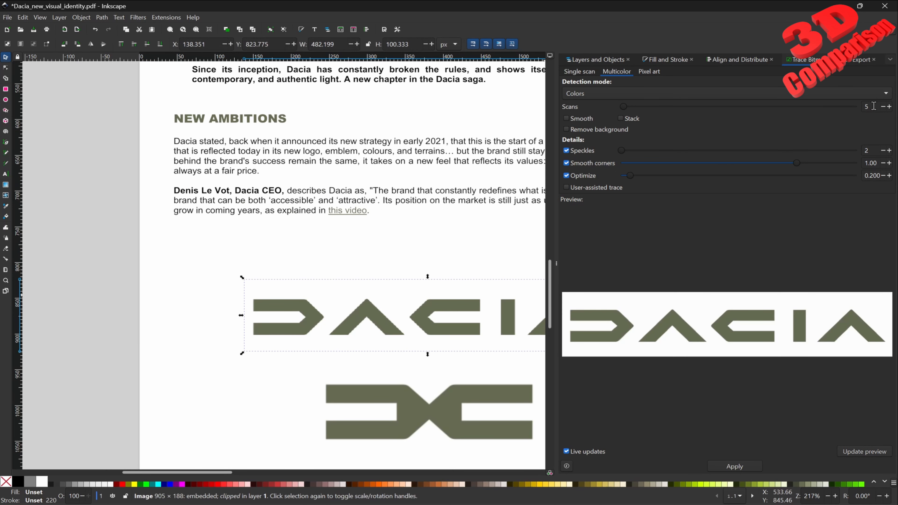
left_click(882, 107)
left_click(883, 106)
left_click(883, 107)
left_click(748, 468)
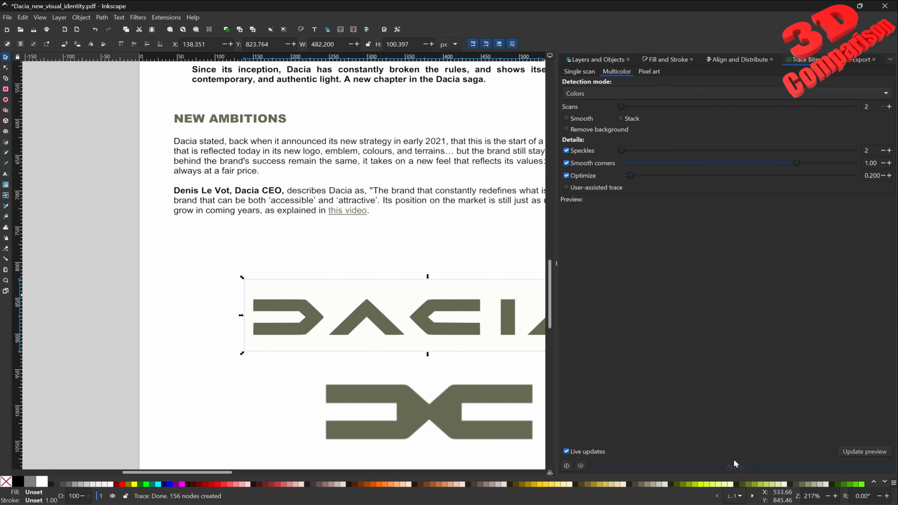
mouse_move(449, 321)
left_mouse_down()
mouse_move(416, 264)
mouse_move(415, 236)
left_mouse_up()
scroll(411, 230, "up", 6, "ctrl")
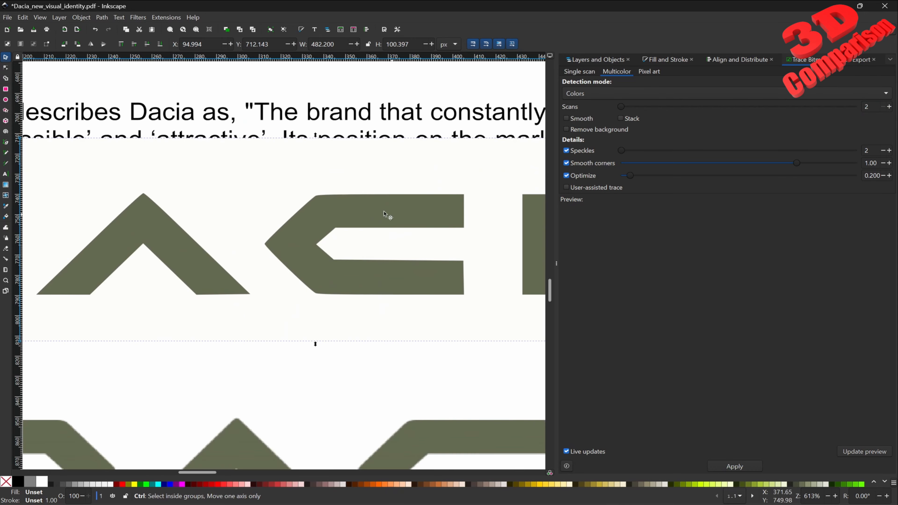
scroll(290, 191, "down", 6, "ctrl")
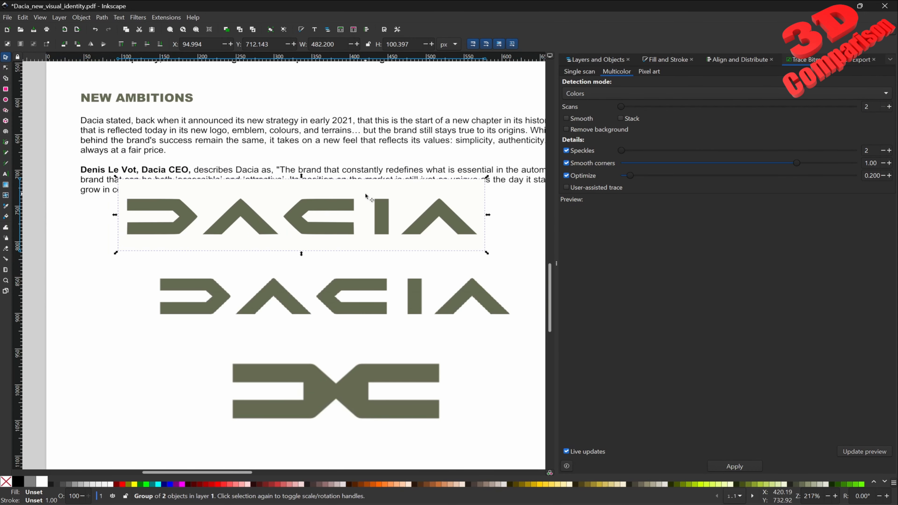
- Ungroup the traced logotype and delete its off-white background shape
right_click(367, 196)
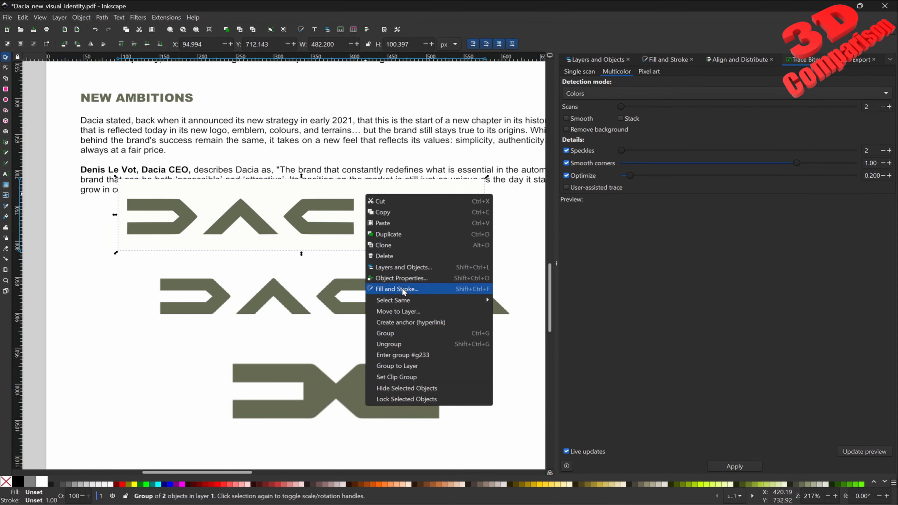
left_click(389, 344)
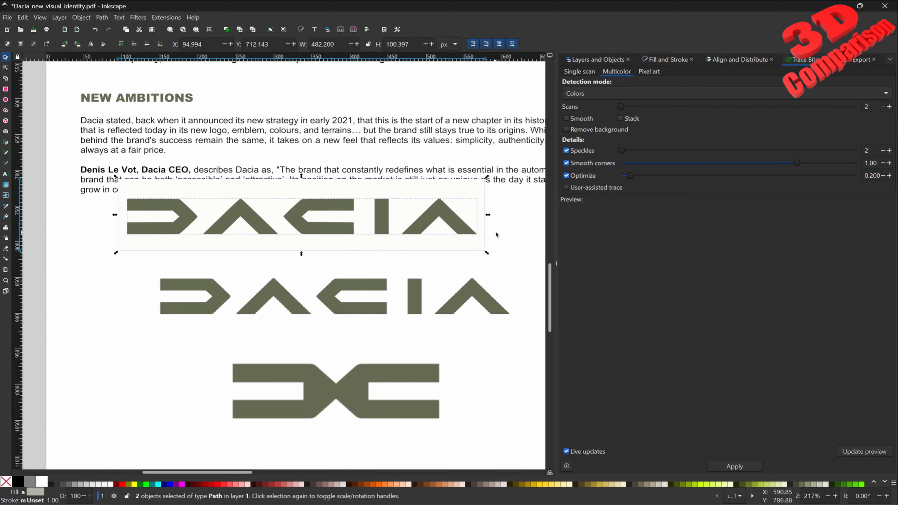
key("Escape")
left_click(457, 188)
key("Delete")
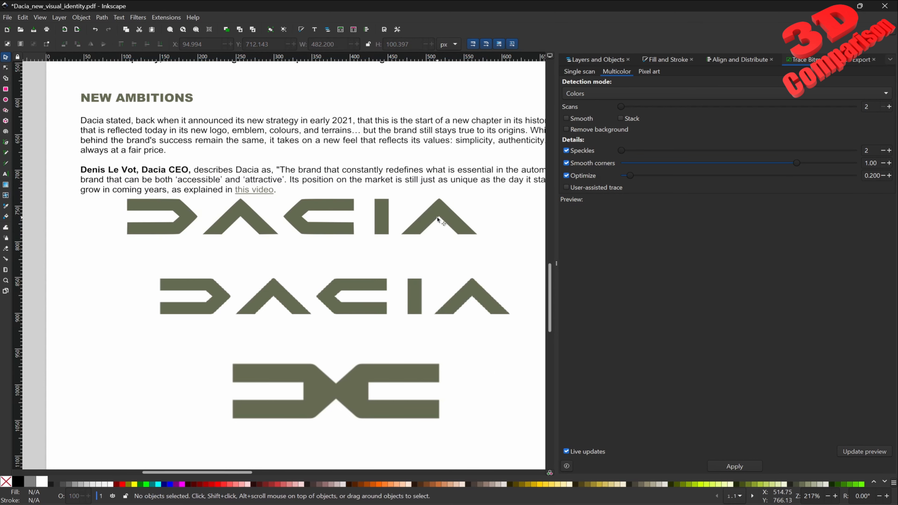
- Place the traced DACIA lettering between the body text and the original logotype, and check its path nodes
left_click(438, 217)
left_click_drag(438, 217, 459, 237)
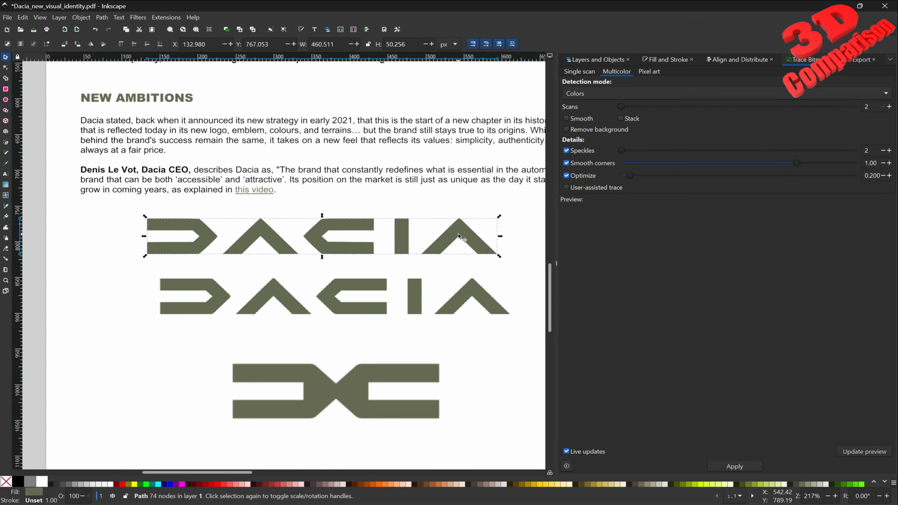
left_click(6, 69)
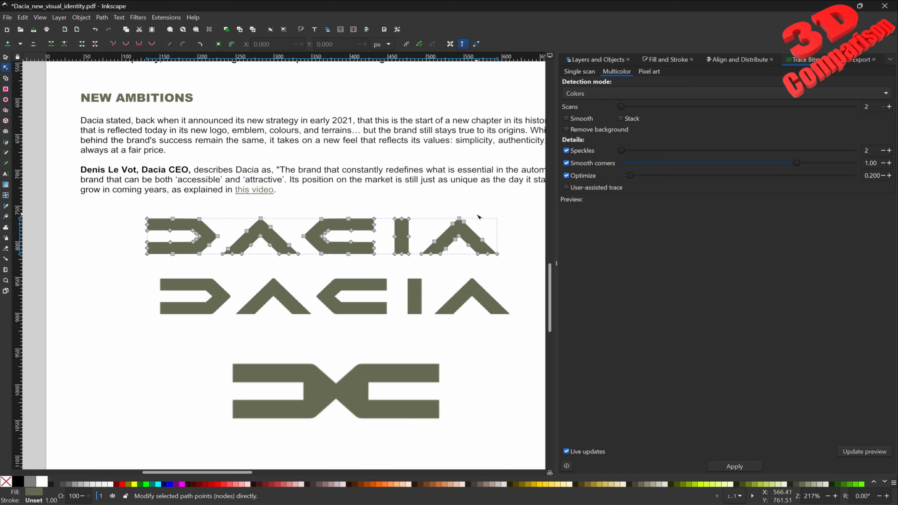
scroll(459, 230, "up", 8, "ctrl")
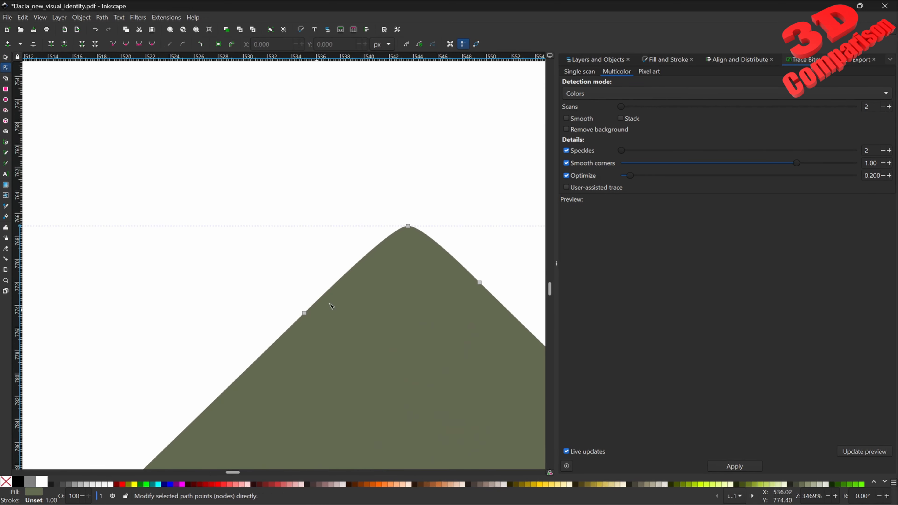
scroll(469, 277, "down", 5, "ctrl")
scroll(290, 273, "up", 3)
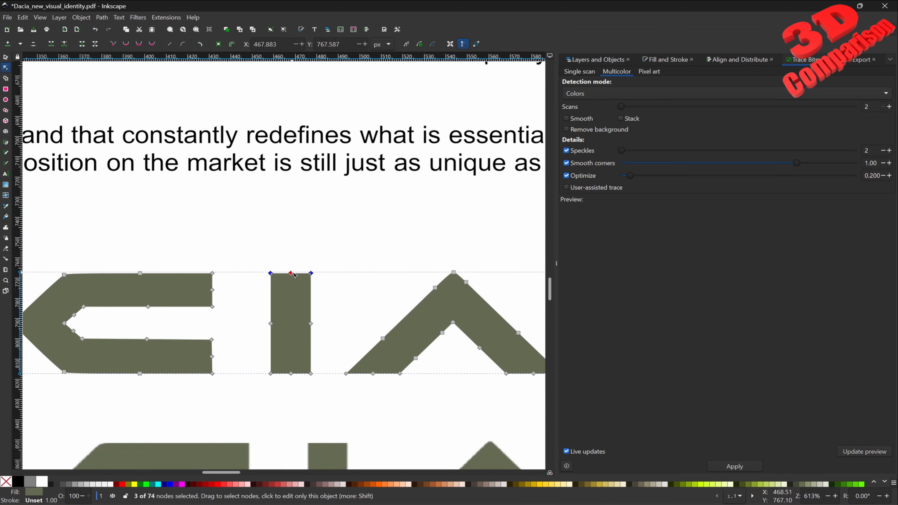
scroll(412, 290, "down", 4, "ctrl")
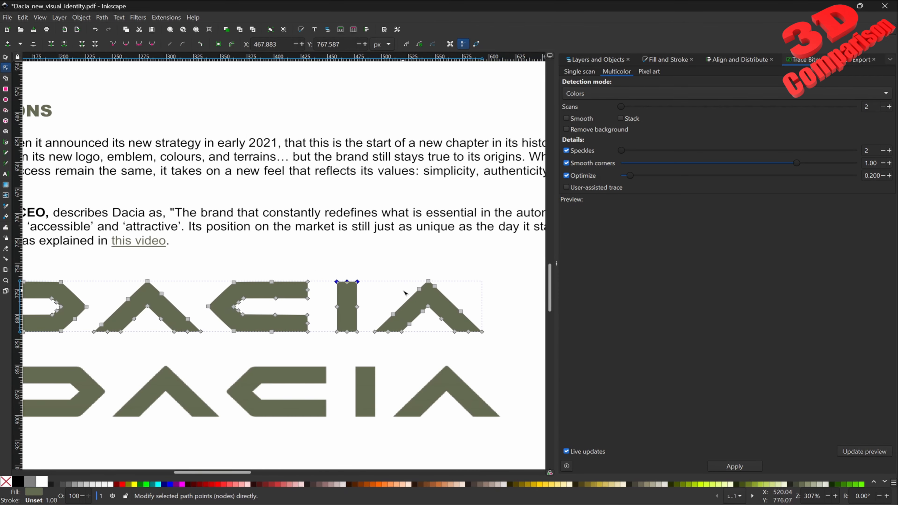
left_click(6, 61)
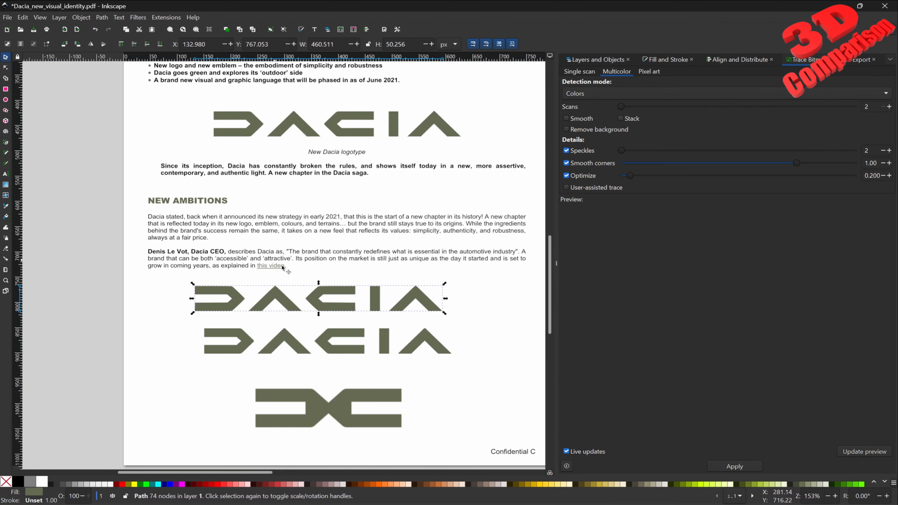
left_click_drag(327, 295, 330, 293)
- Trace the copied emblem image in multicolor with 2 scans
scroll(343, 304, "down", 3)
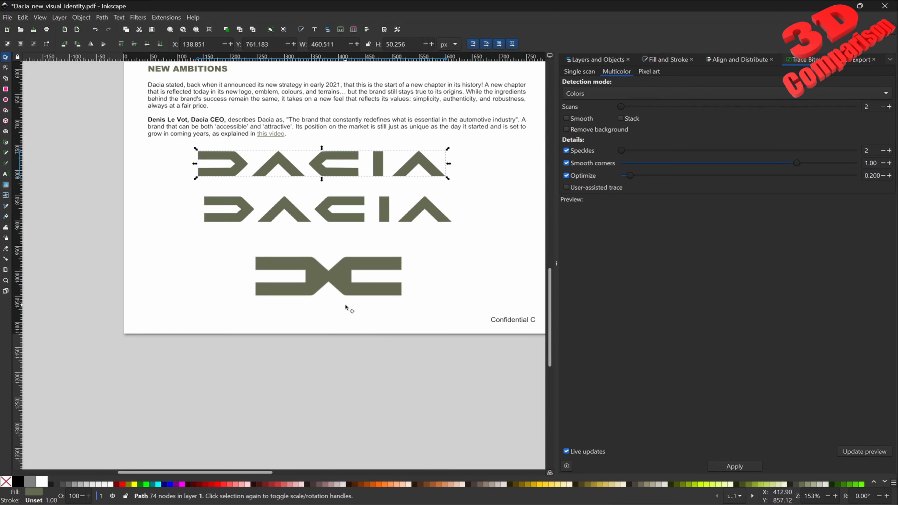
scroll(346, 280, "up", 3, "ctrl")
left_click(349, 251)
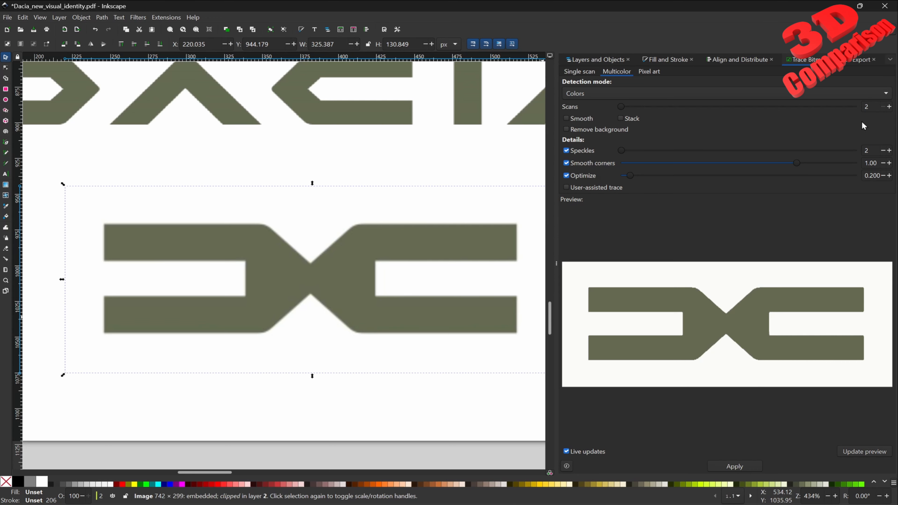
left_click(735, 467)
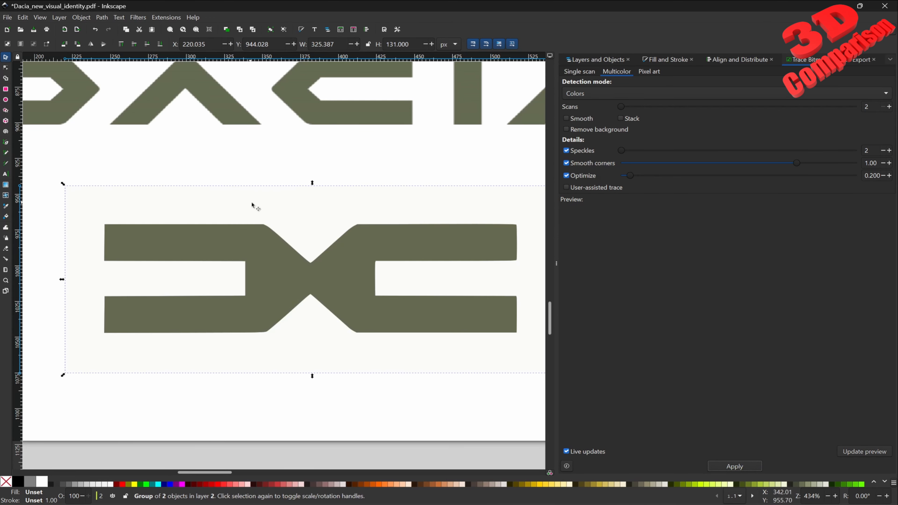
- Ungroup the traced emblem and delete its off-white background shape
right_click(272, 209)
left_click(301, 356)
left_click(321, 157)
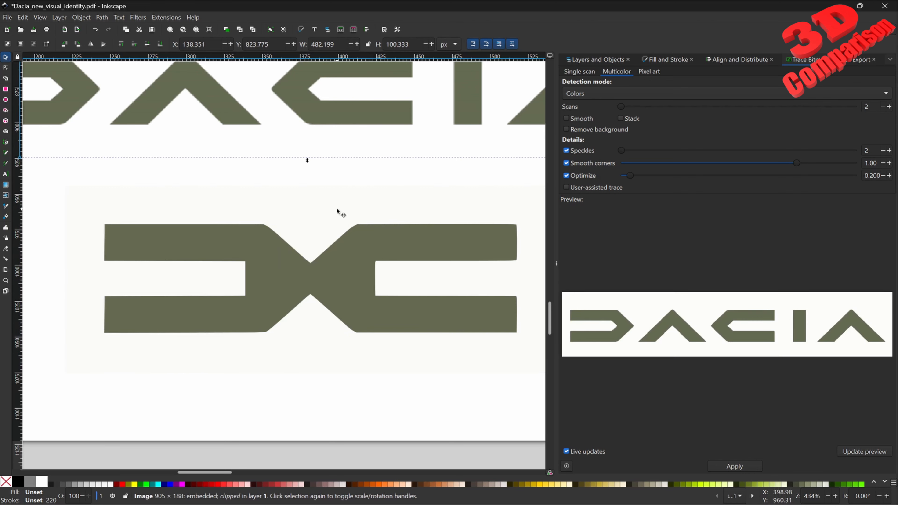
left_click(337, 210)
key("Delete")
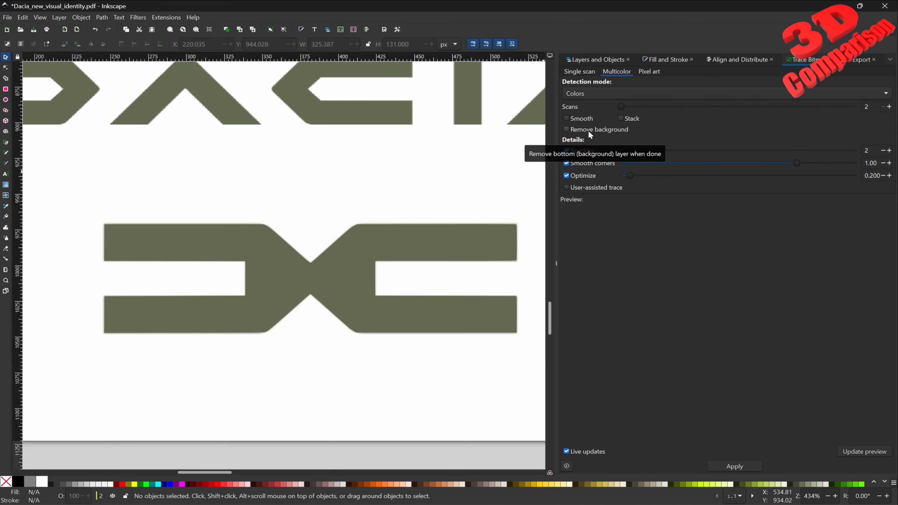
- Move the traced emblem below the original emblem image, and shift the image up towards the logotype
left_click(296, 232)
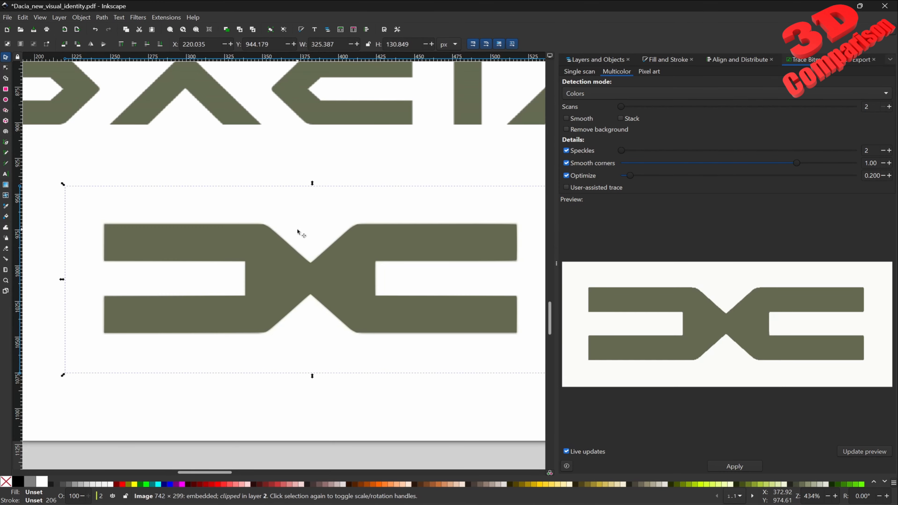
mouse_move(310, 273)
left_mouse_down()
mouse_move(297, 245)
mouse_move(279, 236)
mouse_move(316, 395)
left_mouse_up()
scroll(425, 363, "up", 3, "ctrl")
scroll(290, 317, "down", 1, "ctrl")
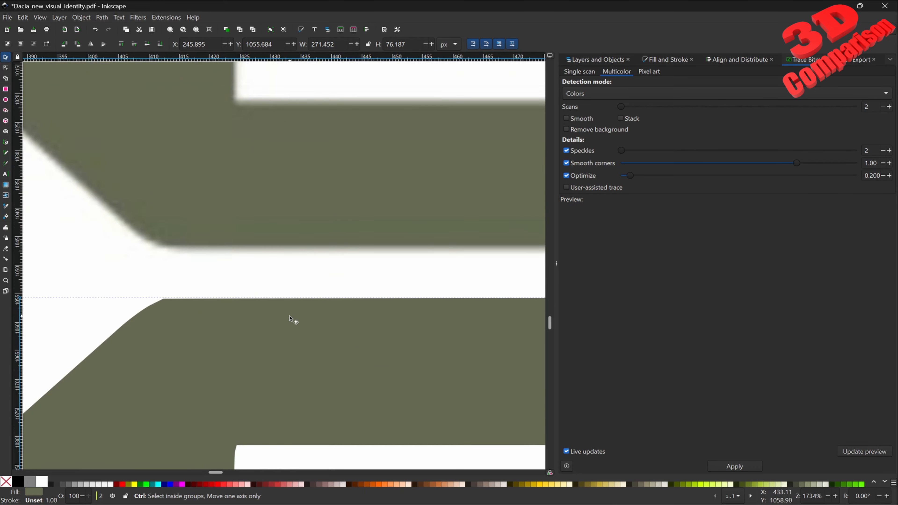
scroll(215, 320, "down", 4, "ctrl")
mouse_move(215, 337)
left_mouse_down()
mouse_move(215, 277)
mouse_move(207, 331)
left_mouse_up()
left_click(213, 279)
left_click_drag(213, 279, 214, 252)
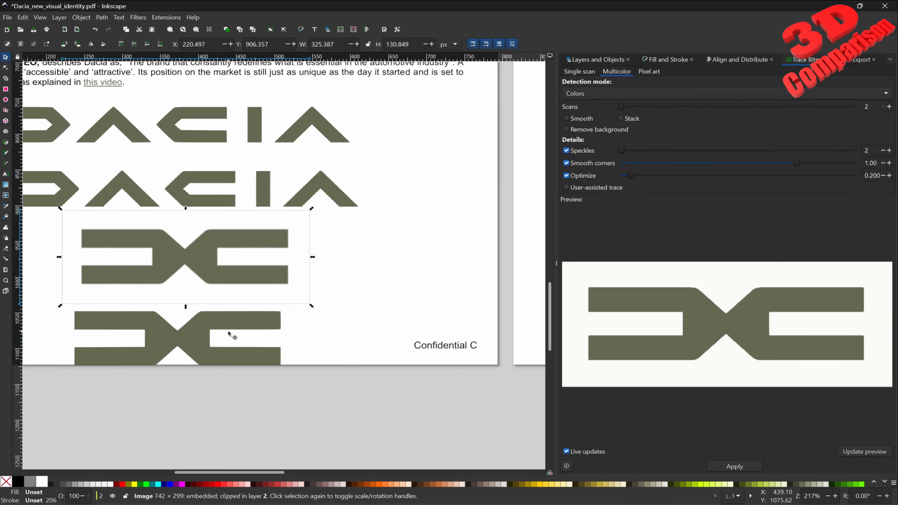
- Show the traced emblem's path nodes and examine them around the central V-shaped notches
left_click(224, 329)
left_click(5, 67)
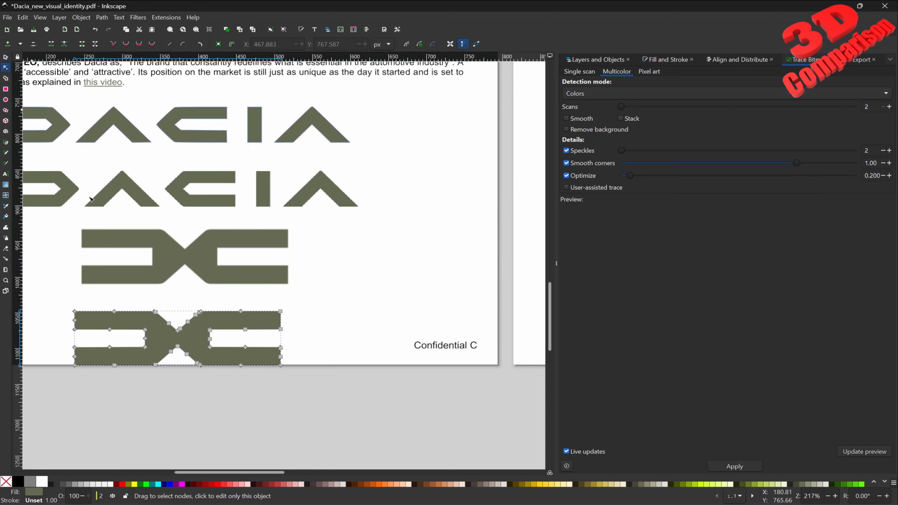
scroll(204, 315, "up", 4, "ctrl")
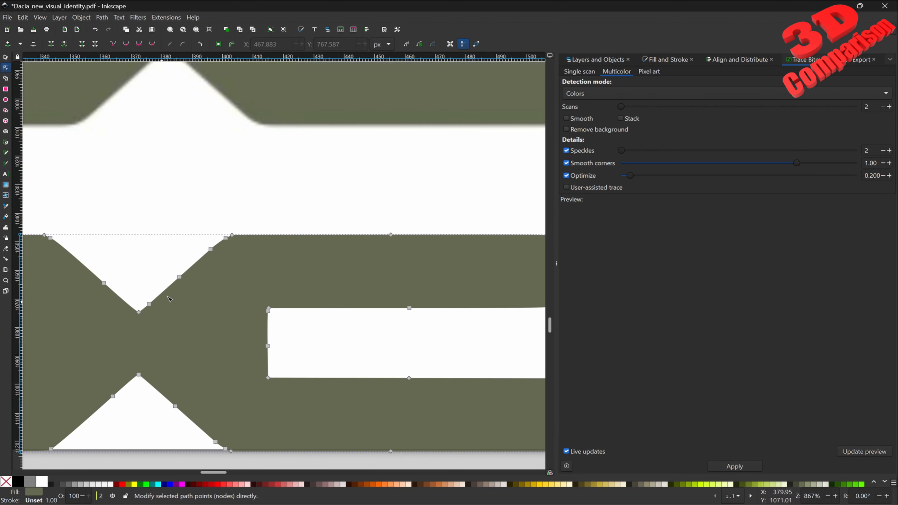
scroll(189, 280, "down", 2, "ctrl")
scroll(135, 370, "up", 2, "ctrl")
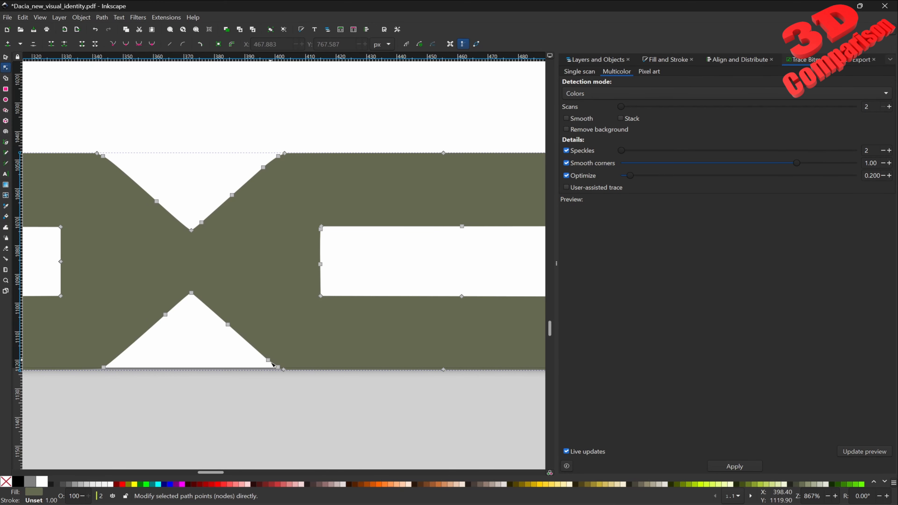
- Select the traced DACIA logotype, open the export settings and set the export format to Plain SVG
scroll(272, 365, "down", 5, "ctrl")
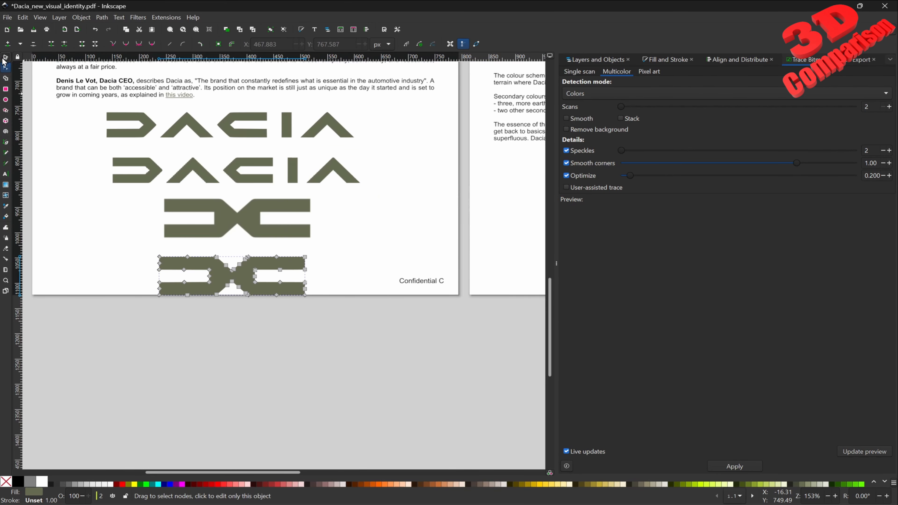
left_click(5, 57)
scroll(78, 278, "up", 5)
left_click(78, 278)
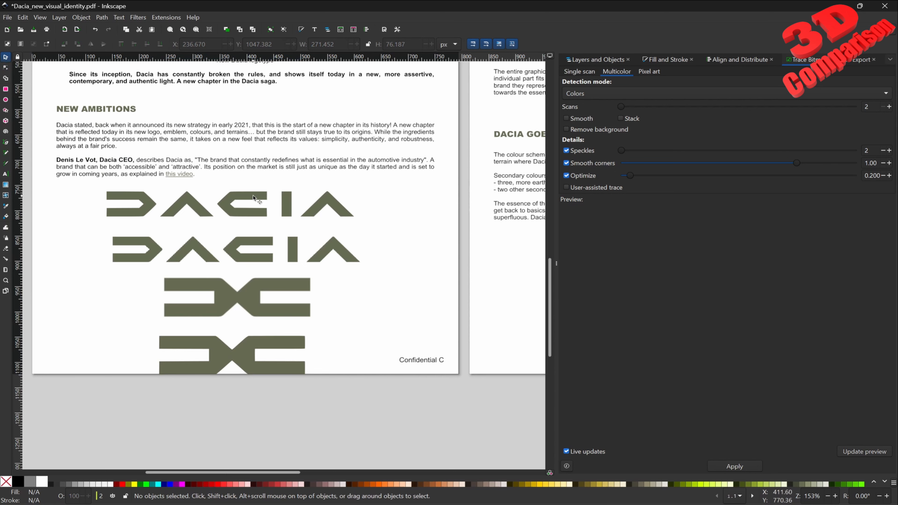
left_click(253, 198)
left_click(7, 17)
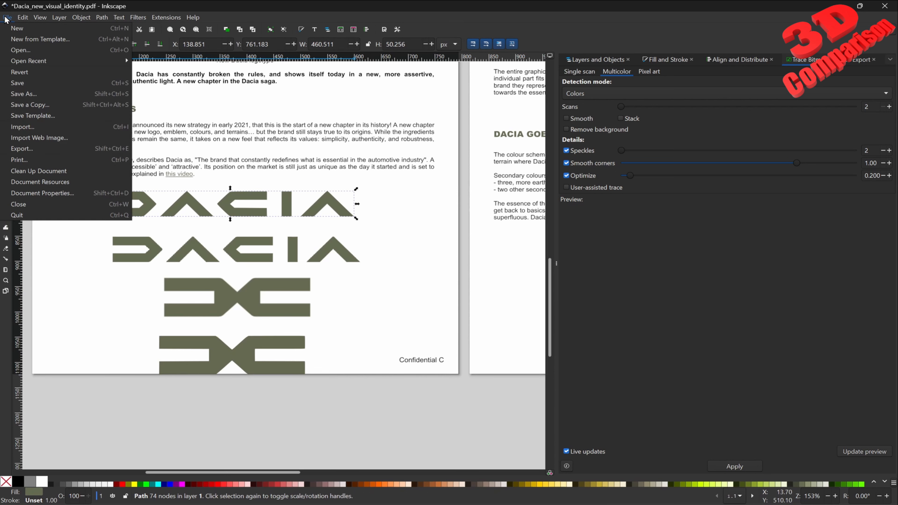
left_click(62, 152)
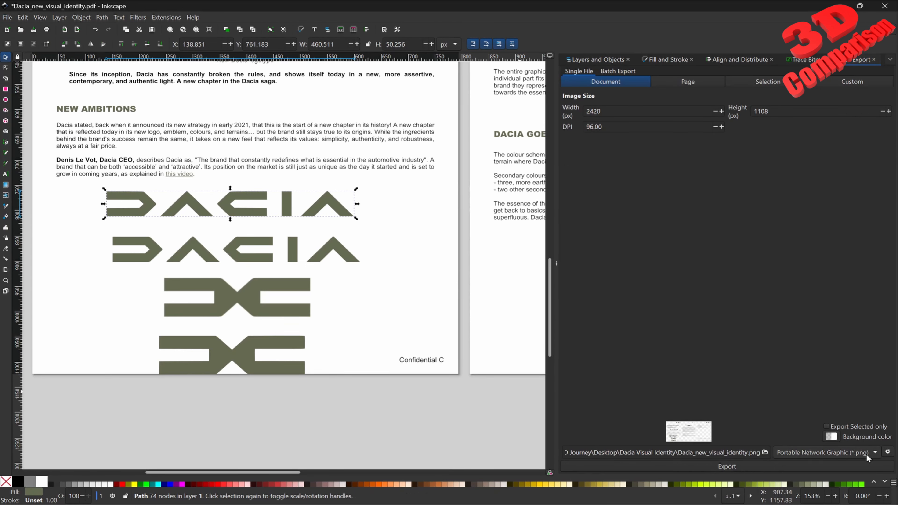
left_click(876, 454)
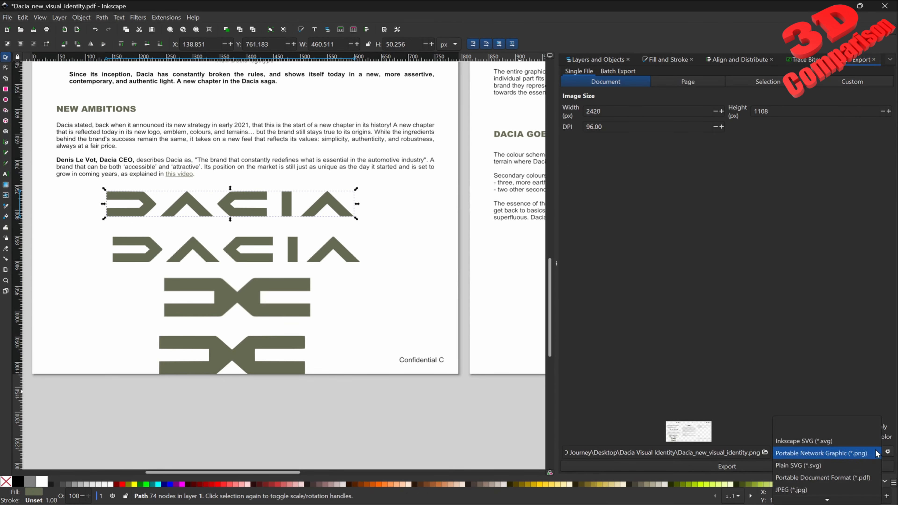
left_click(827, 466)
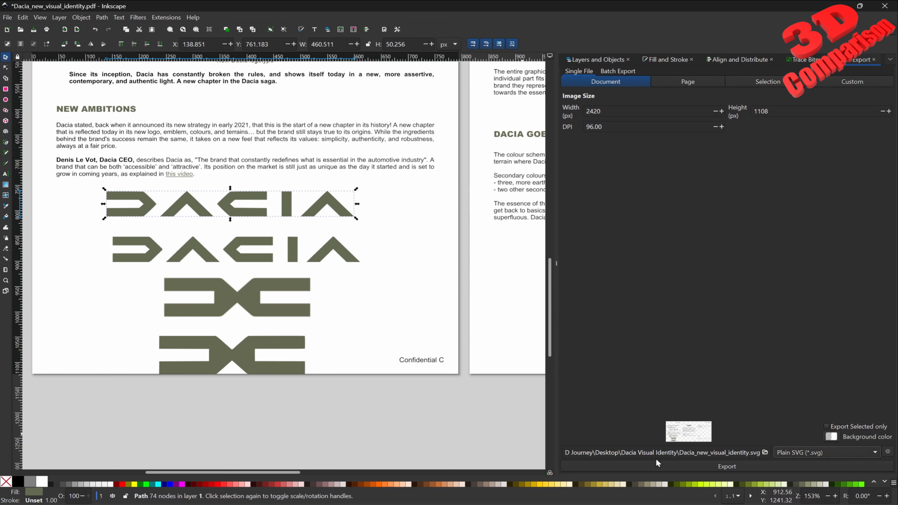
- Export the drawing to the Desktop under the file name dacia1
left_click(765, 453)
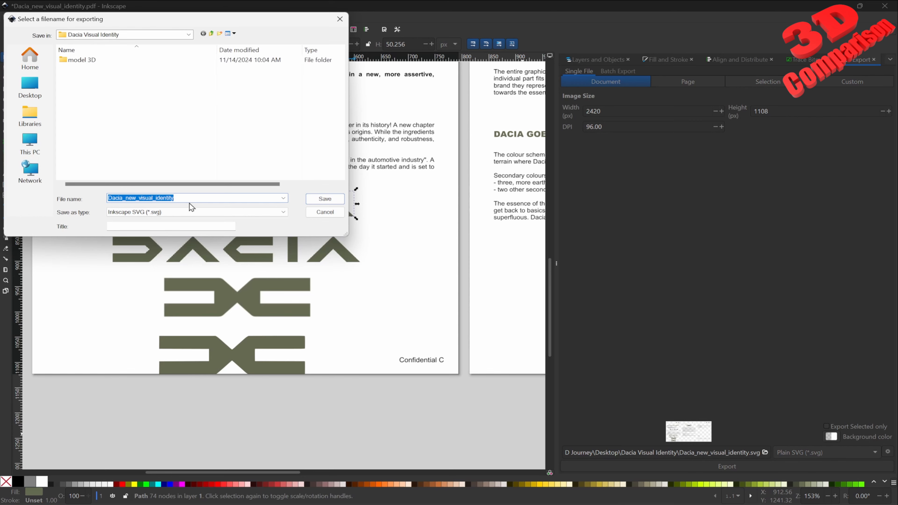
left_click(30, 86)
left_click(185, 197)
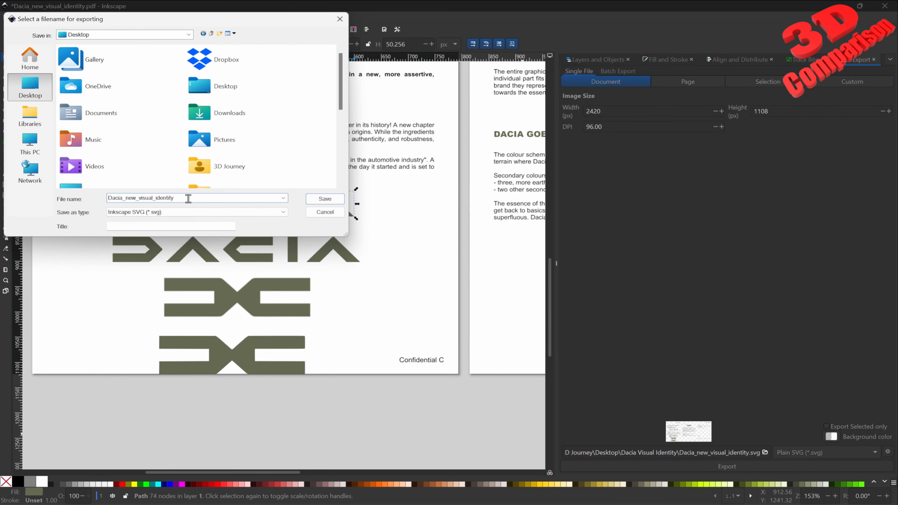
left_click_drag(188, 198, 27, 179)
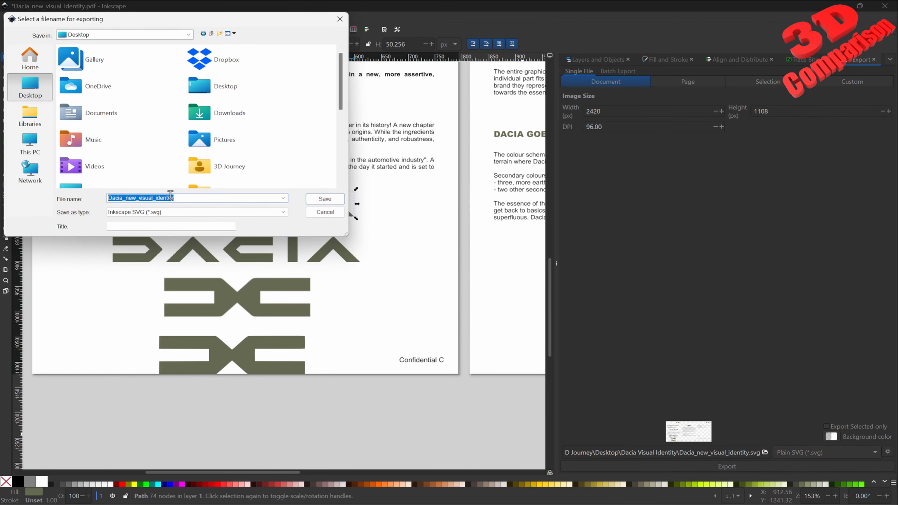
type("dacai")
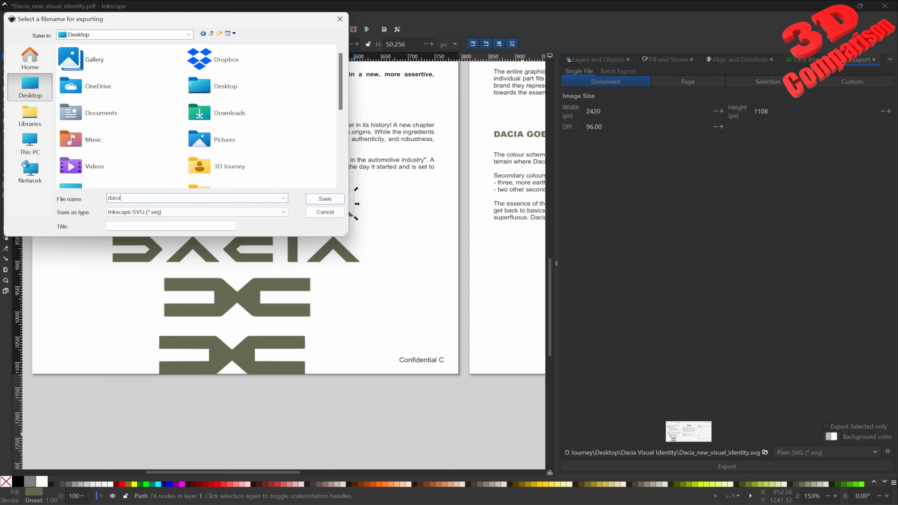
key("BackSpace")
type("ia1")
left_click(325, 199)
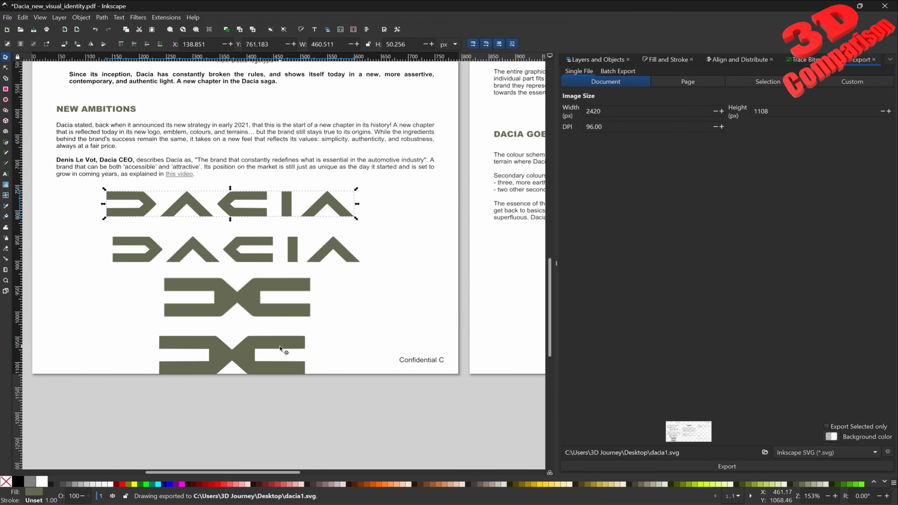
- Select the traced emblem below the original emblem image and export to the Desktop as dacia2
left_click(286, 350)
left_click(765, 453)
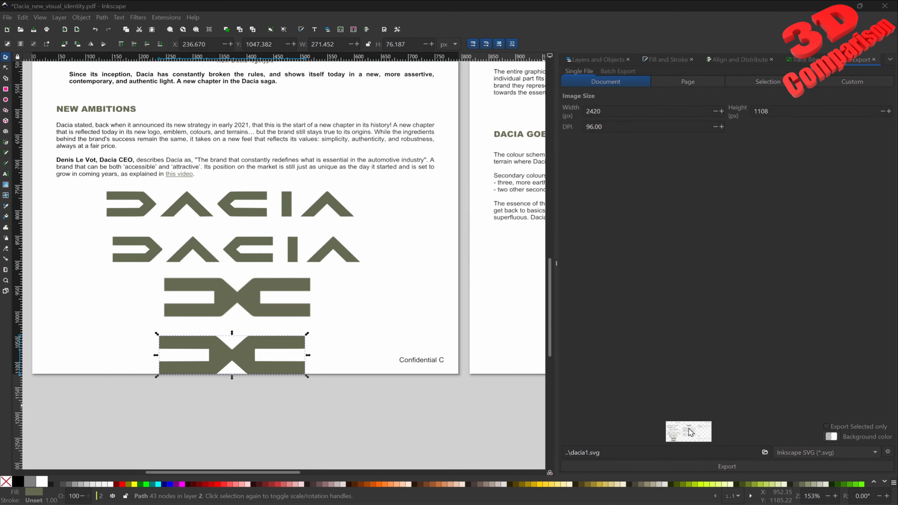
left_click(148, 197)
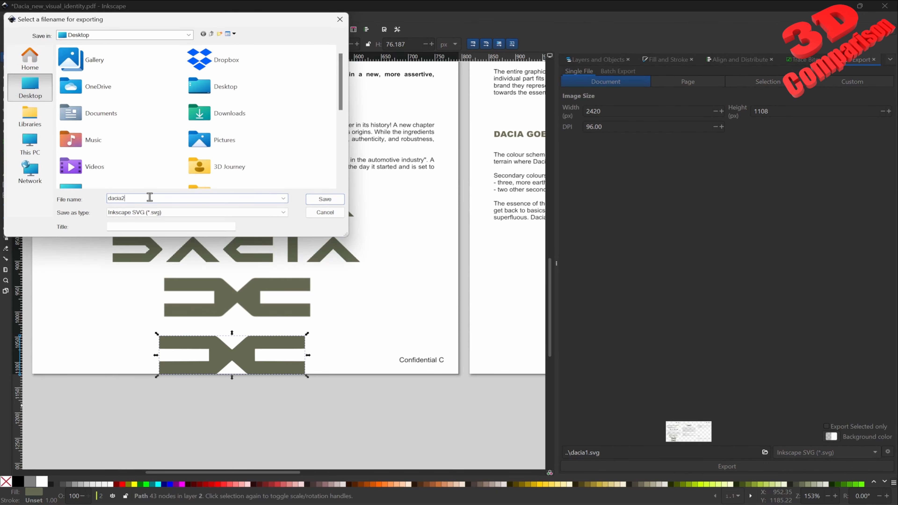
left_click(325, 199)
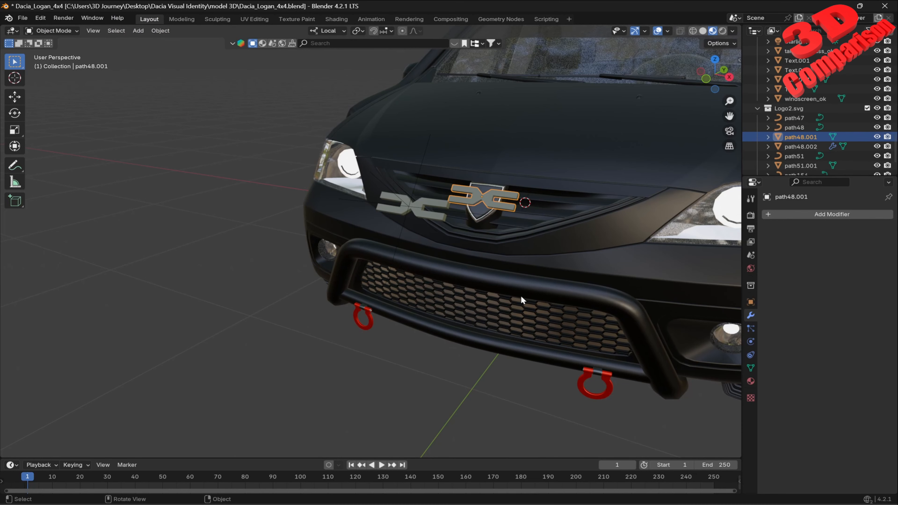
- Switch to Blender with the Dacia Logan model, clear the selection and import dacia1.svg from the Desktop
scroll(520, 295, "down", 5)
middle_click_drag(593, 269, 524, 266)
scroll(450, 268, "up", 4)
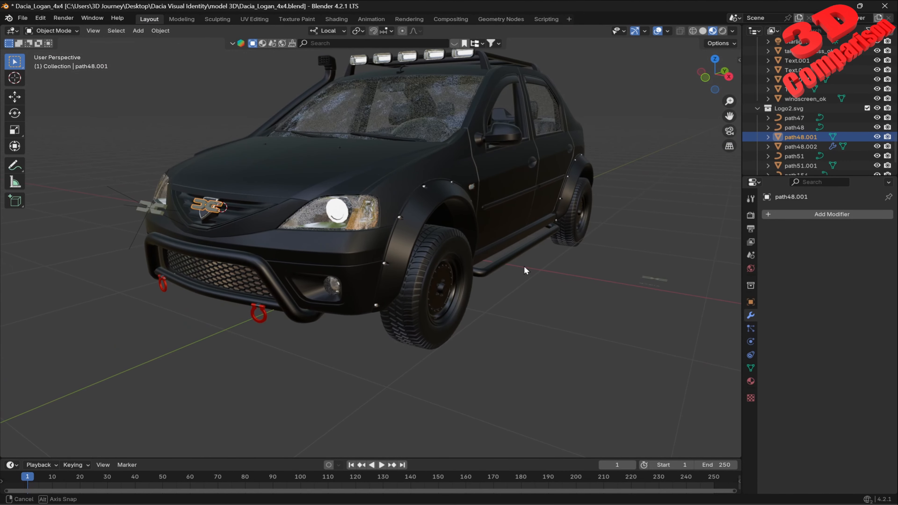
left_click(573, 281)
left_click(21, 19)
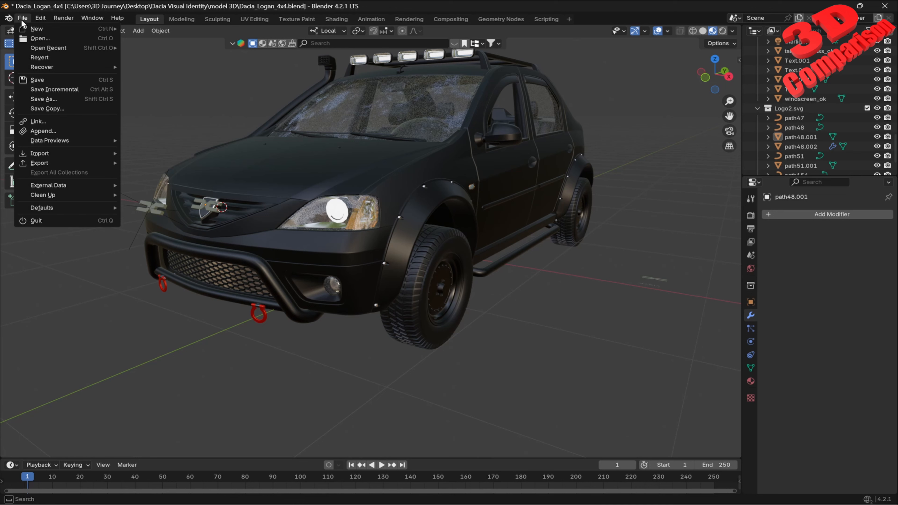
mouse_move(58, 156)
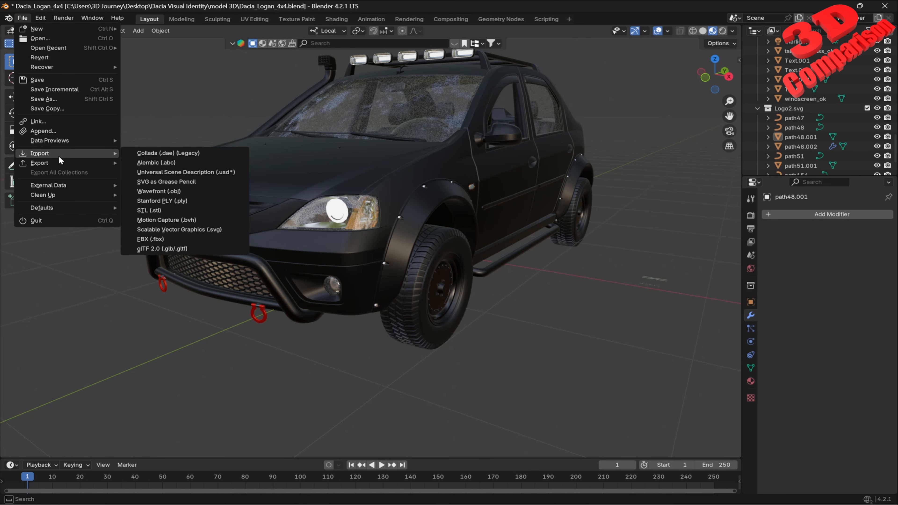
left_click(172, 230)
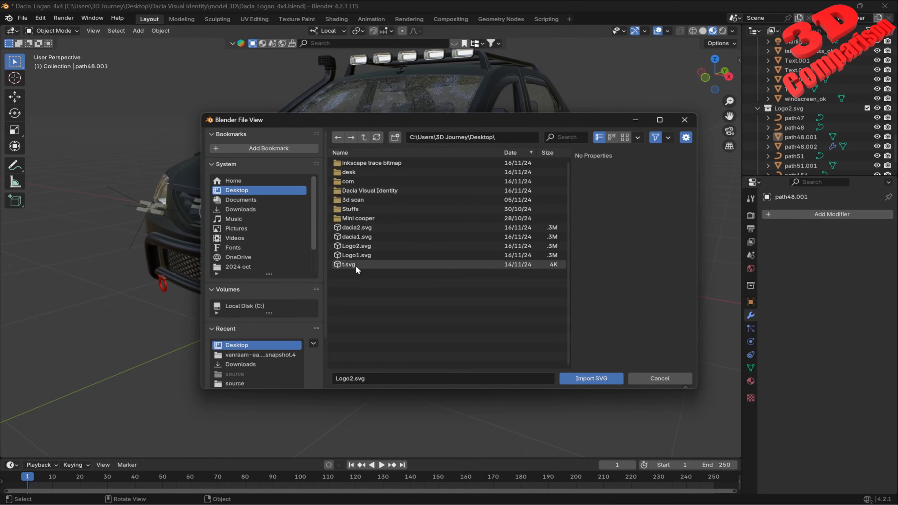
left_click(370, 237)
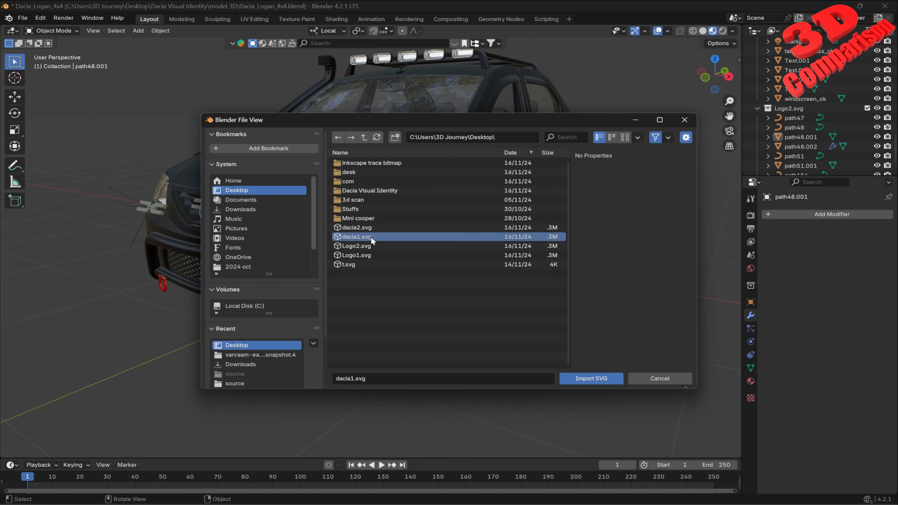
left_click(589, 378)
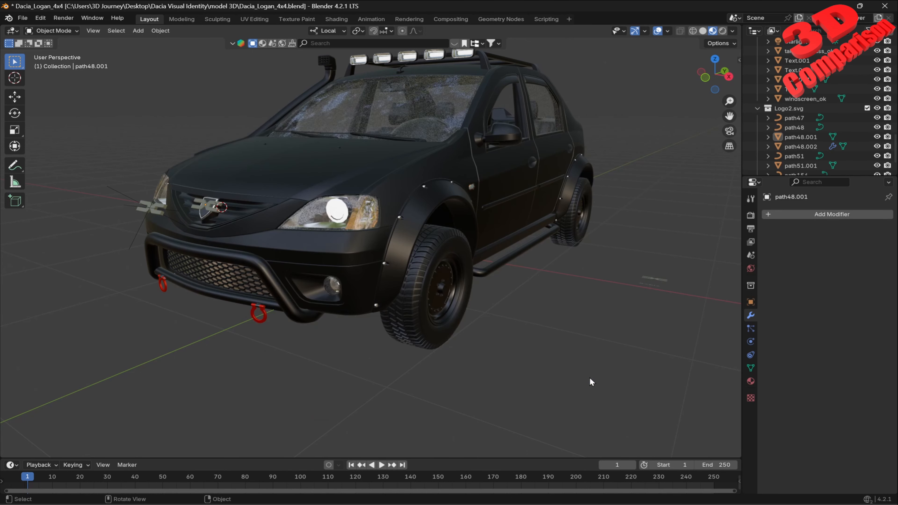
scroll(813, 140, "down", 5)
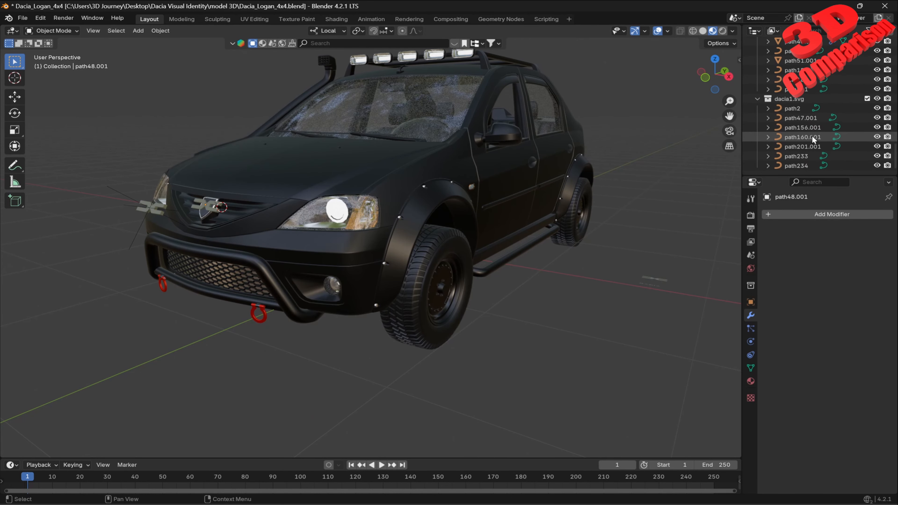
left_click(798, 107)
left_click(800, 165, "shift")
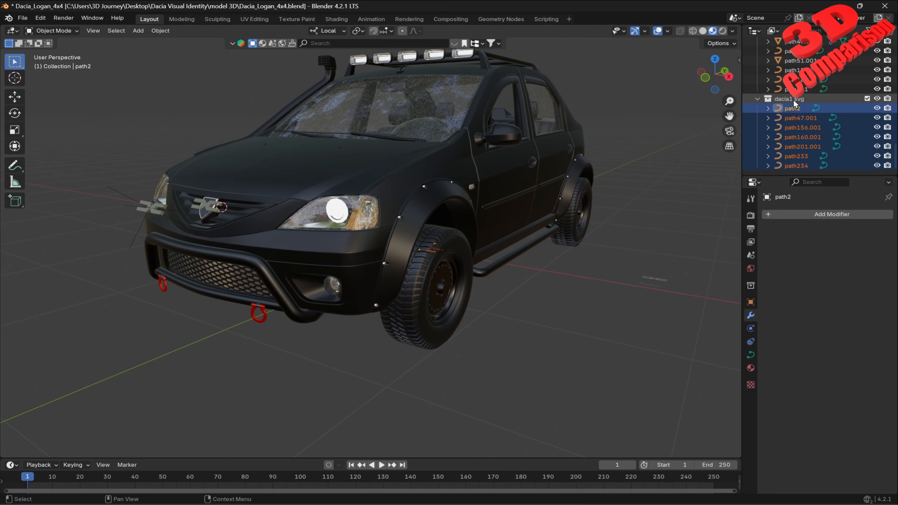
left_click(757, 98)
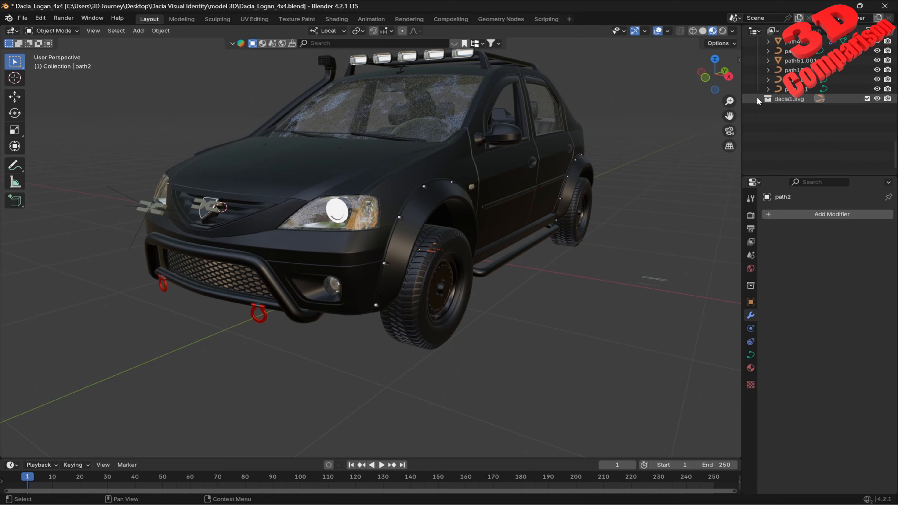
left_click(797, 99)
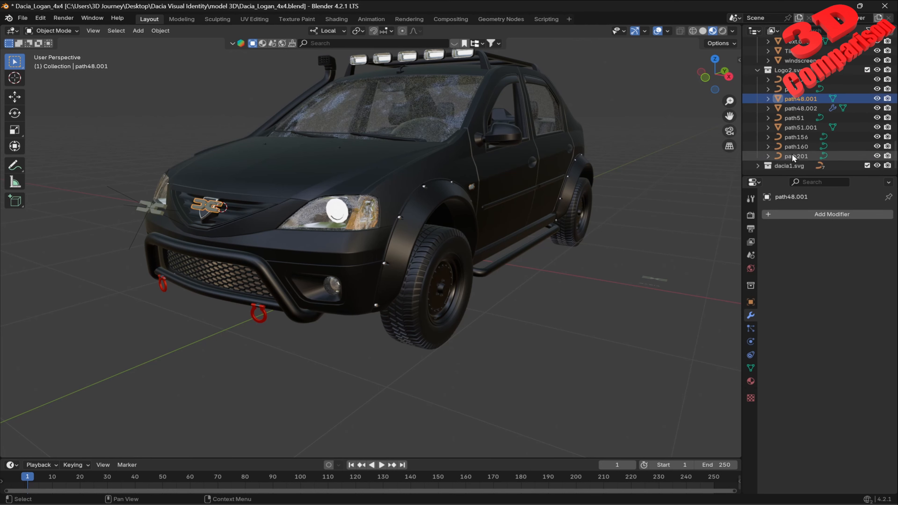
- Select all curves in the dacia1.svg collection, from path2 to path234, and move them out from the car onto open floor
left_click(758, 166)
scroll(807, 155, "down", 3)
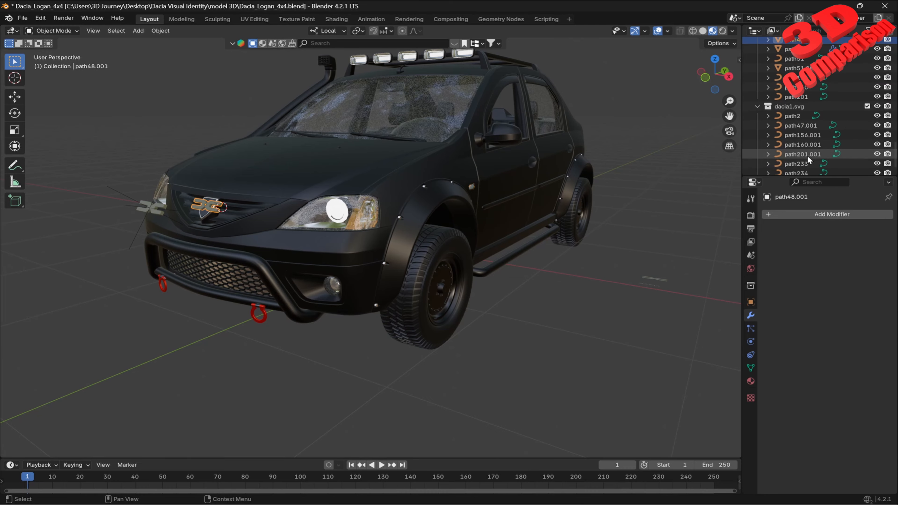
left_click(797, 117)
scroll(798, 141, "down", 1)
left_click(800, 165, "shift")
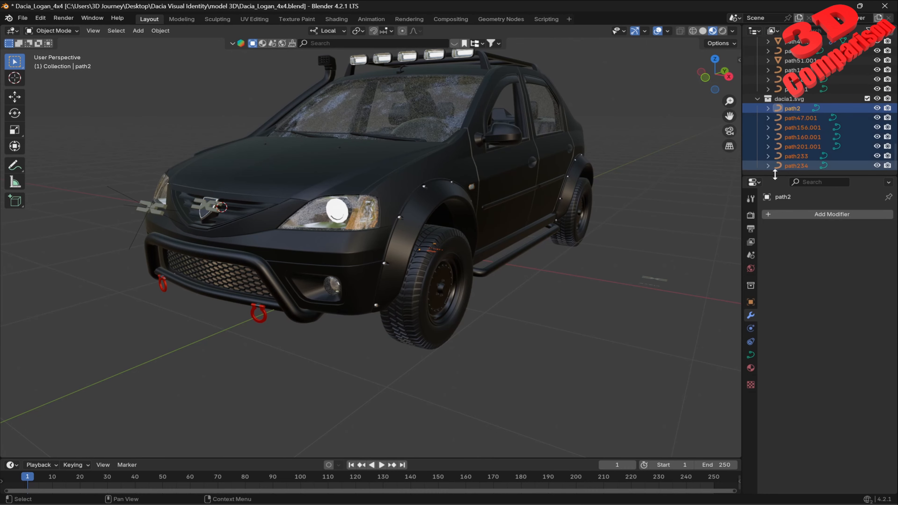
middle_click_drag(595, 184, 497, 229)
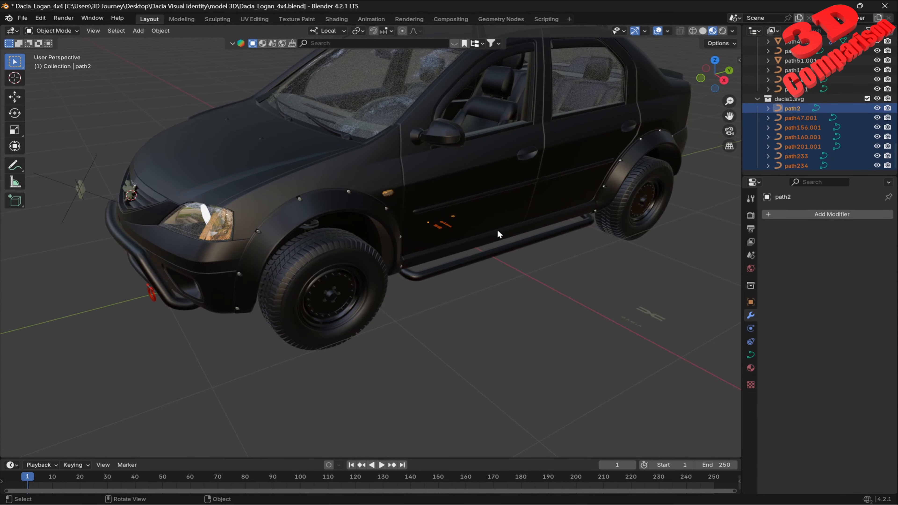
scroll(452, 225, "down", 5)
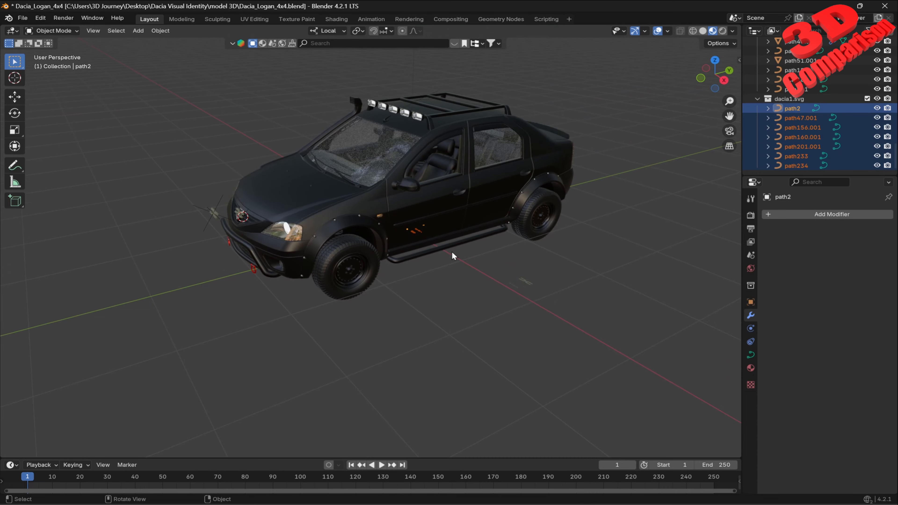
key("g")
left_click(606, 372)
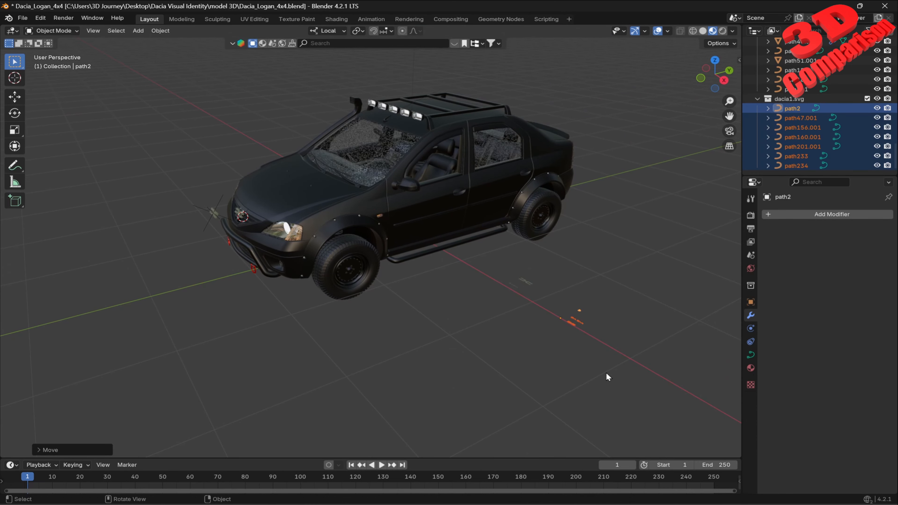
- Delete the stray curve path2 lying beyond the imported DACIA lettering
middle_click_drag(606, 372, 435, 240, "shift")
scroll(459, 267, "up", 6)
left_click(497, 278)
scroll(502, 281, "down", 2)
left_click(437, 203)
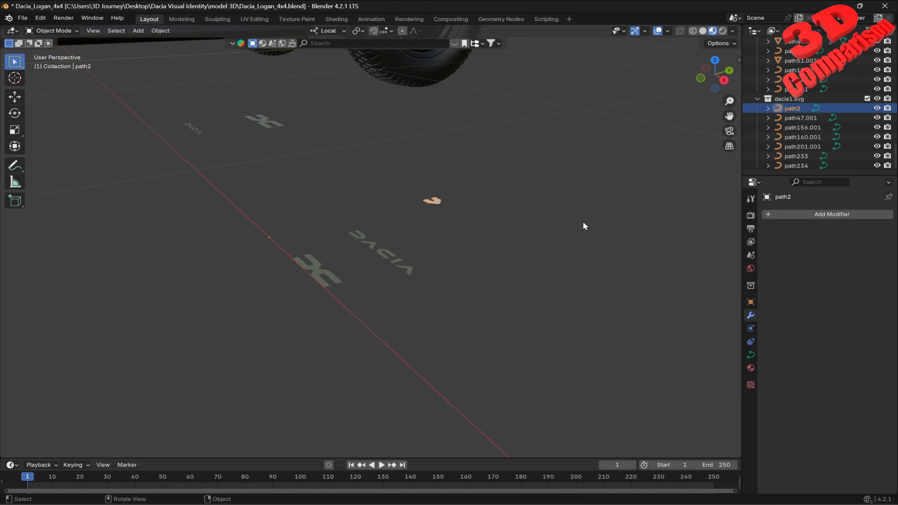
key("Delete")
- Delete the two stray line curves near the imported logos, path201 and path47.001
left_click(299, 212)
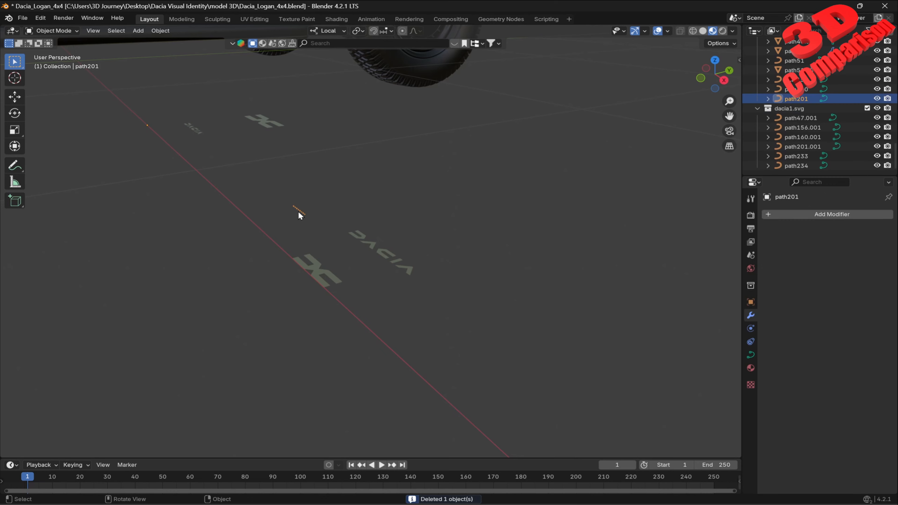
key("Delete")
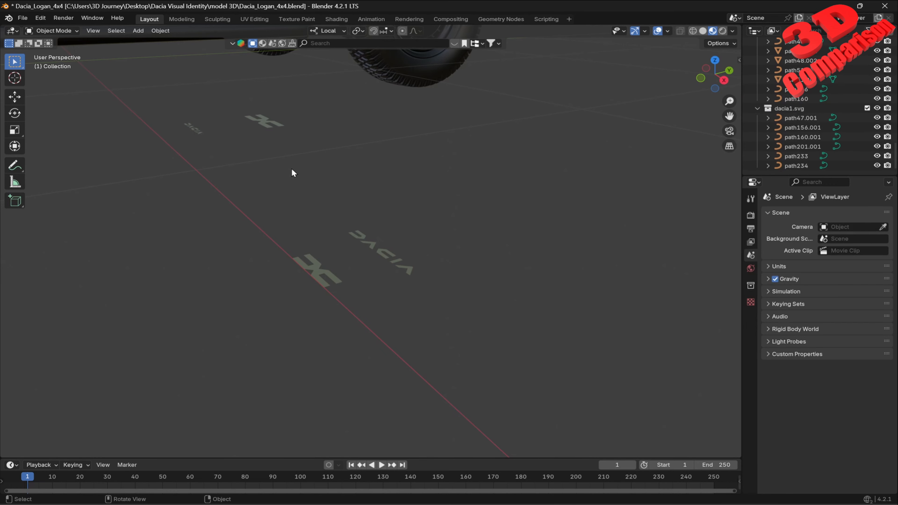
left_click(381, 240)
middle_click_drag(380, 240, 387, 239)
scroll(388, 241, "up", 4)
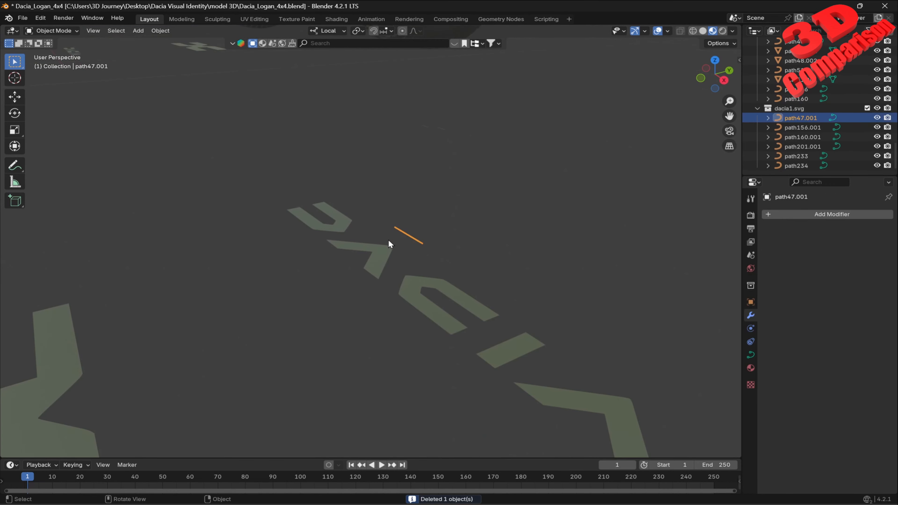
key("Delete")
- Examine the imported emblem and DACIA lettering on the floor, selecting each curve in turn
scroll(410, 254, "down", 7)
left_click(338, 278)
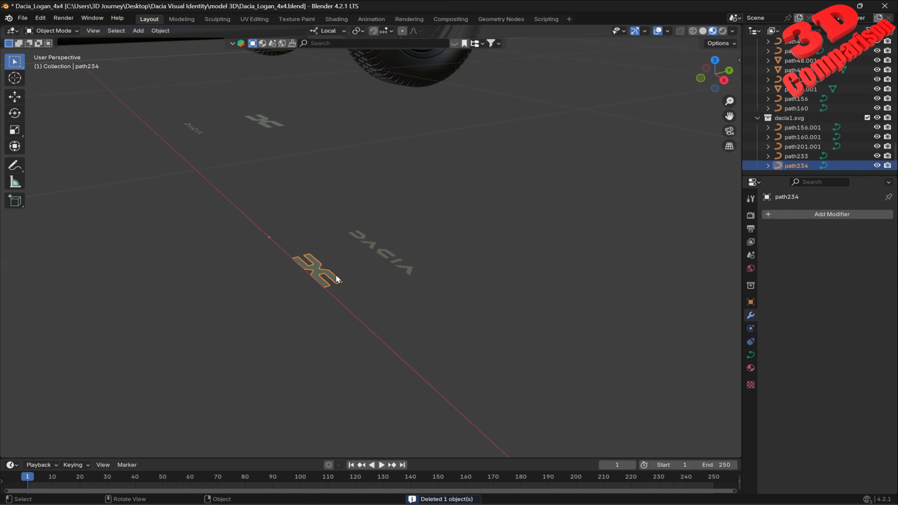
key("g")
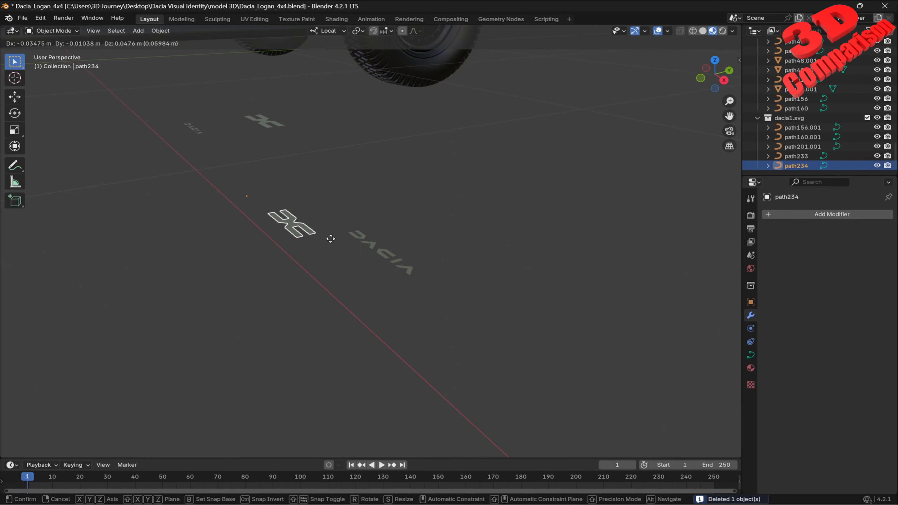
key("Escape")
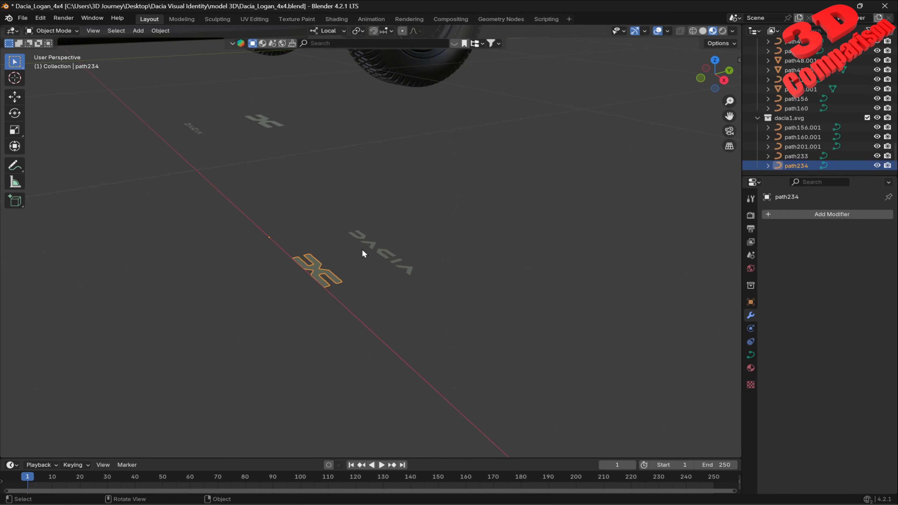
left_click(375, 251)
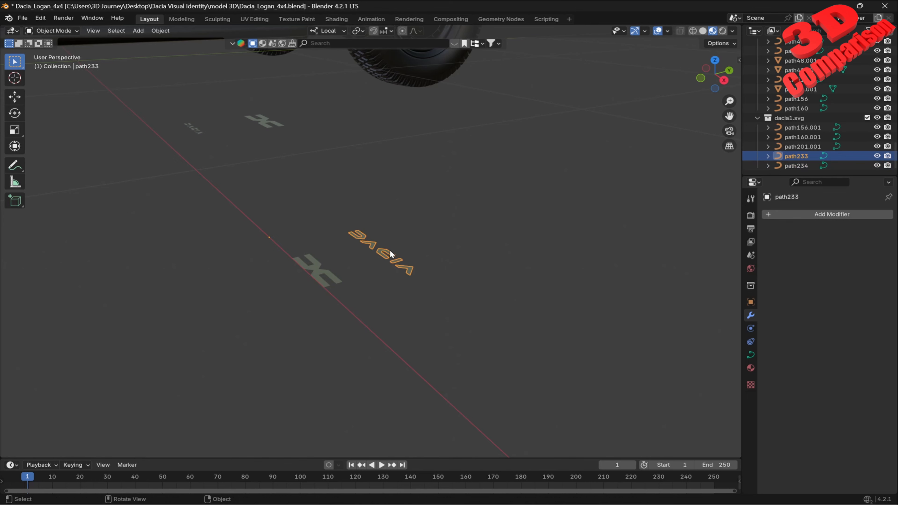
scroll(371, 248, "down", 8)
scroll(368, 241, "down", 3)
middle_click_drag(346, 234, 425, 257)
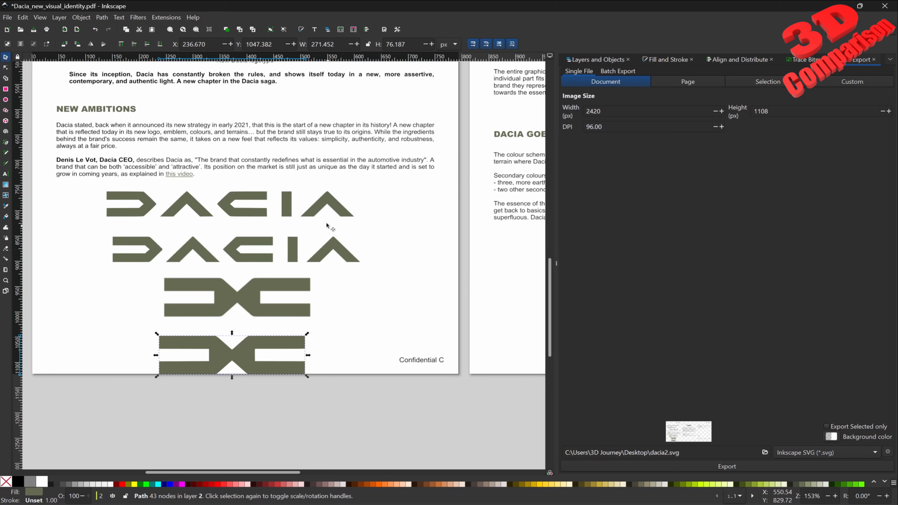
- Switch to Inkscape, select the uppermost DACIA lettering path and limit the export to the selected object only
left_click(290, 198)
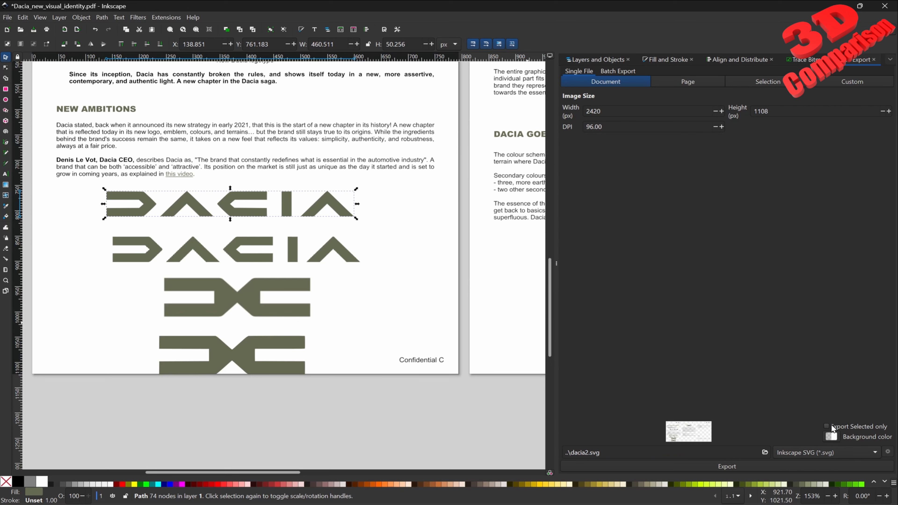
left_click(827, 426)
left_click(733, 468)
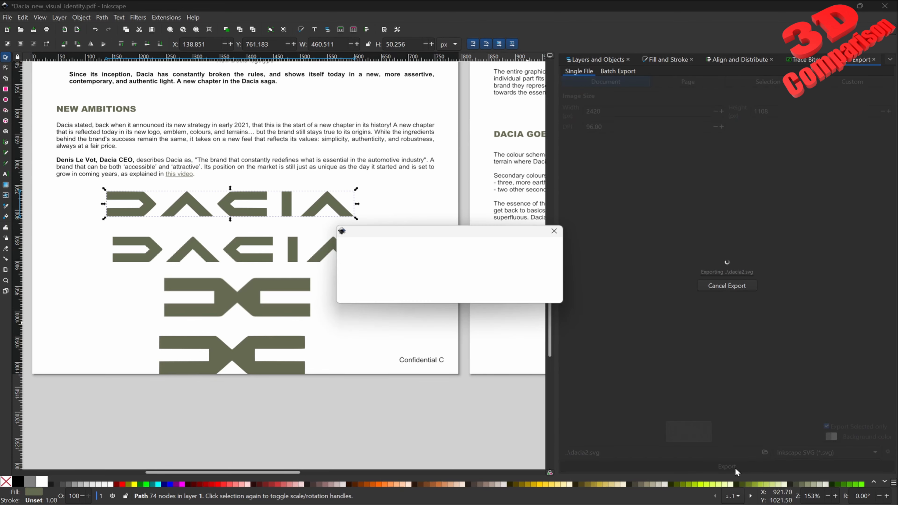
left_click(414, 299)
- Export the selected lettering to the Desktop as dacia3.svg, replacing the existing file
left_click(764, 452)
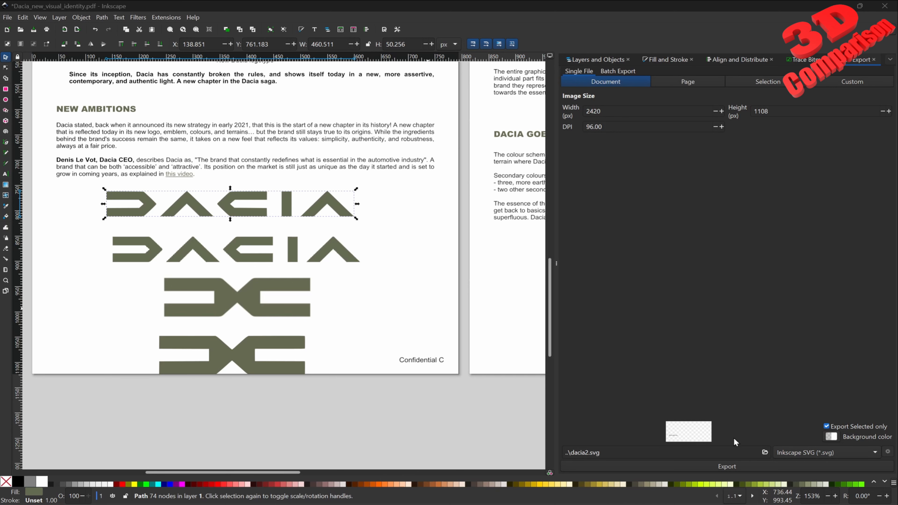
key("BackSpace")
type("3")
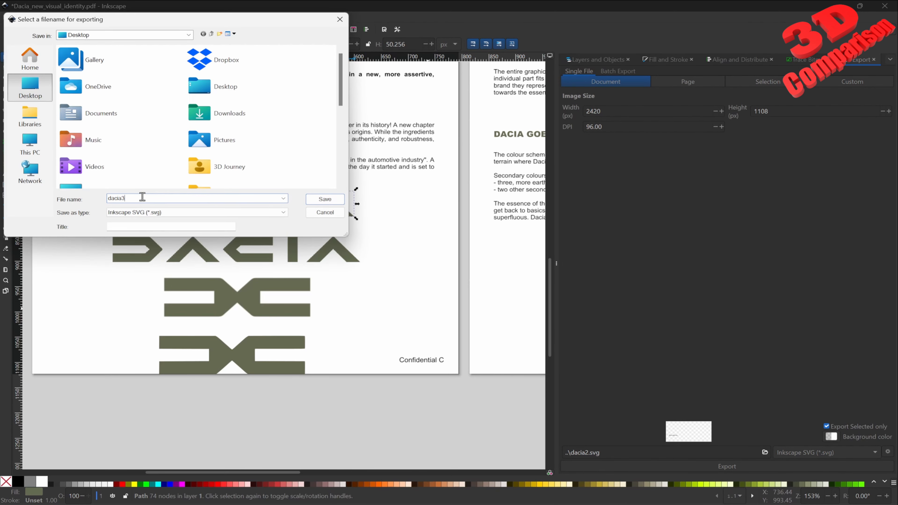
left_click(324, 199)
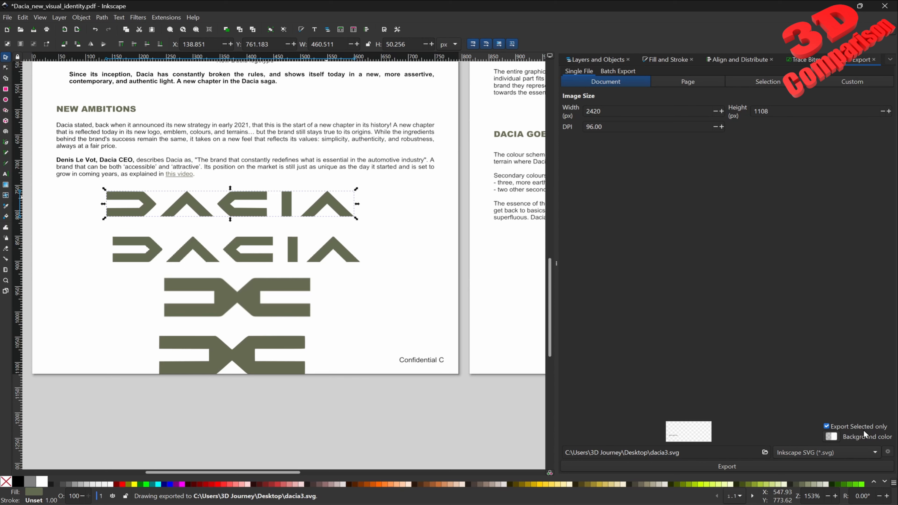
left_click(727, 468)
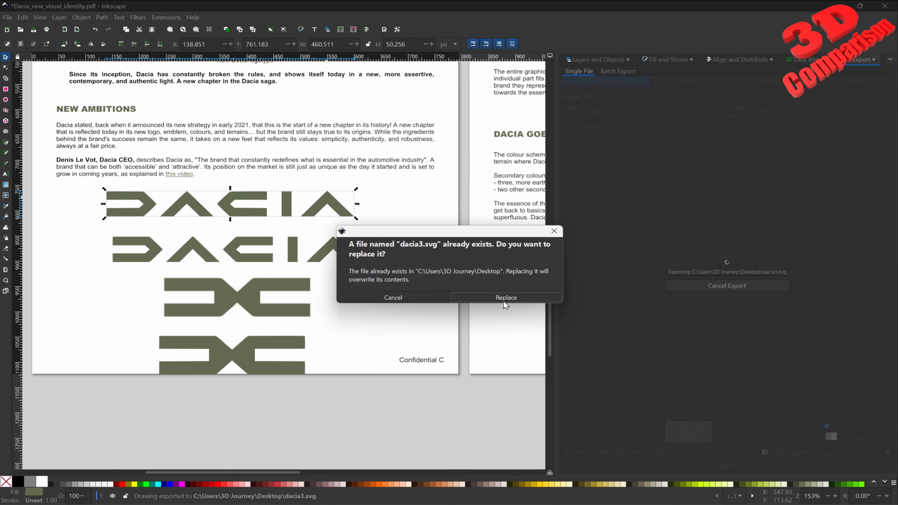
left_click(473, 298)
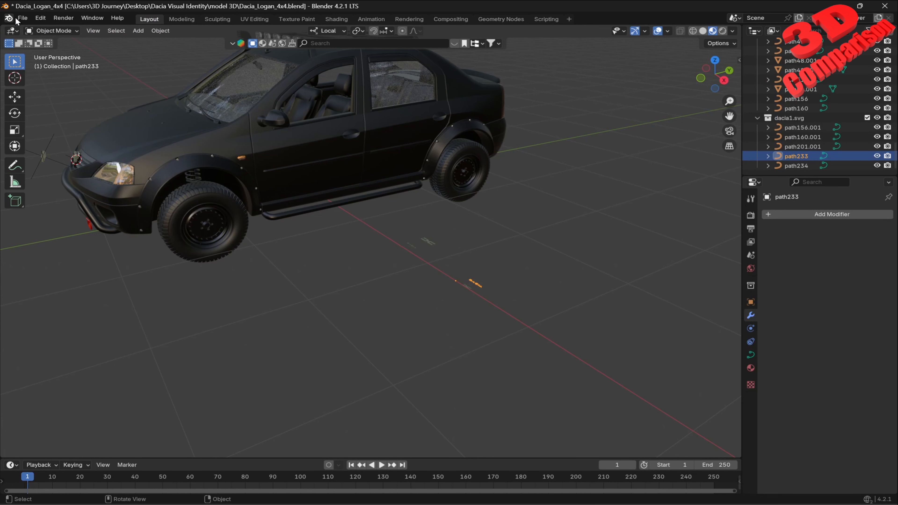
- Switch to Blender and import dacia3.svg from the Desktop
left_click(18, 18)
mouse_move(70, 153)
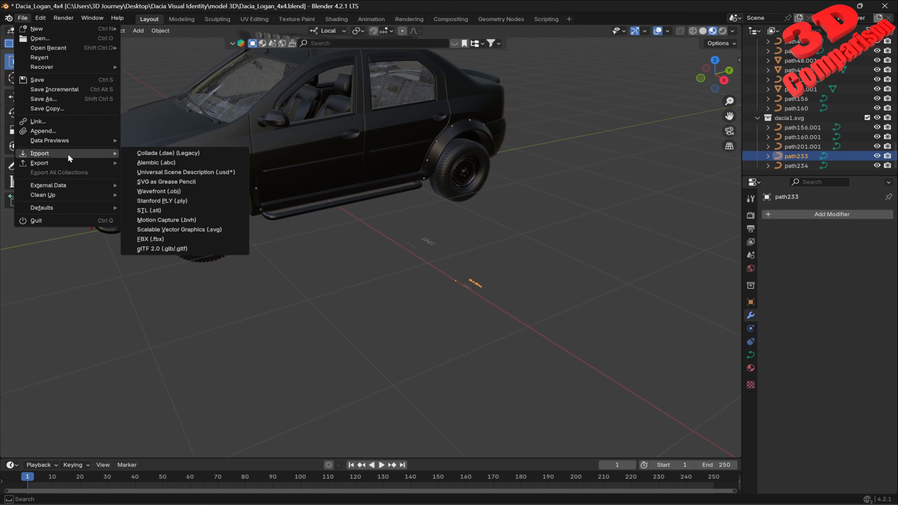
left_click(199, 231)
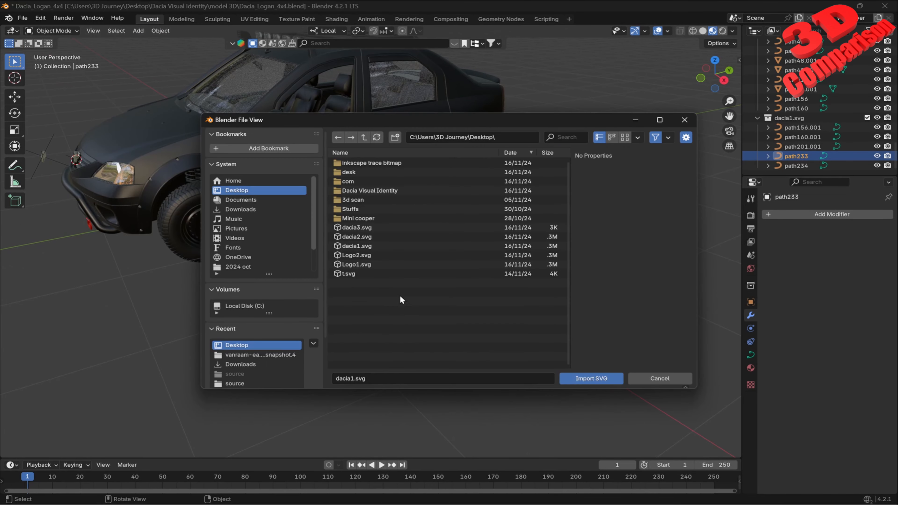
left_click(592, 379)
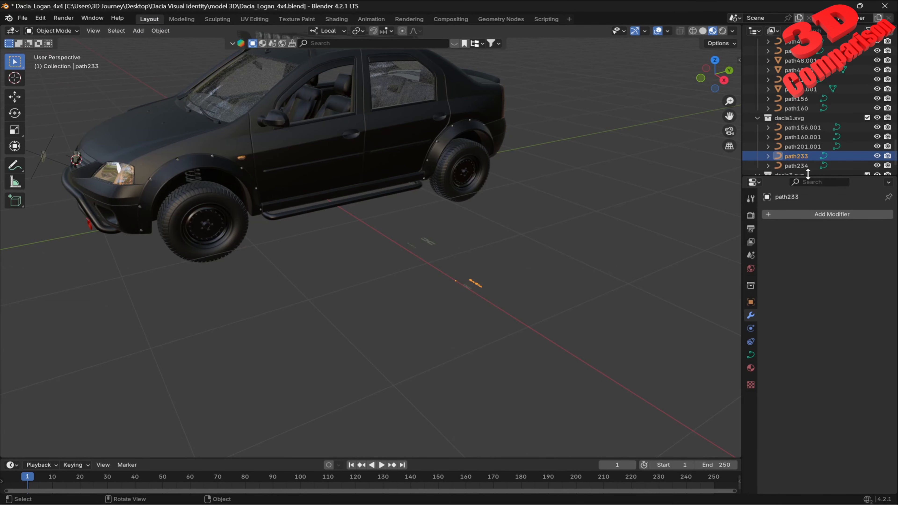
- Move the lettering imported from dacia3.svg along its local X axis onto the open floor beyond the earlier logos
scroll(805, 169, "down", 2)
key("g")
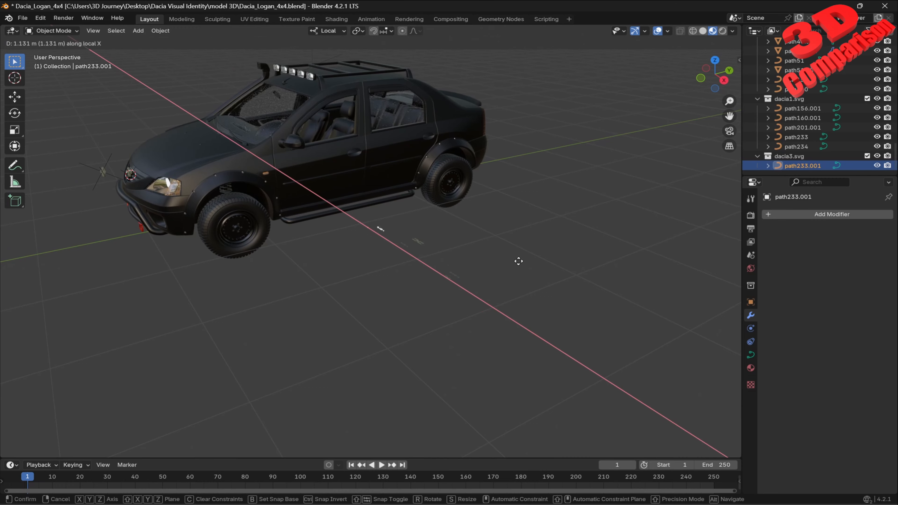
left_click(534, 287)
scroll(534, 286, "up", 10)
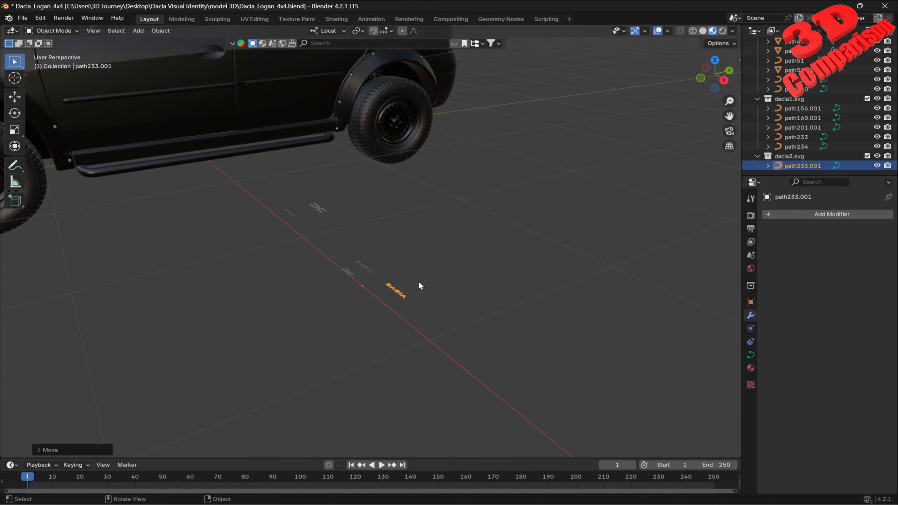
scroll(424, 302, "up", 5)
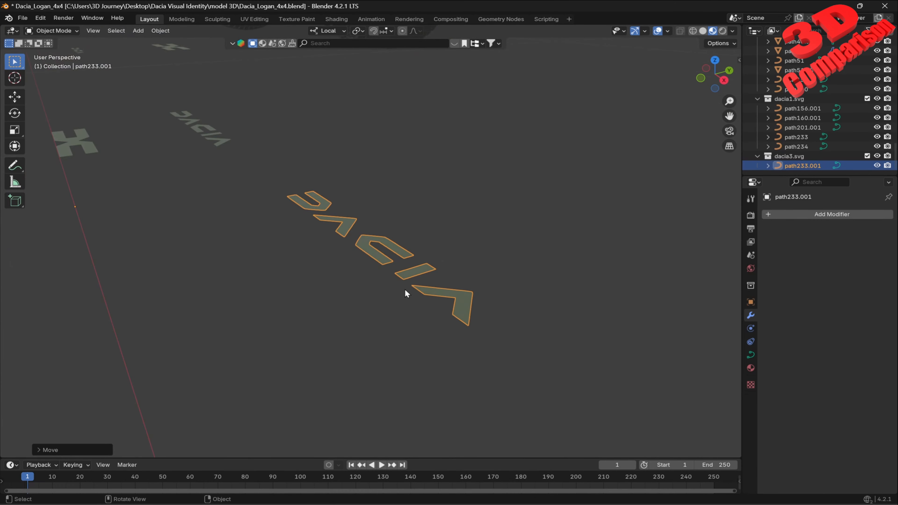
left_click(22, 18)
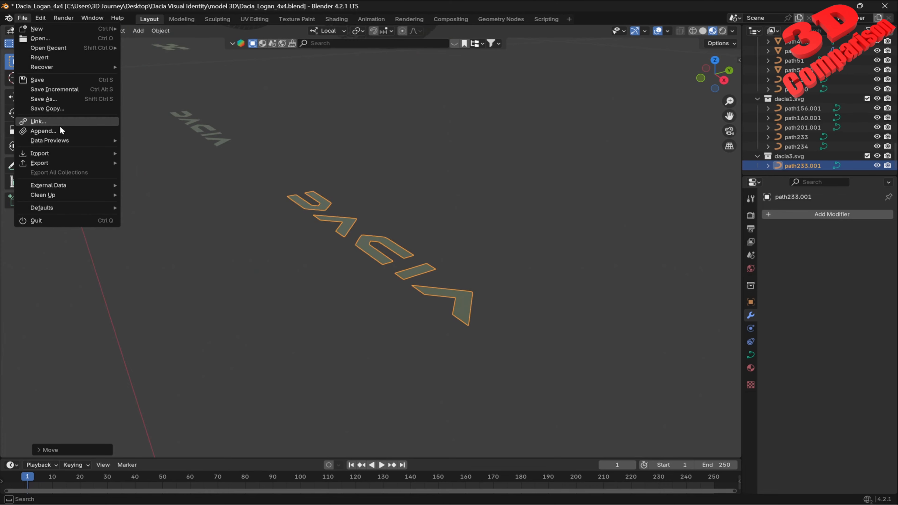
mouse_move(56, 165)
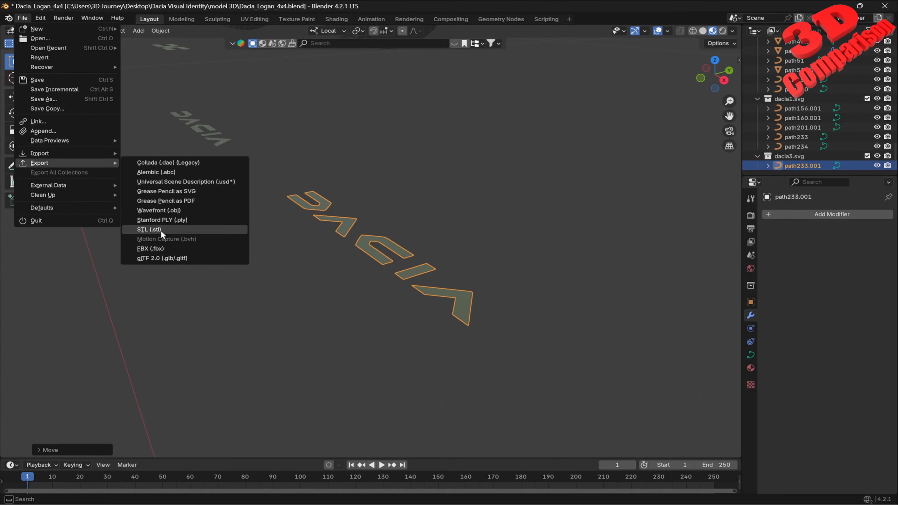
left_click(157, 249)
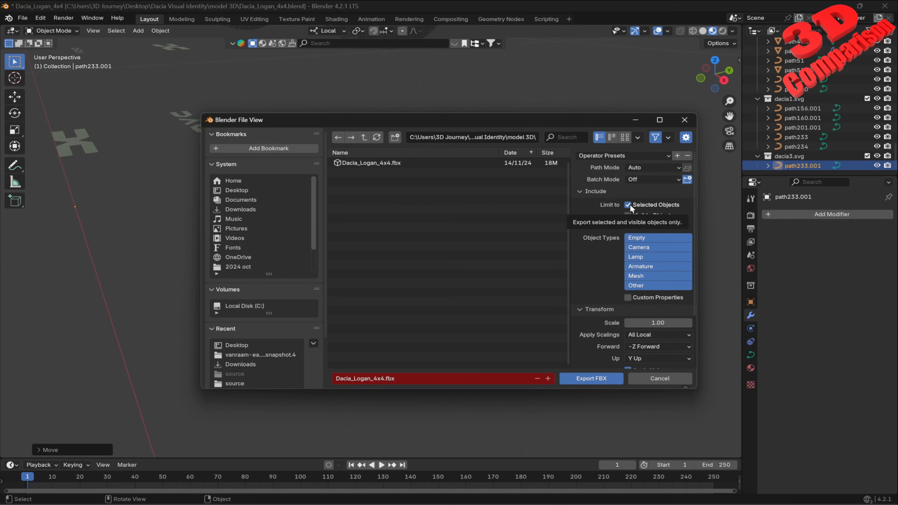
left_click(691, 120)
- Delete the DACIA lettering imported from dacia3.svg
scroll(367, 273, "down", 8)
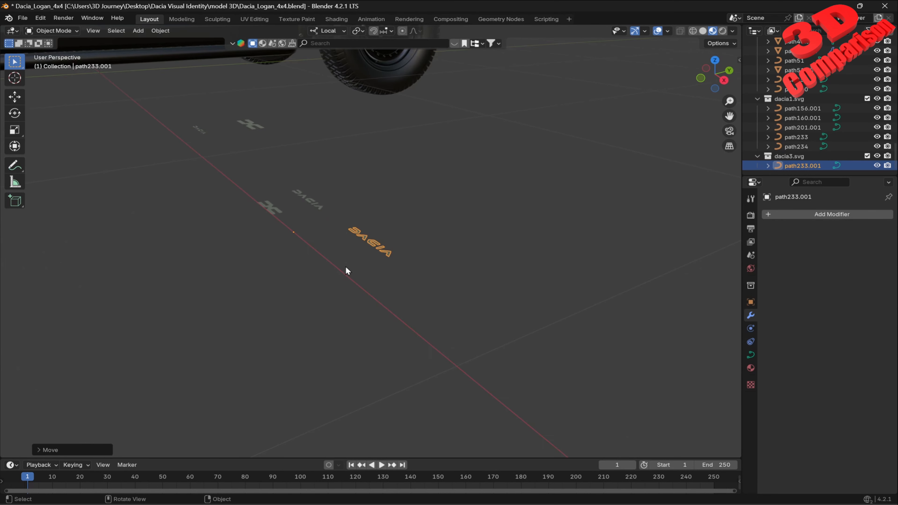
key("Delete")
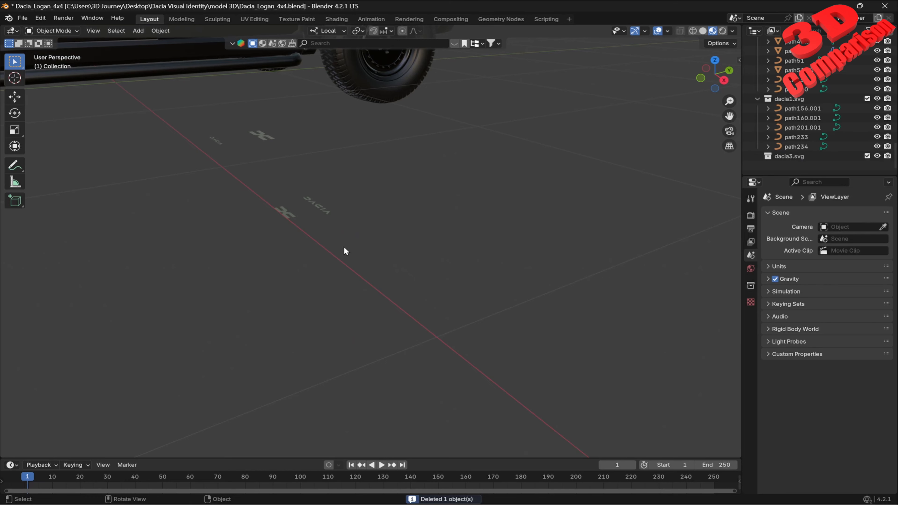
- Duplicate the emblem curve path234 and place the copy on the floor on the side away from the DACIA lettering
scroll(318, 214, "up", 2)
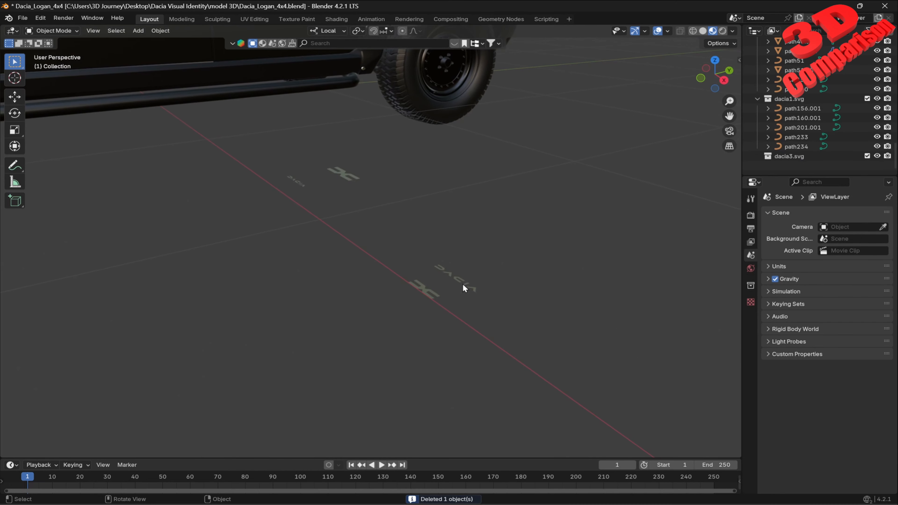
left_click(436, 296)
scroll(438, 294, "up", 3)
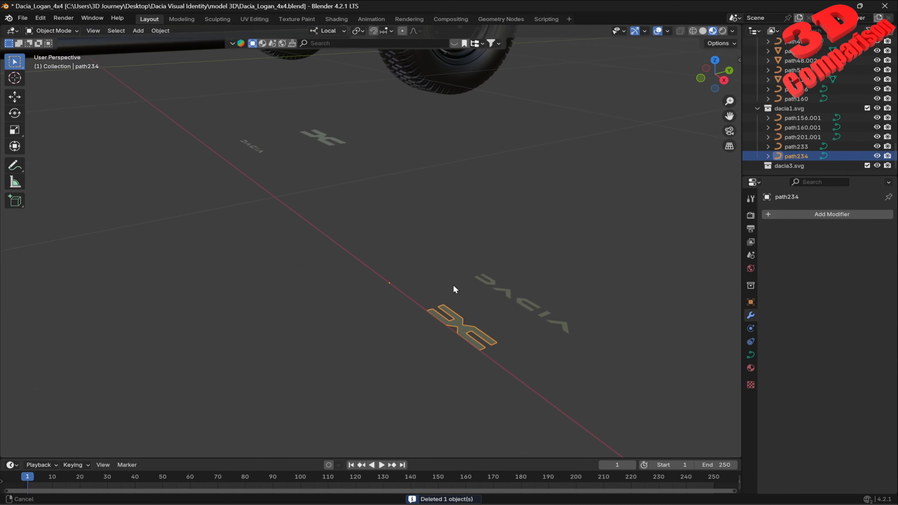
scroll(399, 259, "up", 1)
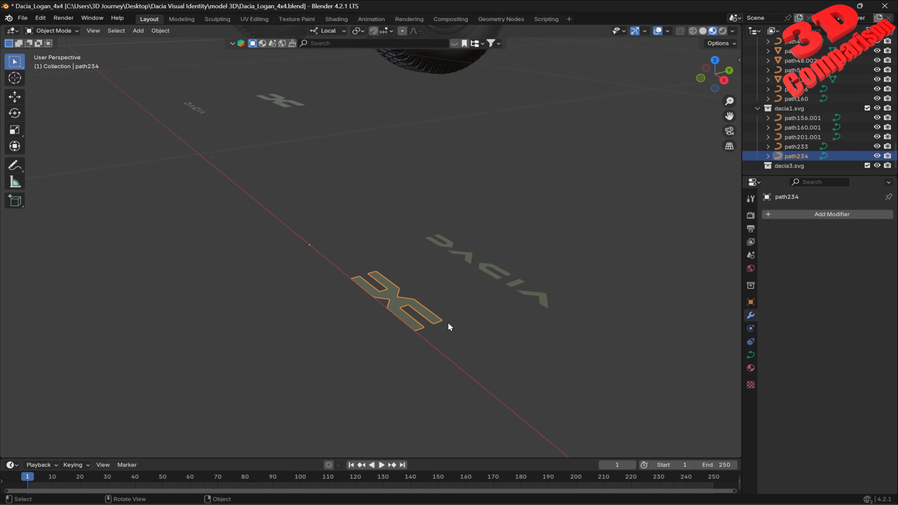
key("shift+d")
left_click(317, 336)
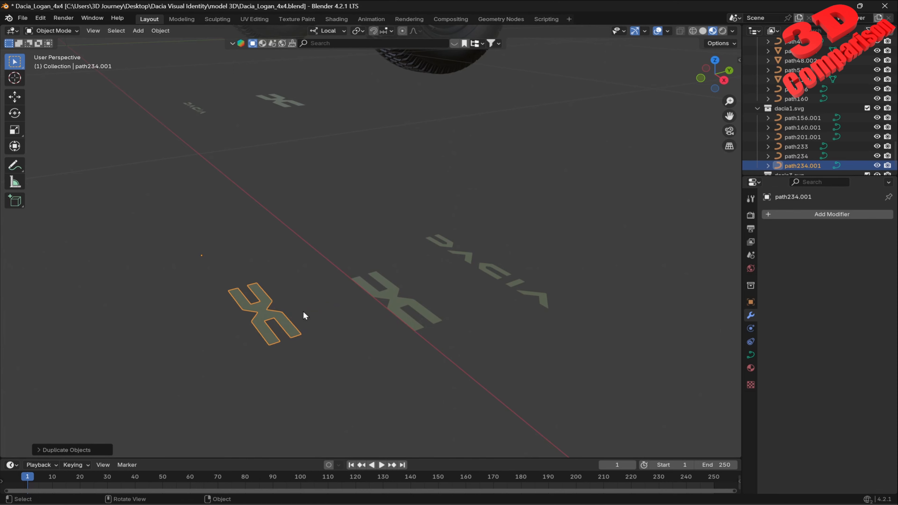
- Select the duplicated emblem and turn on the Screencast Keys display
left_click(393, 296)
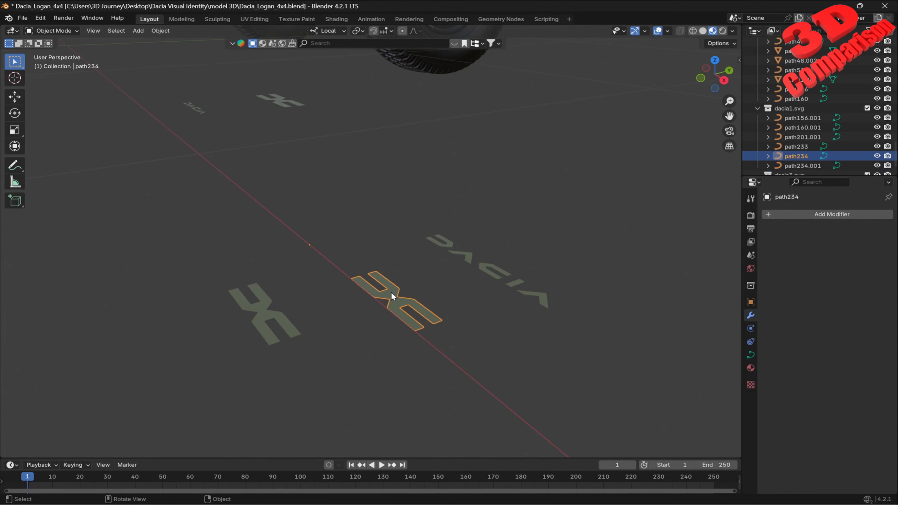
left_click(276, 316)
middle_click_drag(341, 306, 460, 244, "shift")
key("n")
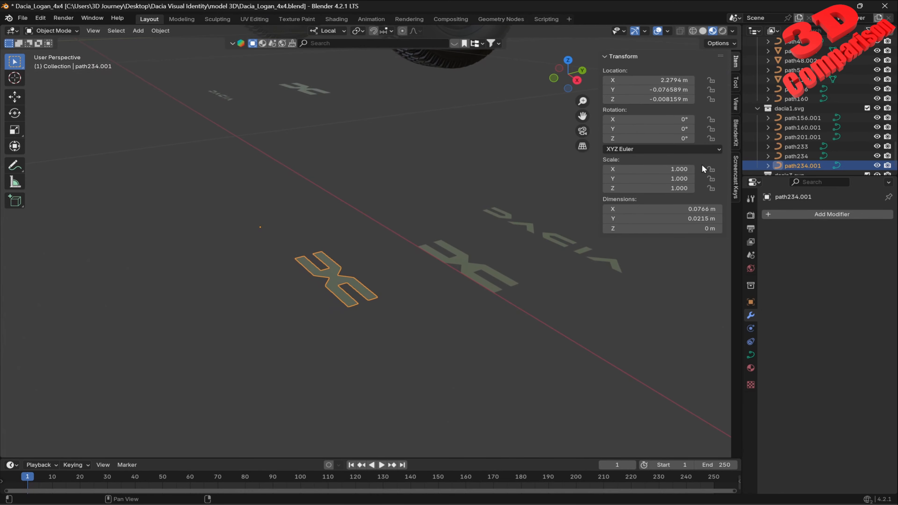
left_click(734, 171)
key("n")
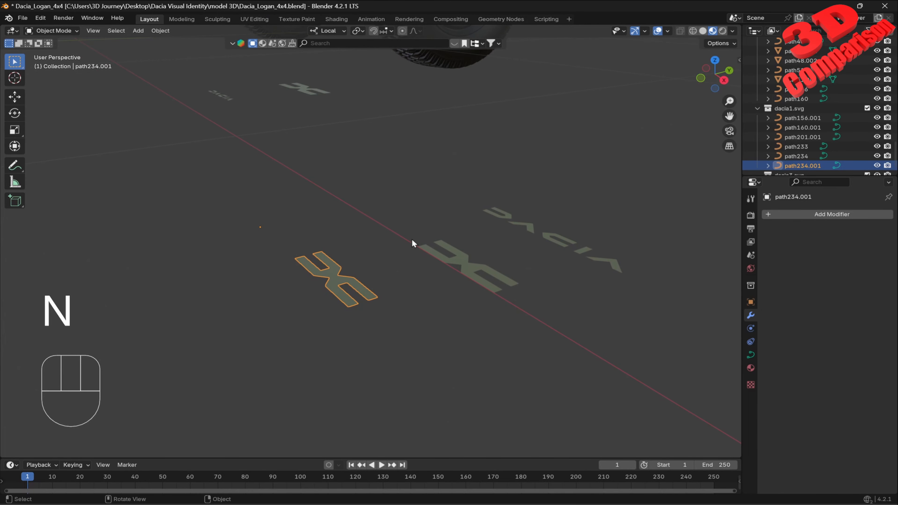
- Convert the duplicated emblem curve to a mesh
right_click(333, 271)
mouse_move(334, 271)
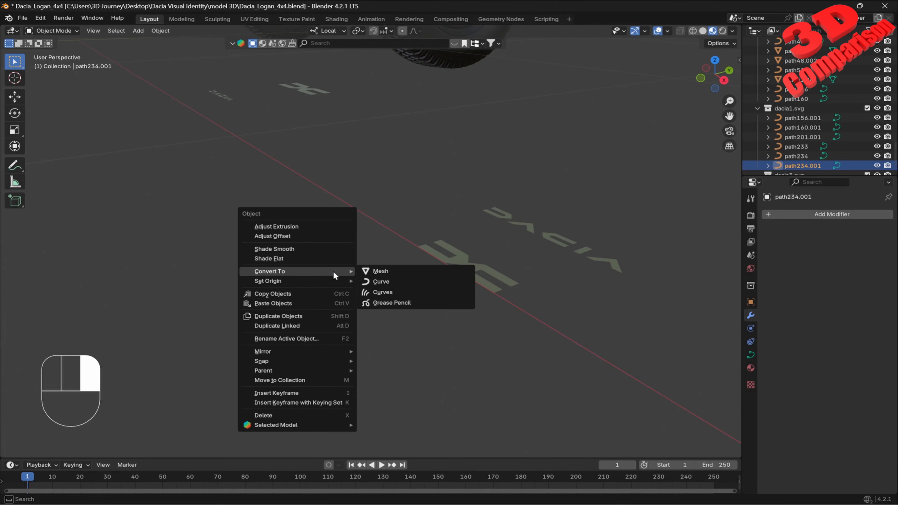
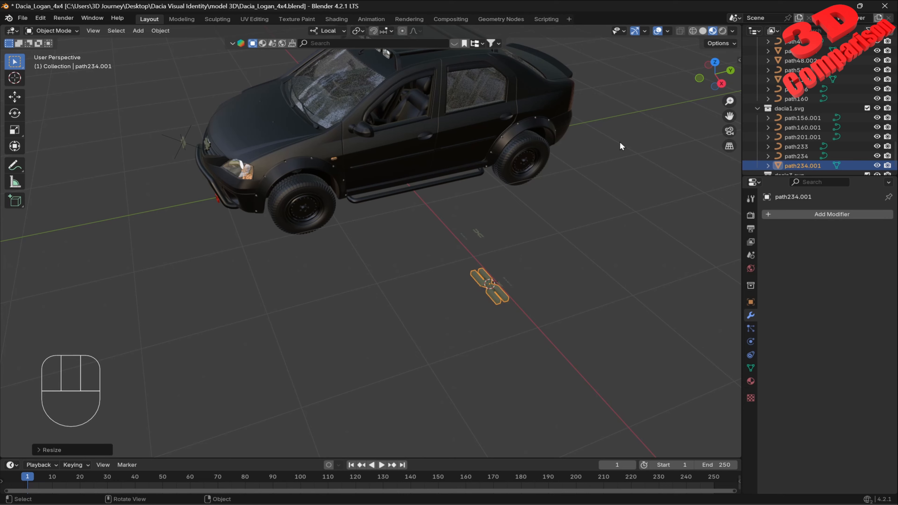
- Move the emblem mesh along its local Y axis and along its local X axis to the floor near the car's front bumper
key("g")
key("y")
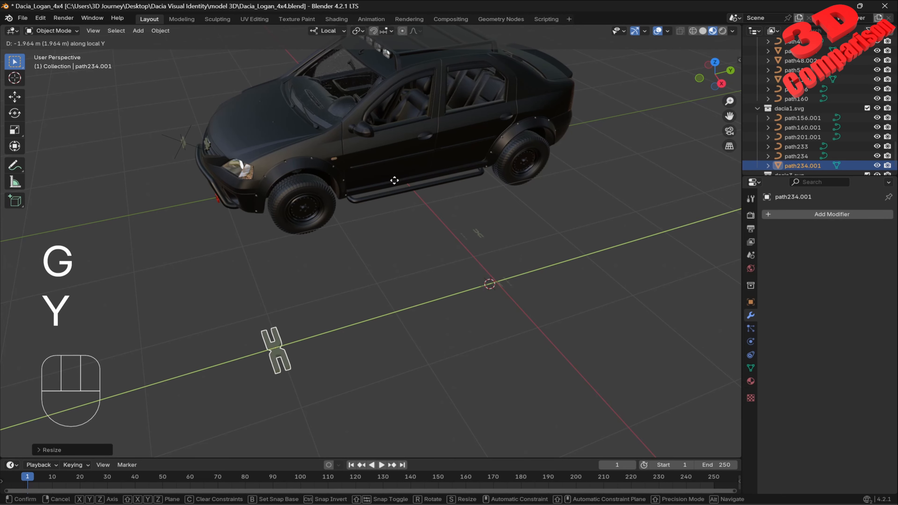
left_click(390, 234)
key("g")
key("x")
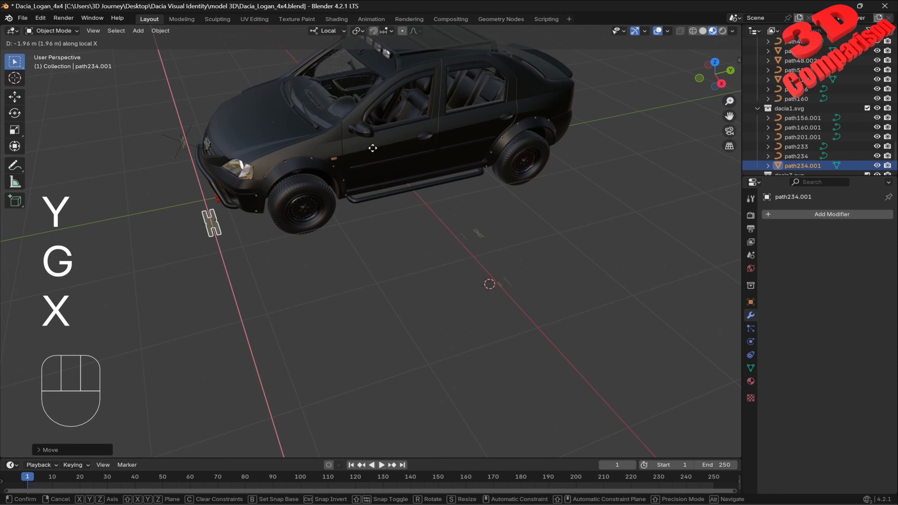
left_click(357, 100)
middle_click_drag(295, 182, 430, 209, "shift")
scroll(403, 230, "up", 2)
middle_click_drag(368, 258, 502, 266, "shift")
middle_click_drag(502, 266, 458, 266)
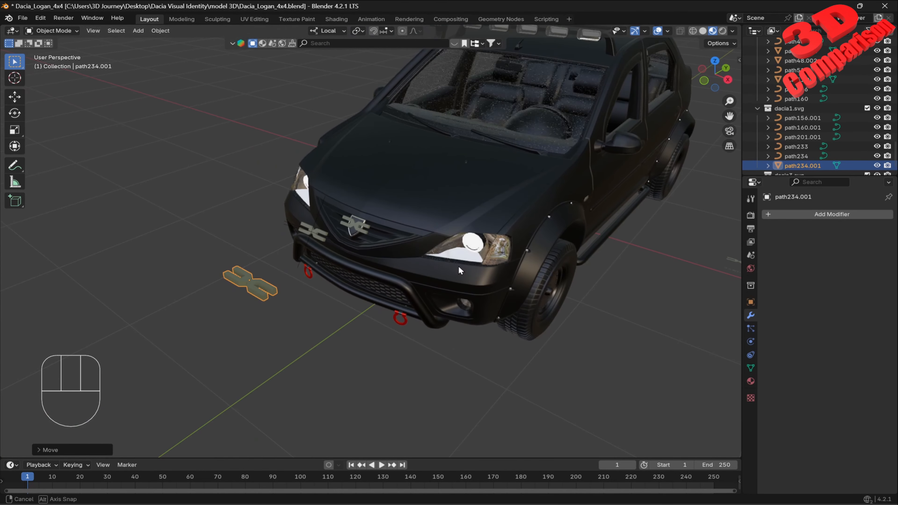
- Select the bent emblem beside the front bumper together with the Empty that controls its bend
scroll(458, 266, "up", 1)
scroll(358, 263, "up", 2)
left_click(290, 229)
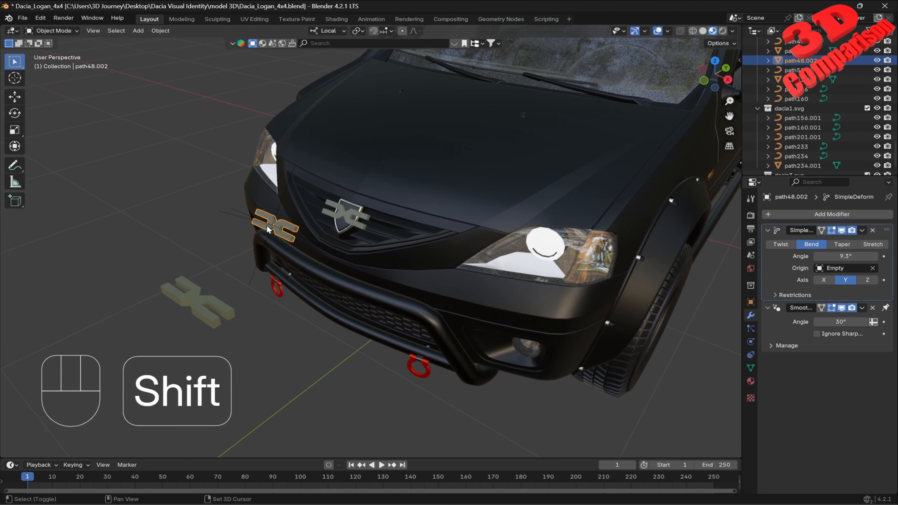
left_click(262, 224, "shift")
key("g")
key("x")
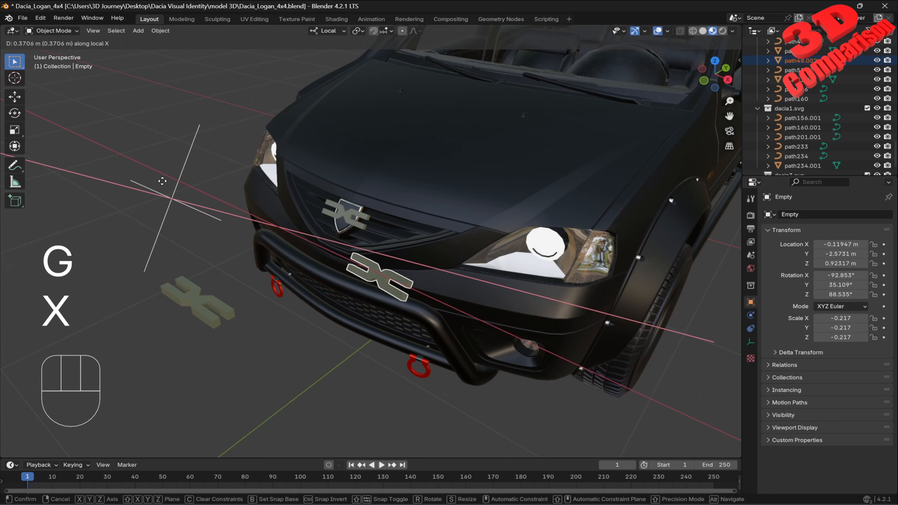
key("Escape")
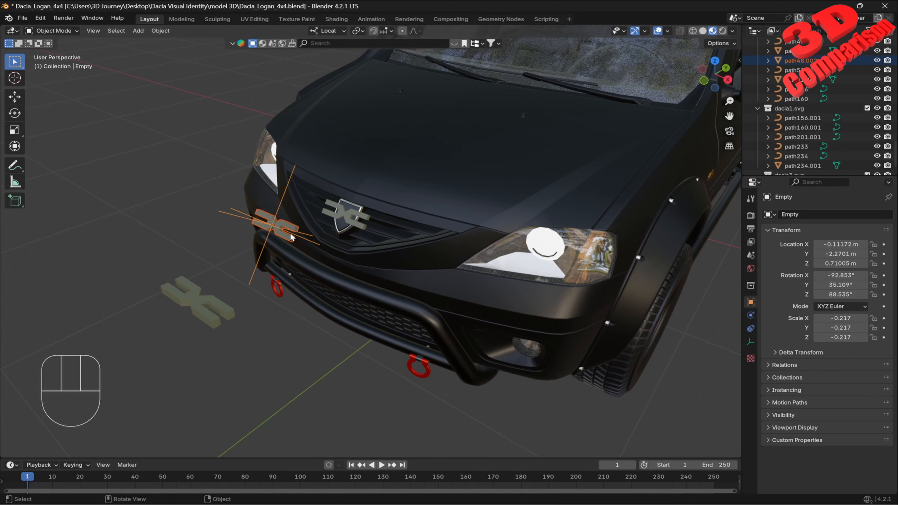
- Set the transform orientation to Global and move the bent emblem and its Empty along the X axis, well clear of the car
left_click(324, 31)
left_click(309, 62)
key("g")
key("x")
left_click(125, 129)
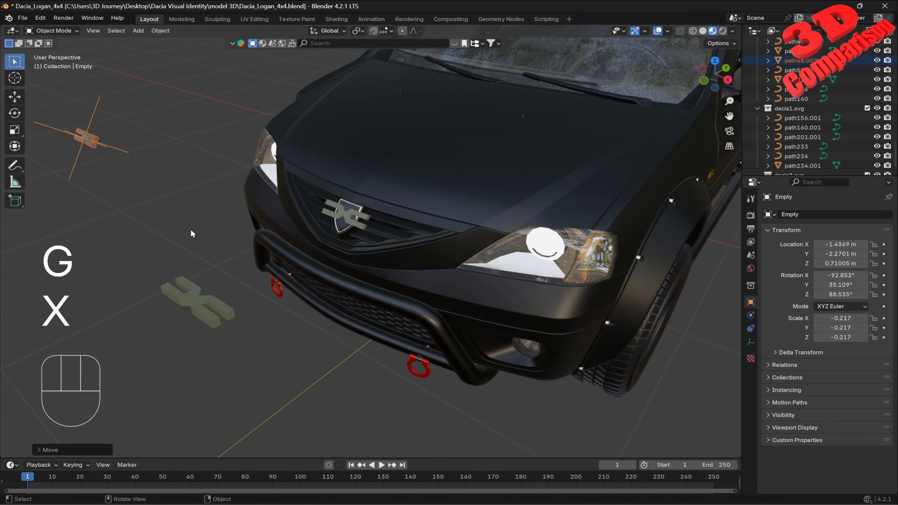
- Move the old emblem in front of the grille shield along the global X axis, next to the bent emblem beside the car
left_click(366, 221)
key("g")
key("x")
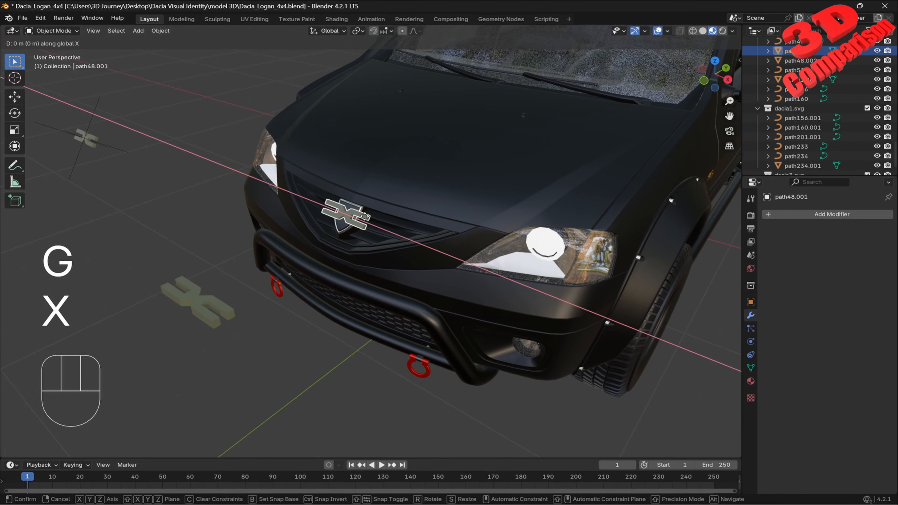
left_click(153, 137)
- Move the emblem mesh path234.001 from the floor to the car's centreline over the grille in top view
left_click(211, 305)
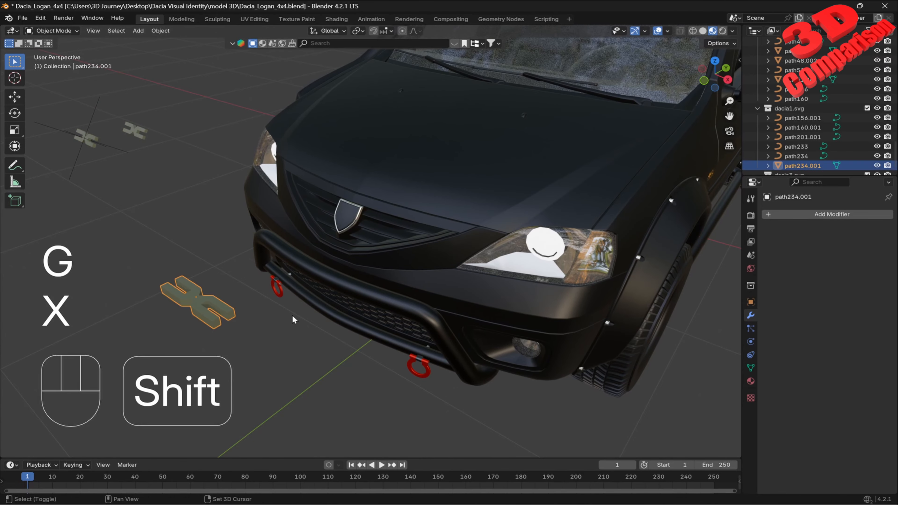
middle_click_drag(293, 319, 413, 263, "shift")
mouse_move(357, 280)
middle_mouse_down()
mouse_move(410, 256)
mouse_move(347, 277)
middle_mouse_up()
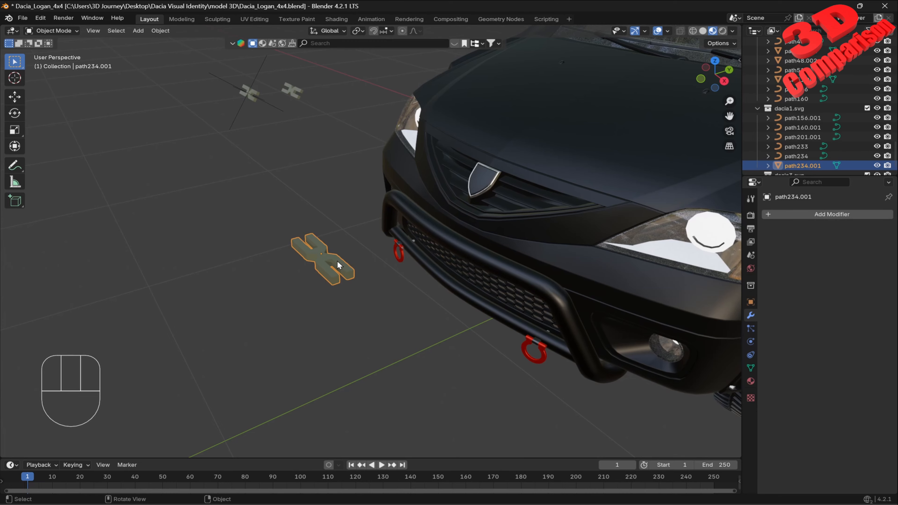
key("KP_7")
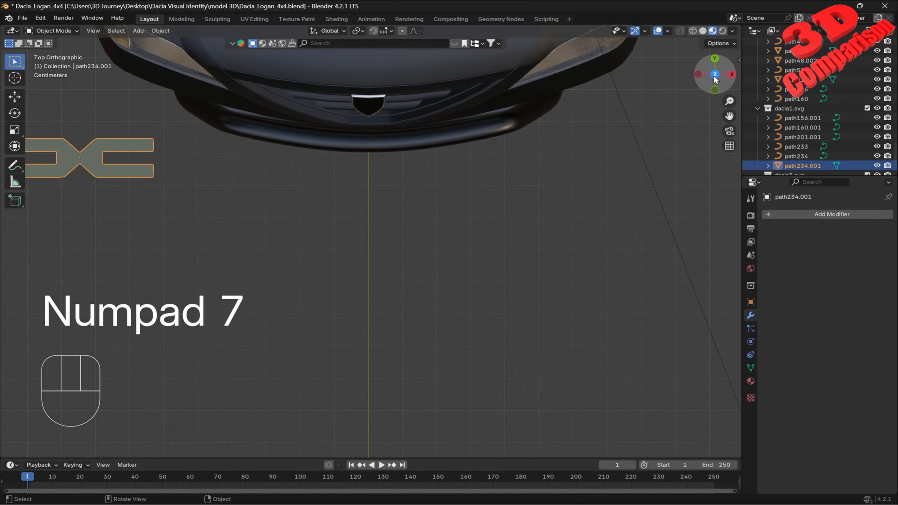
scroll(333, 164, "down", 4)
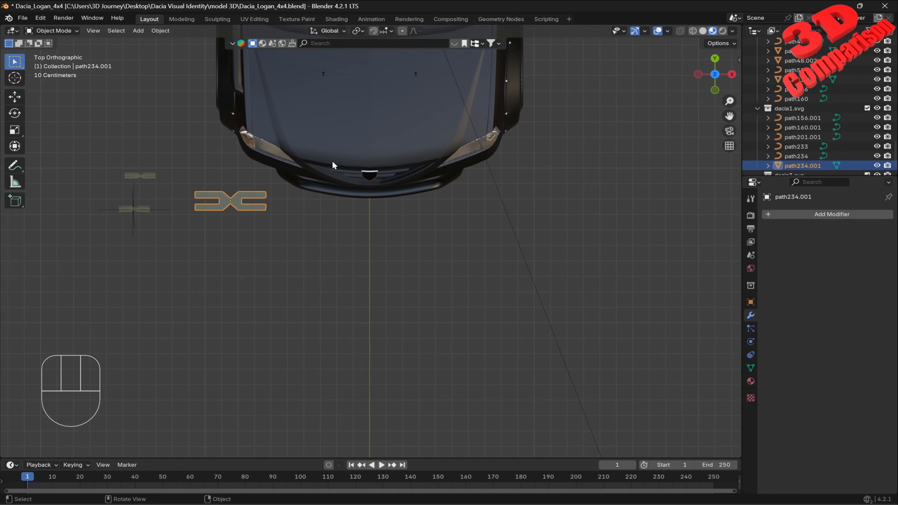
middle_click_drag(375, 190, 431, 231, "shift")
scroll(449, 234, "up", 1)
key("g")
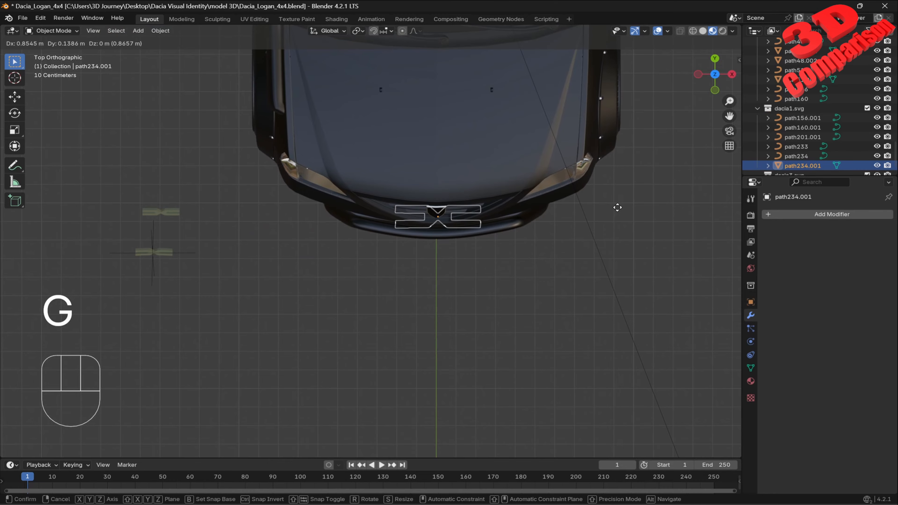
left_click(616, 203)
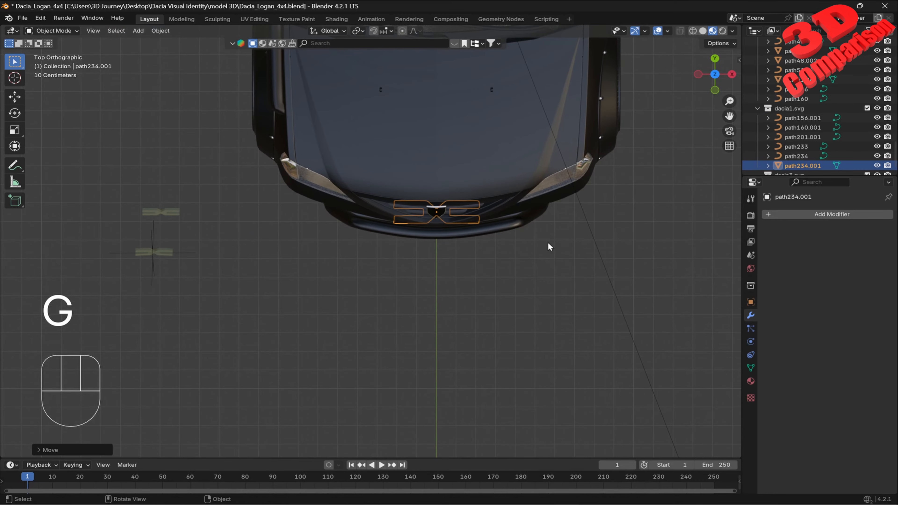
- Raise the emblem mesh along the global Z axis to the height of the front grille
middle_click_drag(548, 242, 624, 189)
scroll(517, 252, "up", 2)
key("g")
key("z")
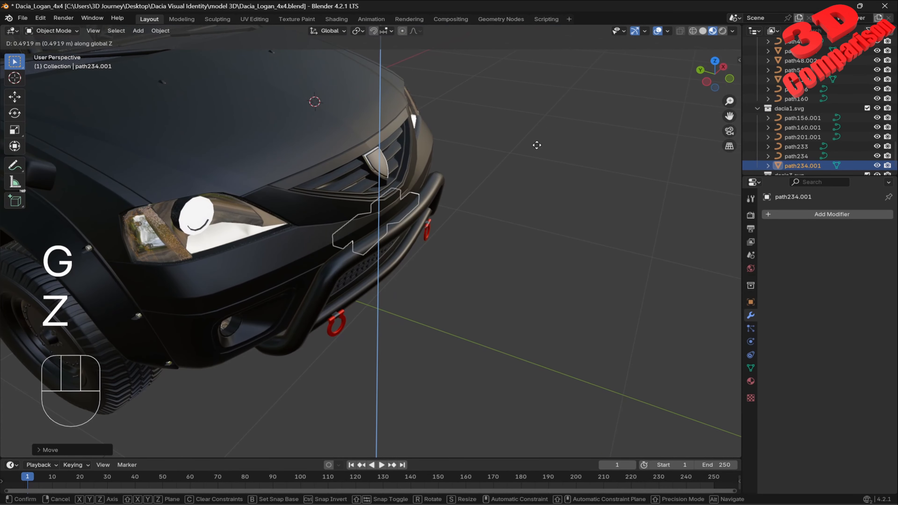
left_click(534, 115)
scroll(485, 152, "up", 4)
middle_click_drag(485, 152, 498, 283, "shift")
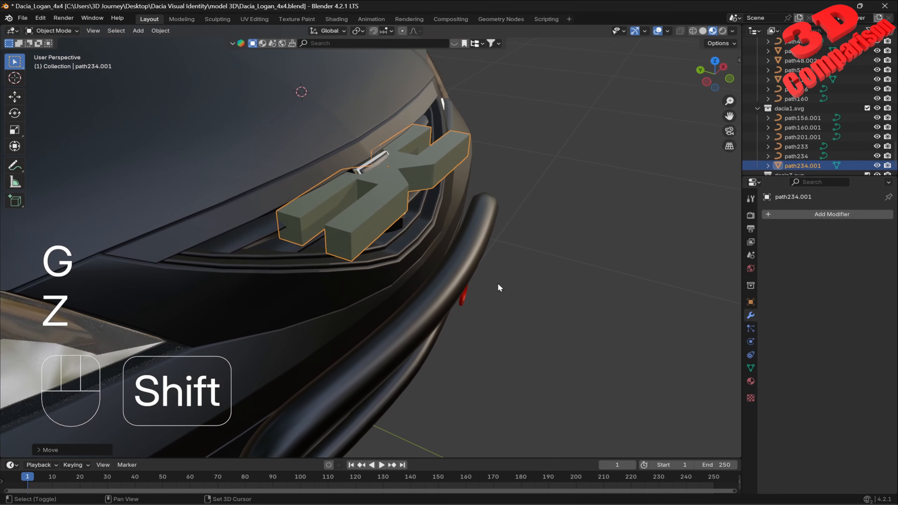
- Scale the emblem mesh along the global Z axis to about half its thickness
scroll(493, 252, "down", 2)
scroll(474, 254, "up", 3)
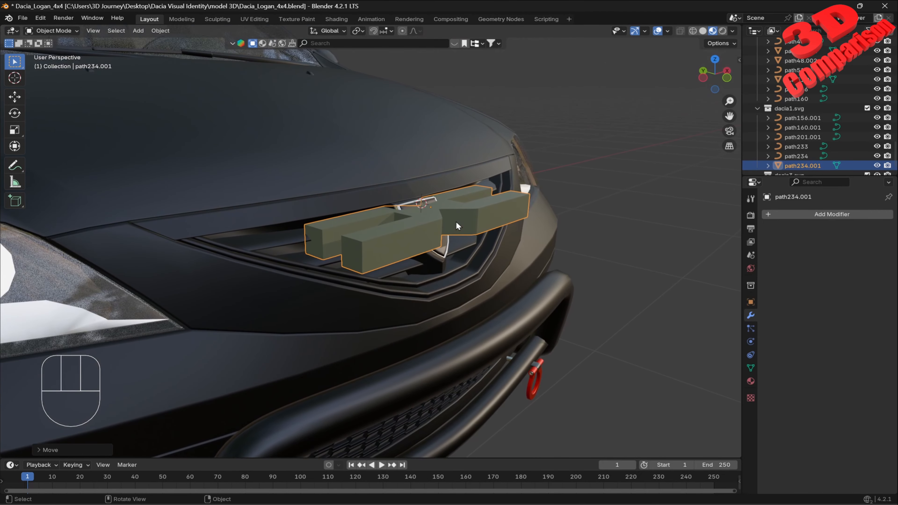
key("s")
key("z")
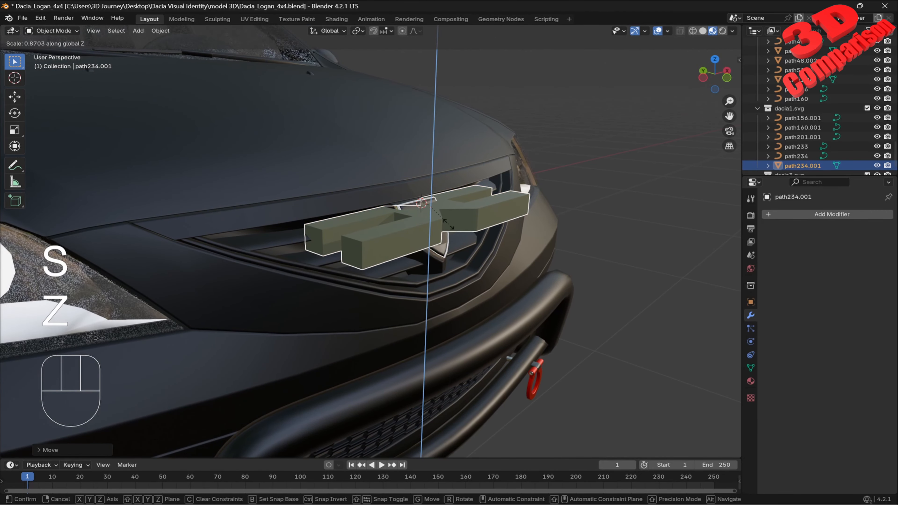
left_click(438, 217)
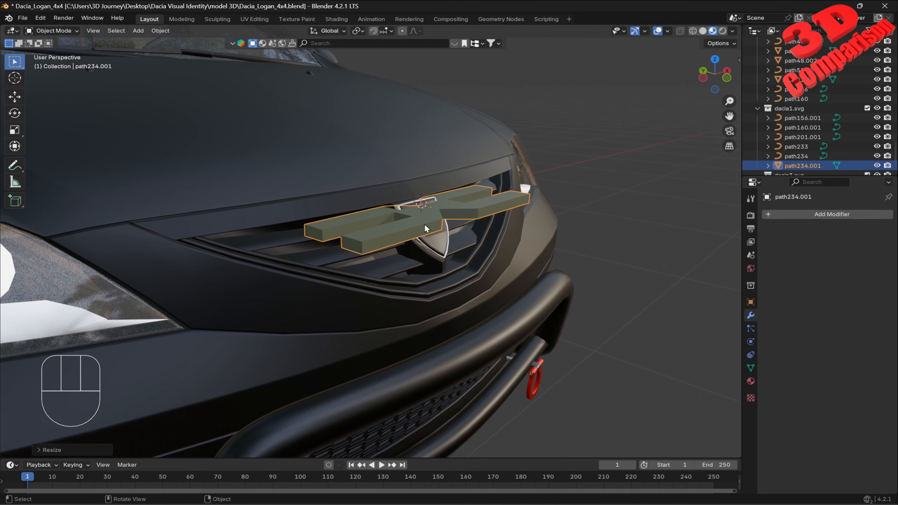
- Rotate the emblem mesh about the global X axis to tilt its face forward towards the slope of the grille
middle_click_drag(368, 233, 459, 244)
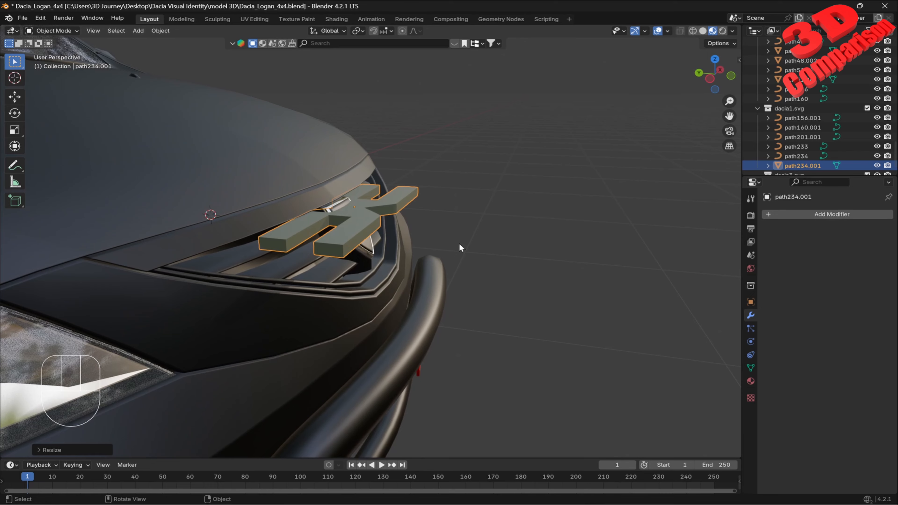
key("r")
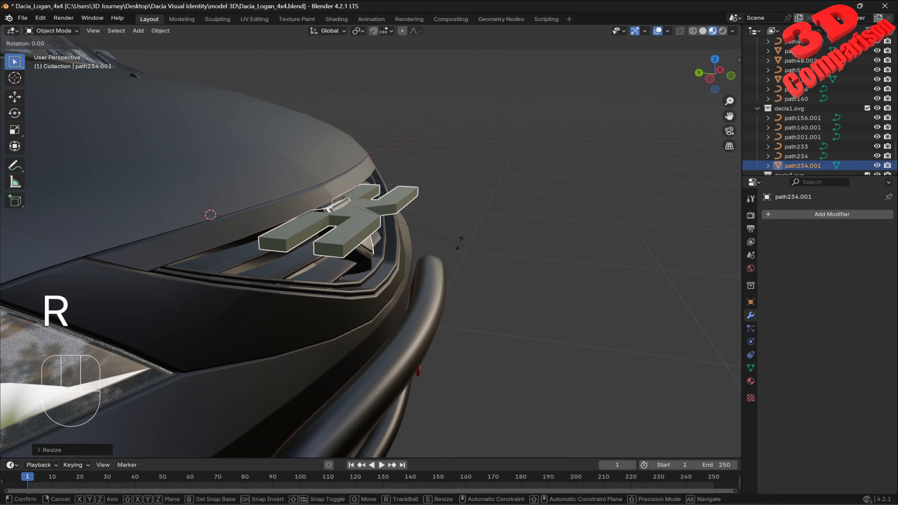
key("x")
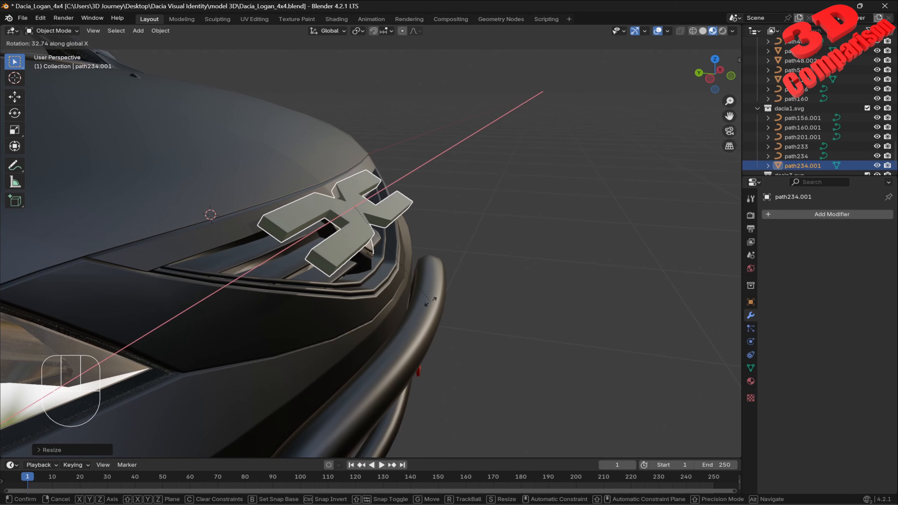
left_click(428, 349)
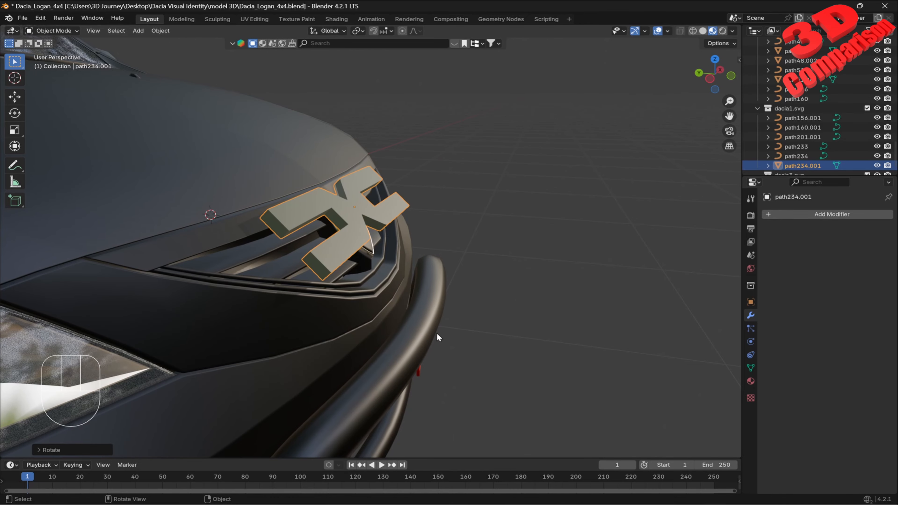
- In the right side view, tilt the emblem further about the X axis and move it against the grille's slanted front
key("KP_3")
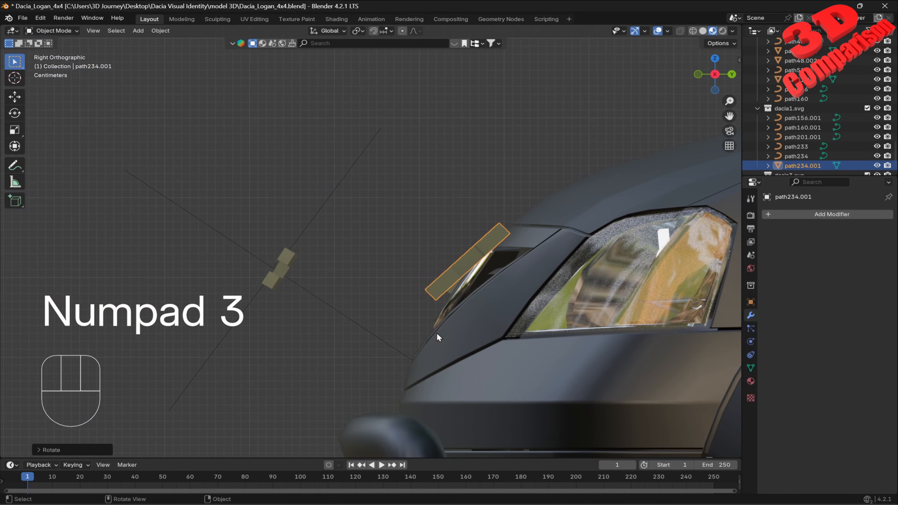
scroll(433, 268, "up", 2)
key("r")
key("x")
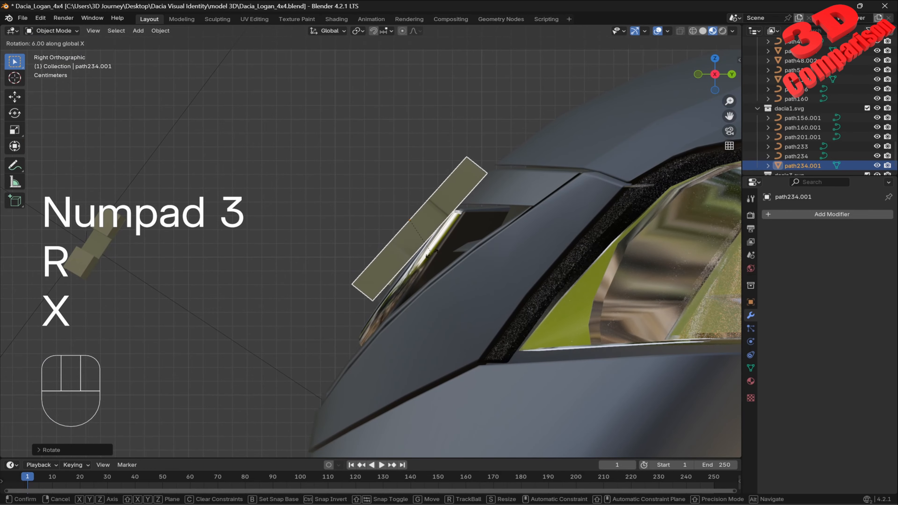
key("g")
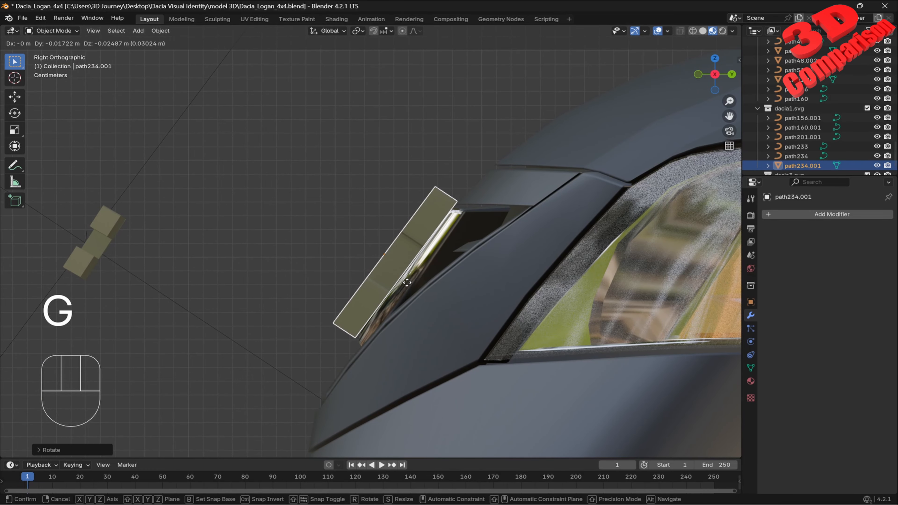
left_click(418, 289)
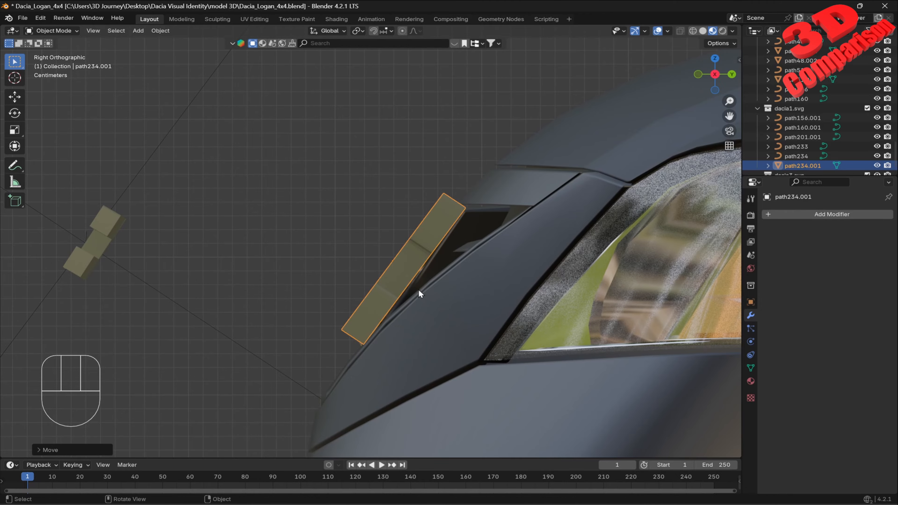
- Scale the emblem mesh down slightly so that it fits inside the grille opening
middle_click_drag(418, 290, 581, 292)
key("s")
left_click(486, 278)
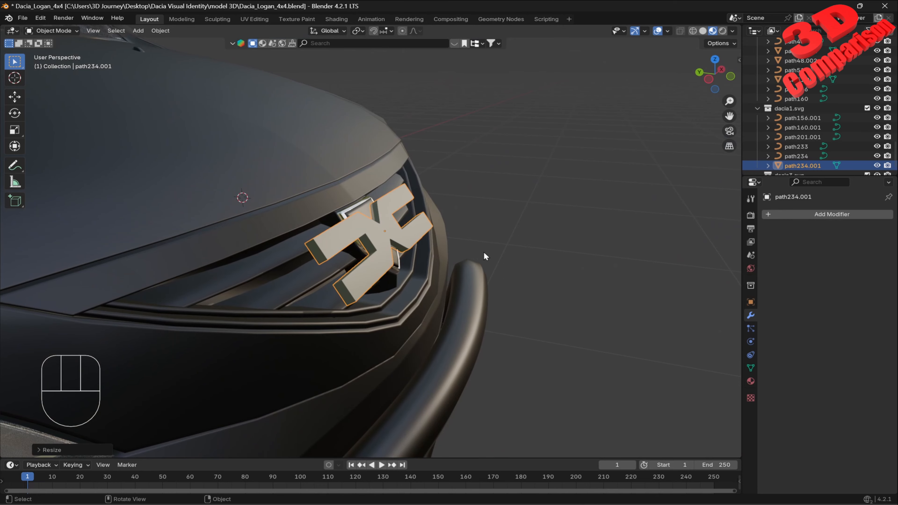
- Delete the old Dacia shield badge behind the emblem on the grille
scroll(431, 230, "up", 3)
left_click(363, 200)
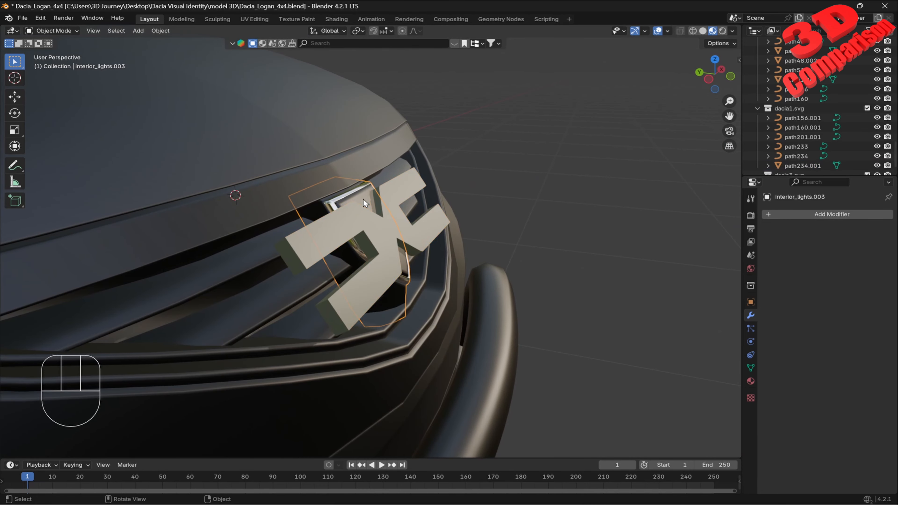
middle_click_drag(382, 199, 337, 201)
key("Delete")
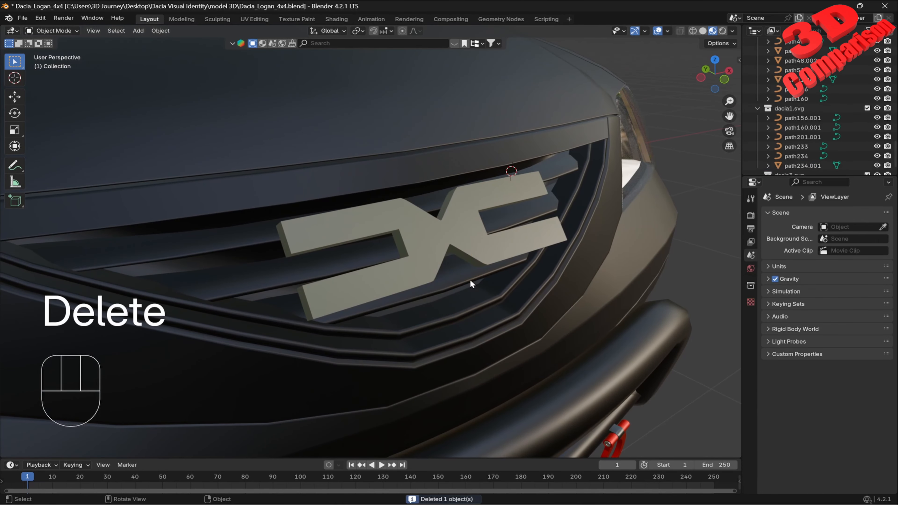
- Set the transform orientation to Local and move the emblem mesh along its local Z axis into the grille
left_click(459, 254)
middle_click_drag(464, 221, 462, 181)
left_click(334, 30)
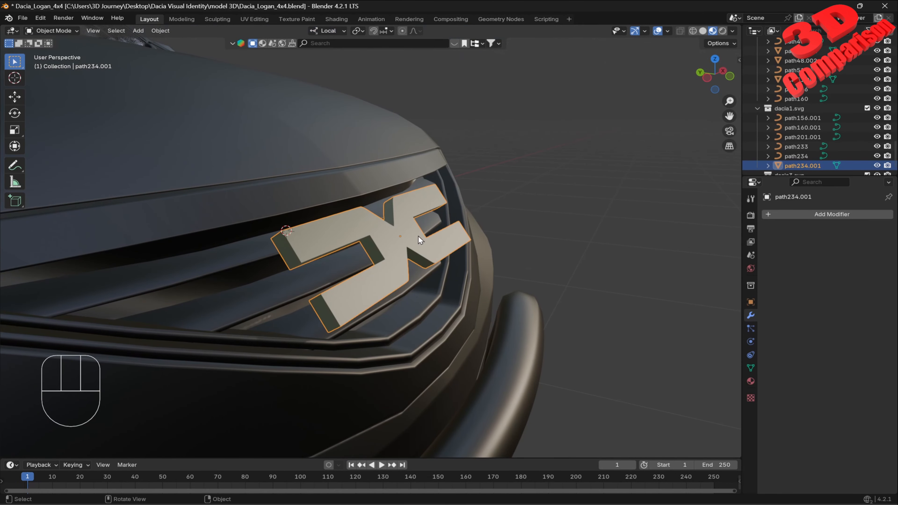
key("g")
key("z")
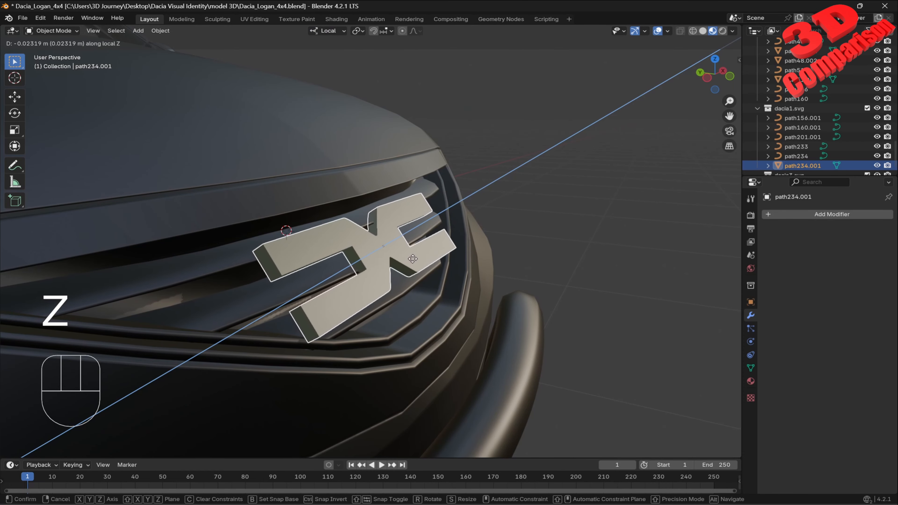
left_click(402, 266)
- Shift the emblem slightly up along its local Y axis and back out along its local Z axis, clear of the grille slats
key("g")
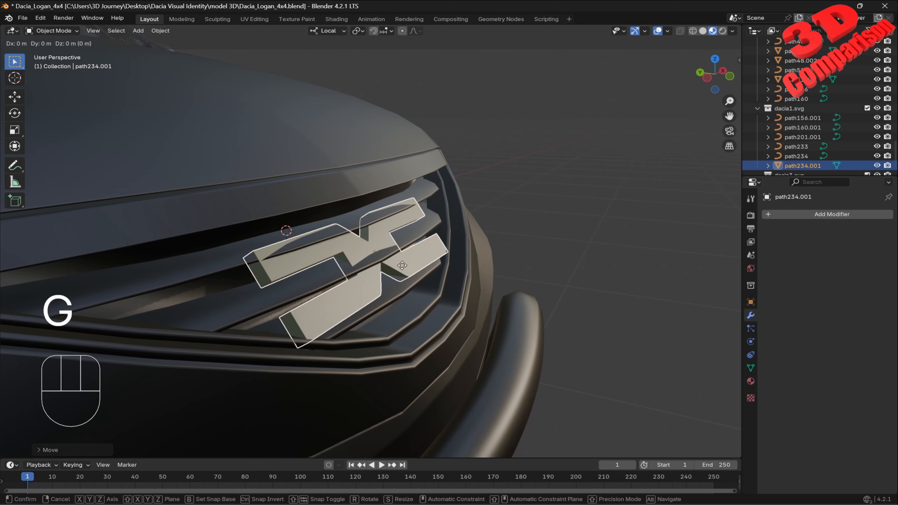
key("x")
key("Escape")
key("g")
key("y")
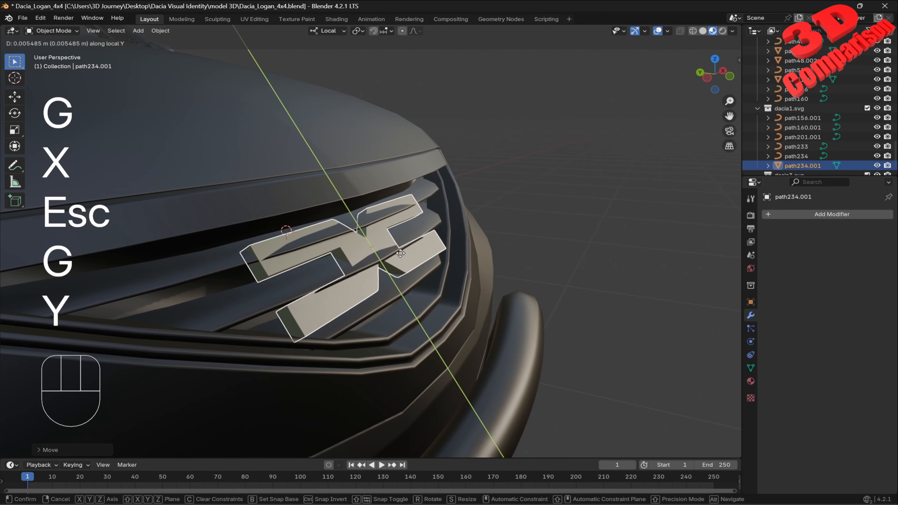
key("g")
key("z")
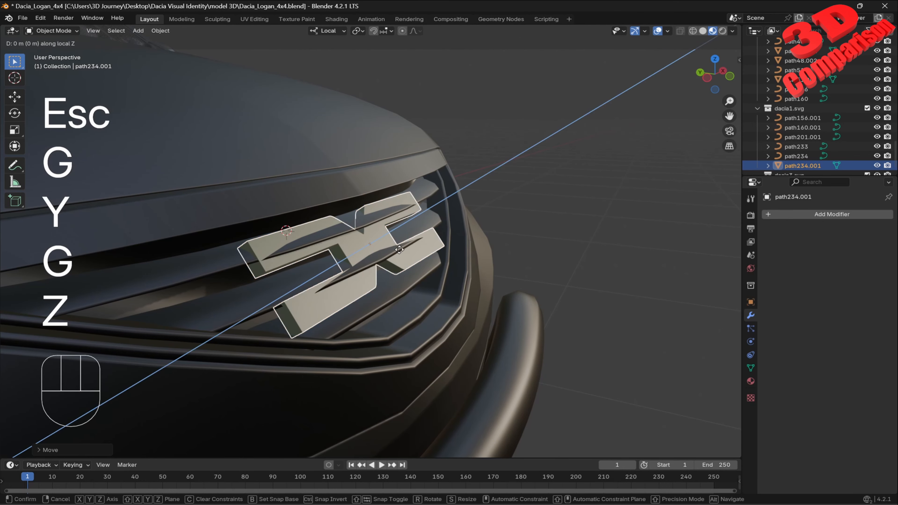
left_click(418, 244)
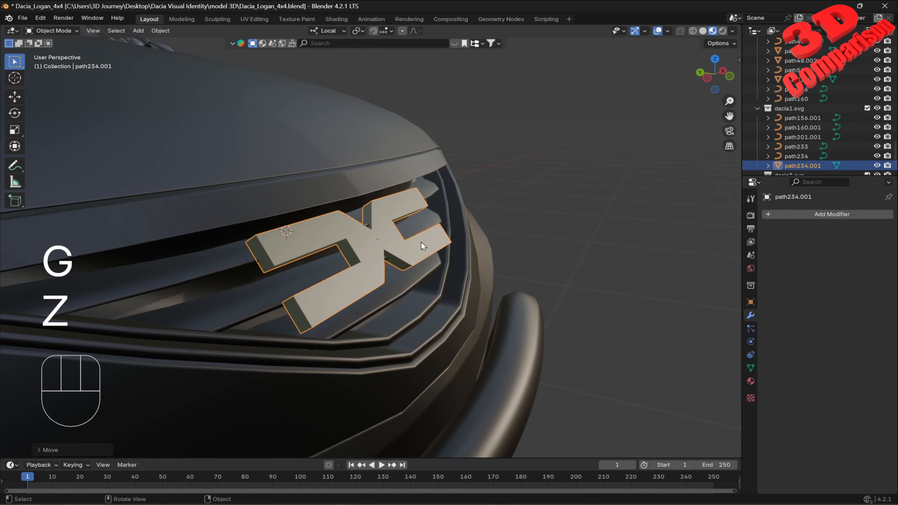
middle_click_drag(422, 243, 334, 244)
scroll(333, 247, "down", 3)
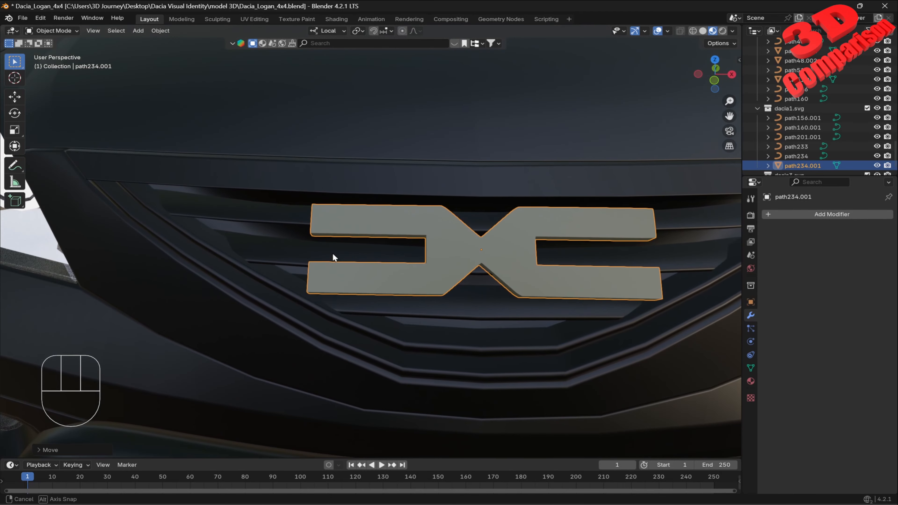
scroll(397, 253, "down", 5)
scroll(397, 254, "down", 2)
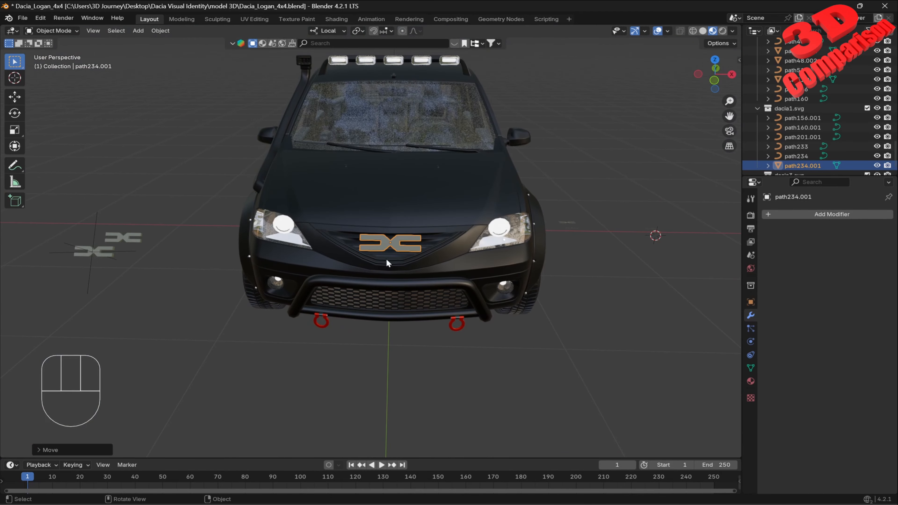
- Try different bend angles on the remeshed emblem beside the car, then undo the last angle change
middle_click_drag(386, 258, 338, 246)
scroll(334, 244, "up", 4)
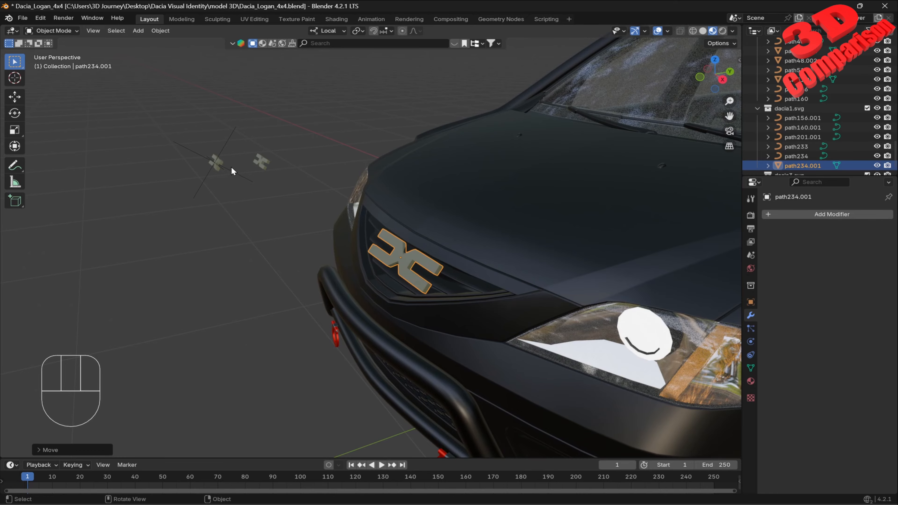
left_click(222, 163)
middle_click_drag(223, 162, 569, 270, "shift")
scroll(364, 222, "up", 4)
mouse_move(845, 256)
left_mouse_down()
mouse_move(863, 256)
mouse_move(848, 257)
left_mouse_up()
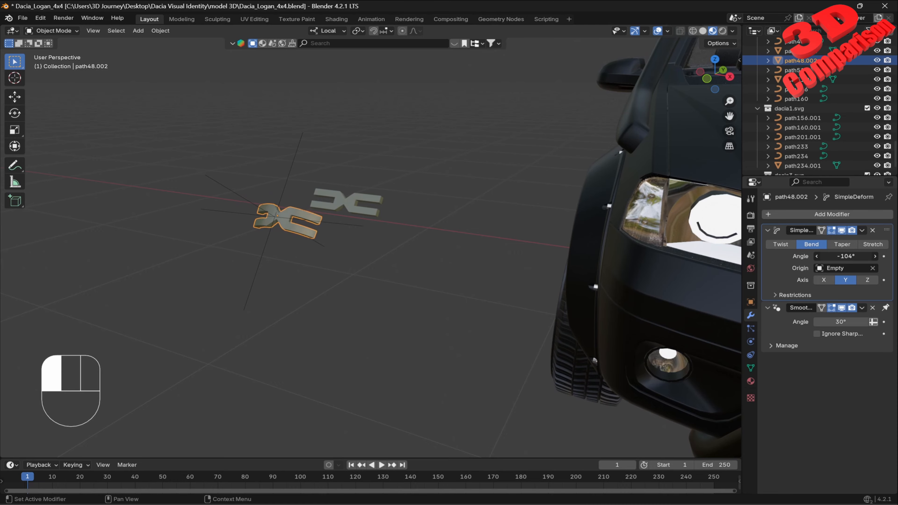
left_click_drag(846, 256, 843, 256)
key("ctrl+z")
- Add a Simple Deform modifier to the emblem mesh on the car's grille
middle_click_drag(465, 229, 484, 245, "shift")
left_click(442, 215)
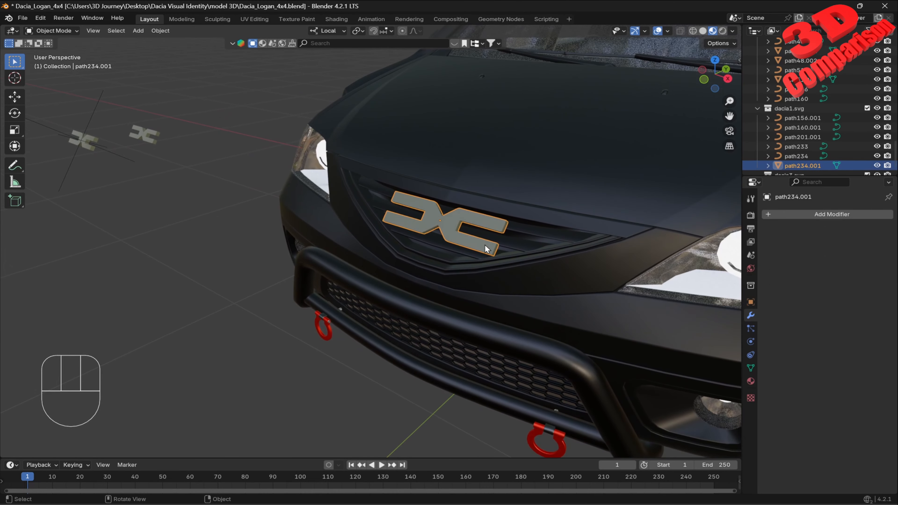
scroll(604, 241, "up", 3)
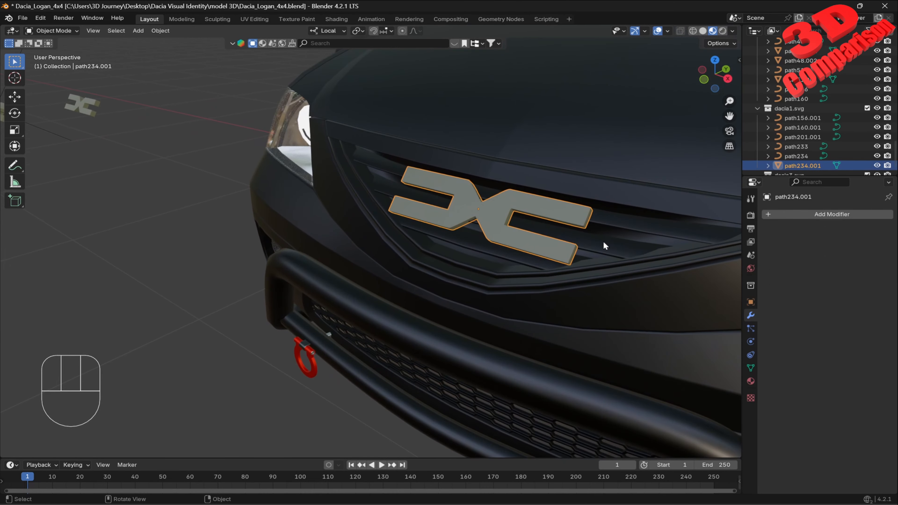
left_click(835, 214)
type("s")
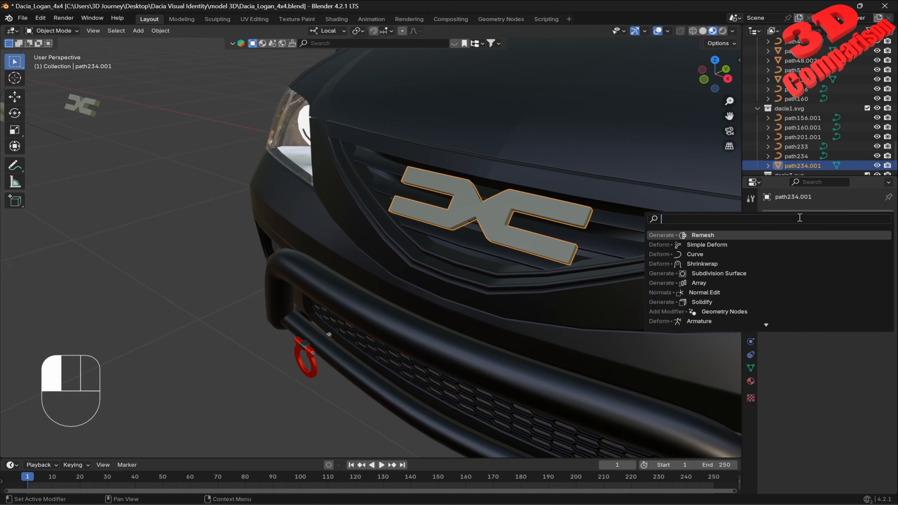
left_click(714, 235)
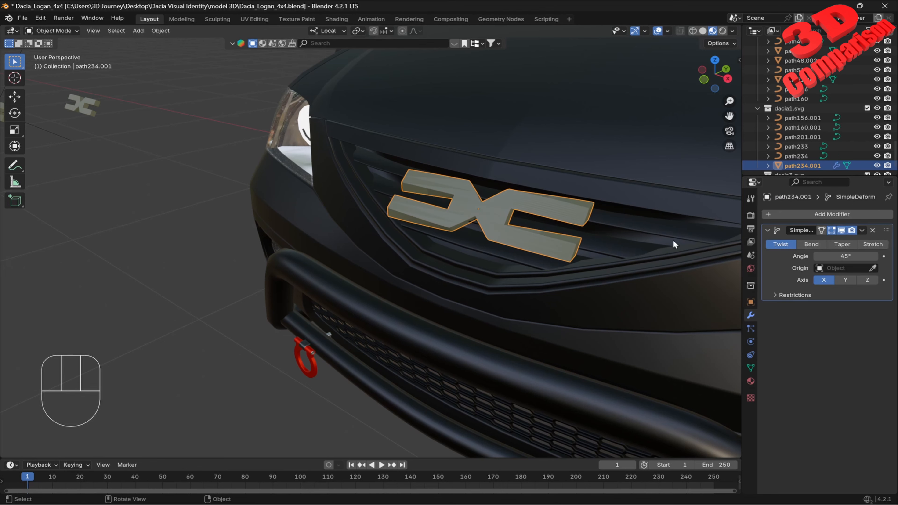
- Examine the grille emblem's mesh topology in wireframe shading, then return to Material Preview shading
middle_click_drag(595, 236, 452, 258, "shift")
scroll(452, 256, "up", 4)
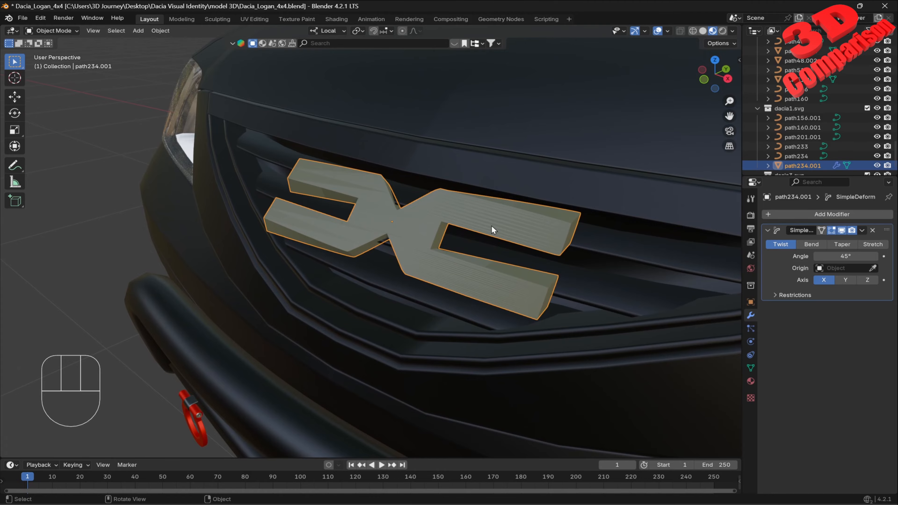
left_click(693, 31)
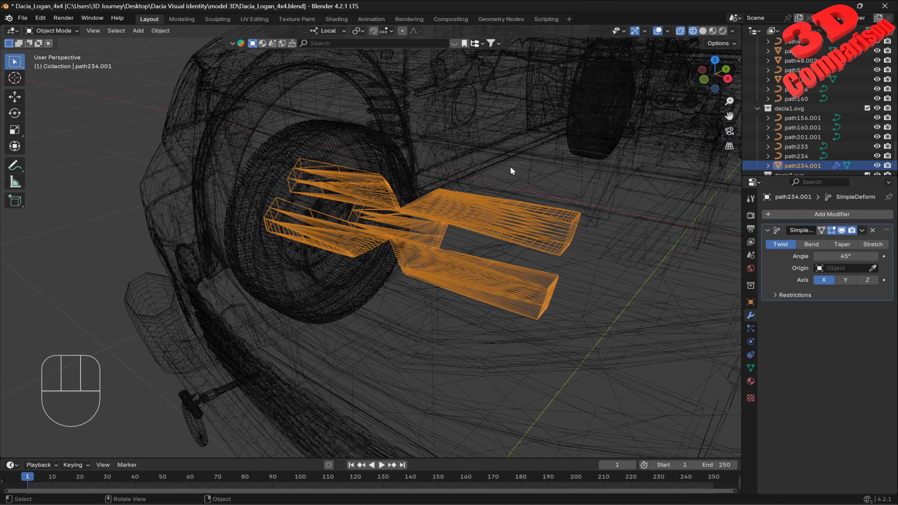
scroll(445, 217, "up", 6)
scroll(446, 218, "down", 5)
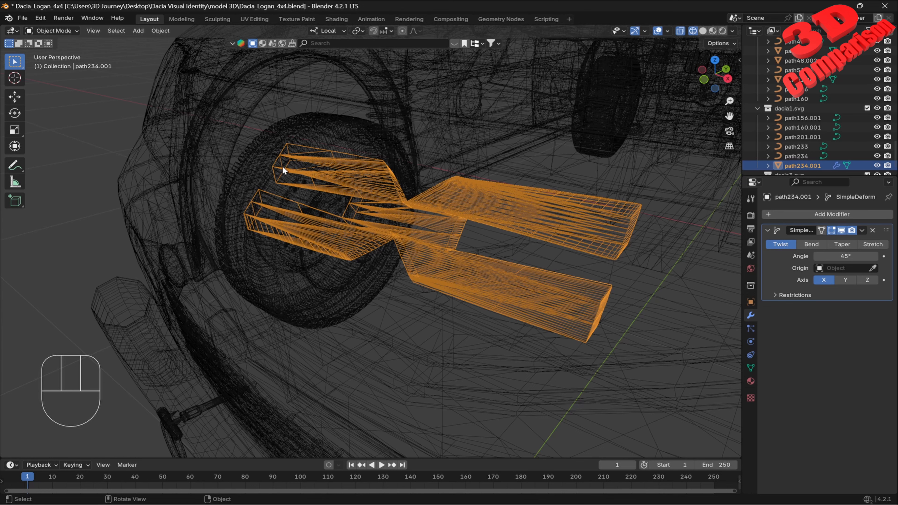
left_click(704, 31)
left_click(712, 31)
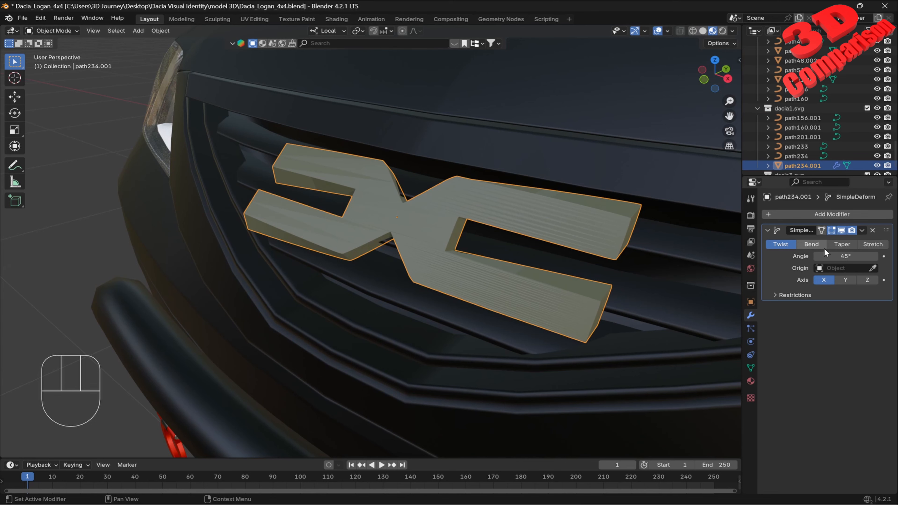
- Try the grille emblem's Simple Deform in Bend mode on the Y and Z axes with a -1.4° angle, then remove the modifier
left_click(813, 245)
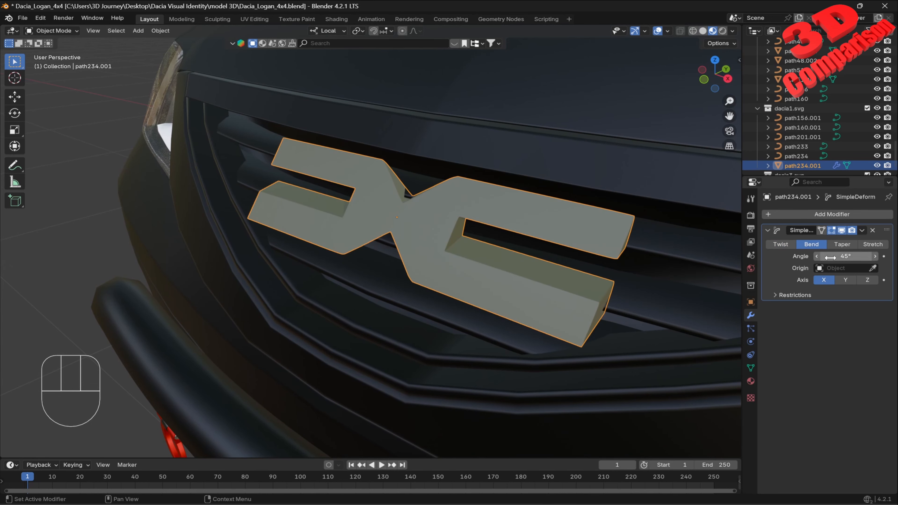
left_click(845, 280)
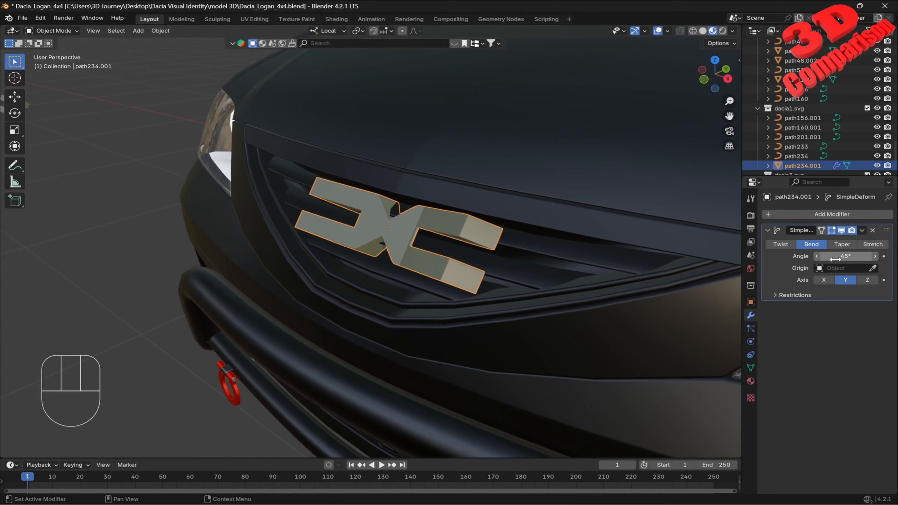
mouse_move(835, 259)
left_mouse_down()
mouse_move(794, 260)
mouse_move(854, 257)
mouse_move(826, 257)
left_mouse_up()
left_click(867, 280)
scroll(513, 191, "down", 4)
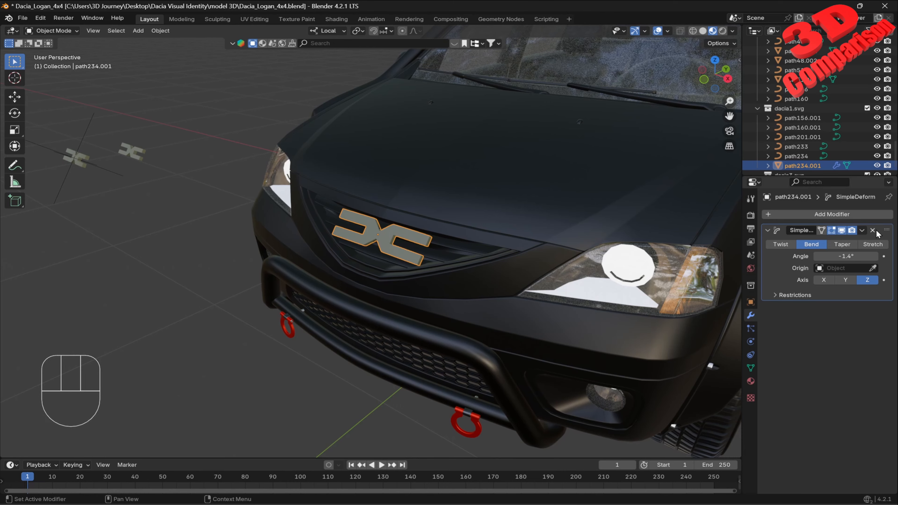
left_click(873, 230)
- Select the remeshed emblem beside the car and set its Simple Deform bend angle to 98.9°
middle_click_drag(355, 272, 348, 229, "shift")
left_click(201, 166)
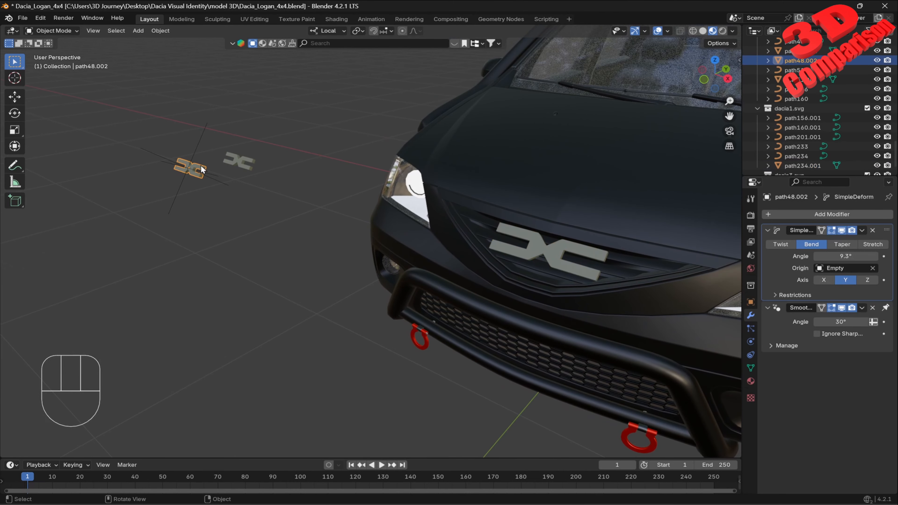
key("KP_Decimal")
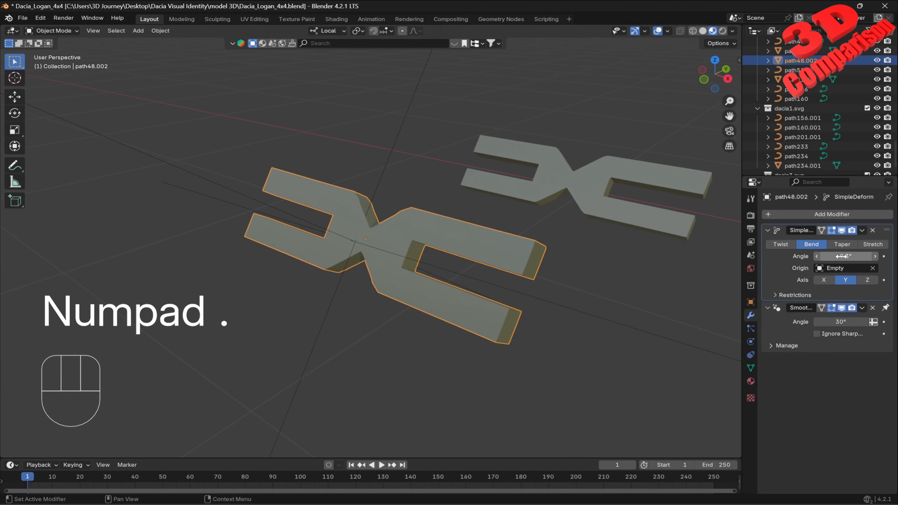
left_click_drag(843, 256, 863, 256)
- Examine the bent emblem's evenly divided mesh grid in wireframe shading and in Edit Mode
left_click(694, 31)
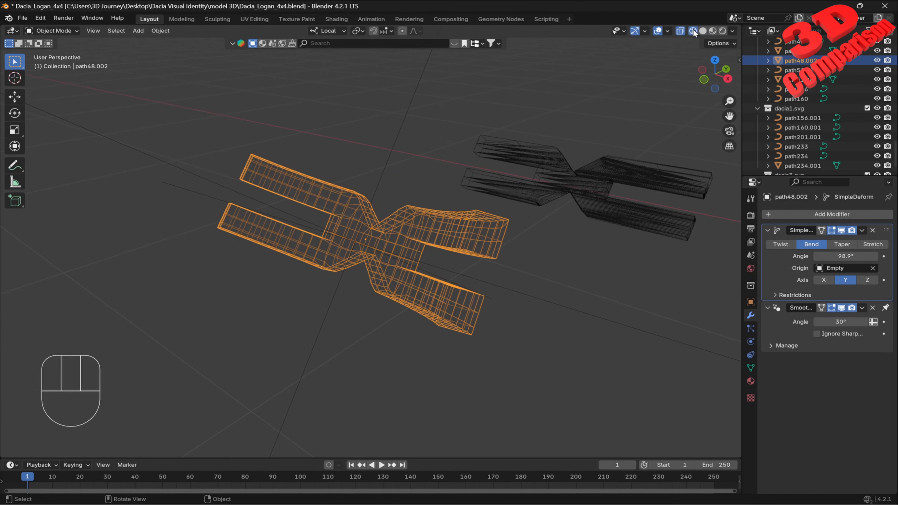
scroll(394, 260, "up", 2)
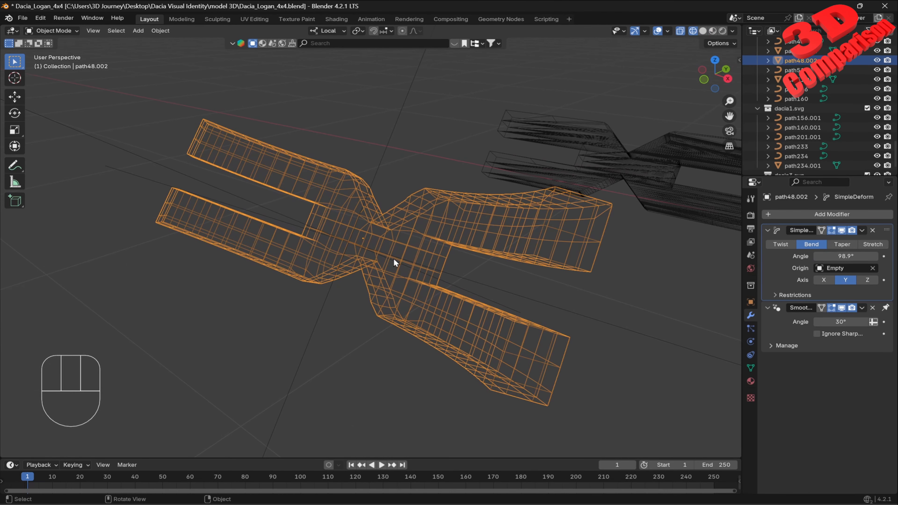
left_click(713, 31)
key("Tab")
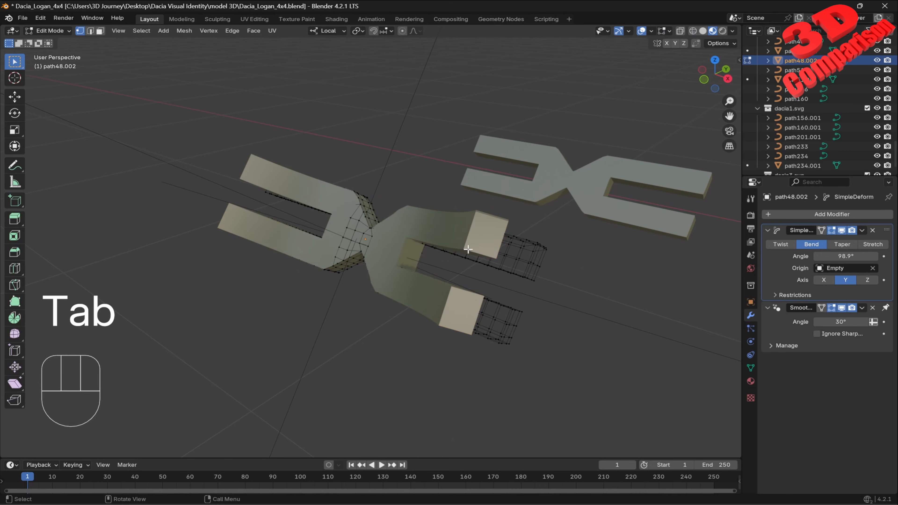
mouse_move(468, 249)
middle_mouse_down()
mouse_move(461, 216)
mouse_move(431, 185)
mouse_move(391, 184)
mouse_move(372, 213)
mouse_move(371, 243)
mouse_move(471, 258)
middle_mouse_up()
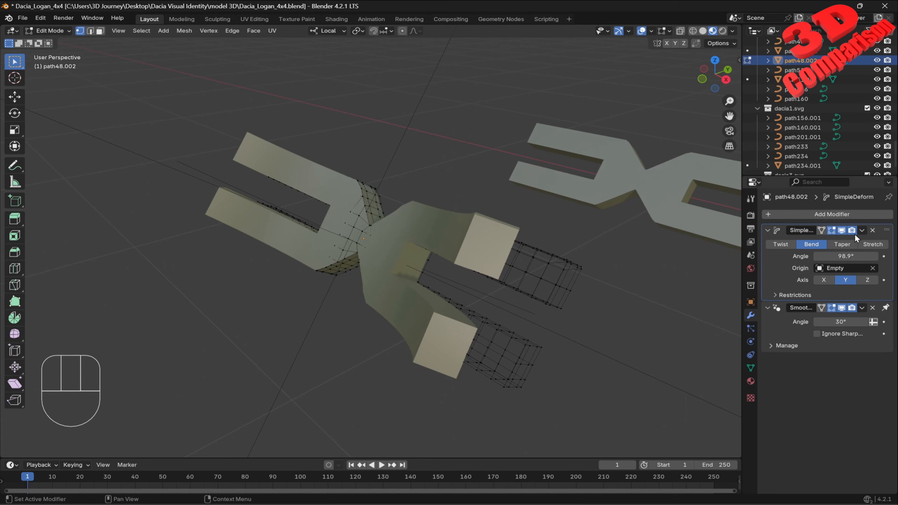
key("Tab")
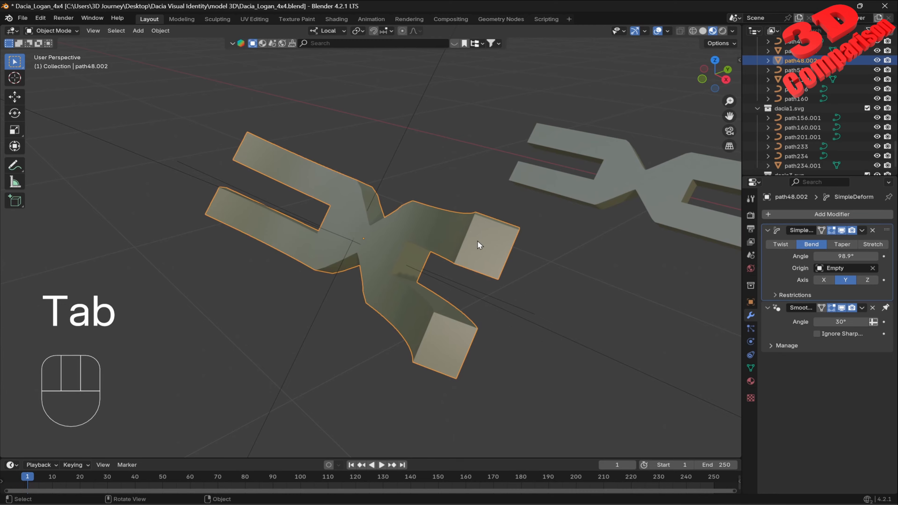
- Duplicate the grille emblem and place the copy about 0.4 m out in front of the car
scroll(547, 263, "down", 8)
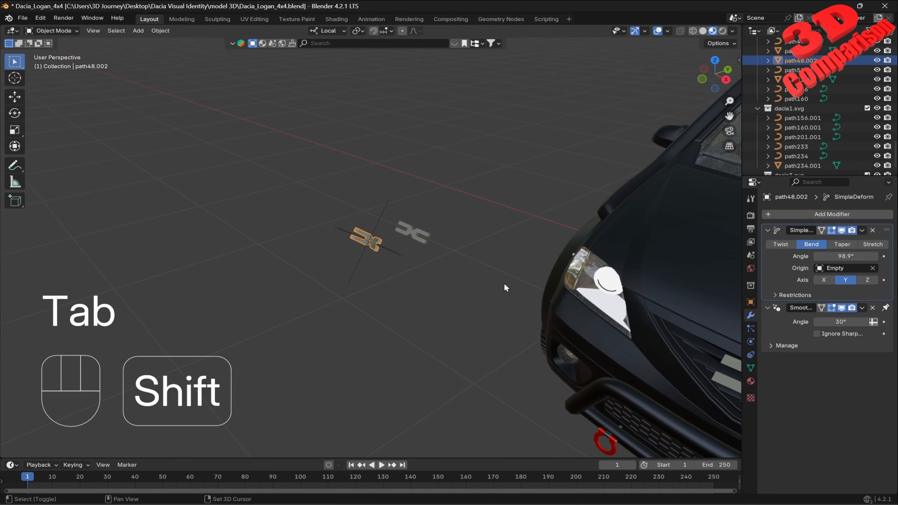
middle_click_drag(503, 283, 300, 173, "shift")
left_click(470, 238)
middle_click_drag(470, 240, 453, 226)
key("shift+d")
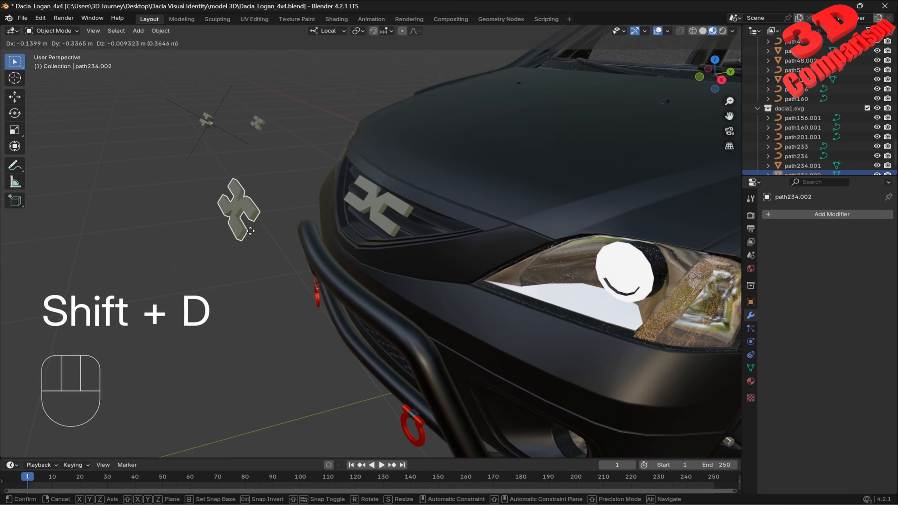
left_click(244, 232)
- Add a Remesh modifier to the duplicated emblem and switch it to Sharp mode
middle_click_drag(337, 253, 377, 258, "shift")
scroll(384, 245, "up", 4)
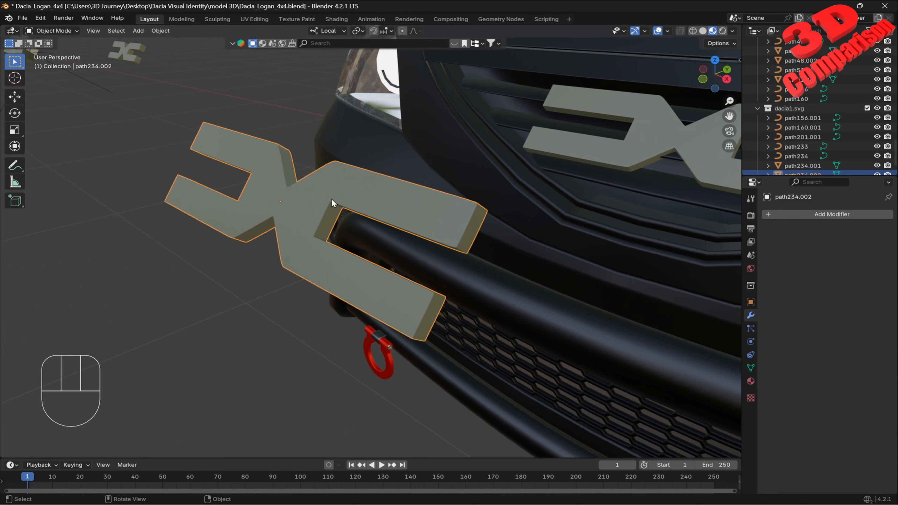
left_click(801, 215)
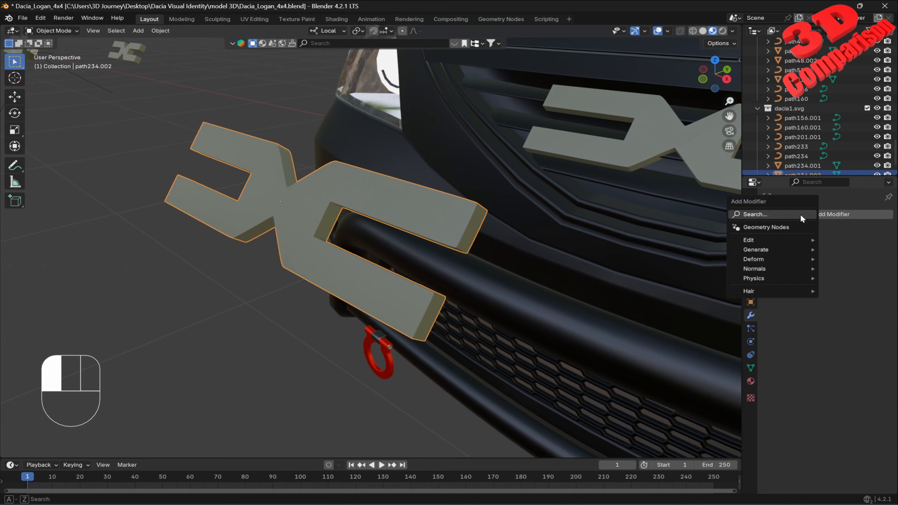
left_click(758, 214)
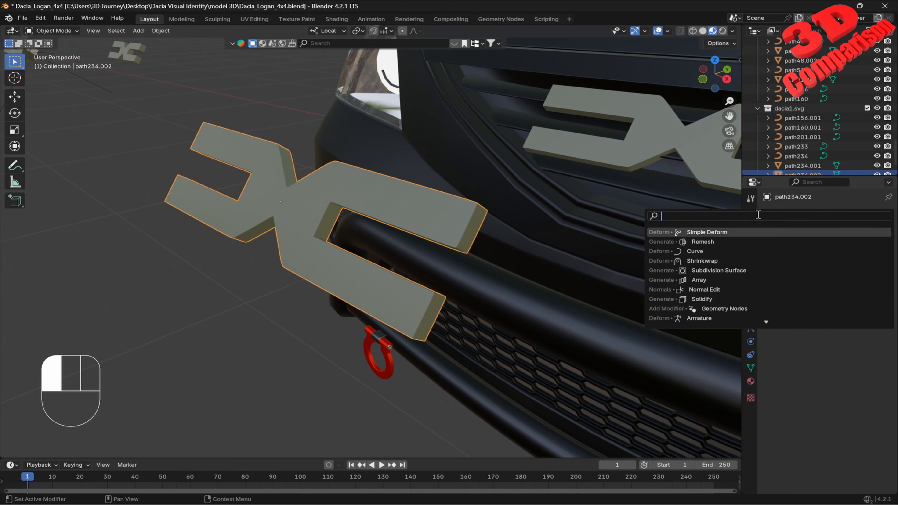
type("re")
left_click(699, 232)
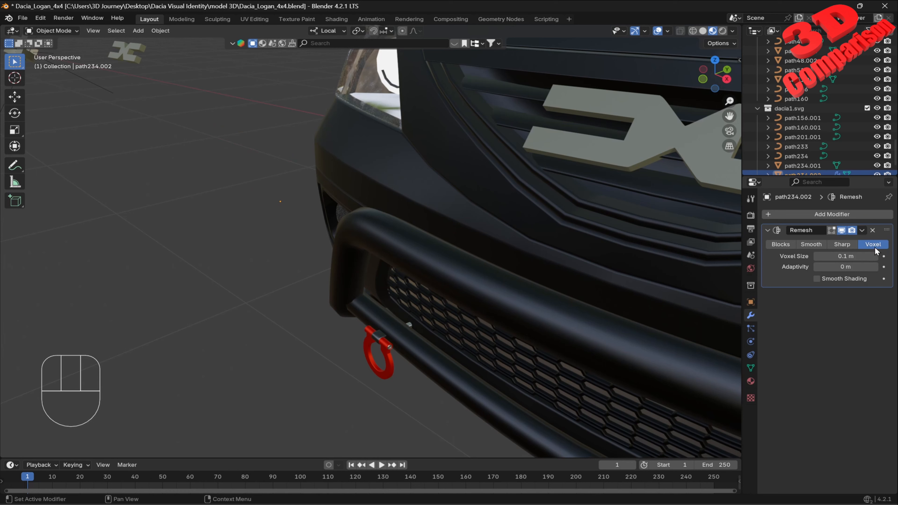
left_click(850, 243)
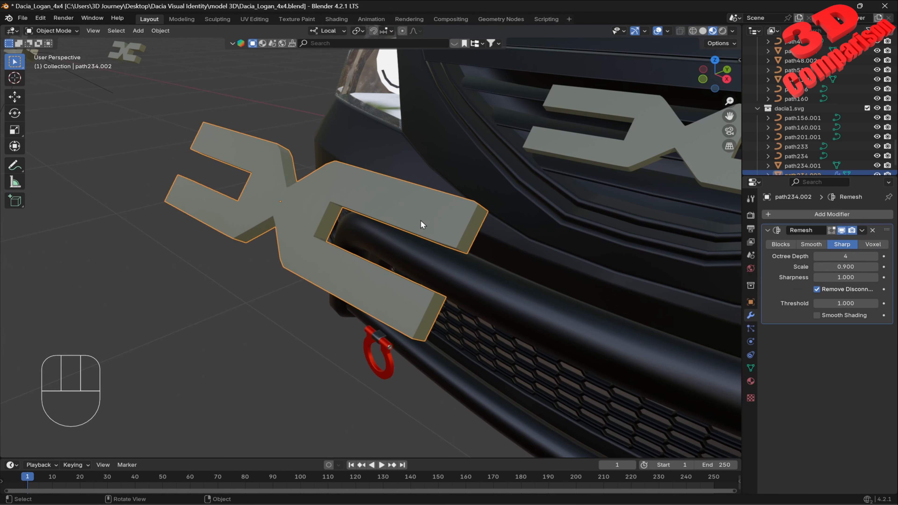
- Check the duplicated emblem's mesh in wireframe shading and Edit Mode, and open the Remesh modifier's options
left_click(691, 31)
left_click(704, 31)
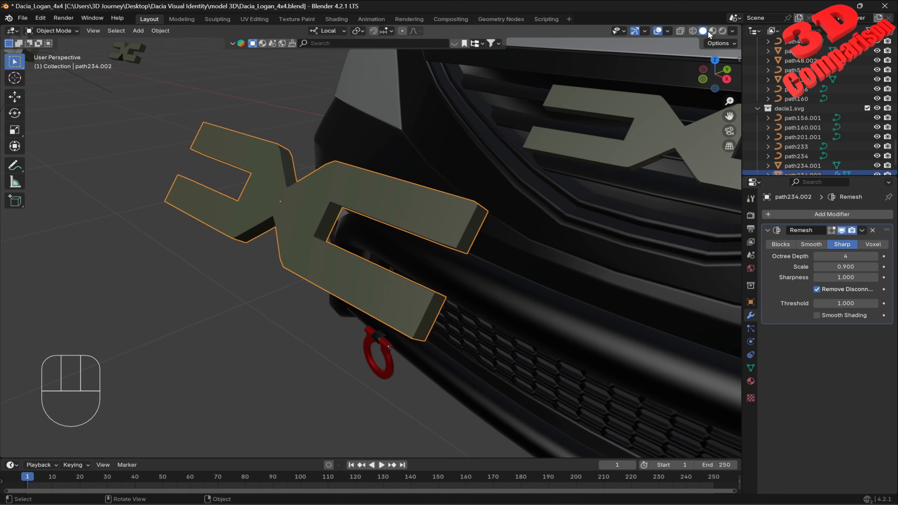
left_click(712, 31)
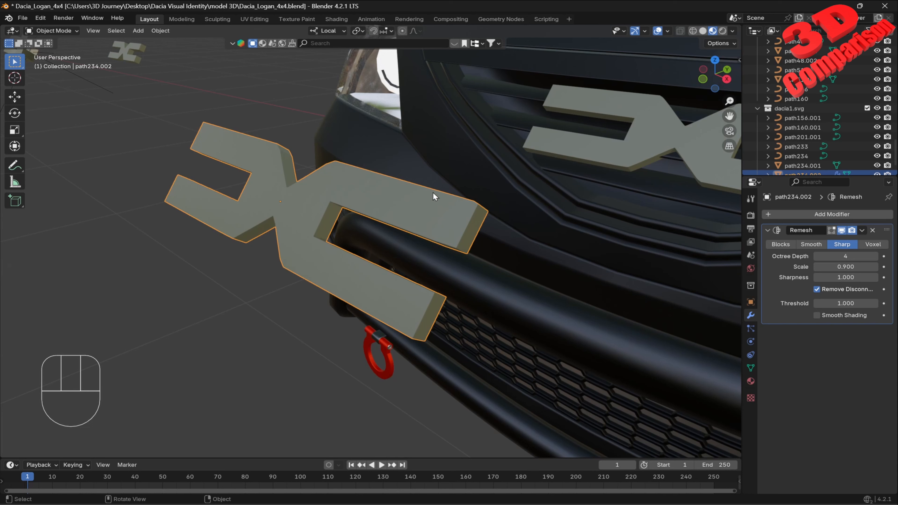
key("Tab")
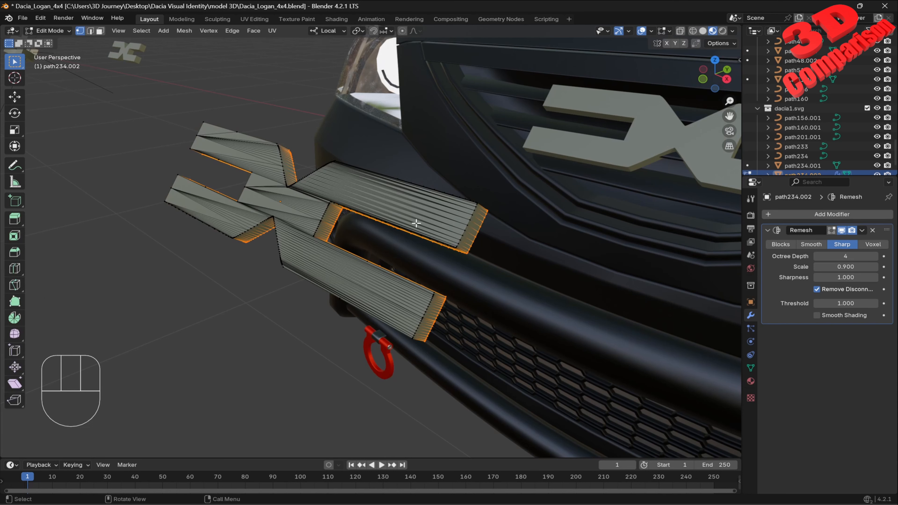
left_click(862, 231)
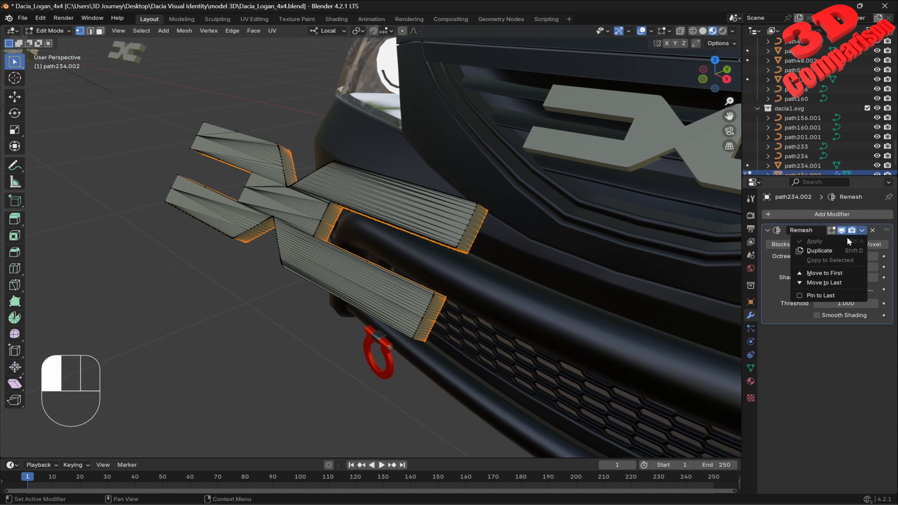
- Apply the Remesh modifier to the emblem in front of the bumper and check its new mesh topology
left_click(834, 246)
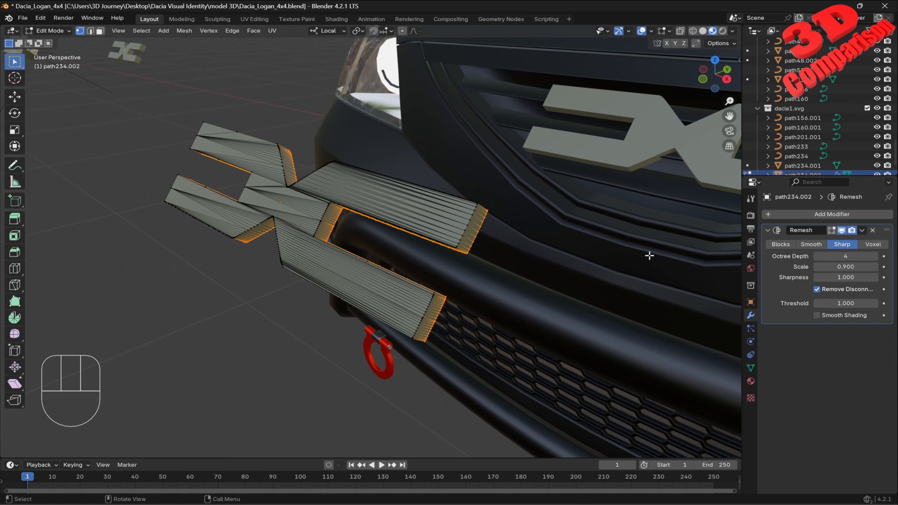
key("Tab")
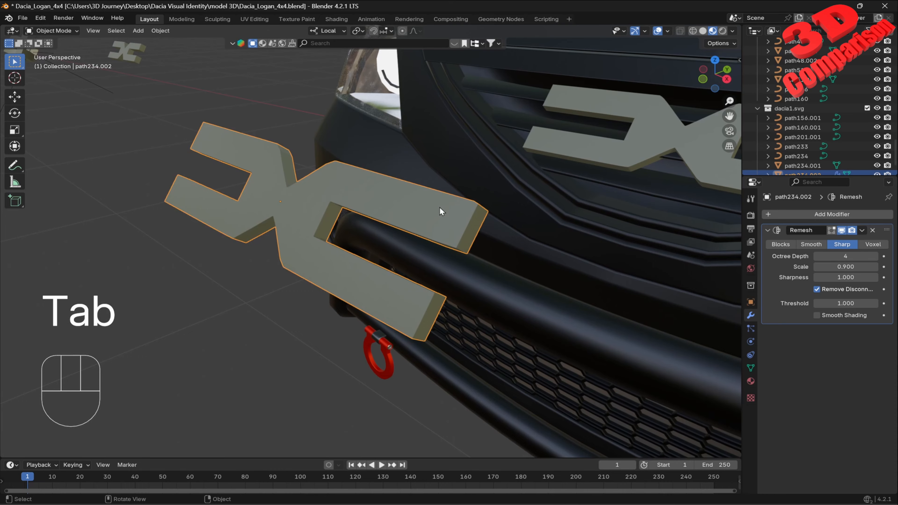
left_click(863, 231)
left_click(839, 244)
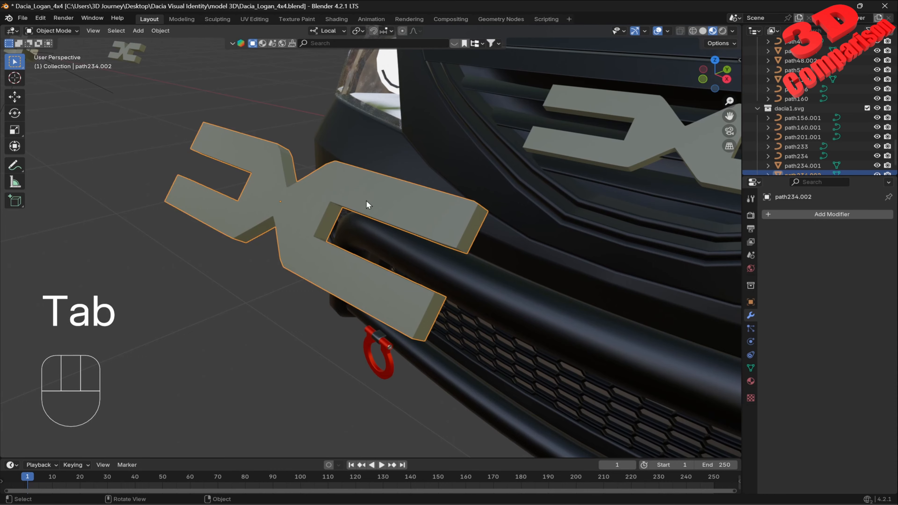
key("Tab")
mouse_move(364, 199)
middle_mouse_down()
mouse_move(396, 190)
mouse_move(373, 203)
middle_mouse_up()
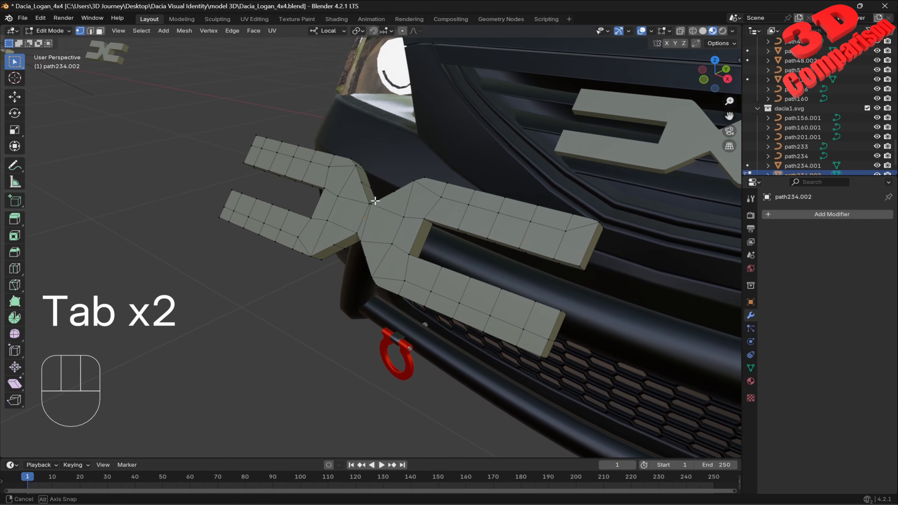
key("Tab")
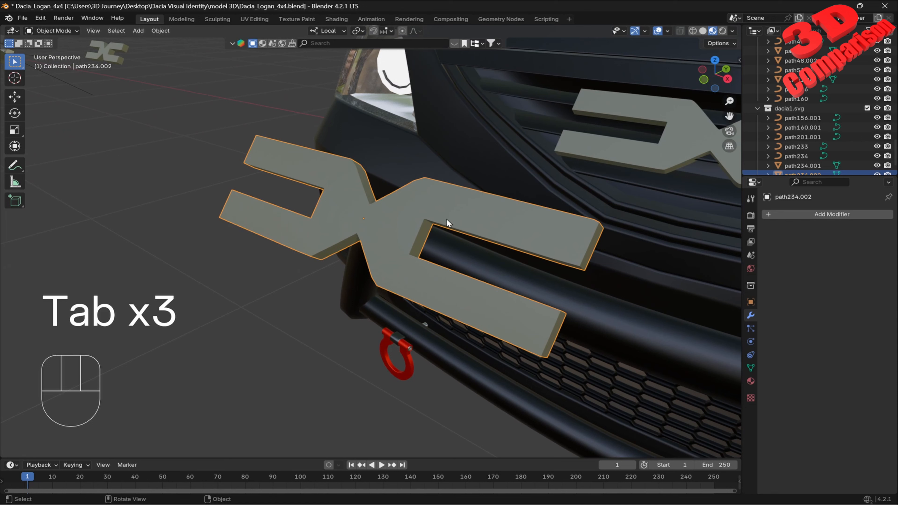
right_click(442, 210)
mouse_move(441, 209)
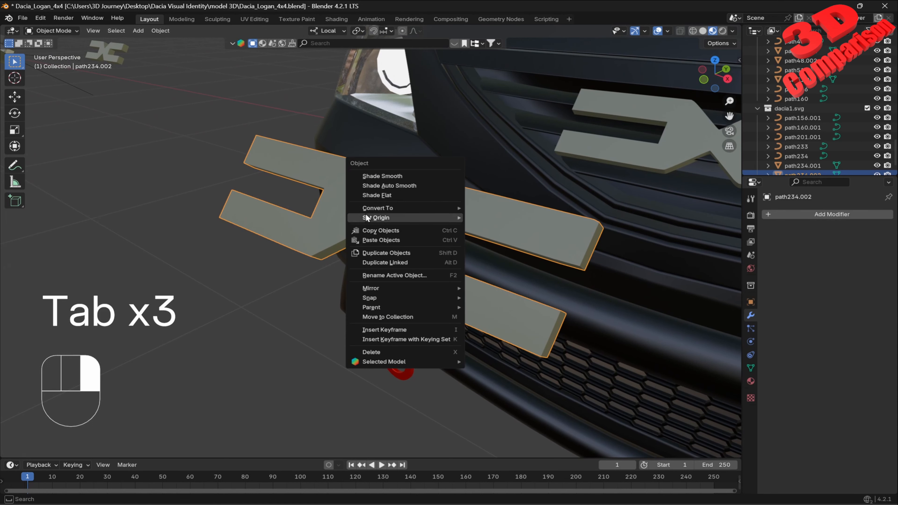
right_click(475, 203)
key("Tab")
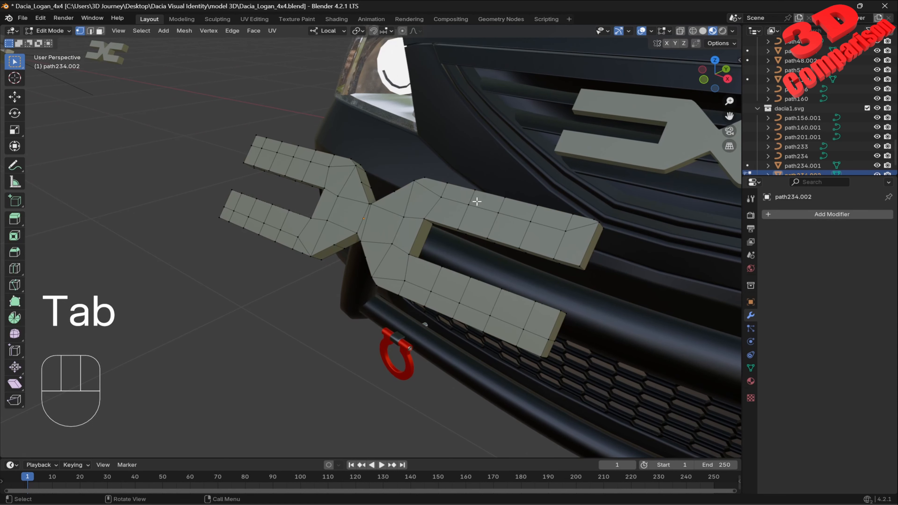
- Subdivide the entire emblem mesh twice and return to Object Mode
key("a")
right_click(442, 208)
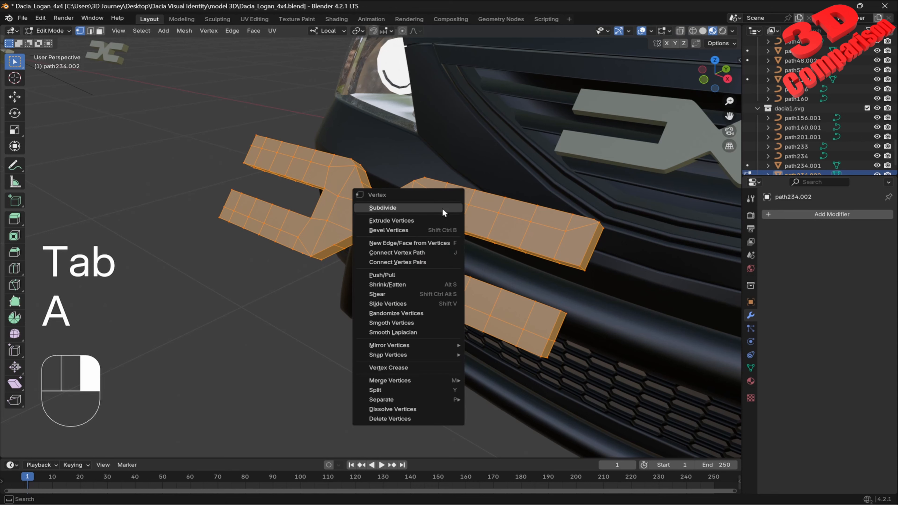
left_click(441, 208)
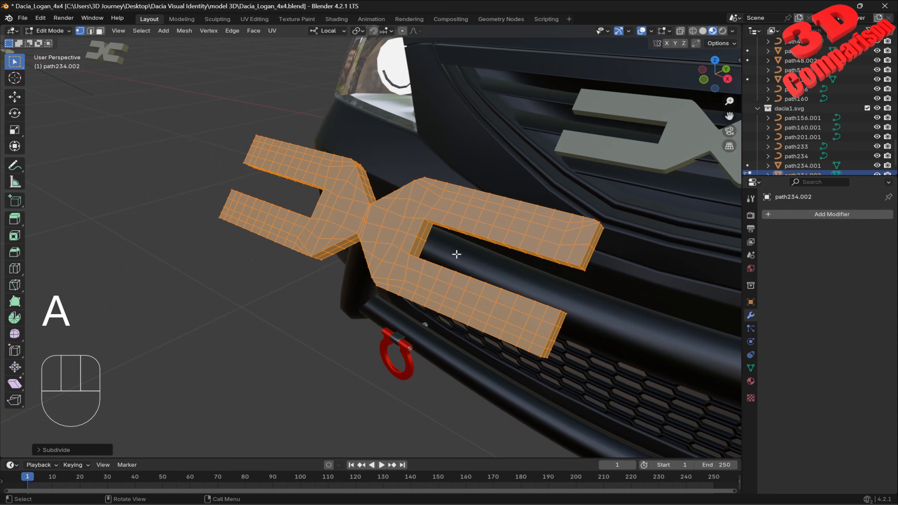
right_click(453, 207)
left_click(453, 208)
key("Tab")
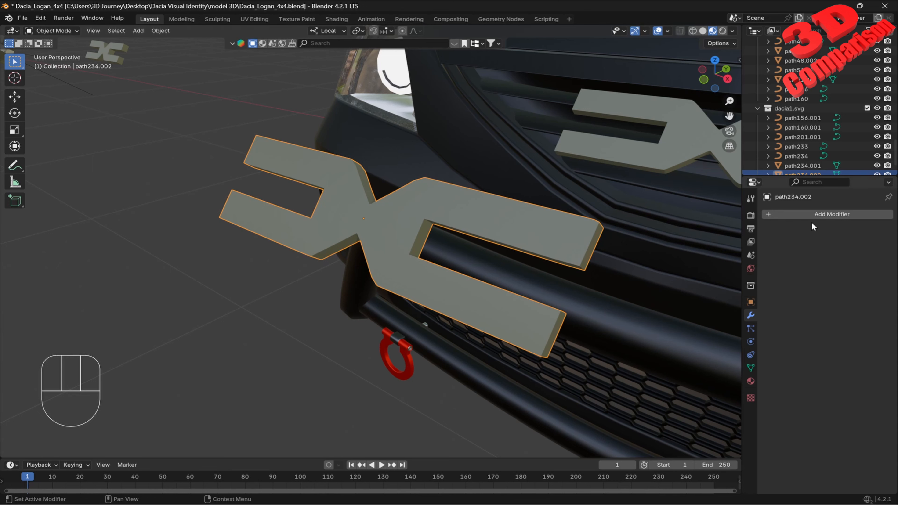
- Add a Simple Deform modifier to the emblem and set its twist angle to 158° about the X axis
left_click(825, 216)
left_click(790, 223)
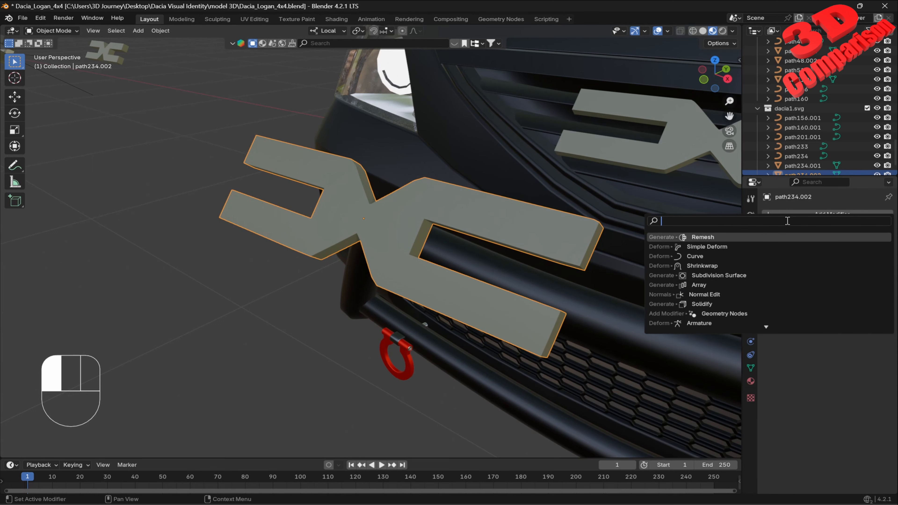
left_click(718, 247)
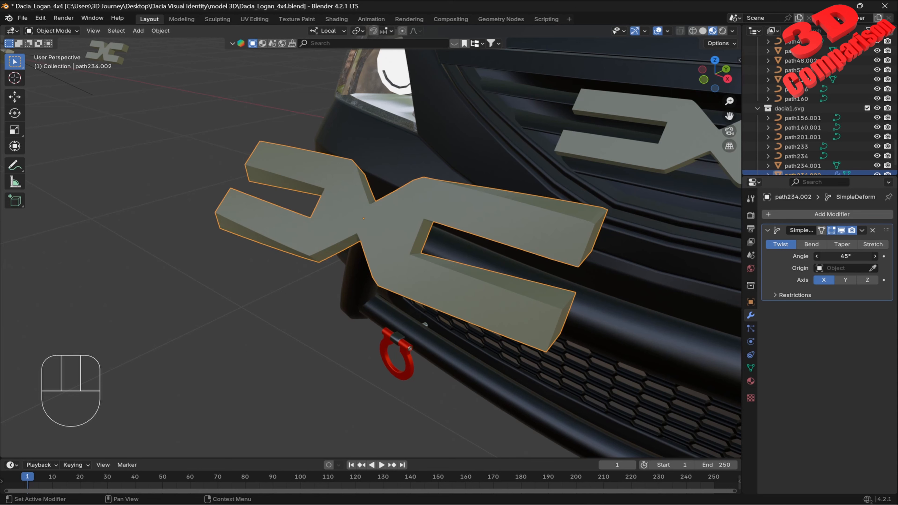
left_click_drag(845, 256, 888, 256)
scroll(517, 183, "up", 4)
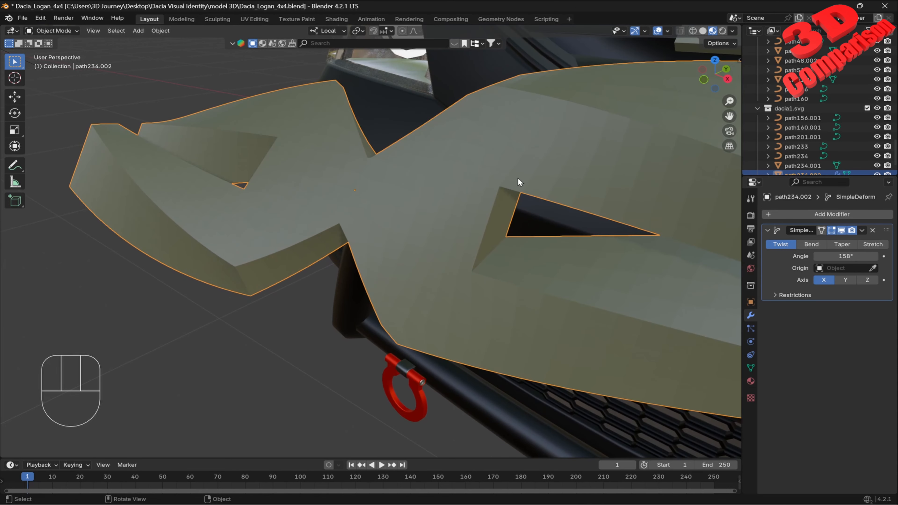
- Apply Shade Auto Smooth to the twisted emblem
right_click(560, 147)
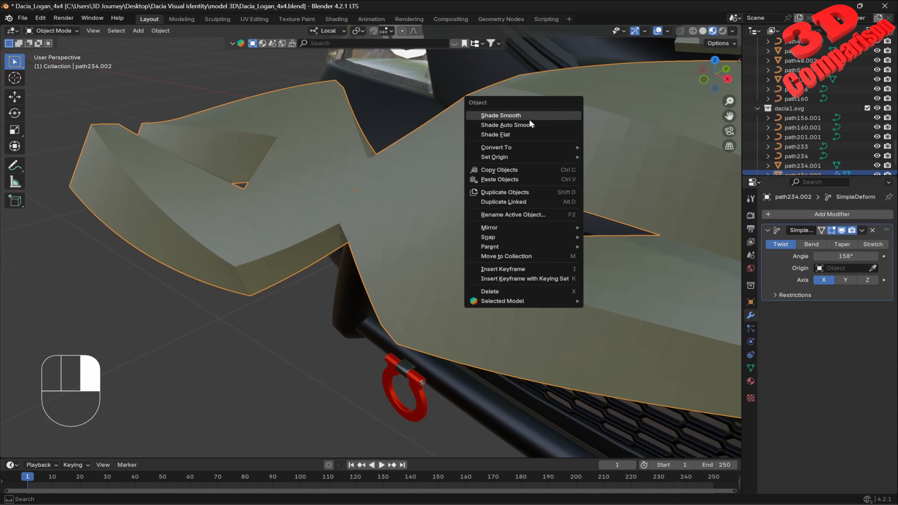
left_click(525, 124)
scroll(562, 156, "down", 4)
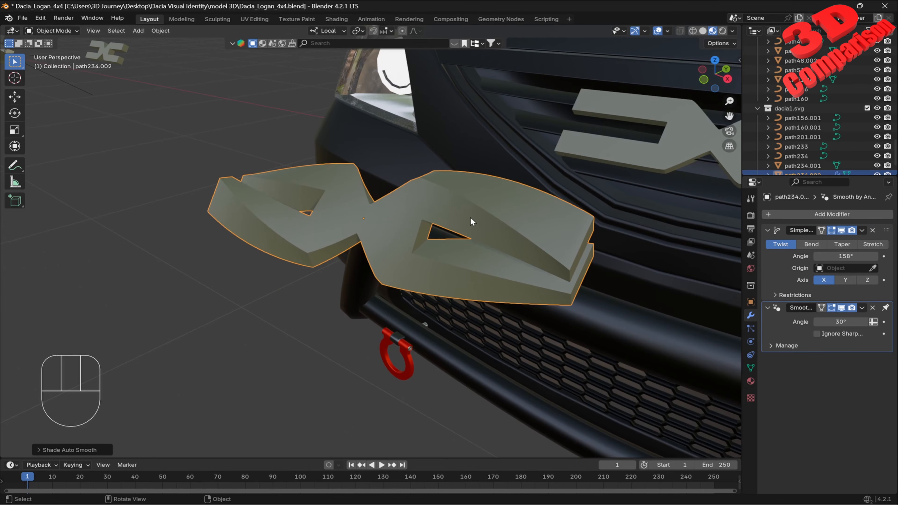
- Try a different twist angle on the emblem with the Y and Z axes
middle_click_drag(471, 218, 468, 217)
mouse_move(853, 256)
left_mouse_down()
mouse_move(816, 255)
mouse_move(868, 256)
mouse_move(845, 256)
left_mouse_up()
left_click(844, 281)
left_click(874, 281)
- Switch the Simple Deform modifier from Twist to Bend about the X axis
left_click(812, 245)
left_click(824, 280)
scroll(440, 238, "down", 6)
scroll(440, 238, "up", 2)
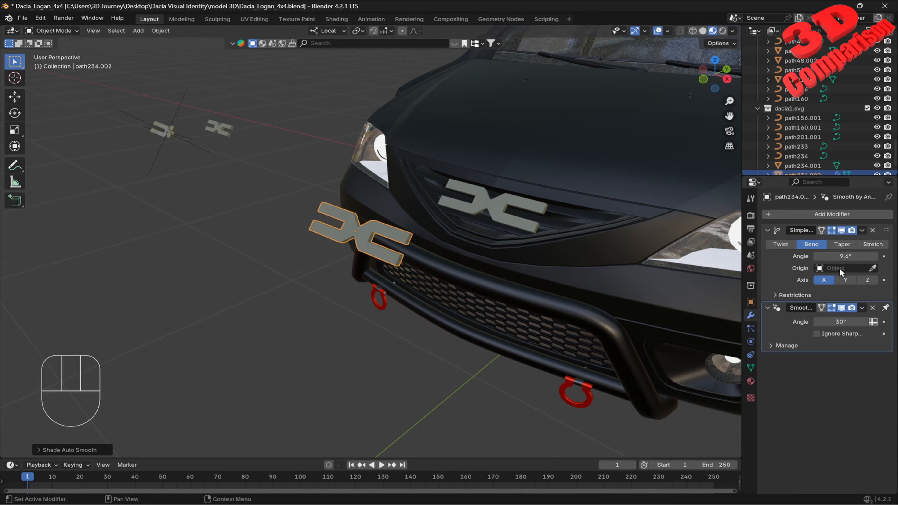
- Try the bend about the Y axis, and settle on a 3.1° bend about the Z axis
left_click(846, 280)
mouse_move(846, 256)
left_mouse_down()
mouse_move(855, 256)
mouse_move(847, 256)
left_mouse_up()
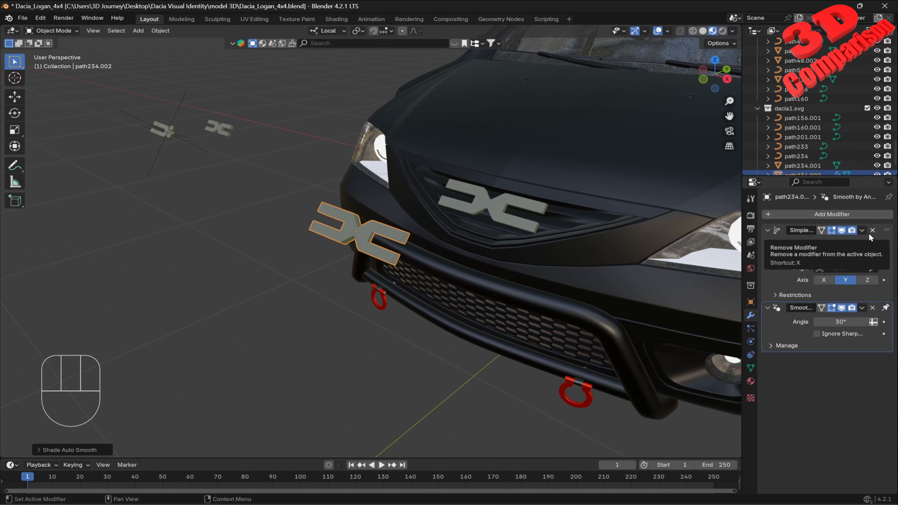
left_click(860, 278)
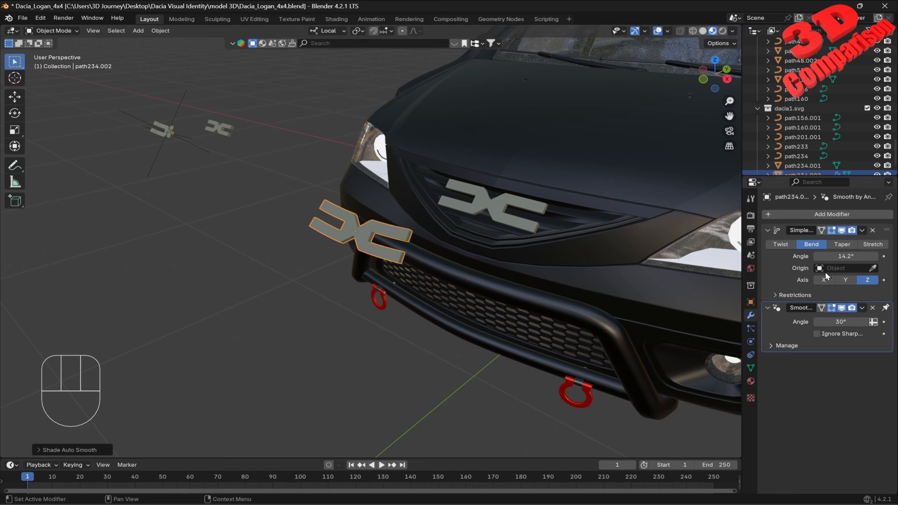
left_click_drag(841, 258, 826, 256)
- Deselect the emblem and add a plain axes empty to the scene
left_click(371, 334)
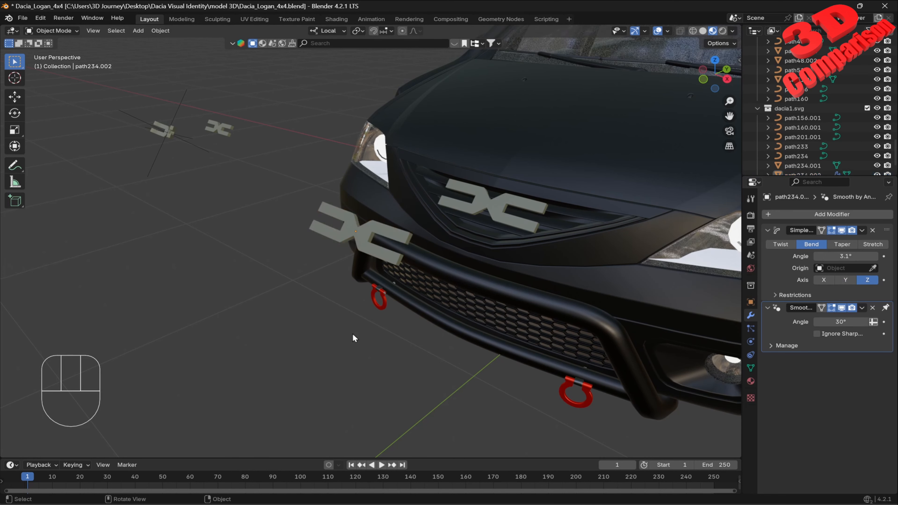
key("shift+a")
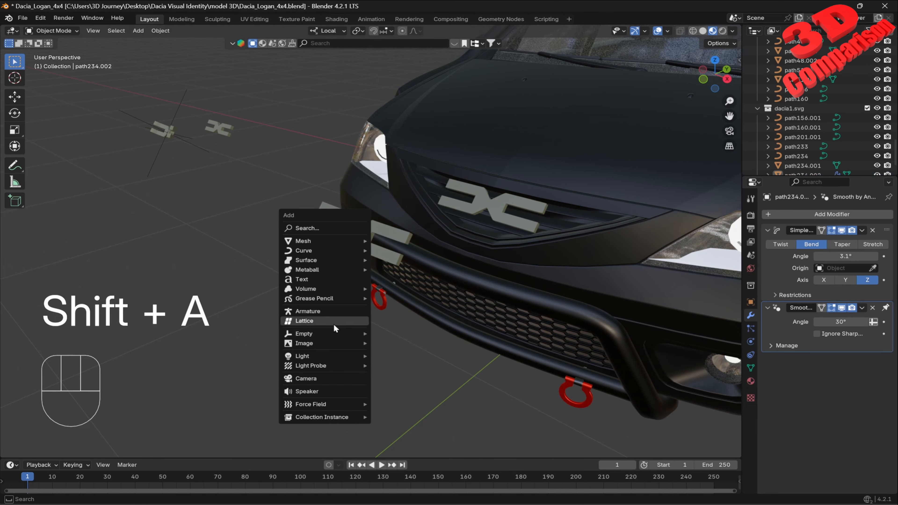
mouse_move(328, 338)
left_click(405, 334)
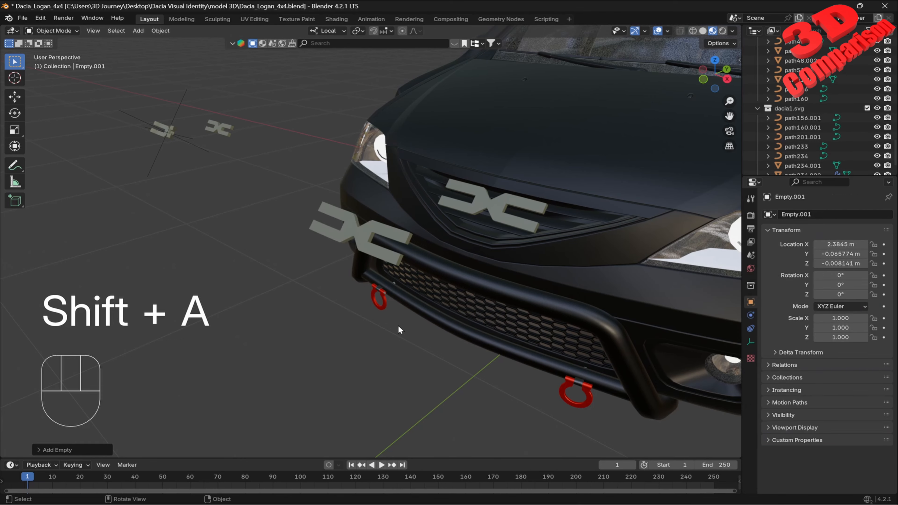
- Move the empty along Y and X to the front of the car, at about X -0.243 m and Y -2.325 m
middle_click_drag(398, 326, 389, 320)
scroll(388, 321, "down", 8)
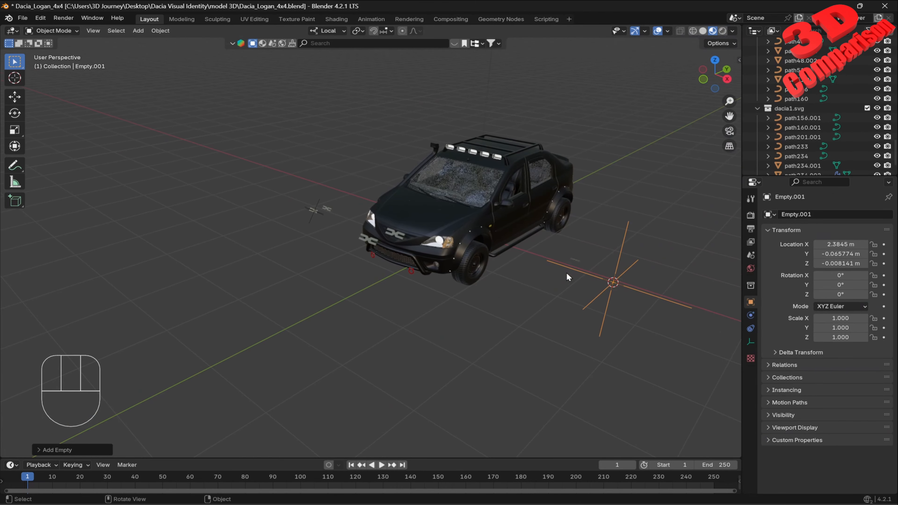
key("g")
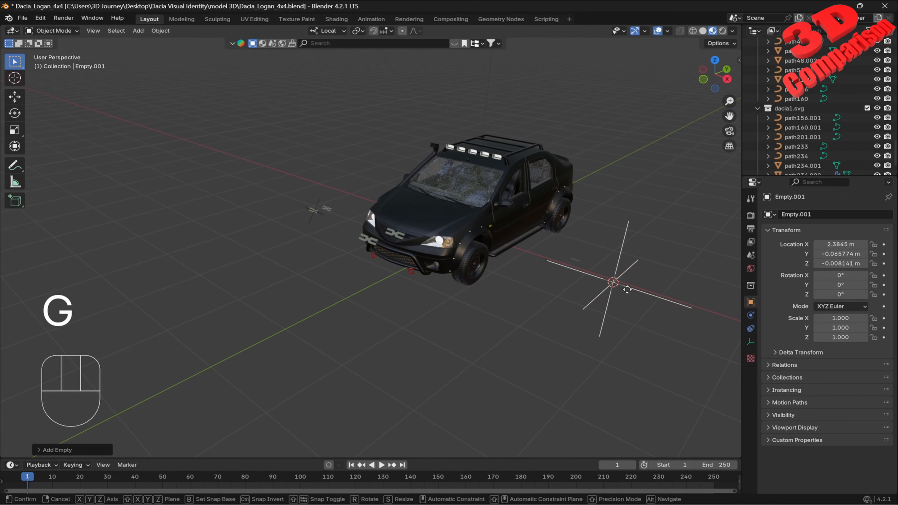
key("y")
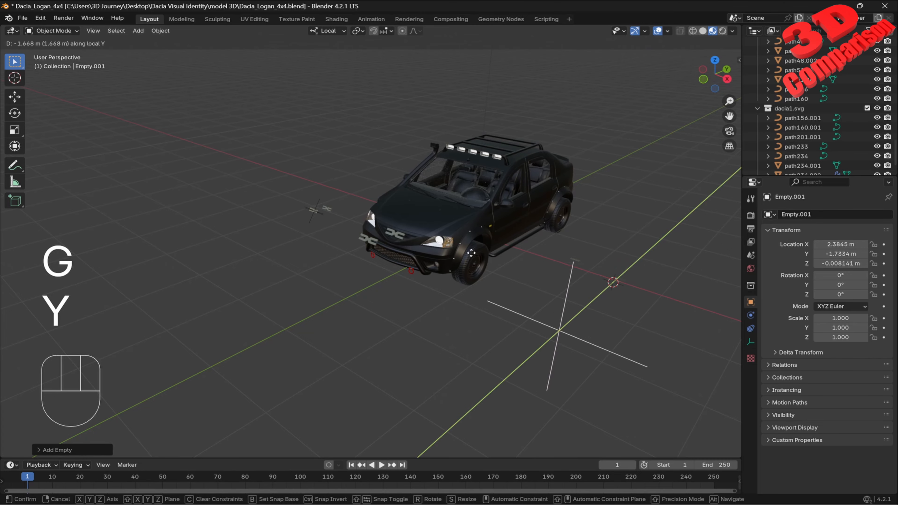
left_click(452, 271)
key("g")
key("x")
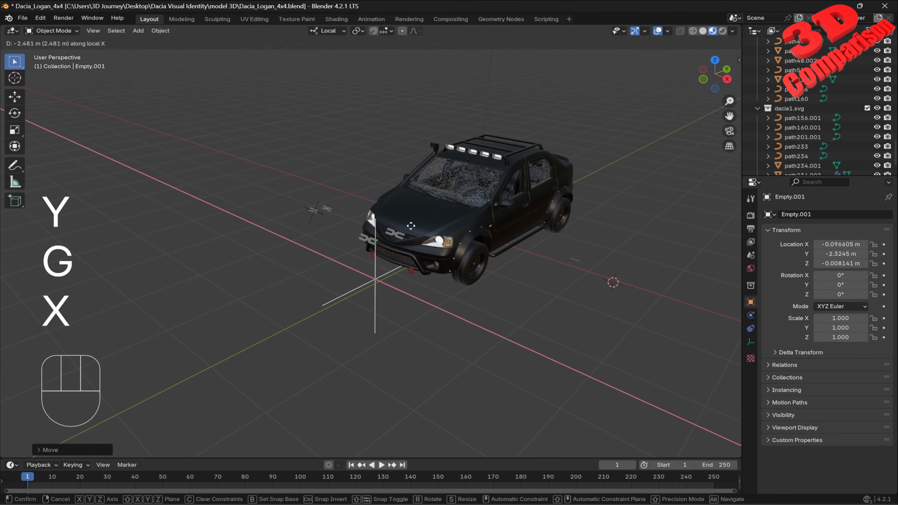
left_click(430, 275)
- Scale the empty down to about 0.093 and raise it to about Z 0.628 m, level with the front emblem
scroll(427, 279, "up", 5)
key("s")
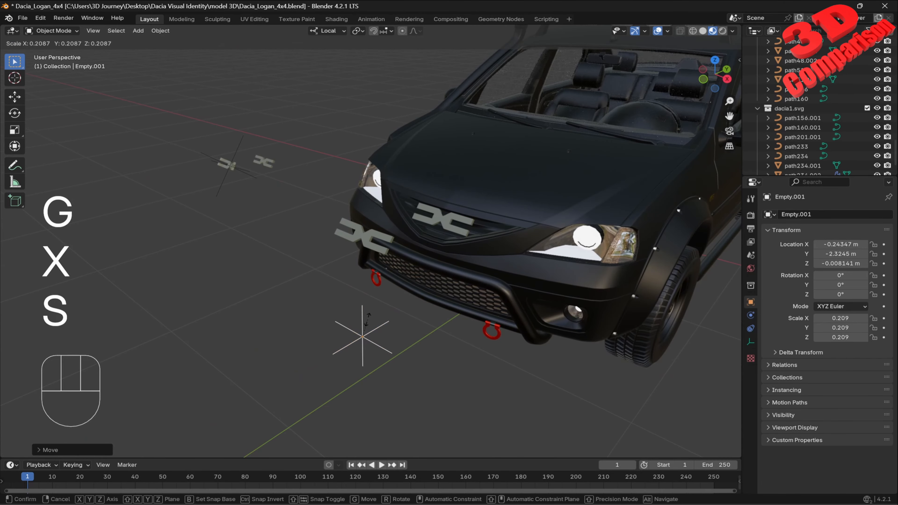
left_click(370, 319)
key("g")
key("z")
left_click(374, 245)
- Move the empty freely to just above the front emblem, at about X -0.318 m, Y -2.332 m, Z 0.723 m
scroll(374, 245, "up", 8)
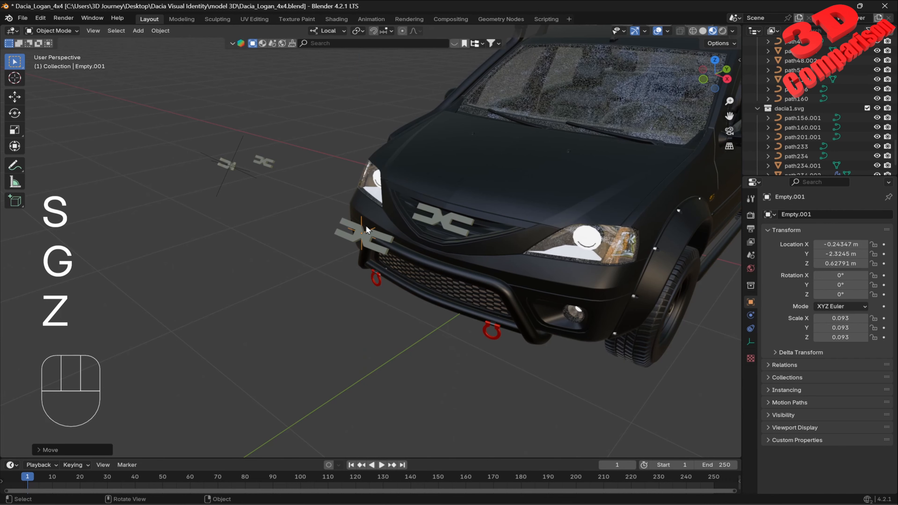
scroll(382, 245, "down", 8)
key("g")
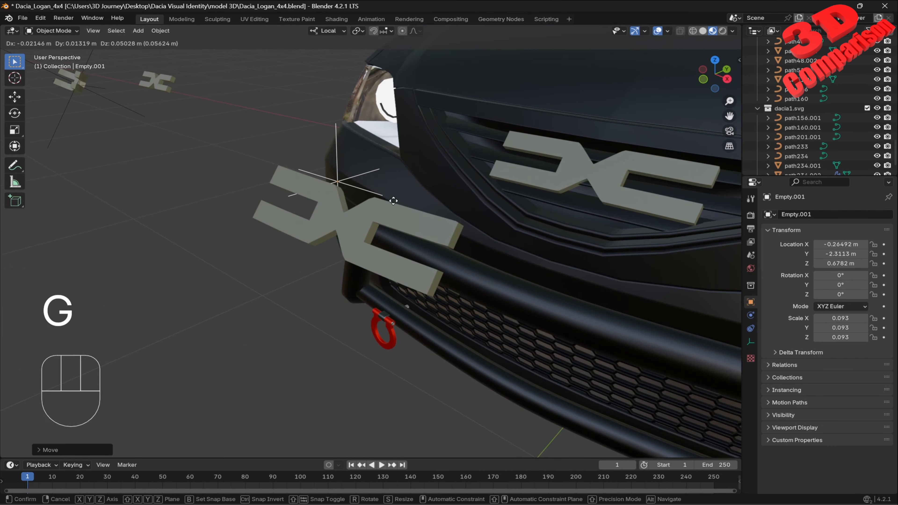
left_click(358, 179)
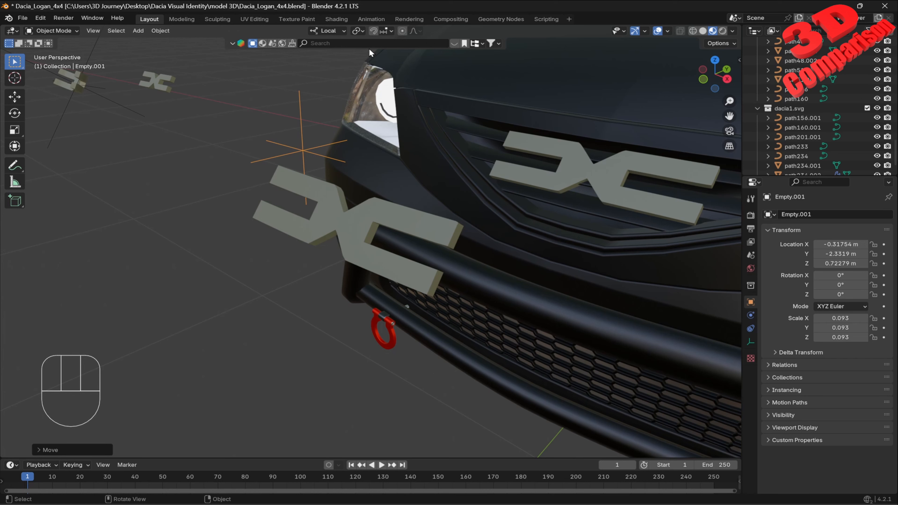
- Move the empty with its own centre as snap base onto the emblem's centre, at about X -0.157 m, Y -2.412 m, Z 0.675 m
key("g")
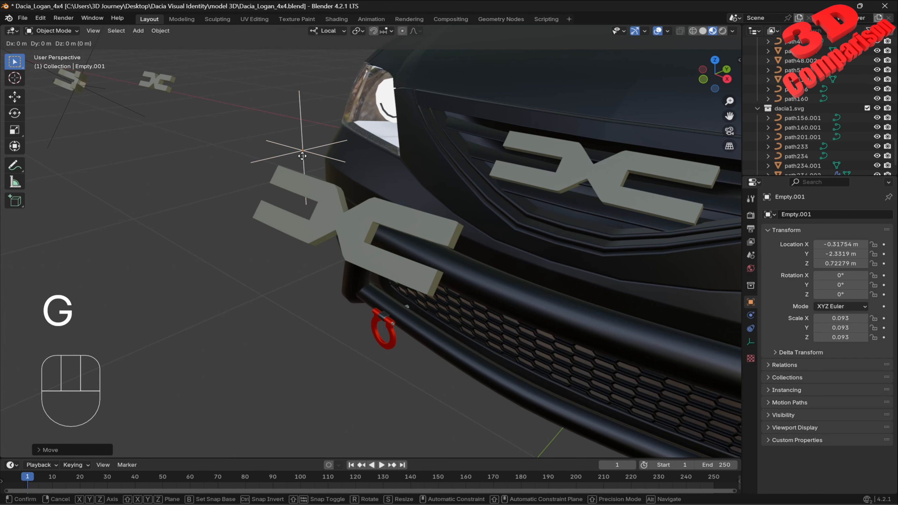
key("b")
key("b")
key("b")
key("b")
key("b")
key("b")
key("b")
key("b")
key("b")
key("b")
key("b")
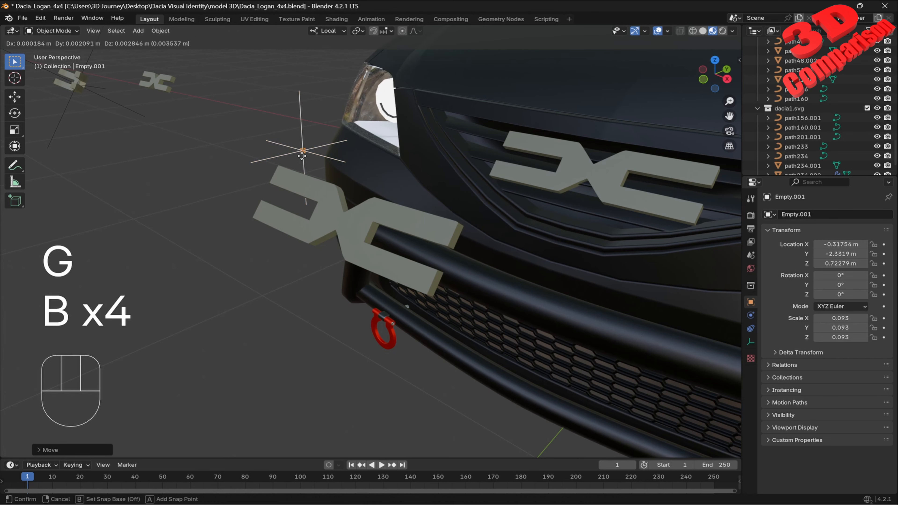
key("b")
key("b")
key("b")
key("b")
key("b")
key("b")
key("b")
key("b")
key("b")
key("b")
key("b")
key("b")
key("b")
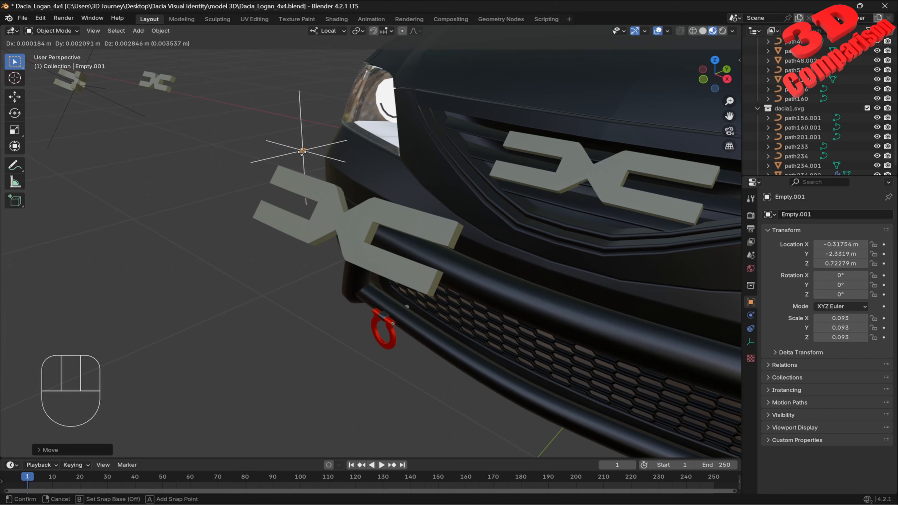
left_click(302, 152)
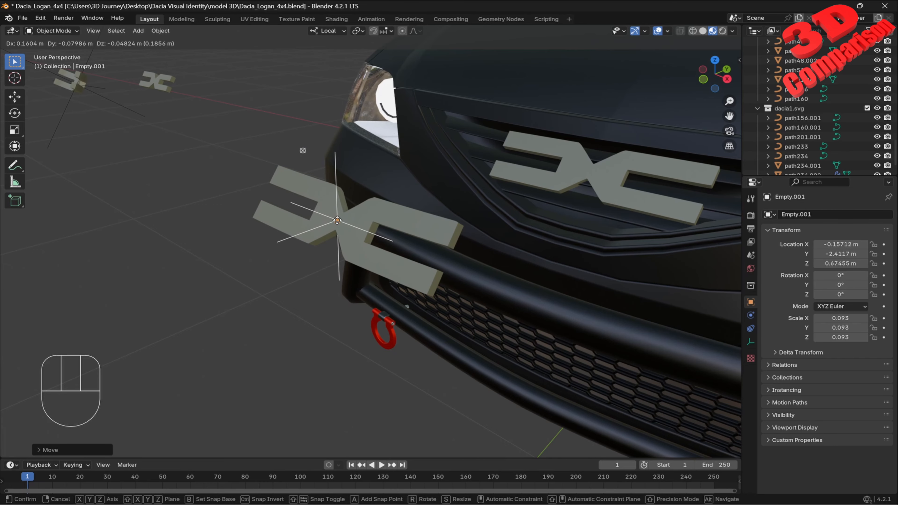
left_click(337, 220)
- Examine the empty's placement at the emblem's centre from several angles
scroll(360, 222, "up", 4)
mouse_move(361, 223)
middle_mouse_down()
mouse_move(347, 223)
mouse_move(363, 232)
middle_mouse_up()
scroll(345, 226, "down", 5)
scroll(363, 232, "up", 3)
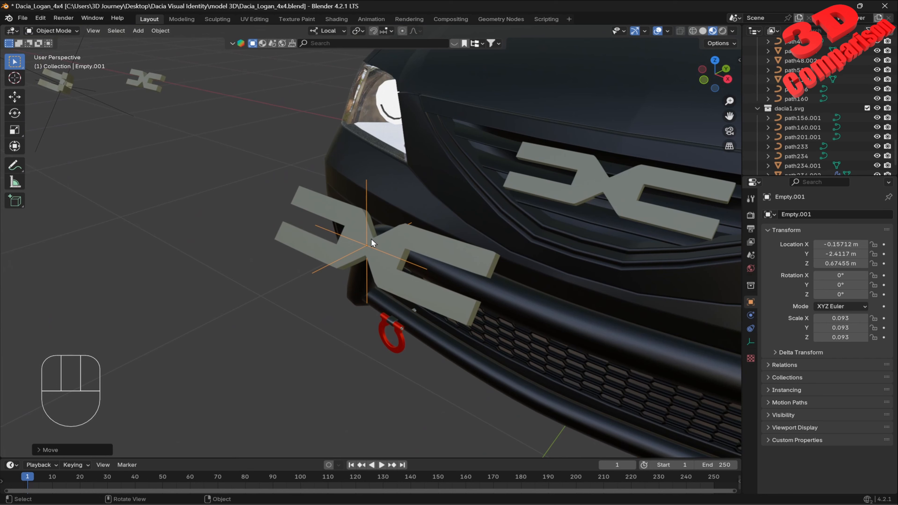
mouse_move(392, 233)
middle_mouse_down()
mouse_move(317, 221)
mouse_move(390, 238)
middle_mouse_up()
scroll(392, 233, "up", 2)
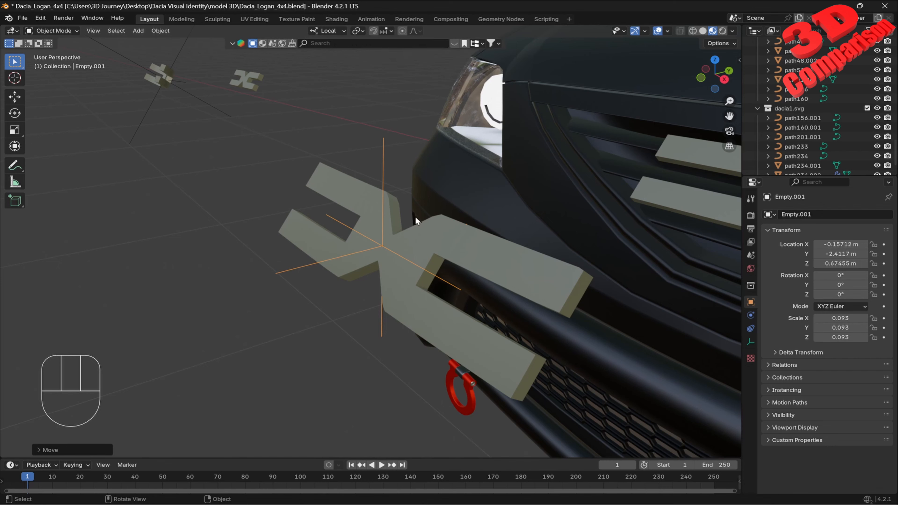
scroll(416, 216, "down", 3)
key("r")
key("z")
key("Escape")
key("r")
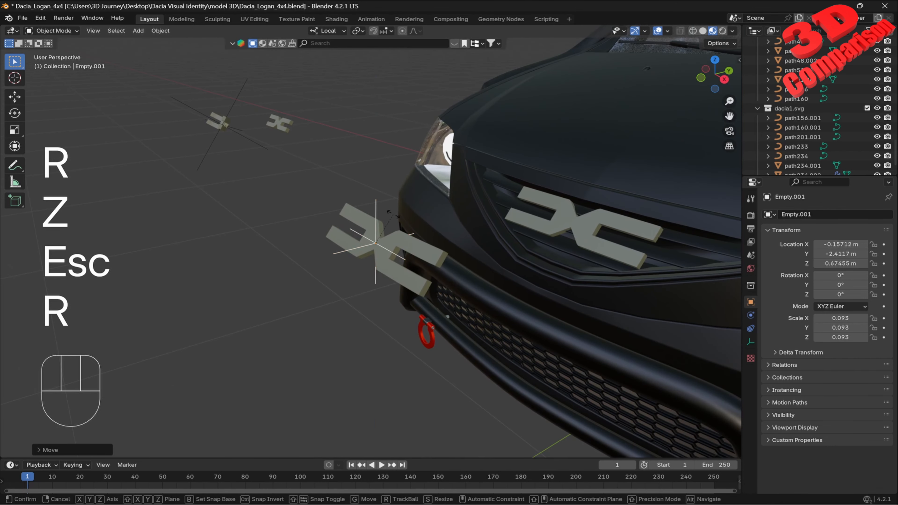
key("y")
key("Escape")
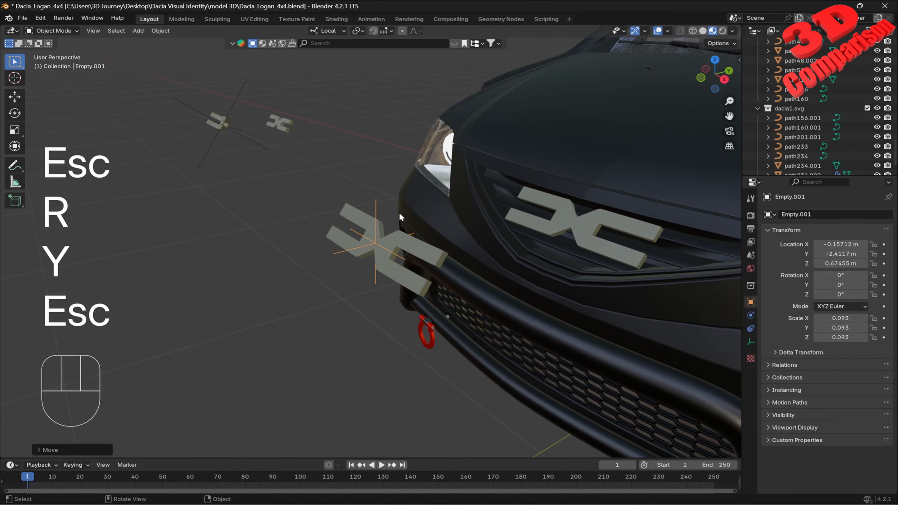
- Rotate the empty at the emblem's centre about 56.12° around its local X axis
key("r")
key("x")
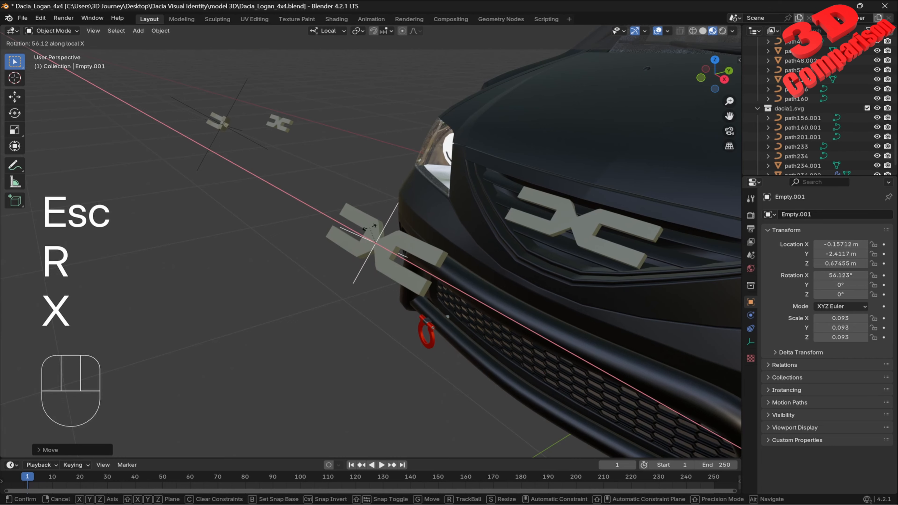
left_click(375, 236)
- Assign Empty.001 as the origin of the front emblem's Simple Deform modifier
middle_click_drag(375, 235, 400, 248)
scroll(399, 248, "up", 2)
left_click(423, 248)
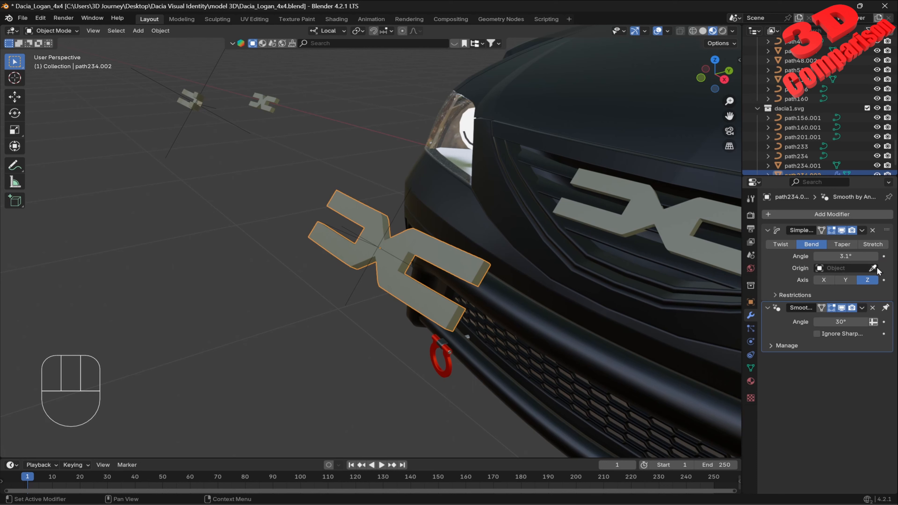
left_click(873, 267)
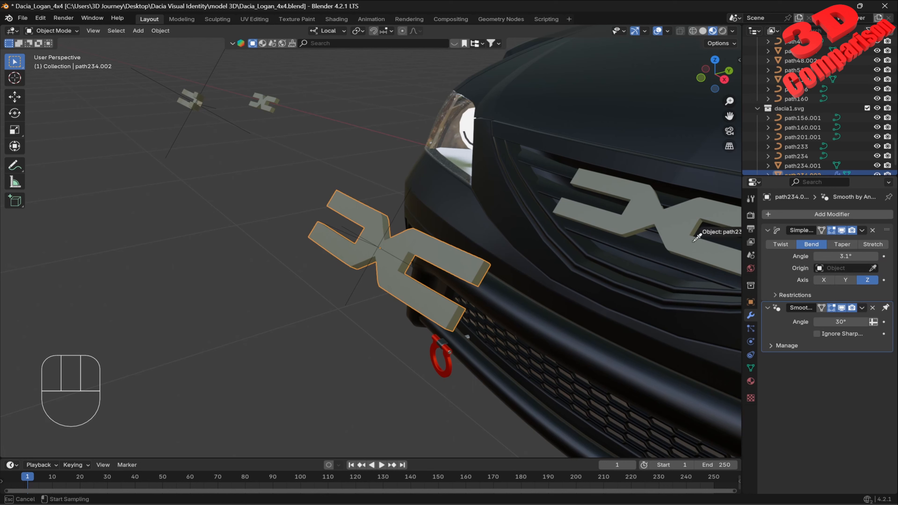
left_click(399, 211)
- Try the emblem's bend with an angle of 0.9° on the X axis
mouse_move(846, 256)
left_mouse_down()
mouse_move(887, 256)
mouse_move(856, 256)
mouse_move(851, 283)
mouse_move(841, 256)
mouse_move(817, 256)
mouse_move(845, 256)
mouse_move(837, 257)
left_mouse_up()
left_click(845, 280)
left_click(828, 281)
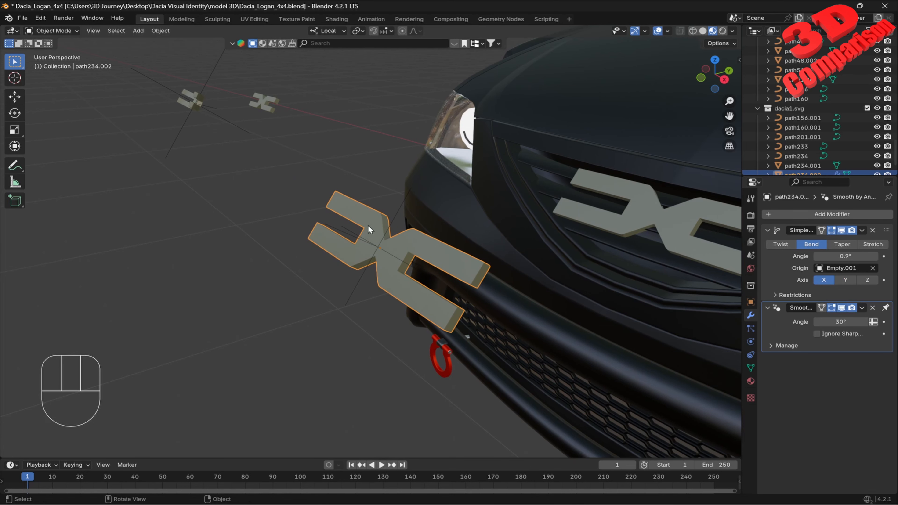
- Switch the transform orientation to Global and rotate the emblem's empty 180° around its local Z axis
mouse_move(368, 225)
middle_mouse_down()
mouse_move(390, 208)
mouse_move(374, 220)
middle_mouse_up()
left_click(390, 218)
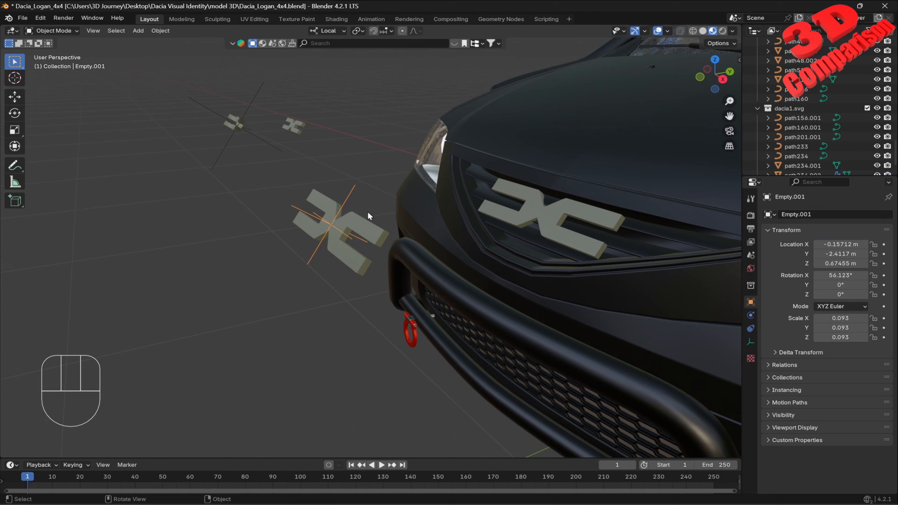
left_click(331, 31)
left_click(320, 61)
key("r")
key("z")
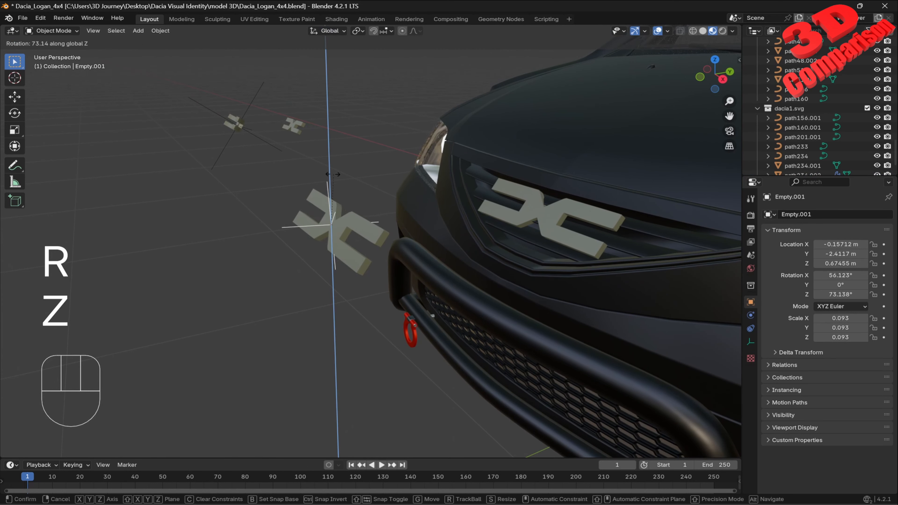
key("z")
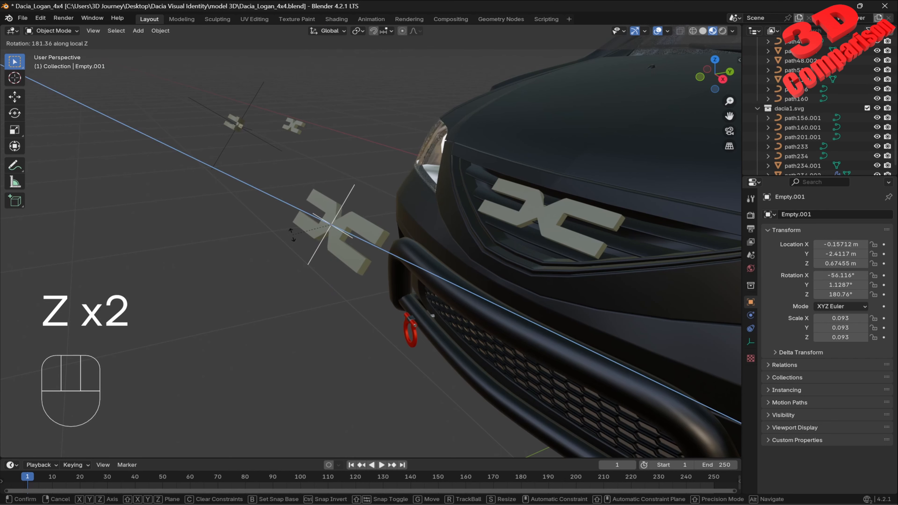
key("KP_1")
key("KP_8")
key("KP_0")
key("KP_Enter")
- Increase the emblem's bend angle, compare the Y and Z axes, and keep the bend on Y
left_click(373, 238)
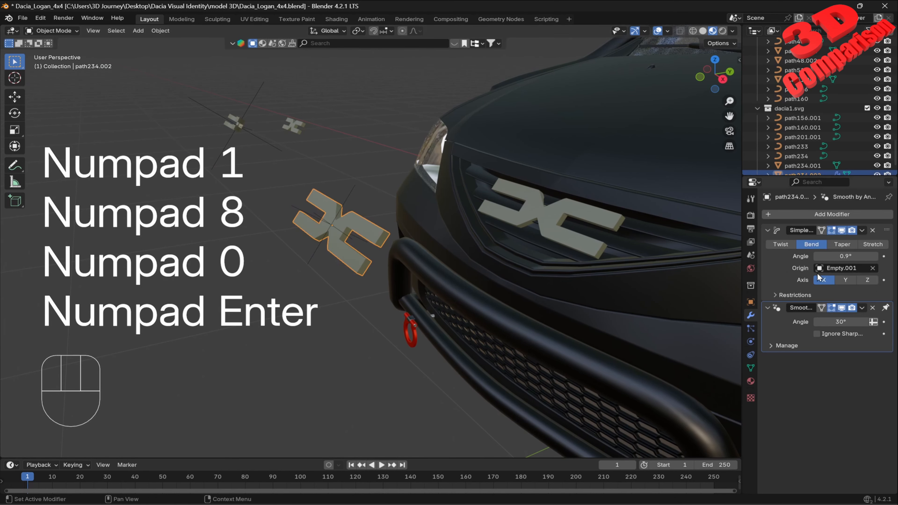
mouse_move(845, 256)
left_mouse_down()
mouse_move(855, 271)
mouse_move(848, 256)
mouse_move(871, 256)
mouse_move(824, 256)
mouse_move(862, 256)
left_mouse_up()
left_click(849, 280)
left_click(867, 280)
left_click(846, 279)
- Rotate the empty freely with trackball rotation to about X 222.64°, Y -368.46°, Z -16.606°
middle_click_drag(360, 274, 331, 257)
left_click(415, 334)
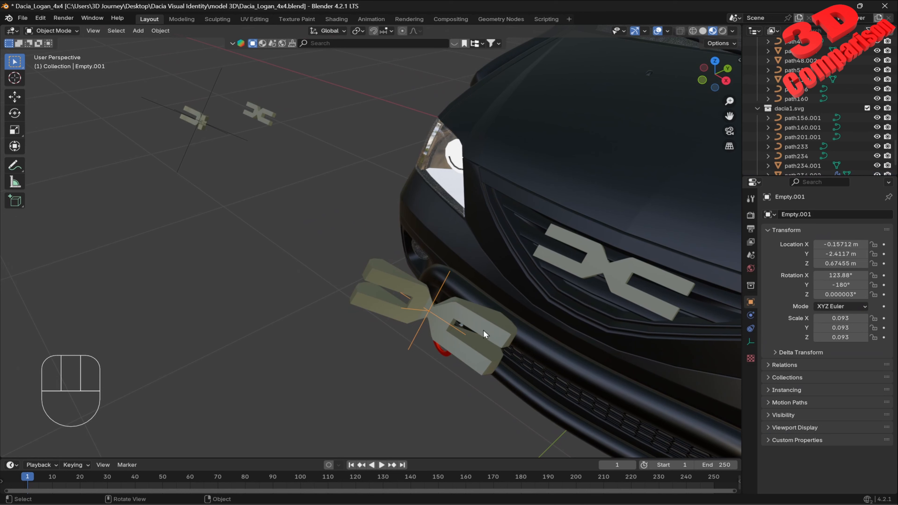
middle_click_drag(483, 335, 449, 301)
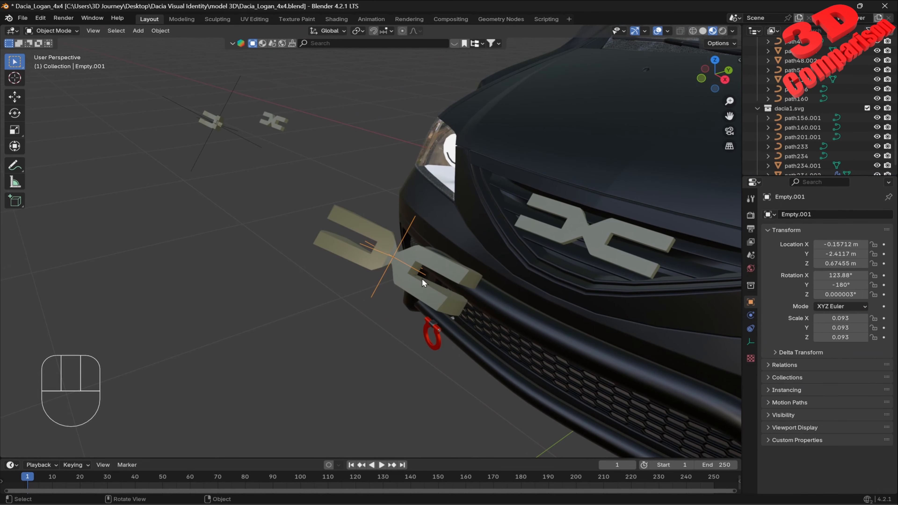
key("r")
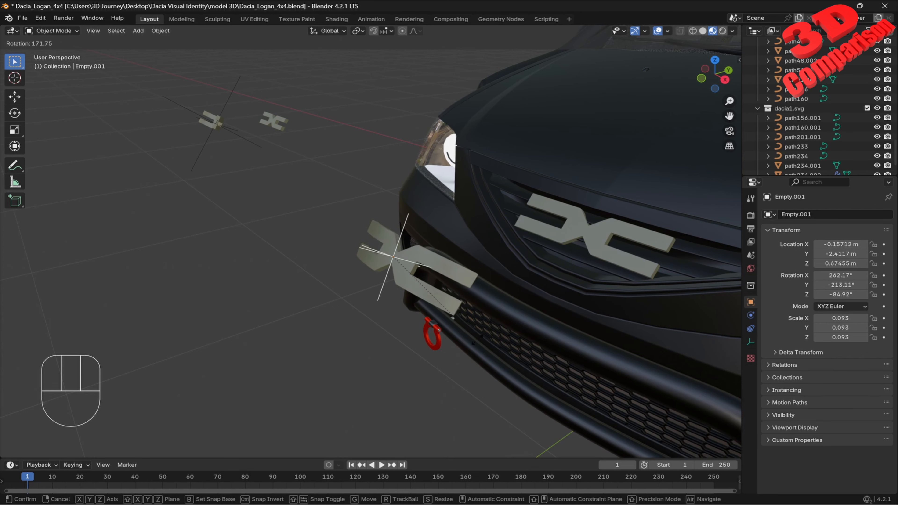
key("r")
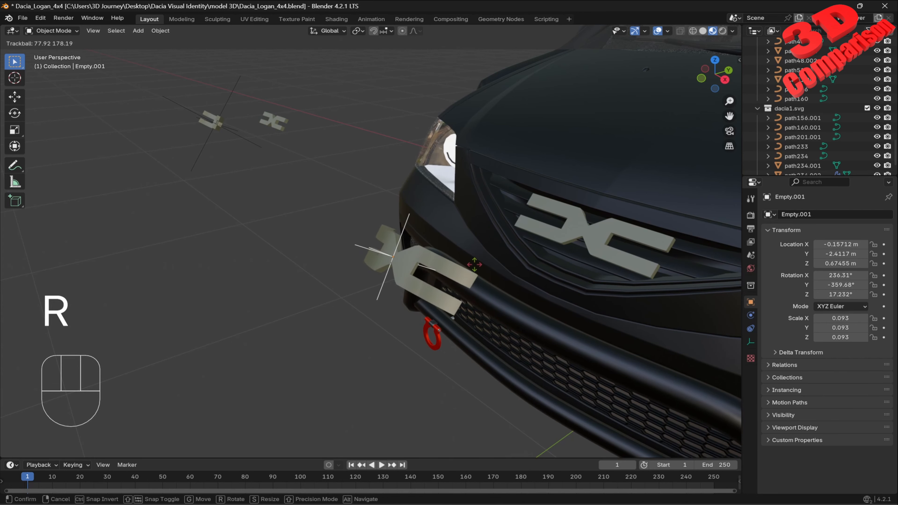
key("x")
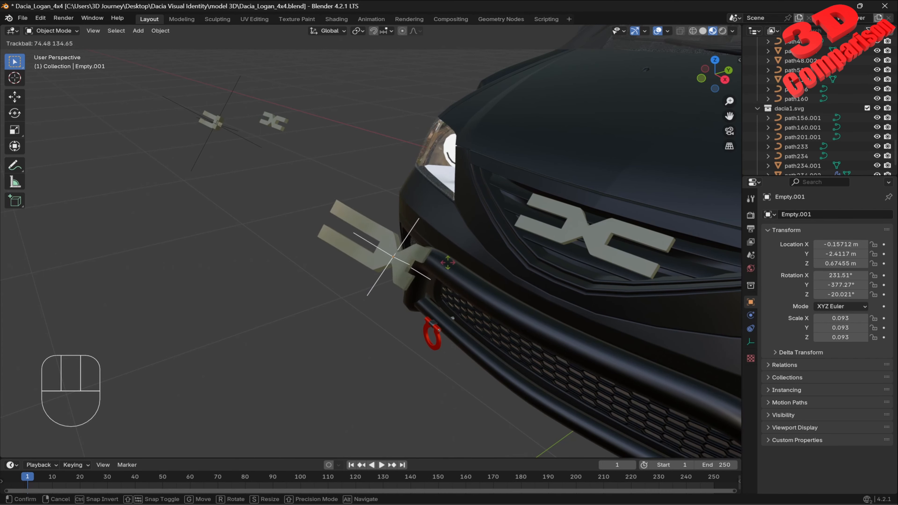
key("KP_9")
key("KP_0")
key("KP_Enter")
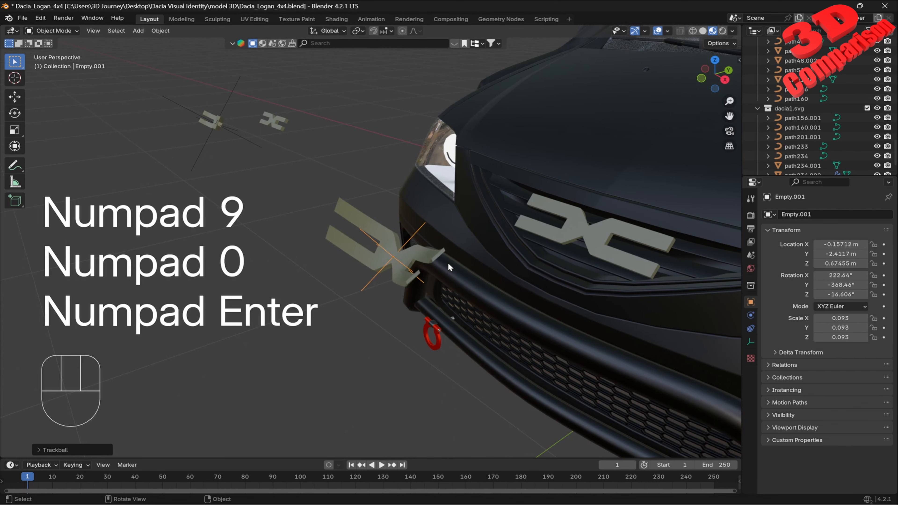
- Set the emblem's bend angle to about -153° on the Y axis and check the curvature
middle_click_drag(448, 262, 403, 191)
left_click(405, 186)
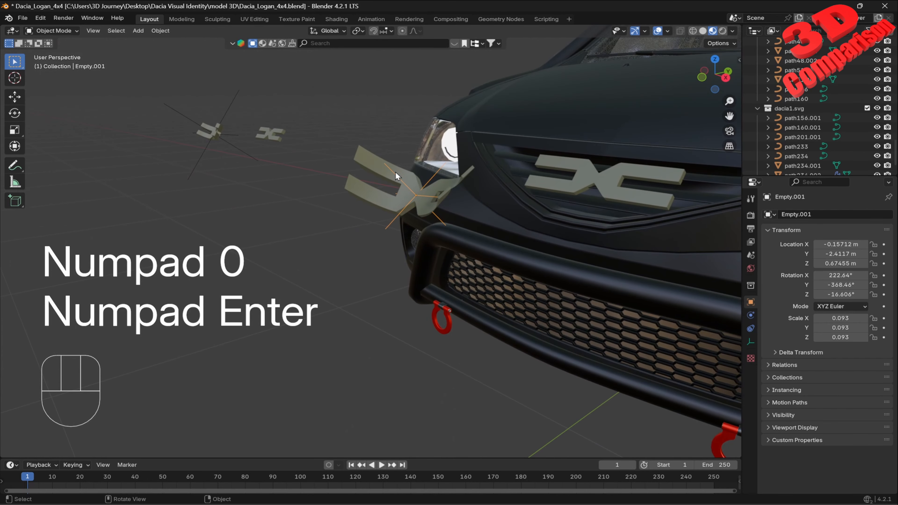
left_click_drag(851, 256, 810, 256)
middle_click_drag(452, 146, 459, 233)
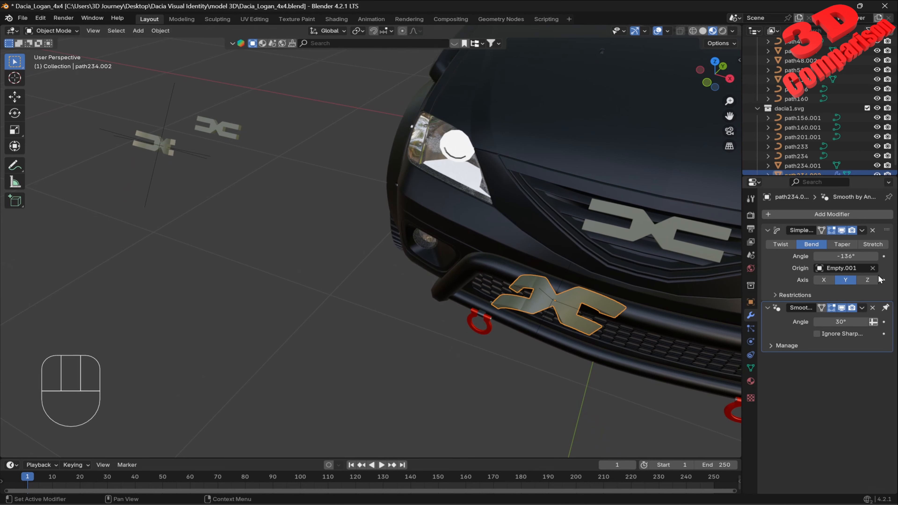
left_click_drag(849, 257, 829, 257)
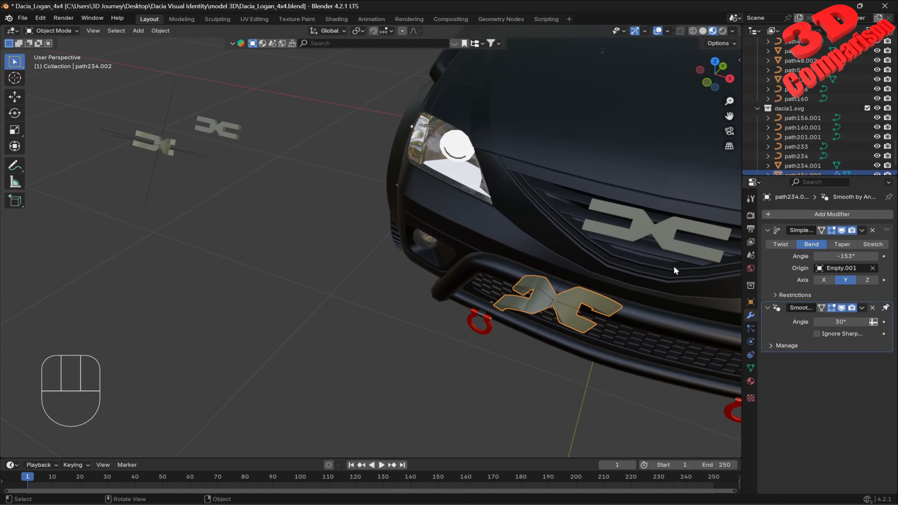
- Show the empty's transform values in the viewport and set its Z rotation to 0°
middle_click_drag(569, 277, 438, 253)
left_click(412, 257)
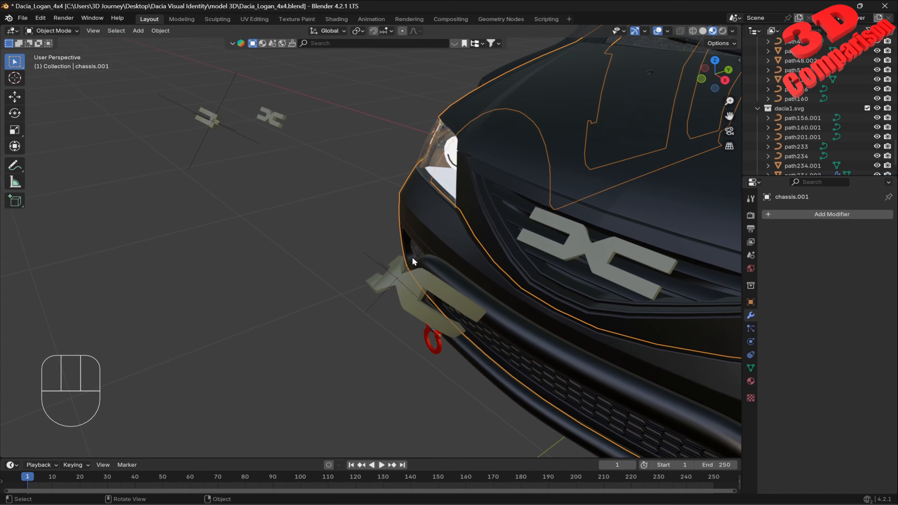
left_click(414, 259)
key("n")
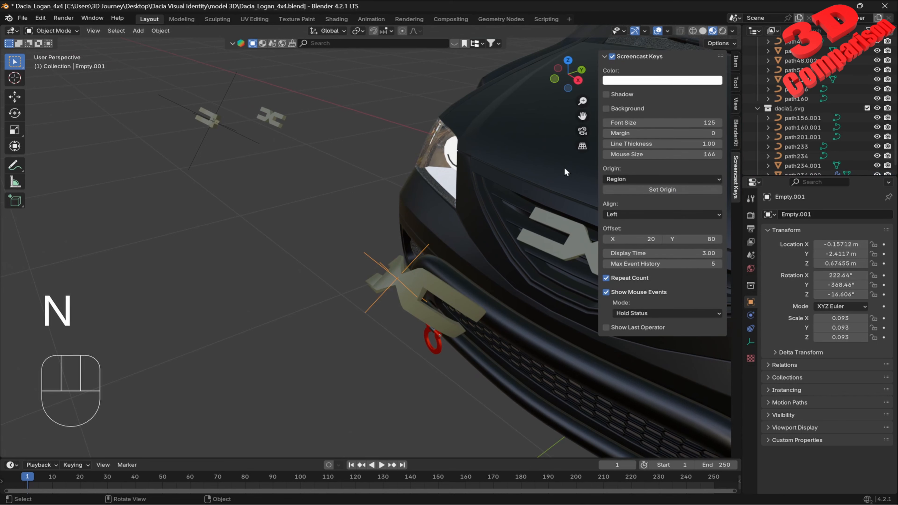
left_click(737, 63)
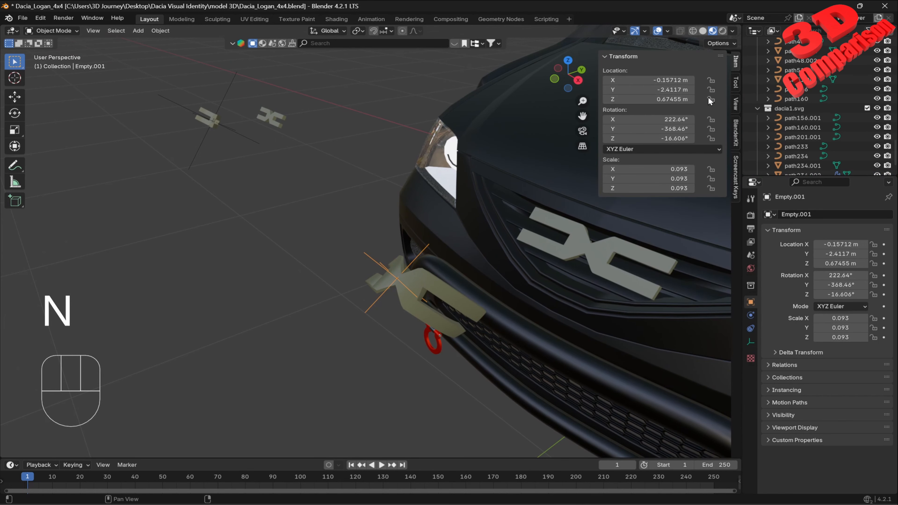
left_click(670, 139)
type("0")
key("Return")
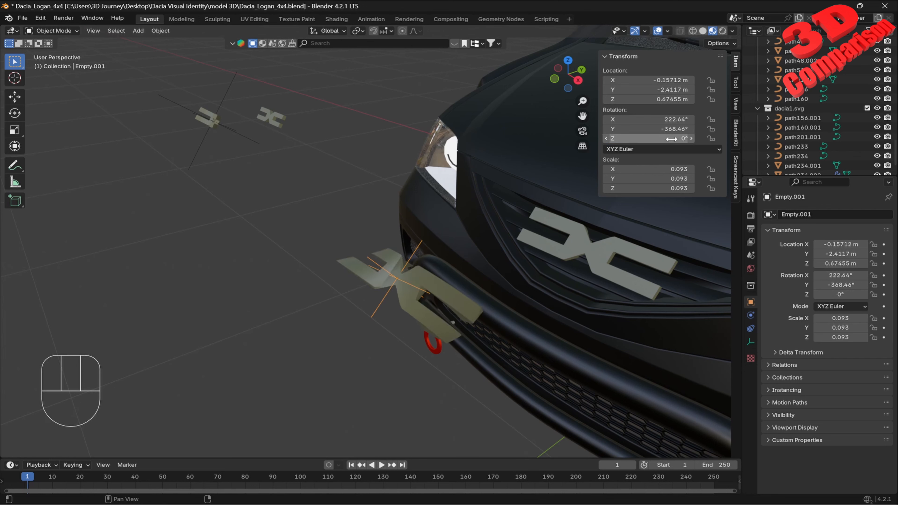
- Set the empty's X rotation to 180° and its Y rotation to -360°
left_click(675, 119)
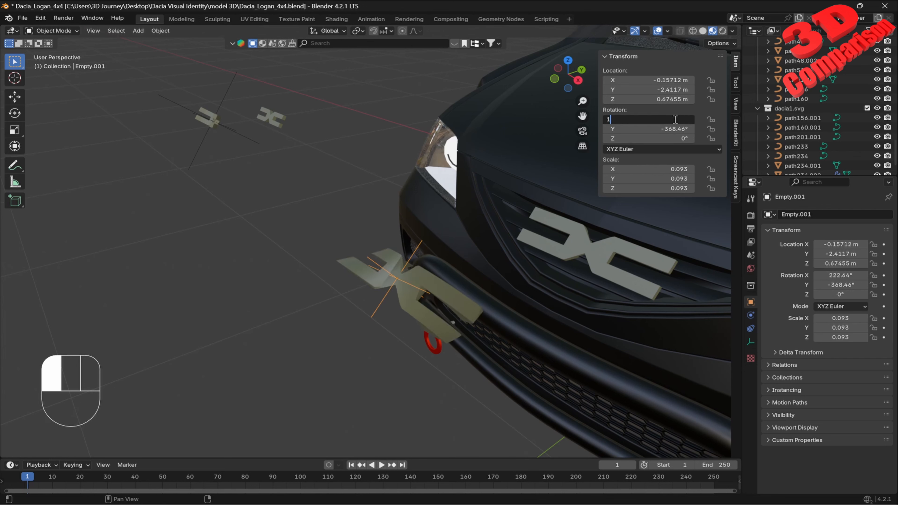
type("180")
key("Return")
left_click(675, 129)
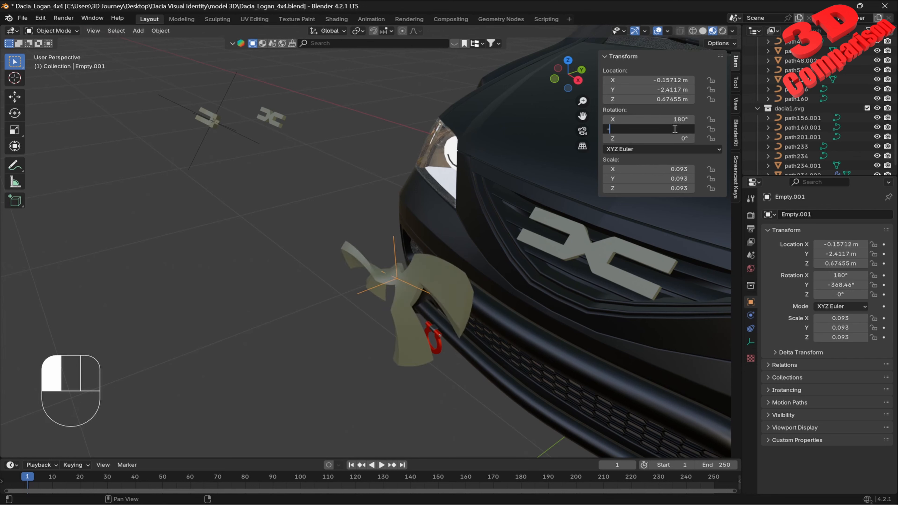
type("-360")
key("Return")
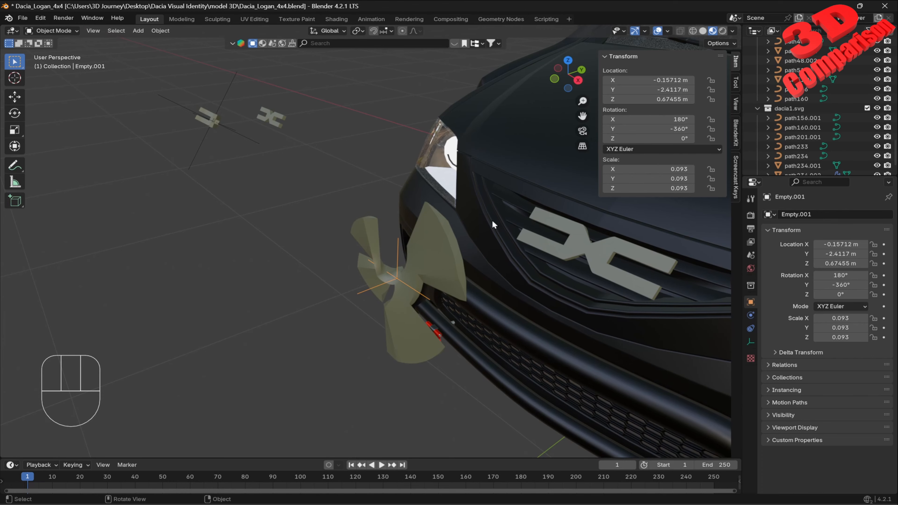
- Set the front emblem's Simple Deform bend to about 111° on the Z axis
left_click(372, 202)
middle_click_drag(433, 249, 474, 238)
left_click(559, 190)
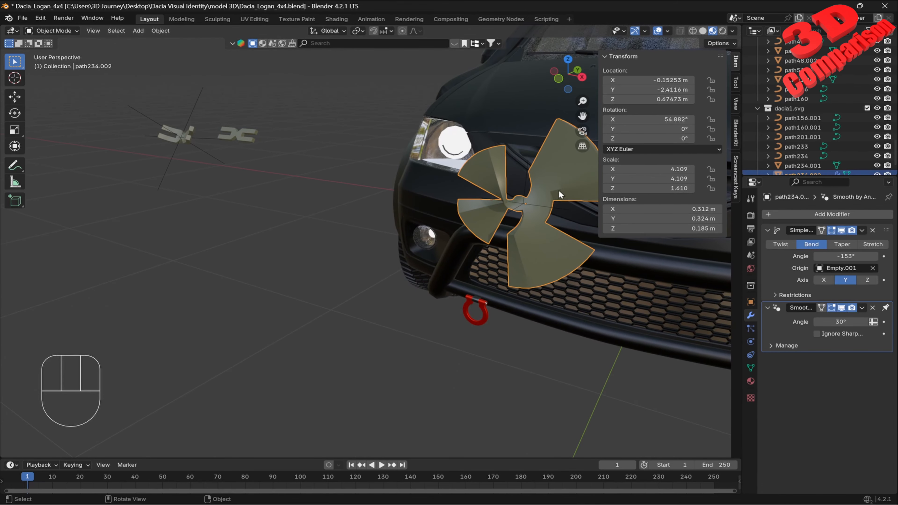
middle_click_drag(558, 190, 624, 255)
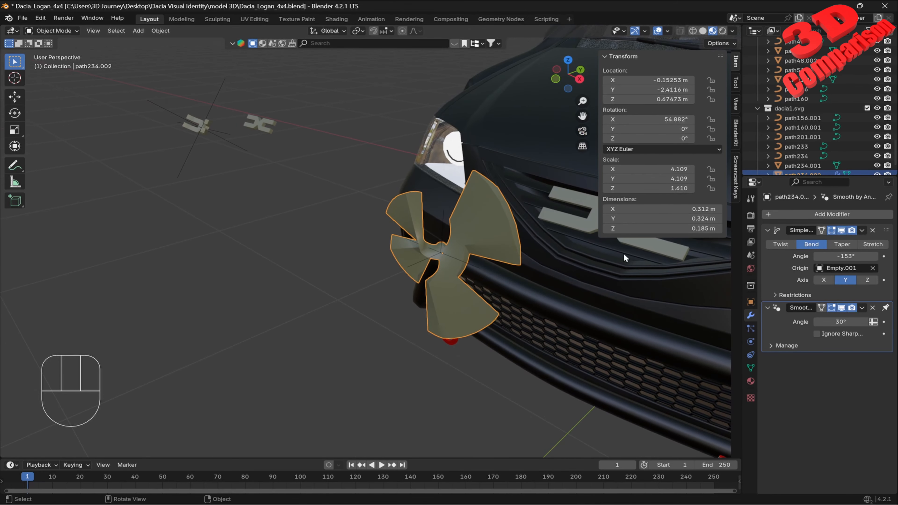
left_click(824, 280)
mouse_move(846, 256)
left_mouse_down()
mouse_move(877, 256)
mouse_move(817, 256)
mouse_move(885, 256)
mouse_move(863, 256)
left_mouse_up()
left_click(841, 280)
left_click(868, 280)
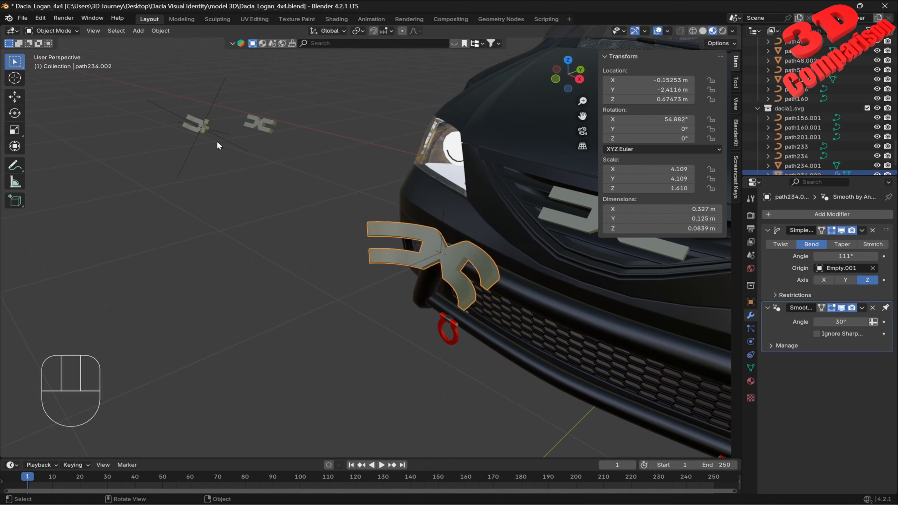
- Focus on the bent emblem away from the car, path48.002, and slightly reduce its Simple Deform bend angle
left_click(220, 135)
key("KP_Decimal")
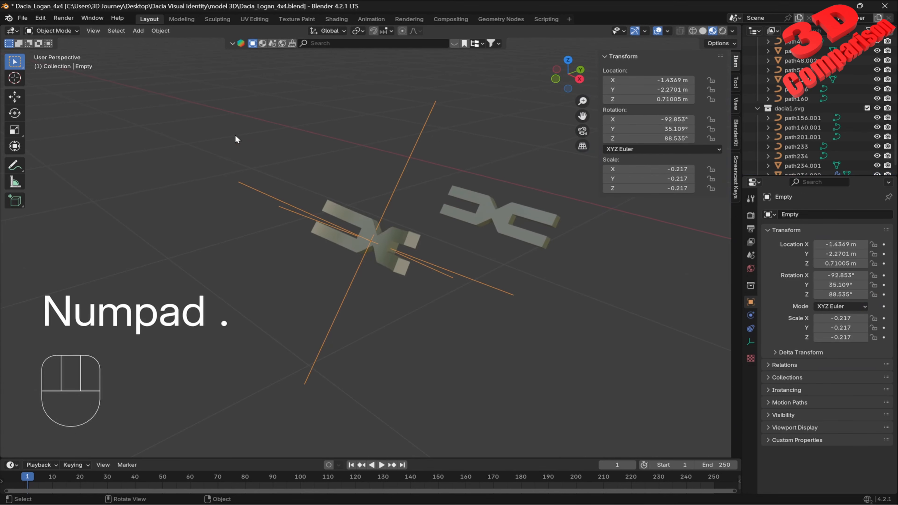
middle_click_drag(237, 139, 378, 241)
left_click(378, 233)
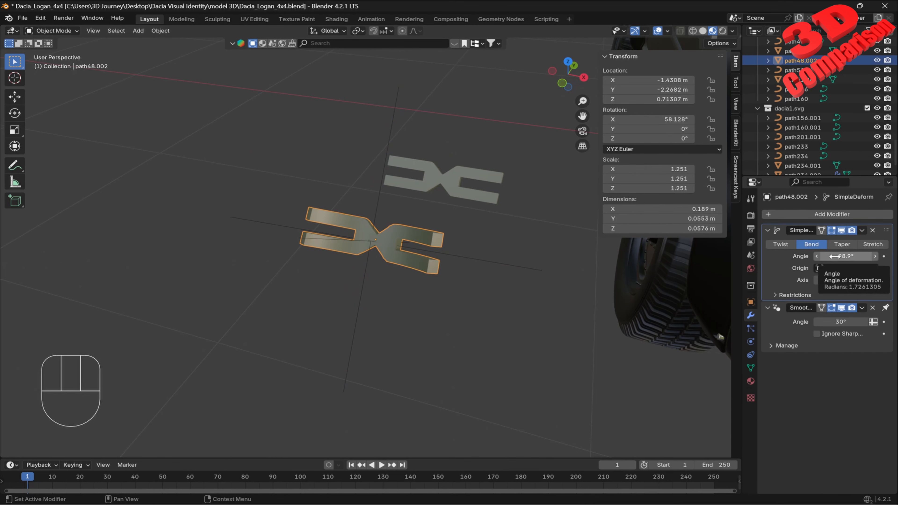
mouse_move(835, 256)
left_mouse_down()
mouse_move(874, 256)
mouse_move(827, 256)
left_mouse_up()
- Set the rotation of that emblem's empty to X -90°, Y 68° and Z 90°
left_click(516, 270)
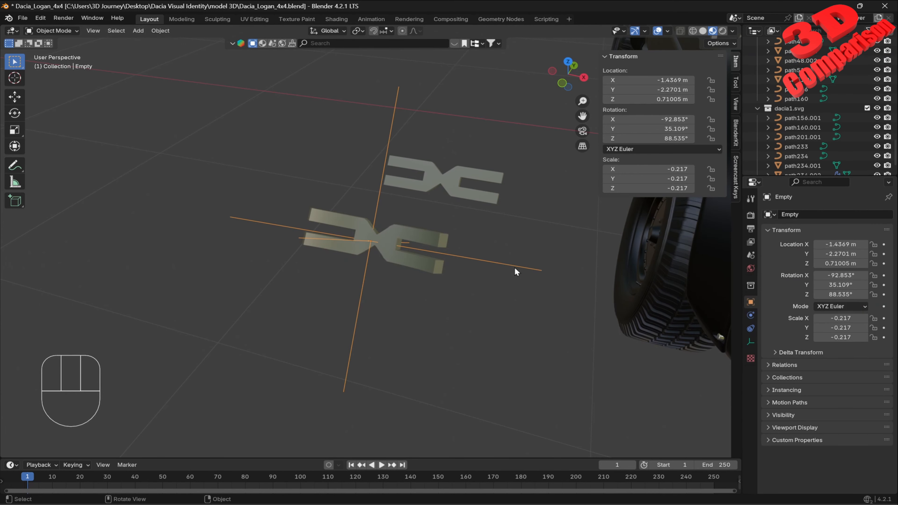
left_click(683, 119)
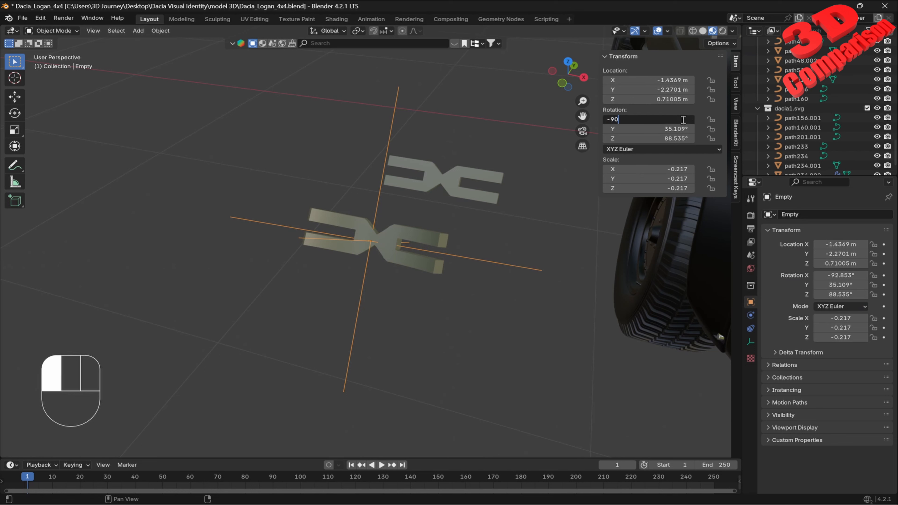
key("Return")
left_click(669, 141)
type("9")
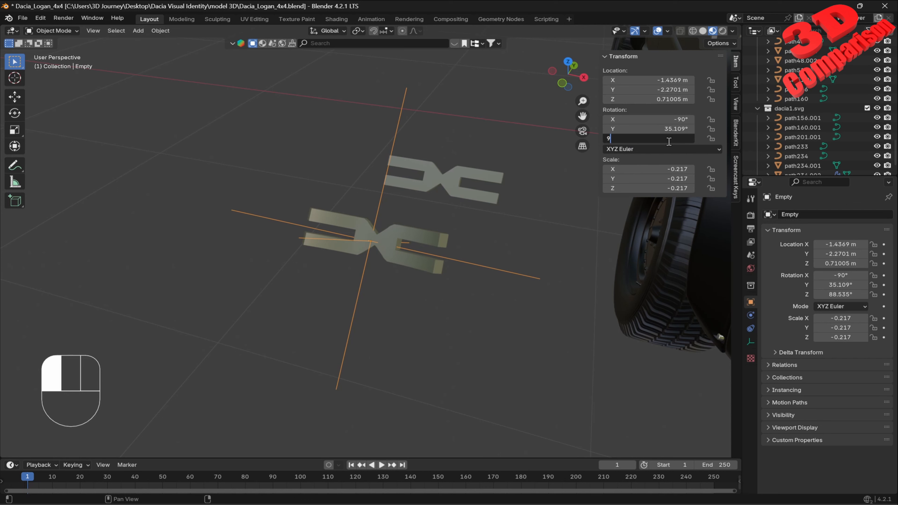
type("0")
key("Return")
left_click(669, 130)
type("68")
key("Return")
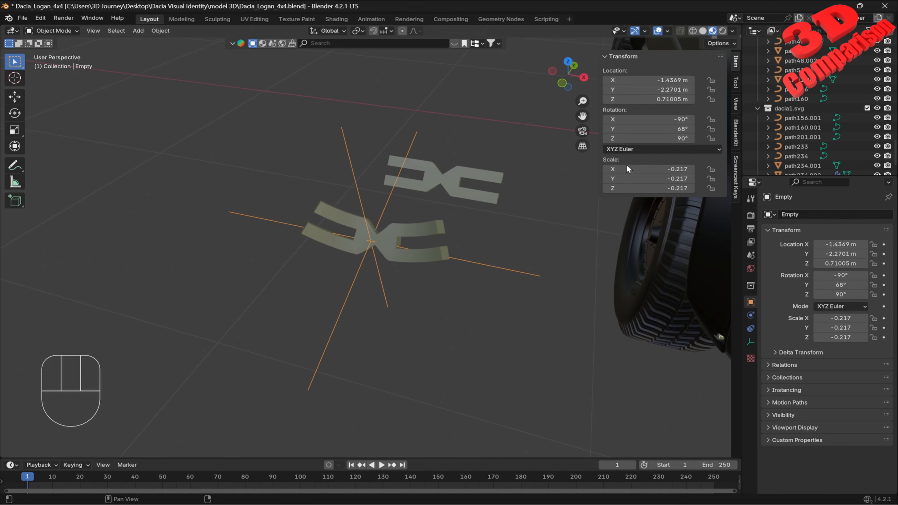
- Set the Y rotation of the empty controlling the distant bent emblem to 35°
left_click(670, 131)
type("35")
key("Return")
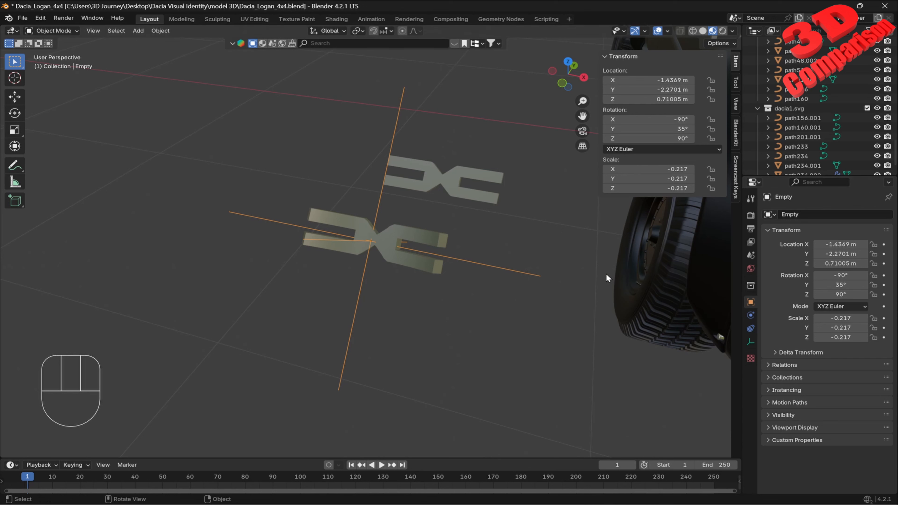
- Try a 360° Simple Deform bend on the distant emblem path48.002 and undo it
left_click(412, 230)
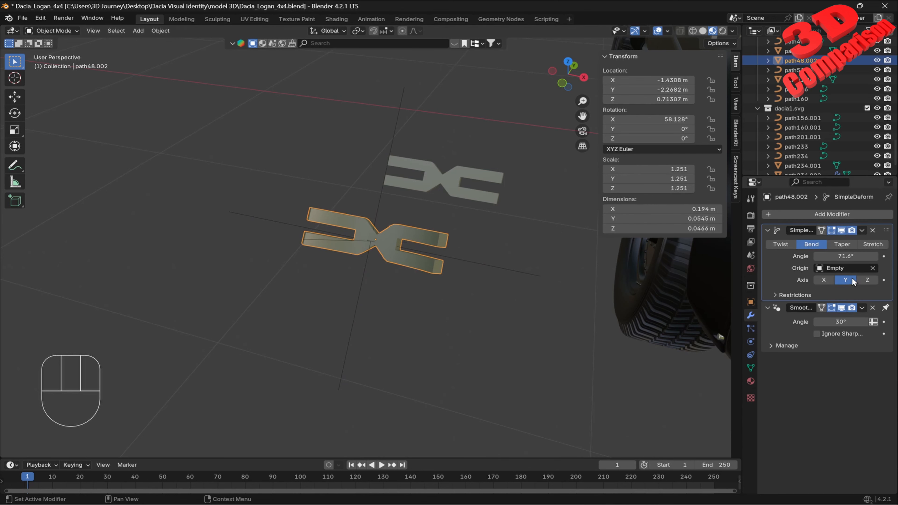
left_click_drag(846, 256, 875, 256)
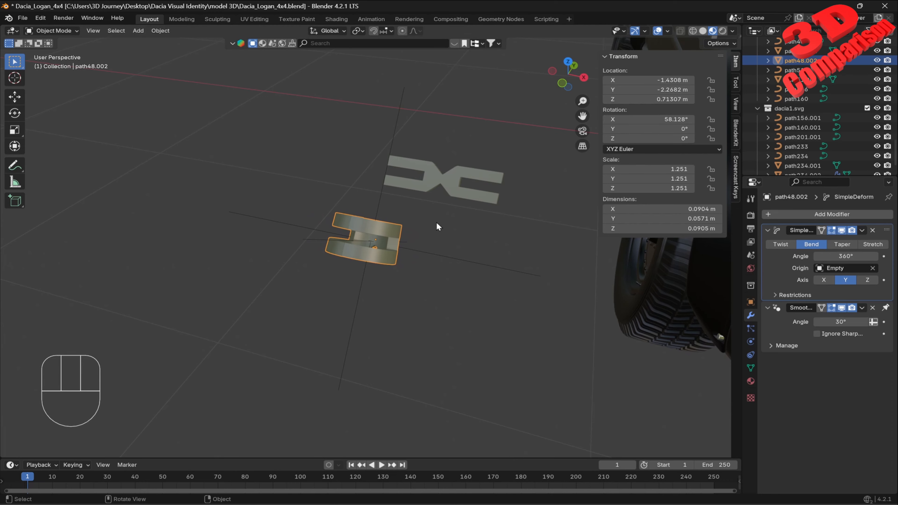
middle_click_drag(436, 222, 412, 235)
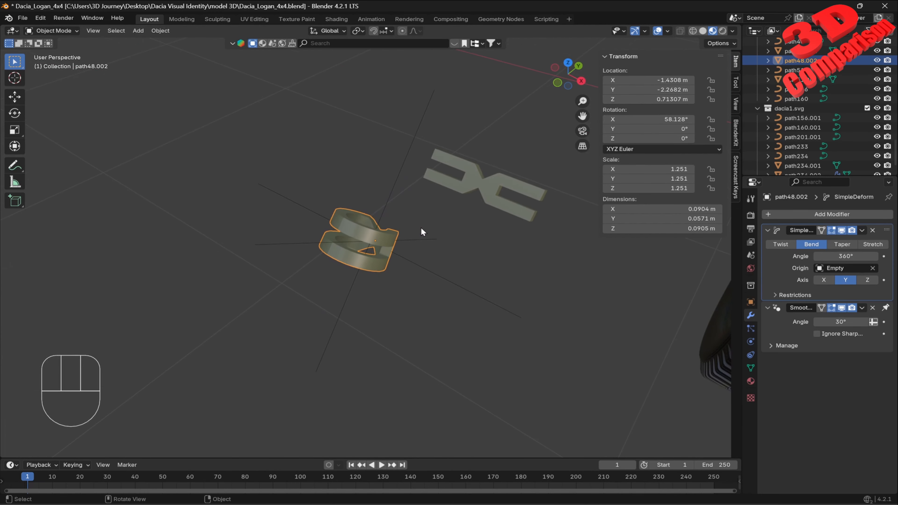
key("ctrl+z")
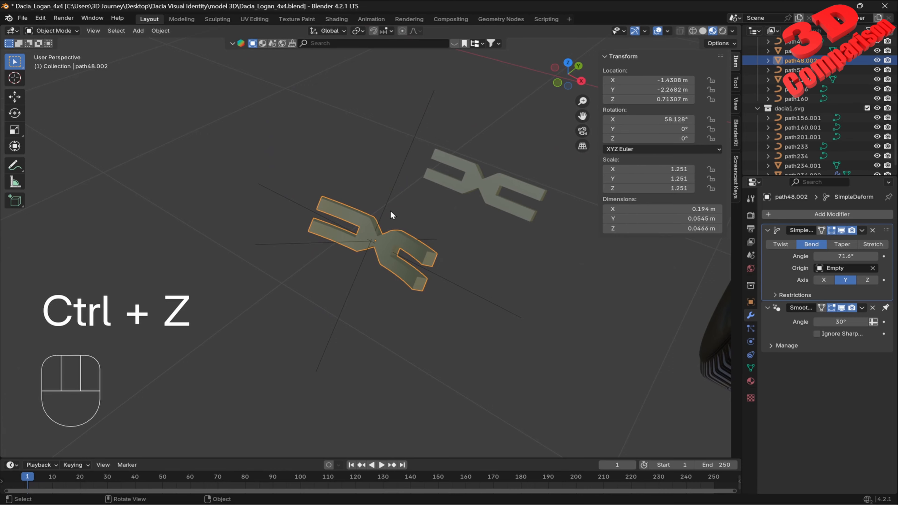
- Match the front emblem's empty, Empty.001, to the distant emblem's empty by setting its rotation to X -90°, Y 35° and Z 90°
left_click(382, 210)
scroll(382, 210, "down", 7)
scroll(382, 210, "down", 4)
middle_click_drag(433, 267, 400, 236, "shift")
scroll(394, 245, "up", 3)
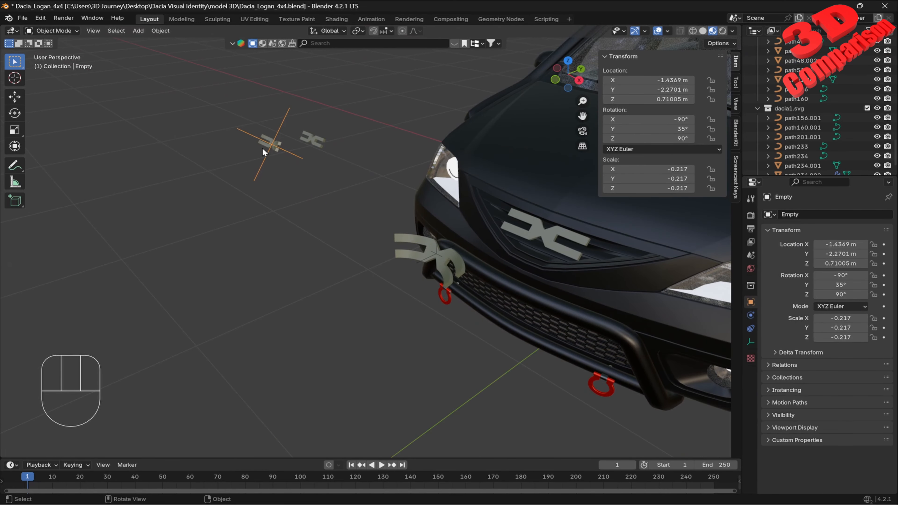
scroll(268, 149, "up", 2)
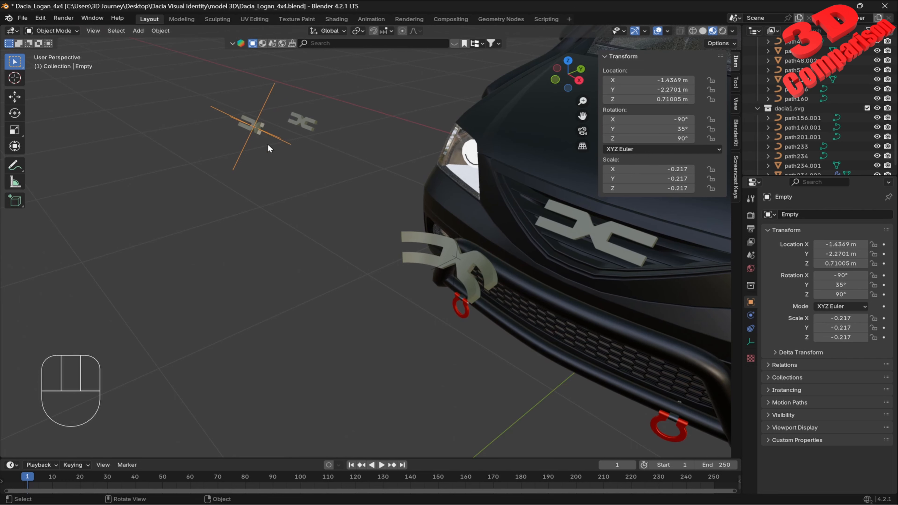
left_click(457, 259)
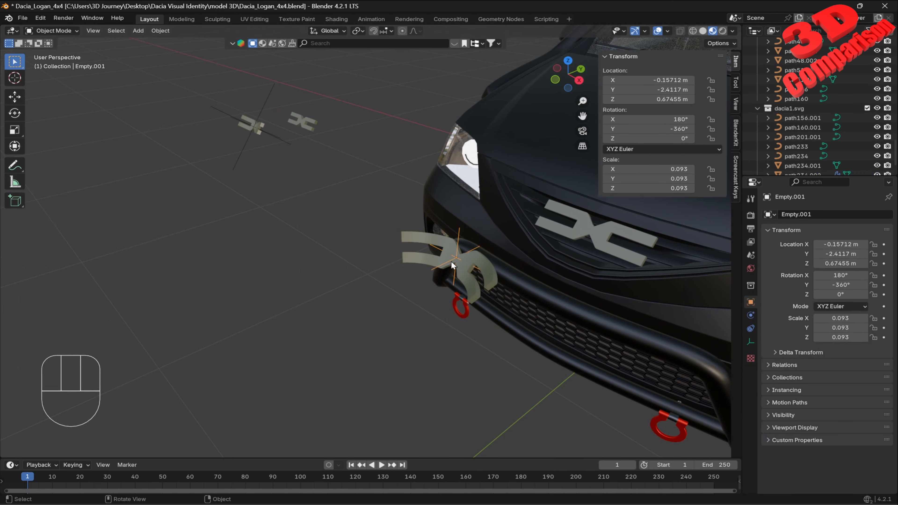
left_click(676, 119)
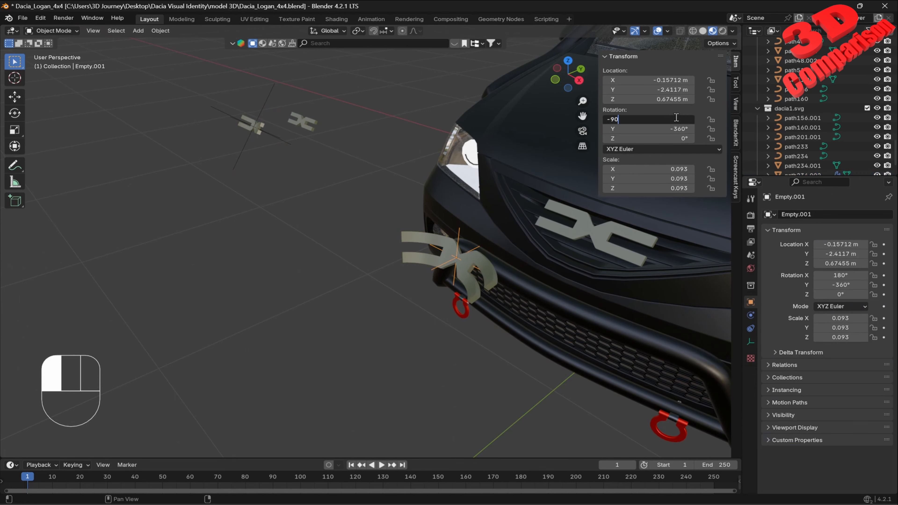
type("-90")
key("Return")
left_click(664, 132)
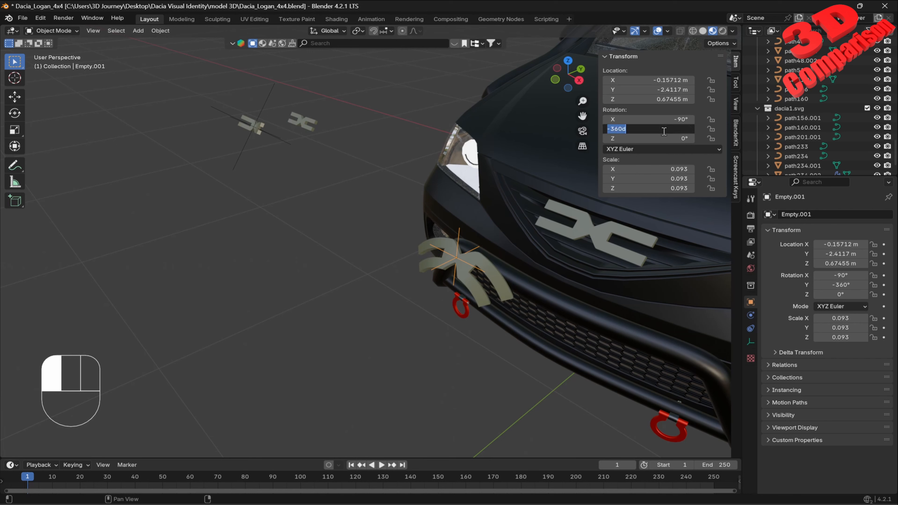
type("35")
key("Return")
left_click(680, 139)
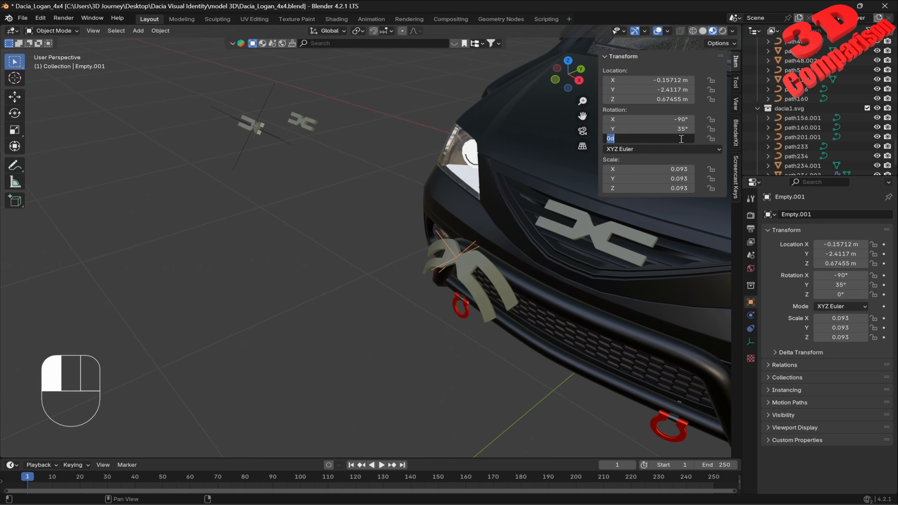
type("90")
key("Return")
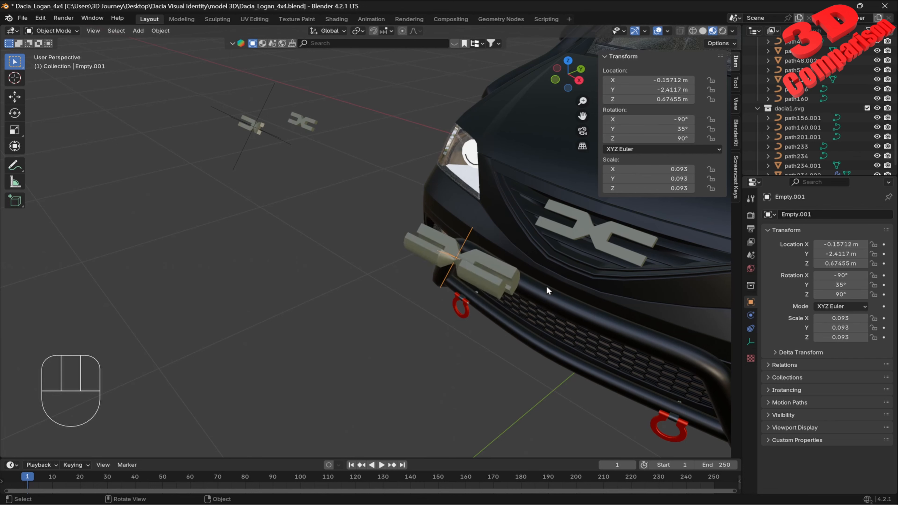
- Switch the front emblem's Simple Deform bend to the Y axis, test it at 360° and inspect the curled shape
left_click(495, 273)
left_click(845, 281)
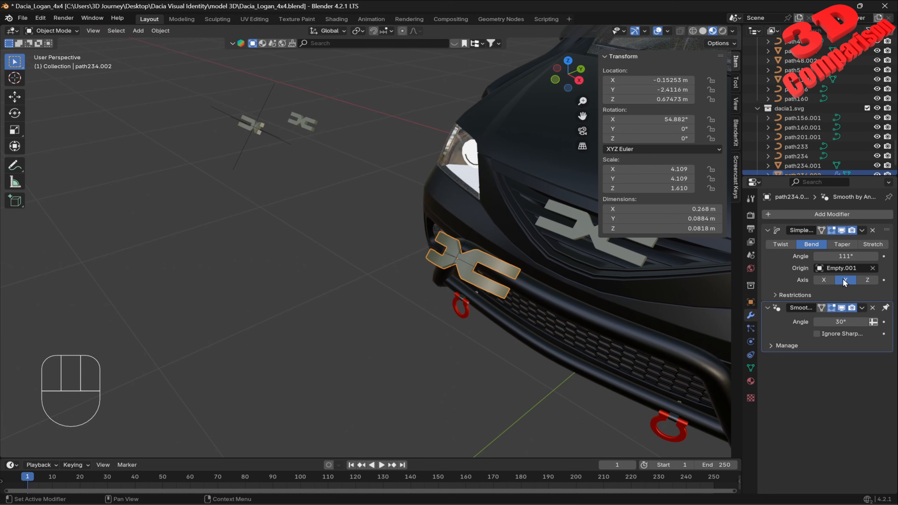
left_click_drag(846, 256, 897, 256)
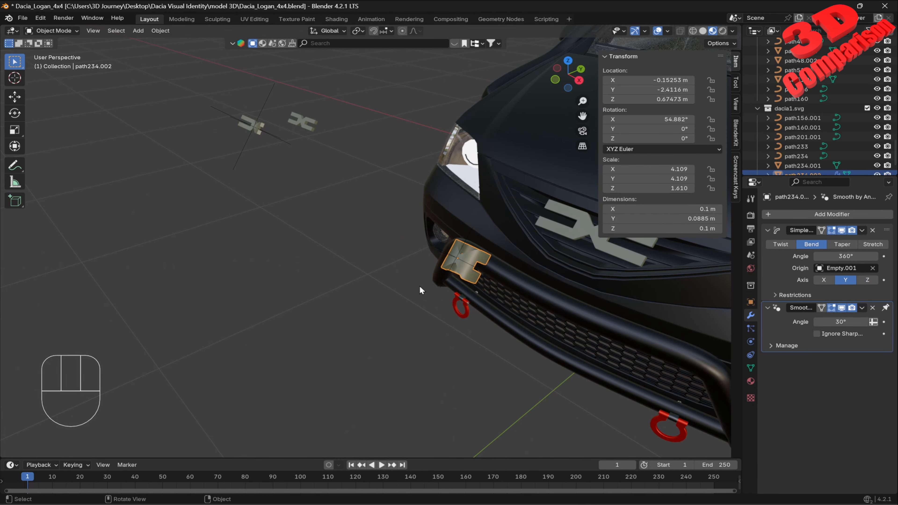
middle_click_drag(419, 286, 394, 271)
scroll(416, 249, "up", 2)
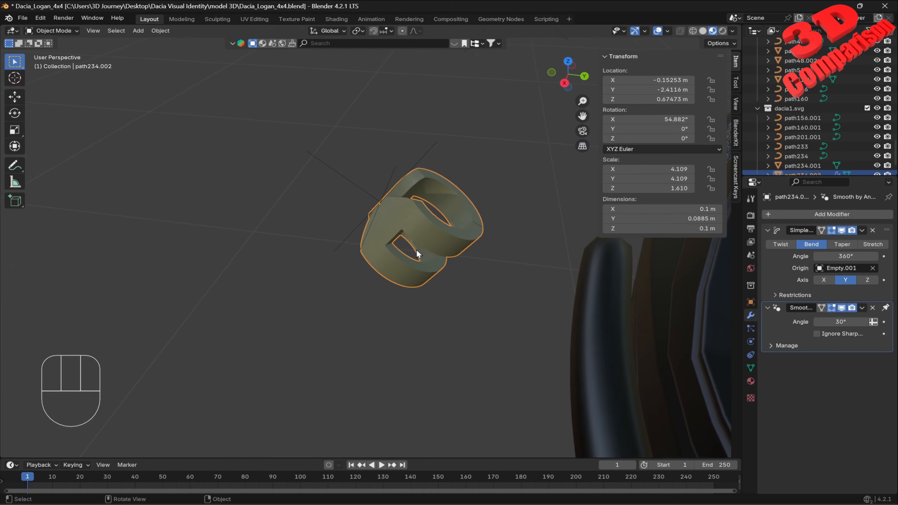
scroll(421, 249, "up", 2)
middle_click_drag(497, 215, 486, 265, "shift")
scroll(395, 296, "down", 6)
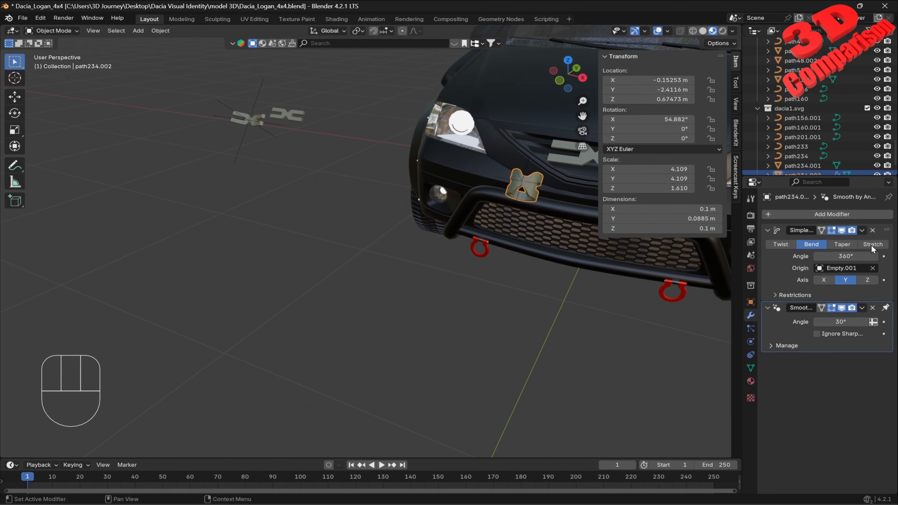
- Set the front emblem's Simple Deform bend angle to 114° and compare it with the emblem on the grille
left_click_drag(860, 257, 828, 258)
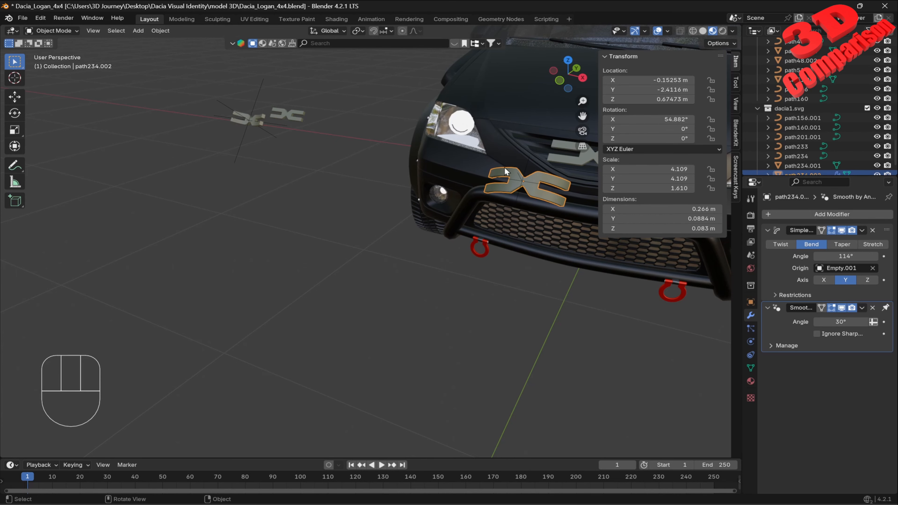
scroll(505, 172, "down", 1)
scroll(532, 188, "up", 2)
middle_click_drag(539, 191, 326, 225, "shift")
scroll(384, 164, "up", 2)
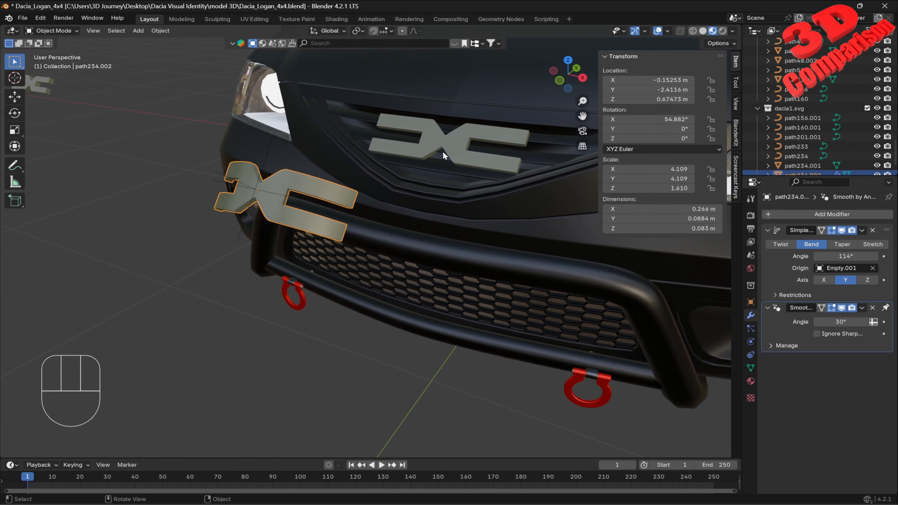
scroll(402, 161, "down", 3)
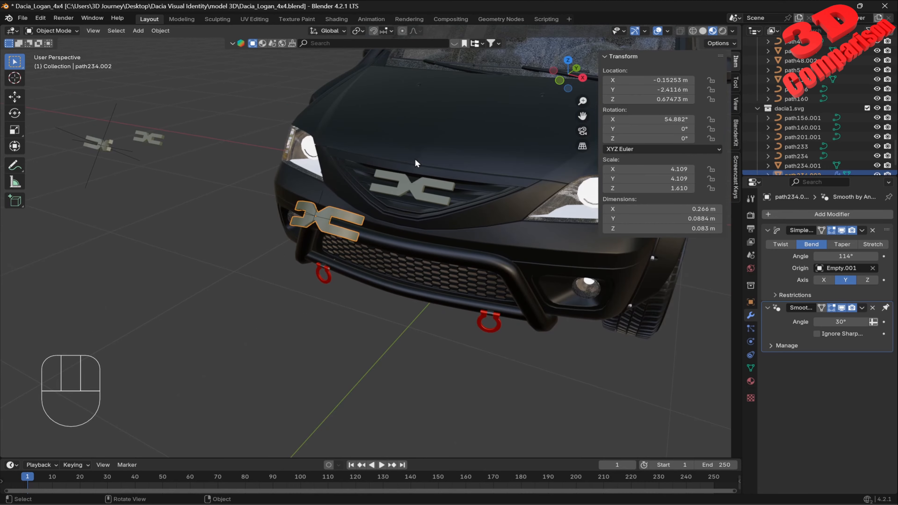
scroll(408, 184, "down", 5)
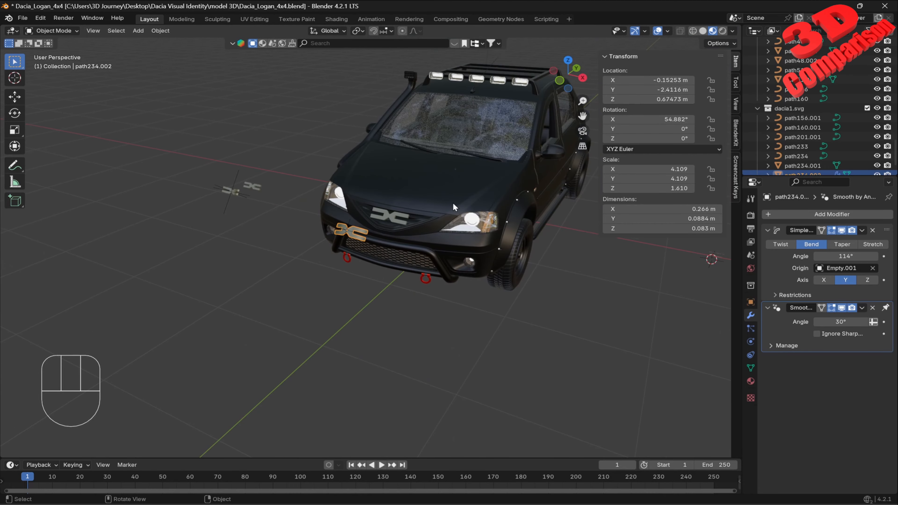
- Move the steering wheel's DACIA lettering, path51.001, straight up along Z to about 1.71 m, above the car
middle_click_drag(563, 245, 243, 234, "shift")
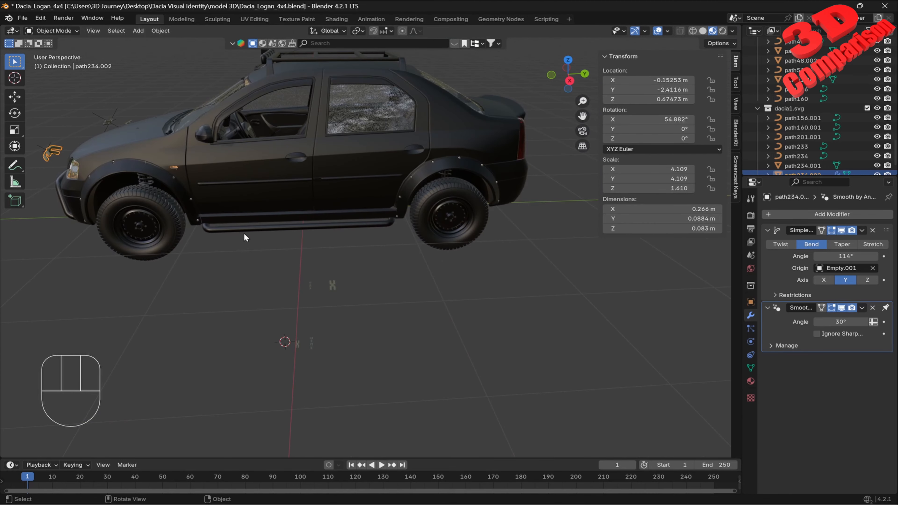
scroll(271, 254, "up", 3)
middle_click_drag(298, 275, 401, 246, "shift")
scroll(403, 247, "down", 3)
left_click(342, 85)
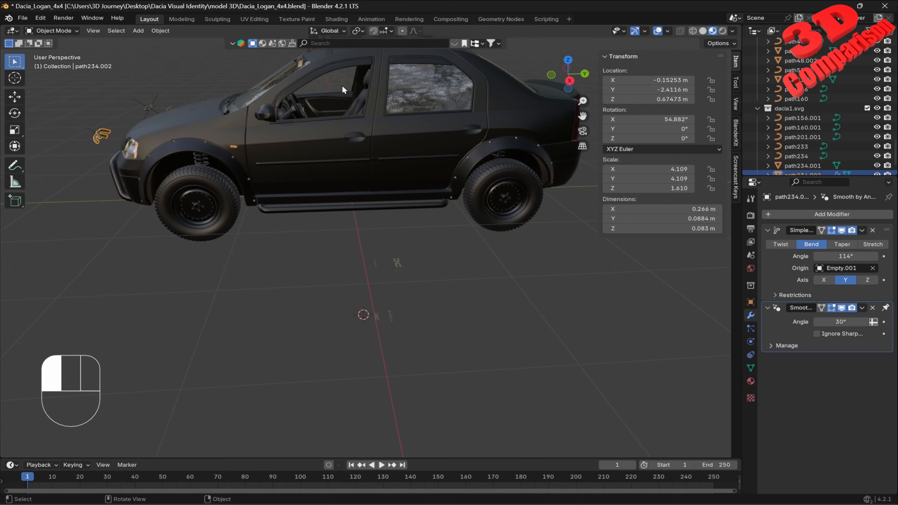
middle_click_drag(367, 144, 377, 208)
left_click(371, 97)
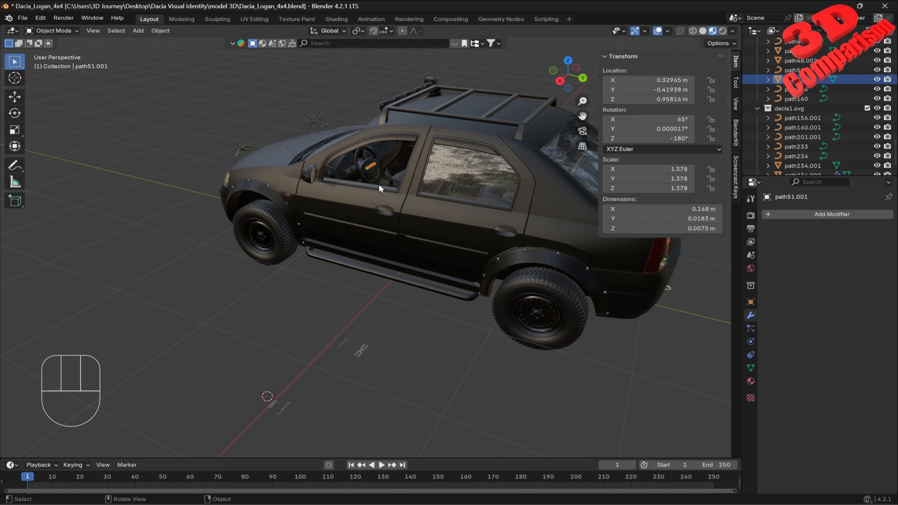
key("g")
key("z")
left_click(389, 222)
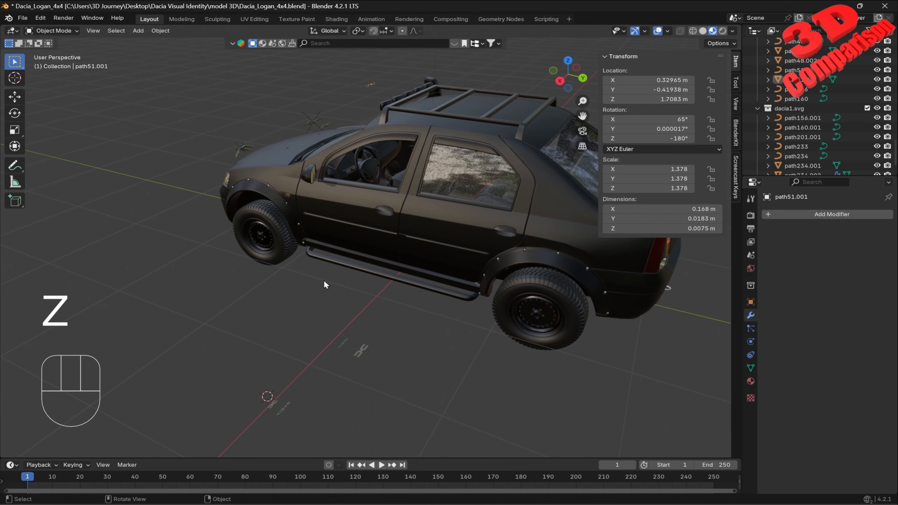
- Reveal all hidden objects and select the car's door object door_lr_ok
key("alt+h")
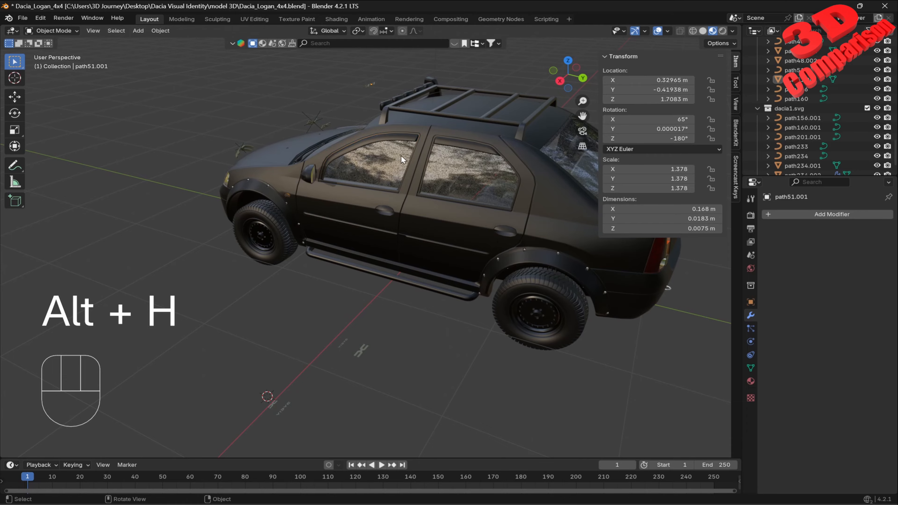
left_click(401, 156)
scroll(400, 155, "up", 5)
middle_click_drag(401, 155, 477, 237, "shift")
left_click(523, 216)
scroll(525, 215, "down", 4)
key("g")
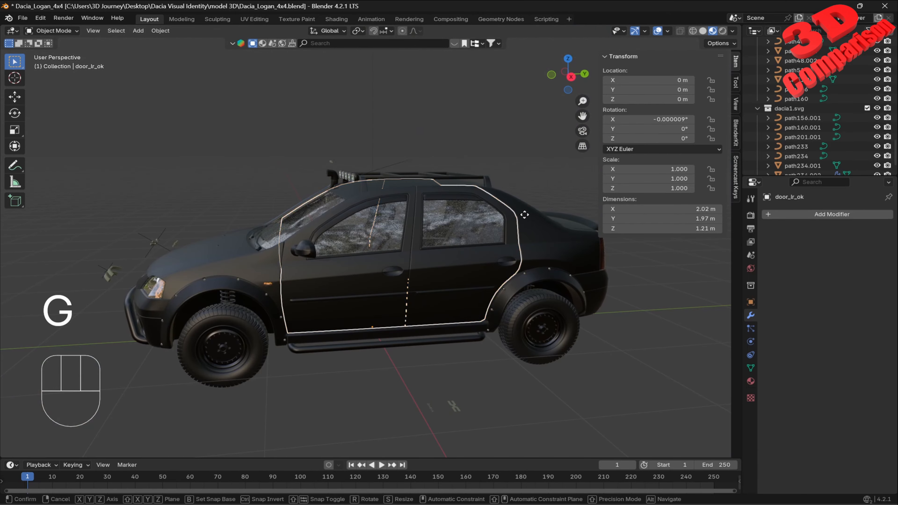
key("Escape")
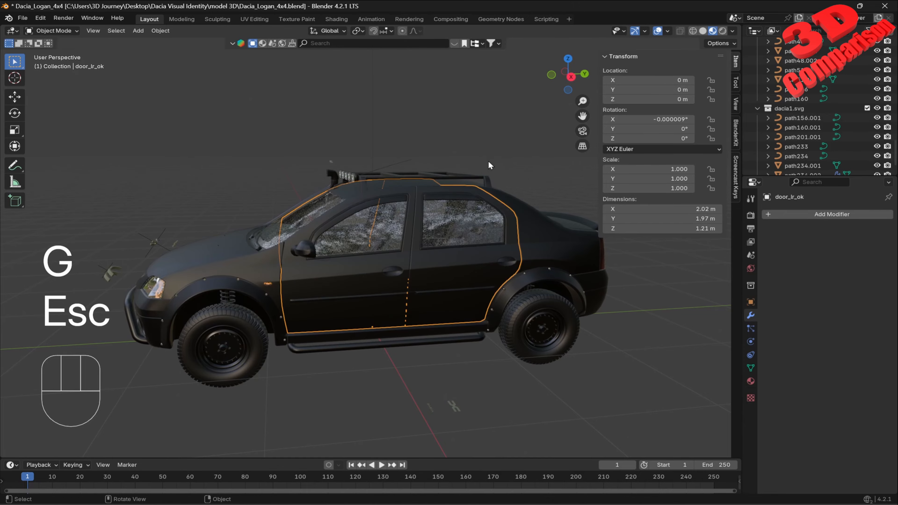
- In the door mesh's Edit Mode, pick a vertex on the front side window and grow the selection over the whole glass
middle_click_drag(386, 232, 575, 233)
middle_click_drag(457, 252, 367, 246)
key("Tab")
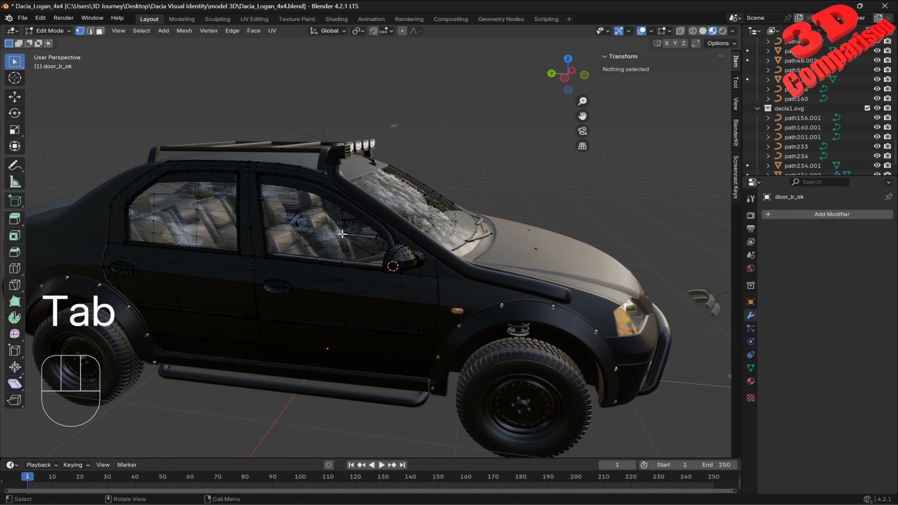
left_click(338, 229)
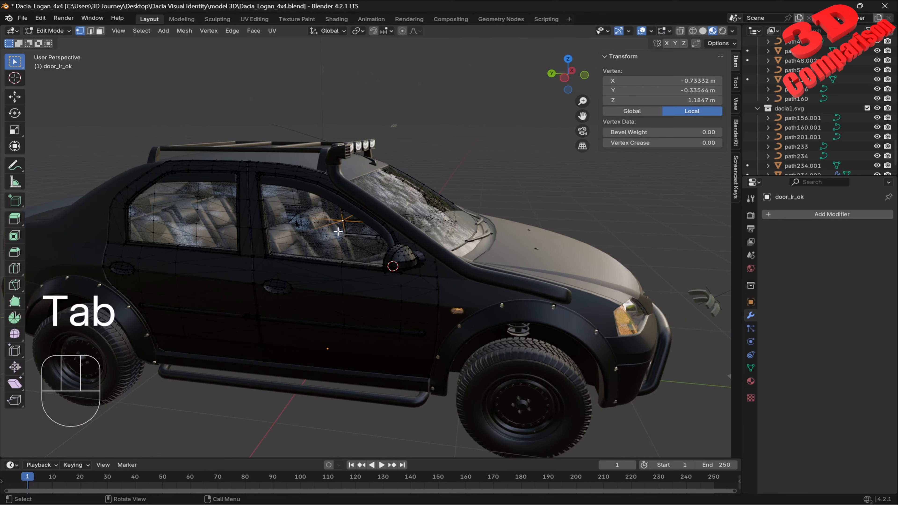
key("ctrl+KP_Add")
key("ctrl+KP_Add")
key("ctrl+KP_Add")
key("ctrl+KP_Add")
key("ctrl+KP_Add")
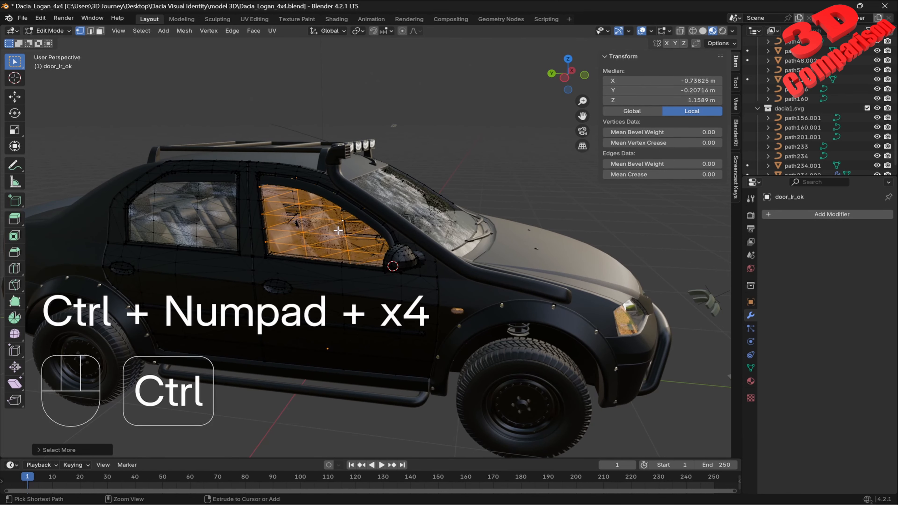
left_click(141, 31)
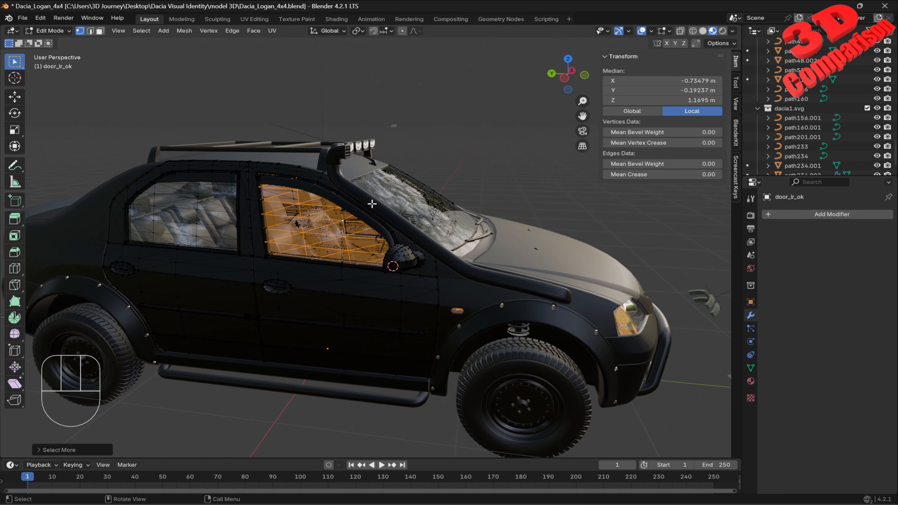
- Separate the selected window glass from the door mesh into its own object and return to Object Mode
key("p")
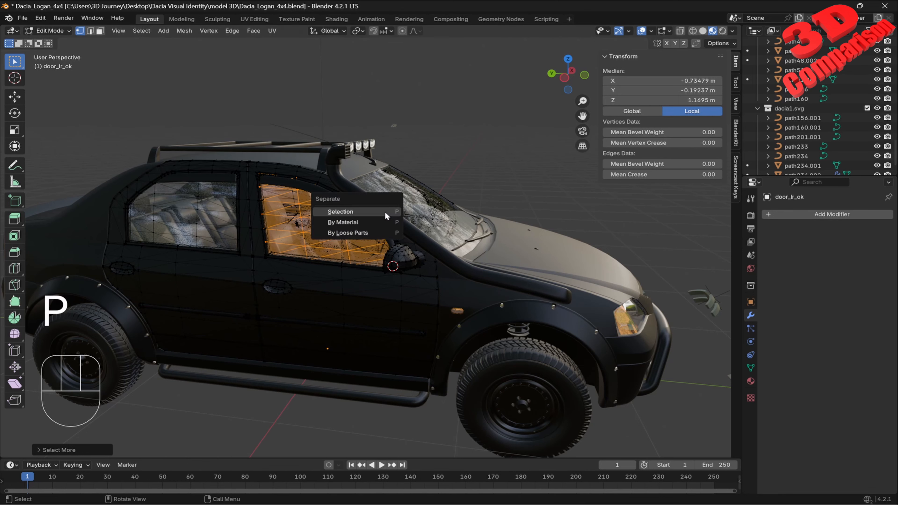
left_click(387, 215)
key("Tab")
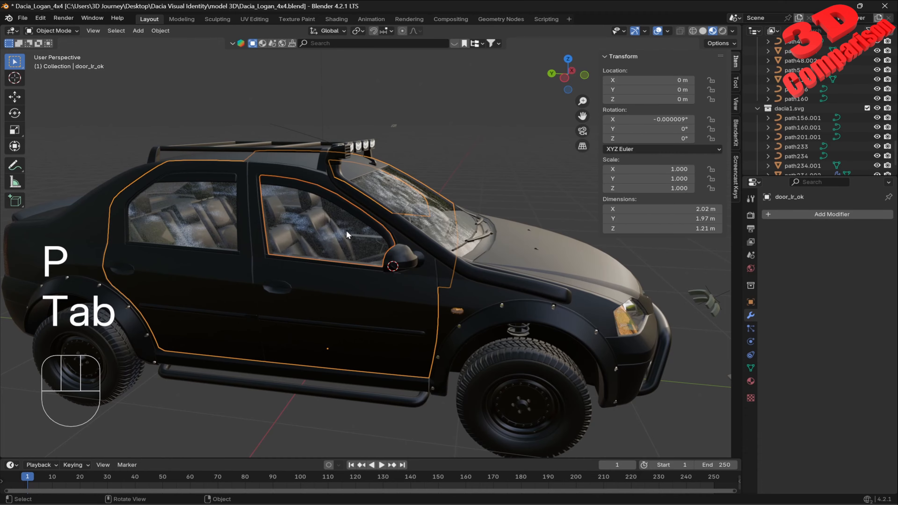
- Hide the front side window glass on both sides of the car
left_click(345, 229)
key("h")
middle_click_drag(455, 215, 281, 234)
left_click(379, 198)
key("h")
- Select the flat DACIA lettering curve path51 lying on the ground beside the car and frame it
middle_click_drag(425, 232, 453, 204)
scroll(400, 272, "up", 4)
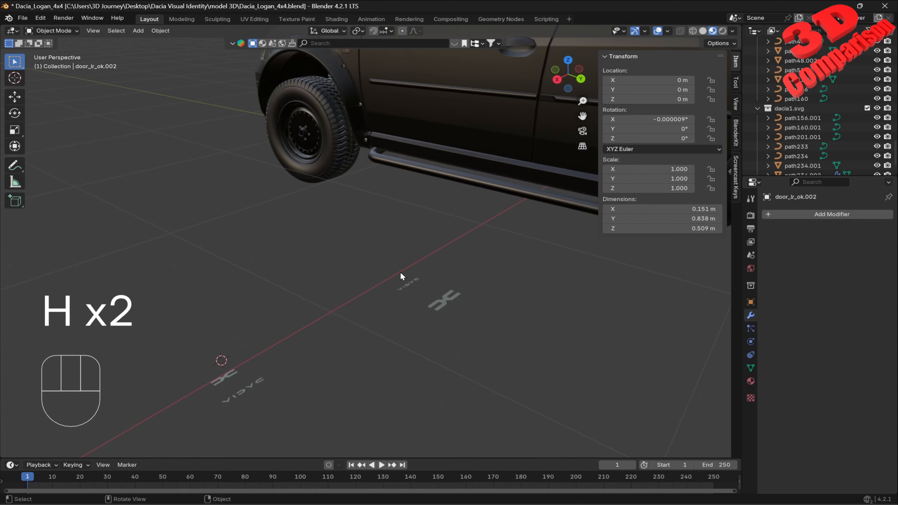
left_click(410, 285)
scroll(415, 288, "up", 2)
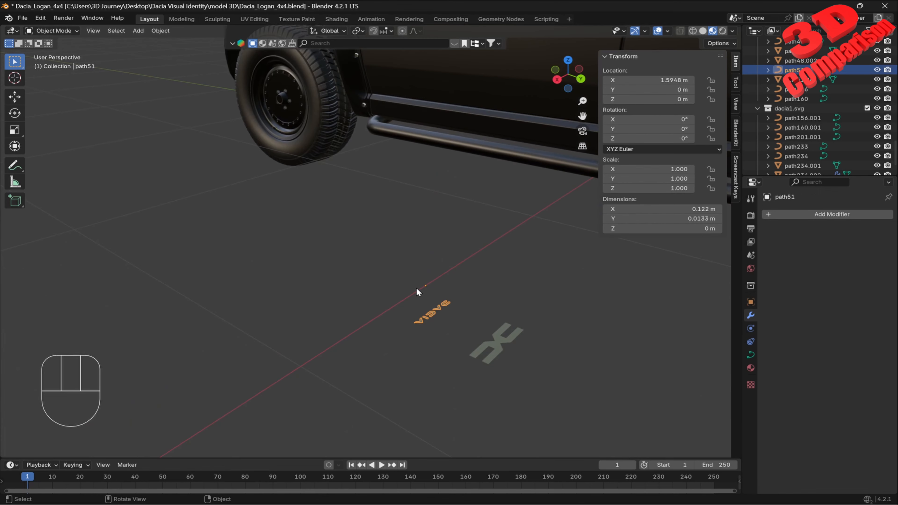
key("KP_Decimal")
middle_click_drag(333, 256, 476, 272)
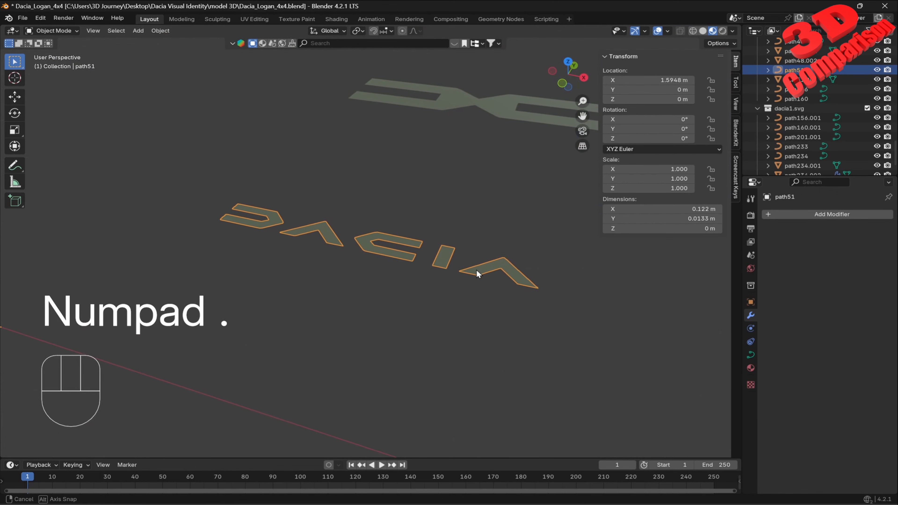
scroll(463, 280, "down", 4)
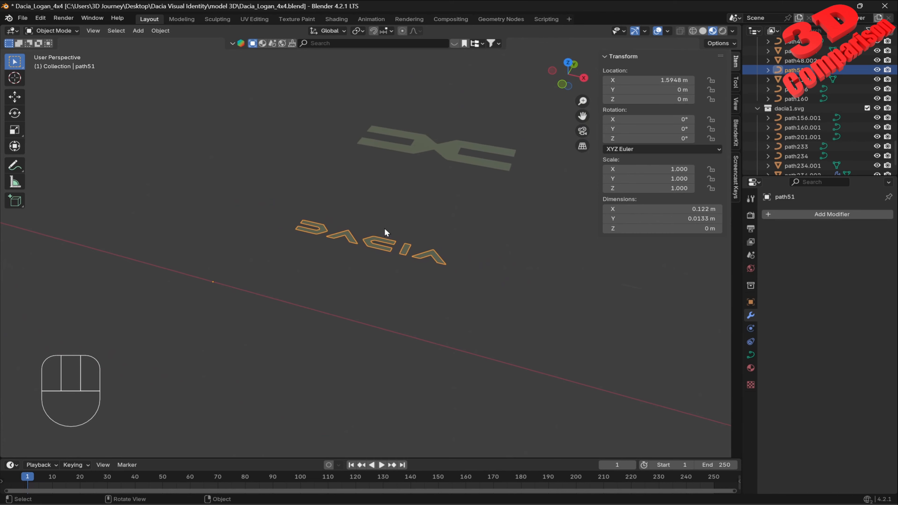
scroll(487, 237, "down", 2)
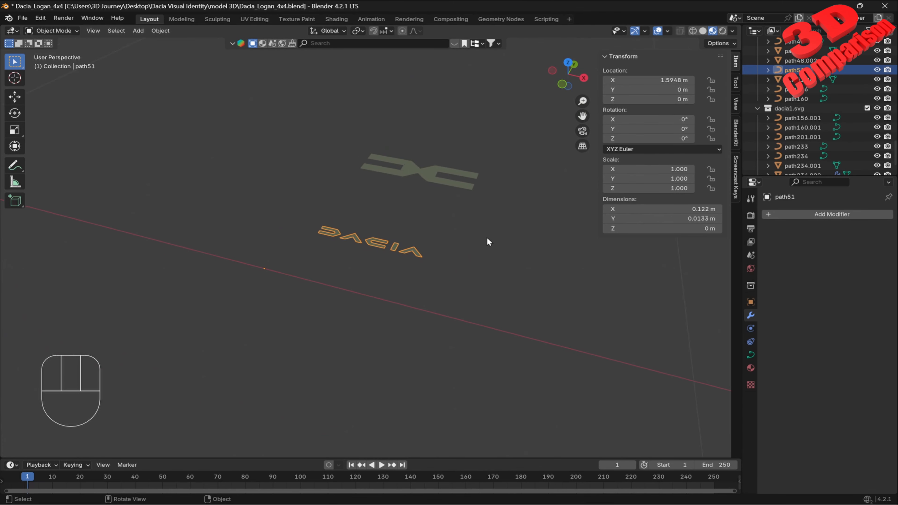
key("g")
left_click(467, 233)
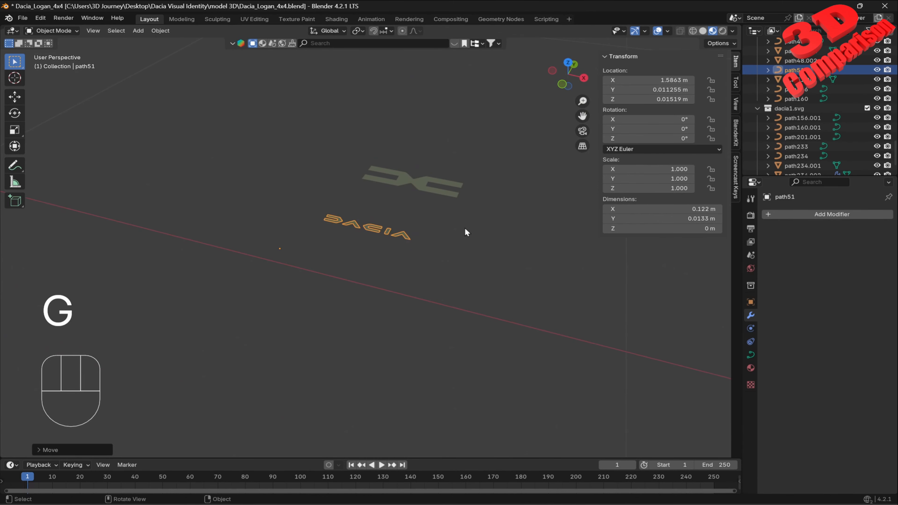
key("ctrl+z")
- Set the DACIA lettering's origin to its geometry
scroll(379, 233, "up", 2)
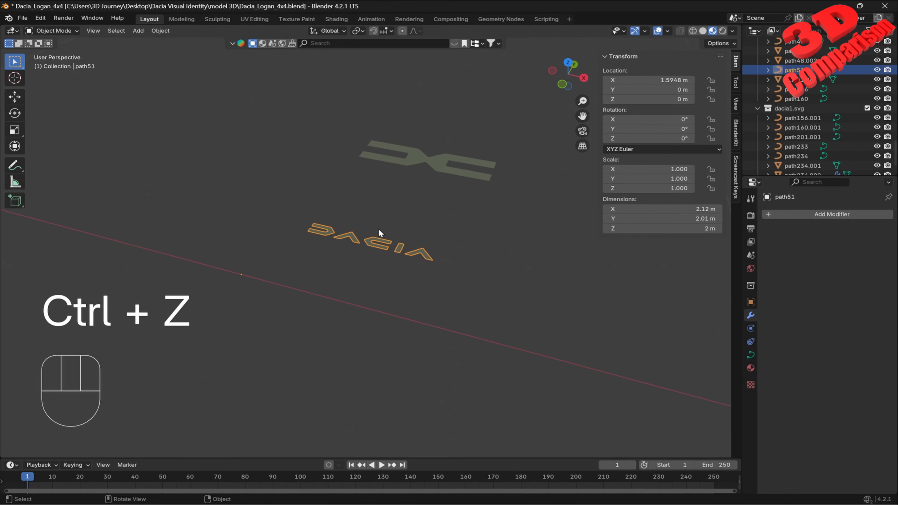
left_click(165, 31)
mouse_move(204, 54)
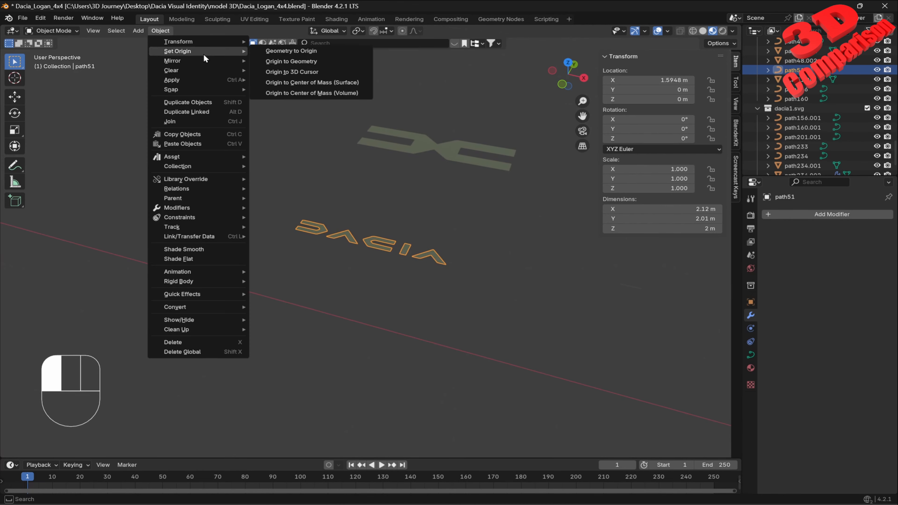
left_click(300, 62)
- Try to extrude all the lettering's curve points along Z in Edit Mode, and return to Object Mode
key("Tab")
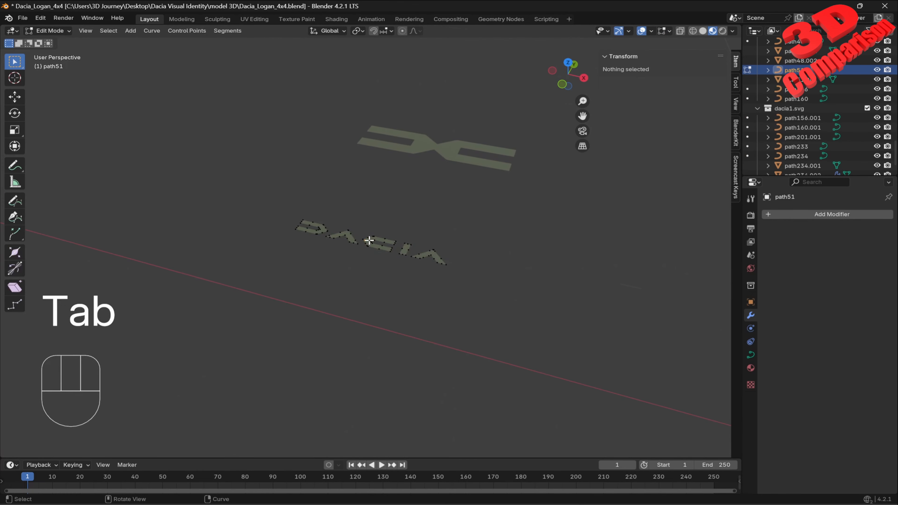
key("a")
key("e")
key("z")
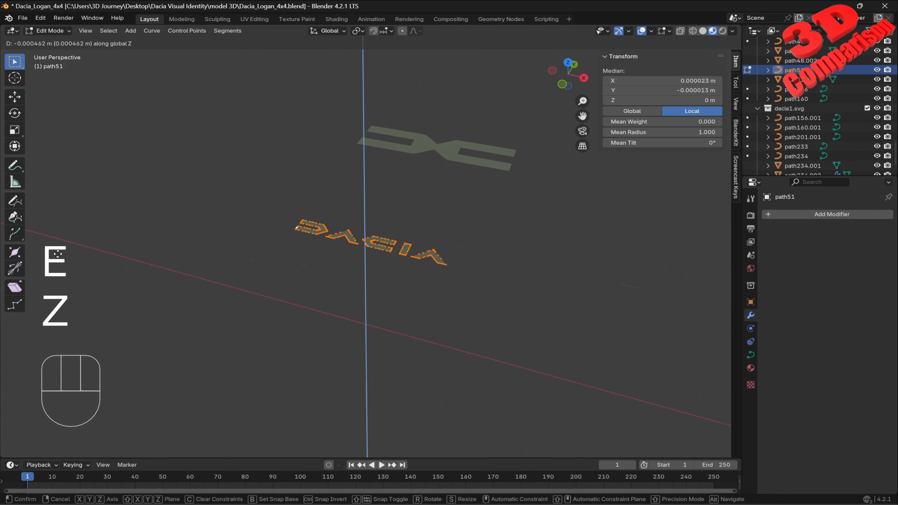
key("Tab")
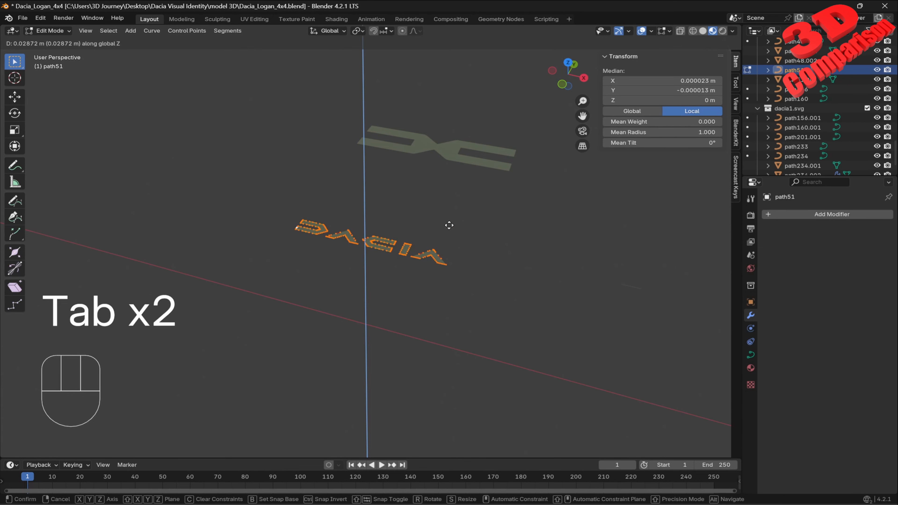
right_click(72, 34)
left_click(58, 30)
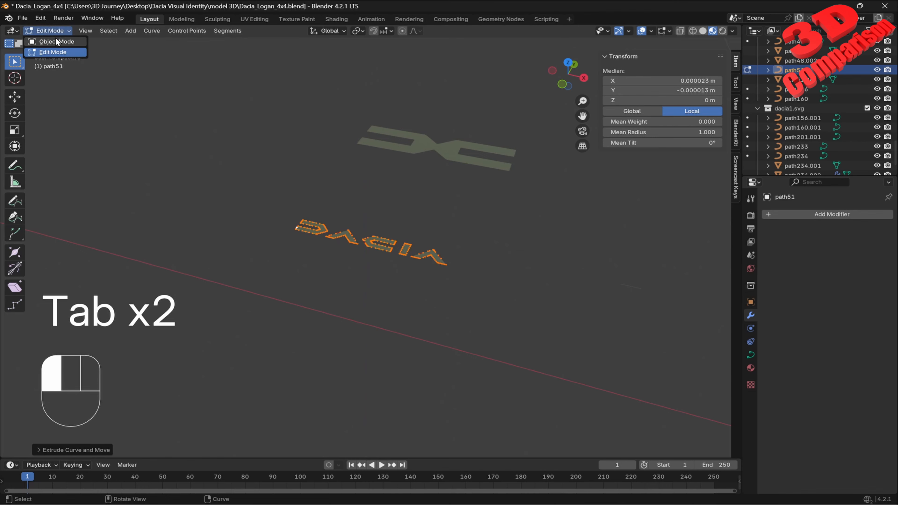
left_click(42, 42)
- Convert the DACIA lettering curve to a mesh
left_click(380, 236)
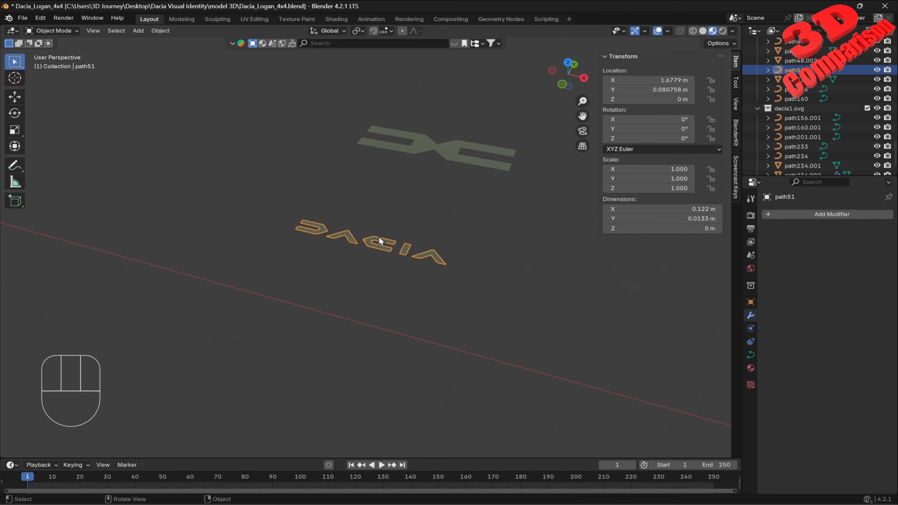
scroll(384, 244, "up", 2)
right_click(391, 238)
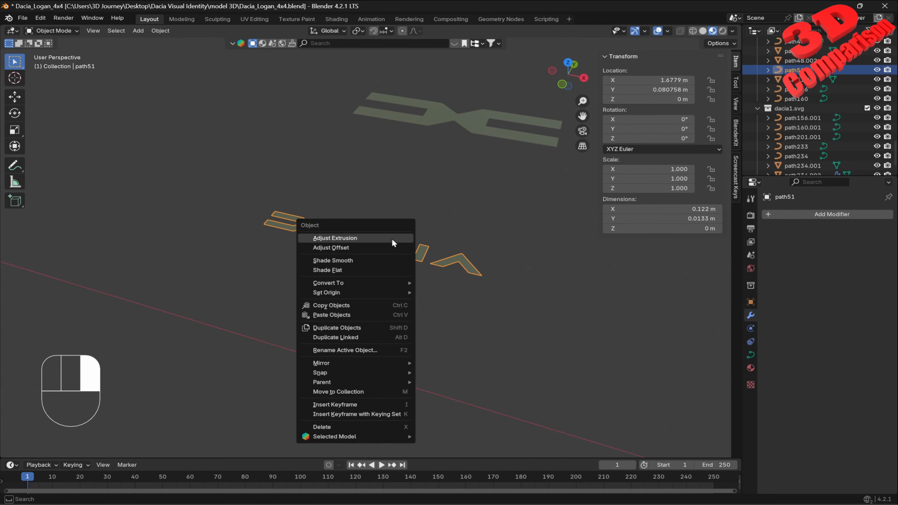
mouse_move(354, 283)
left_click(446, 287)
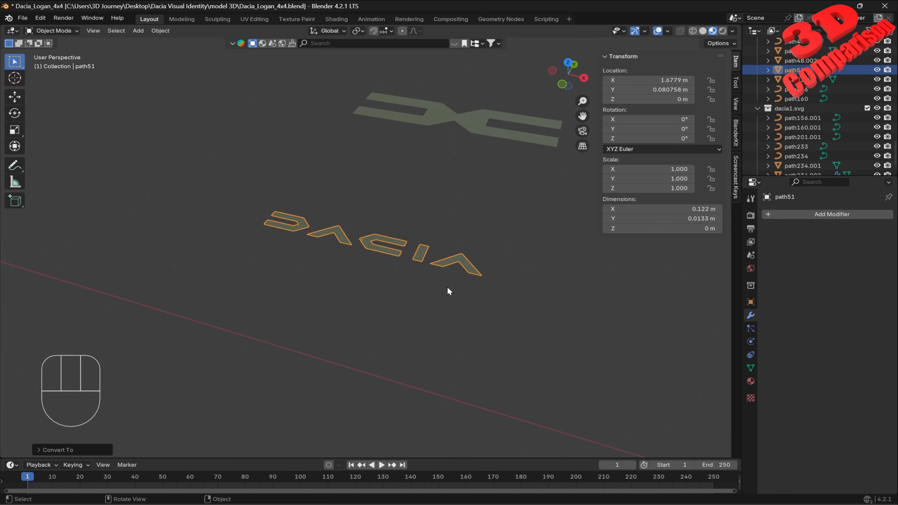
- Extrude the whole lettering mesh about 0.0055 m downward along Z in Edit Mode, and return to Object Mode
key("Tab")
key("a")
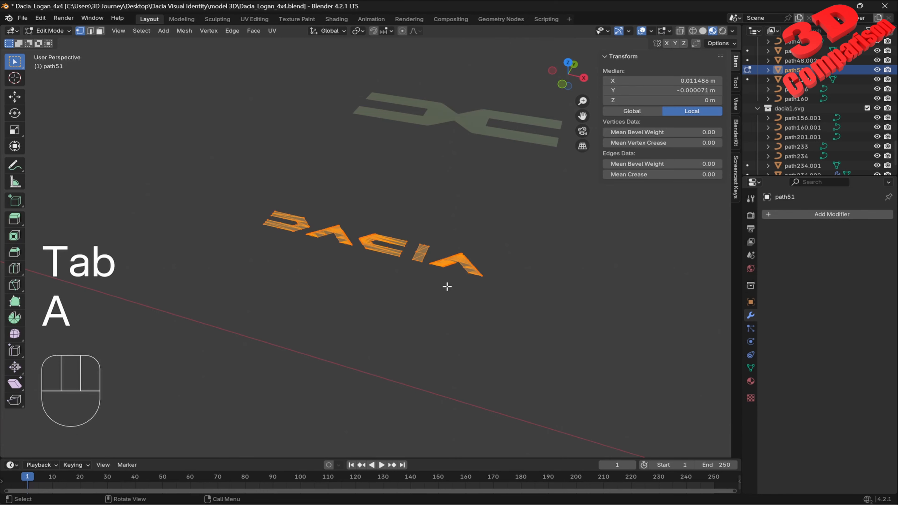
key("e")
key("z")
key("z")
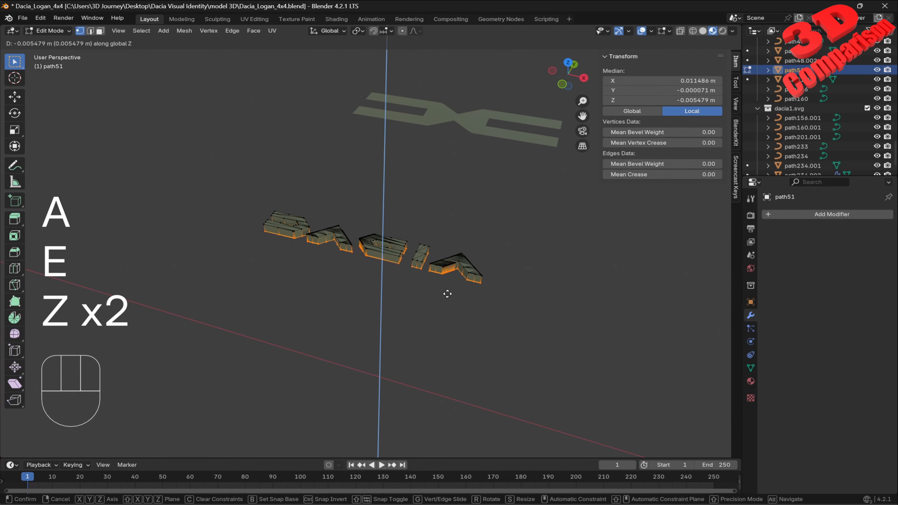
left_click(447, 294)
key("Tab")
- Scale the DACIA lettering up uniformly to about 3.03
scroll(414, 245, "down", 6)
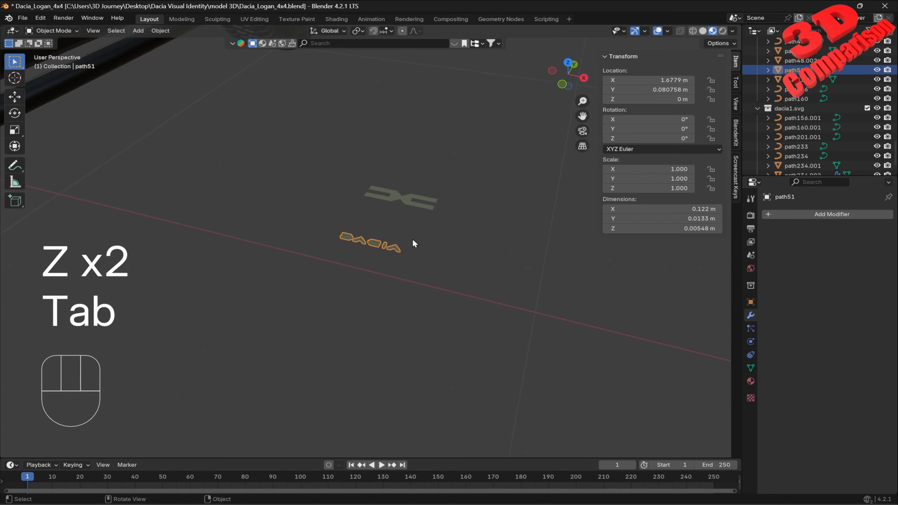
scroll(413, 239, "down", 3)
key("s")
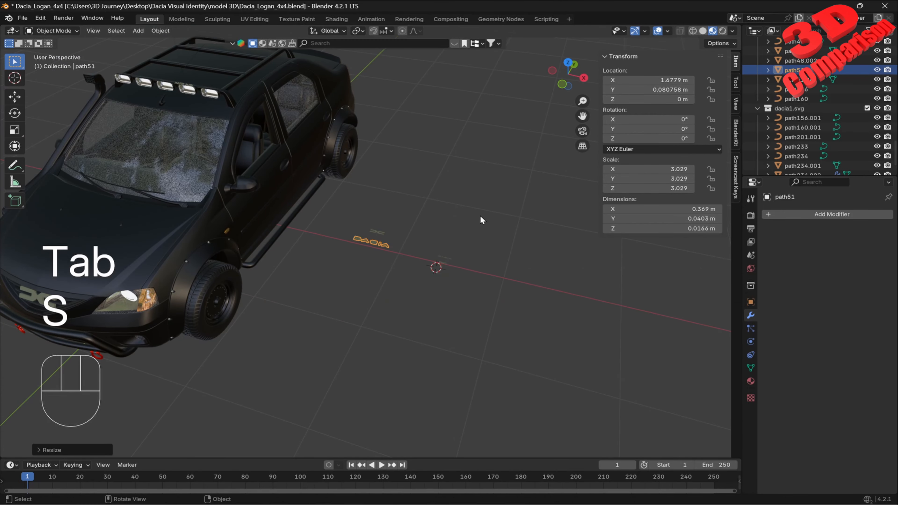
left_click(480, 215)
- Move the lettering with a snap base point onto the steering wheel inside the car and frame it
middle_click_drag(480, 216, 317, 210)
scroll(355, 209, "up", 4)
middle_click_drag(397, 201, 361, 282, "shift")
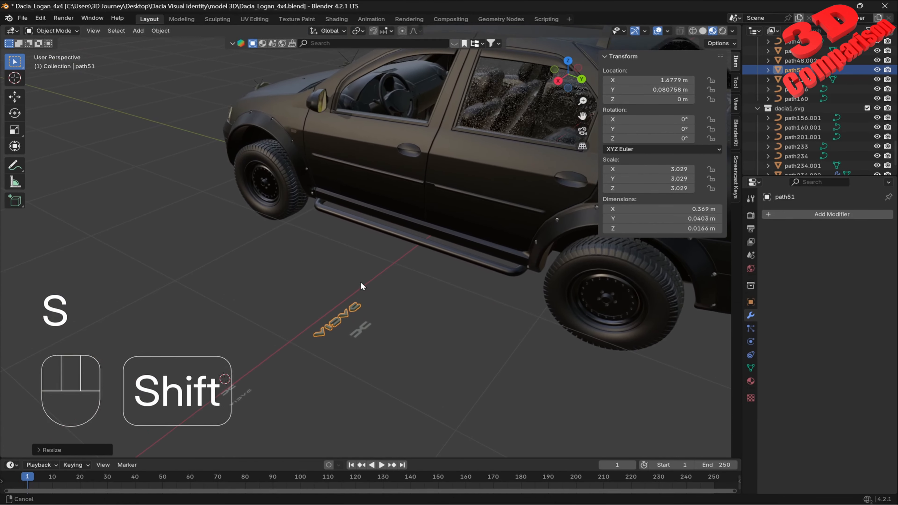
key("g")
key("b")
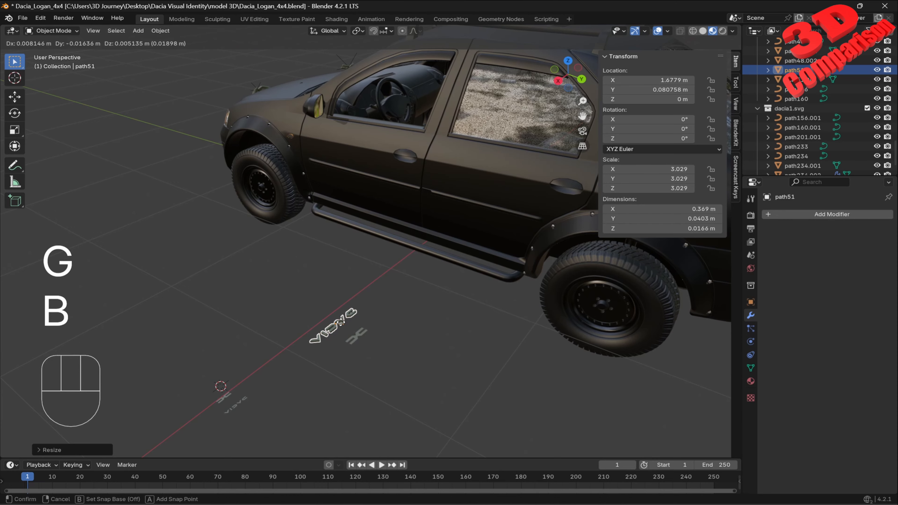
left_click(398, 104)
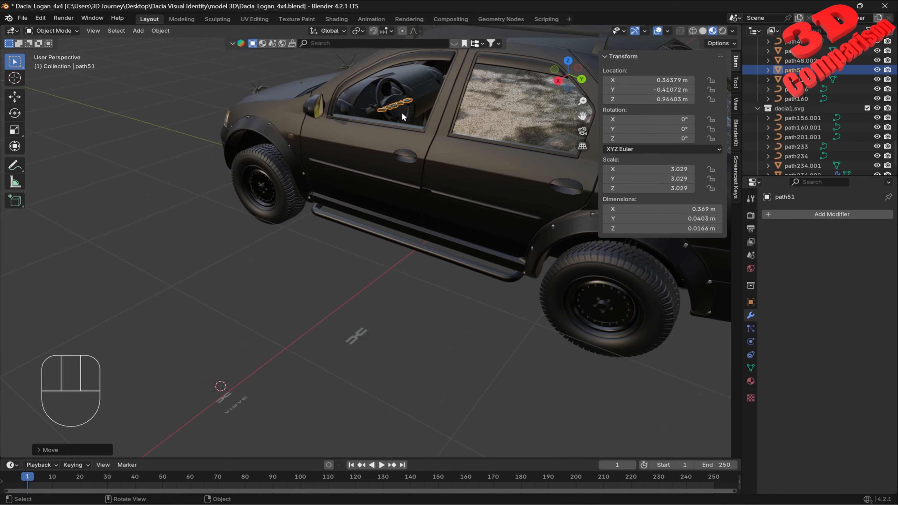
key("KP_Decimal")
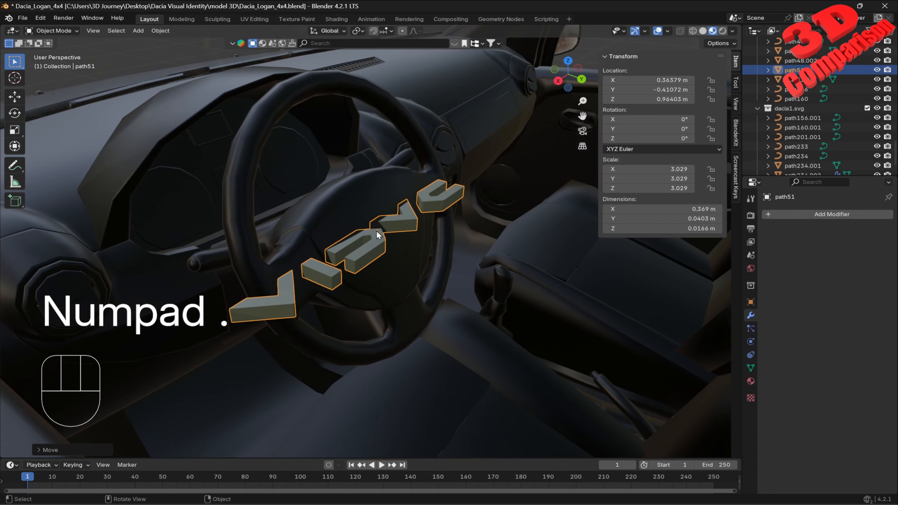
- Rotate the DACIA lettering 180° about the global Z axis
middle_click_drag(406, 265, 427, 272)
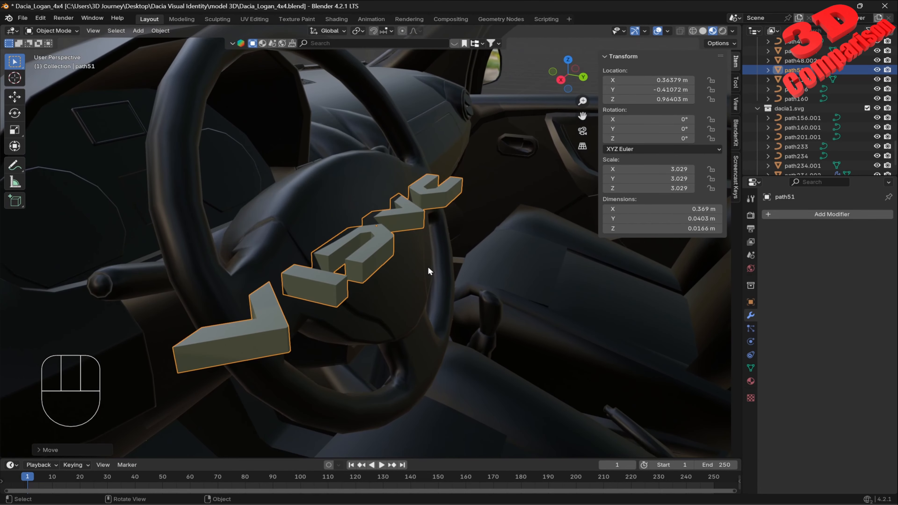
key("r")
key("Escape")
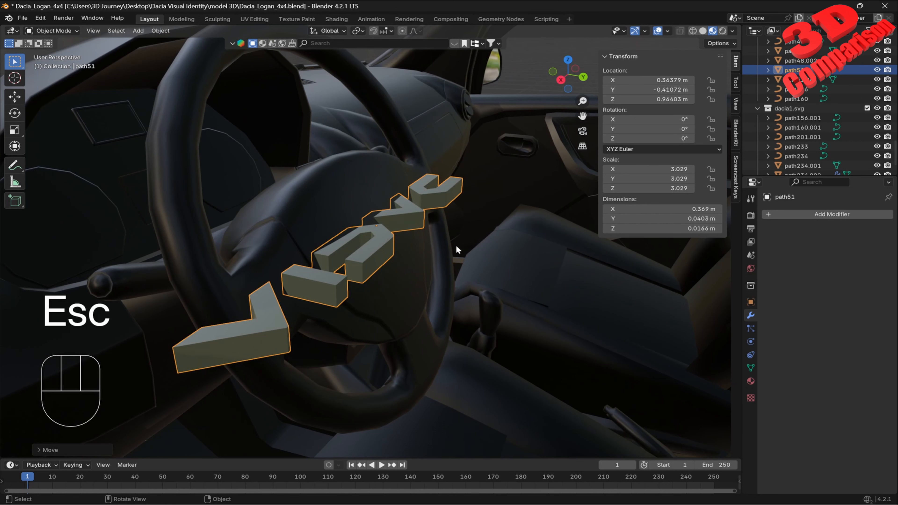
key("r")
key("z")
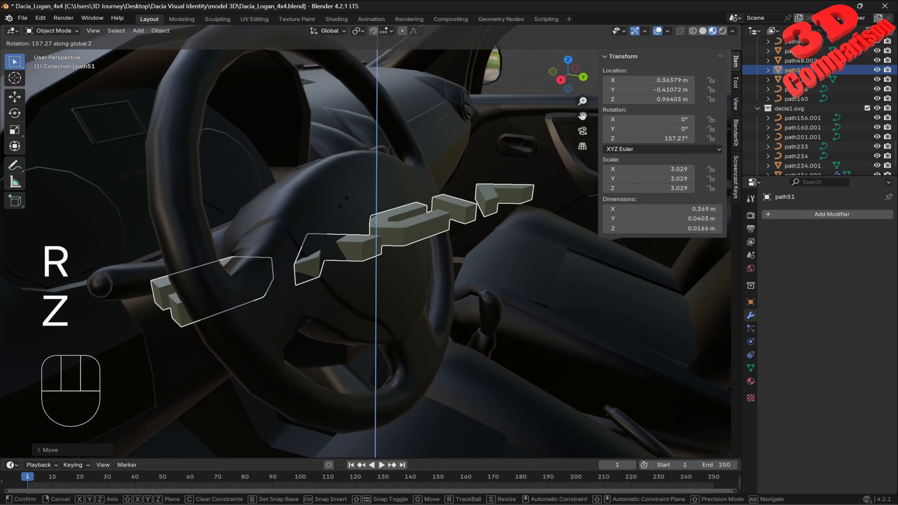
key("KP_1")
key("KP_8")
key("KP_0")
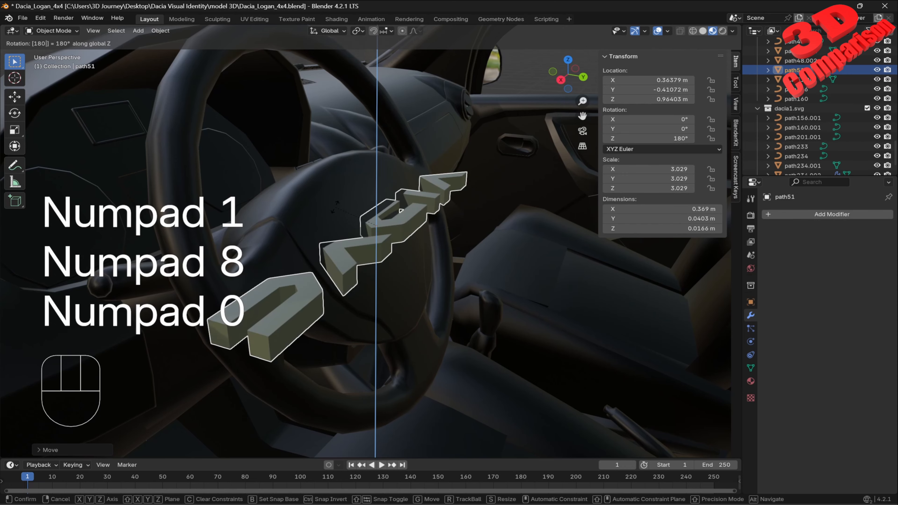
key("KP_Enter")
key("r")
key("x")
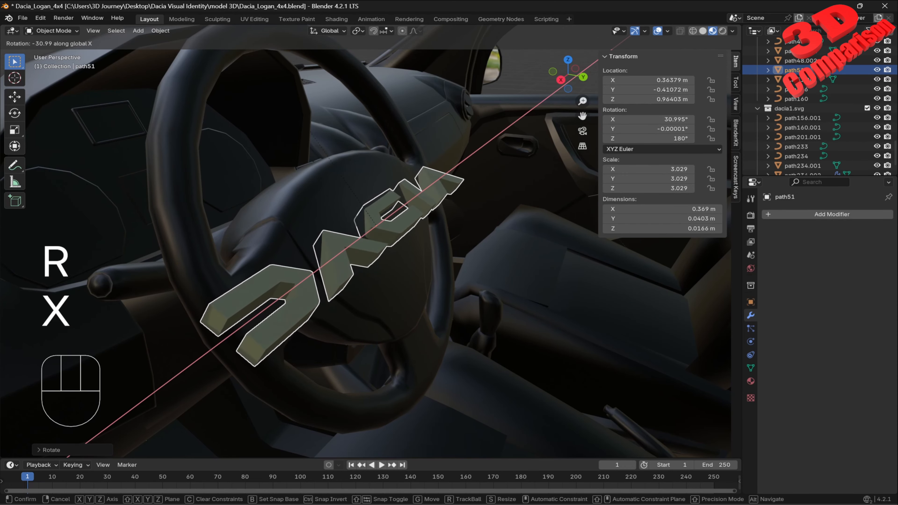
left_click(258, 312)
key("r")
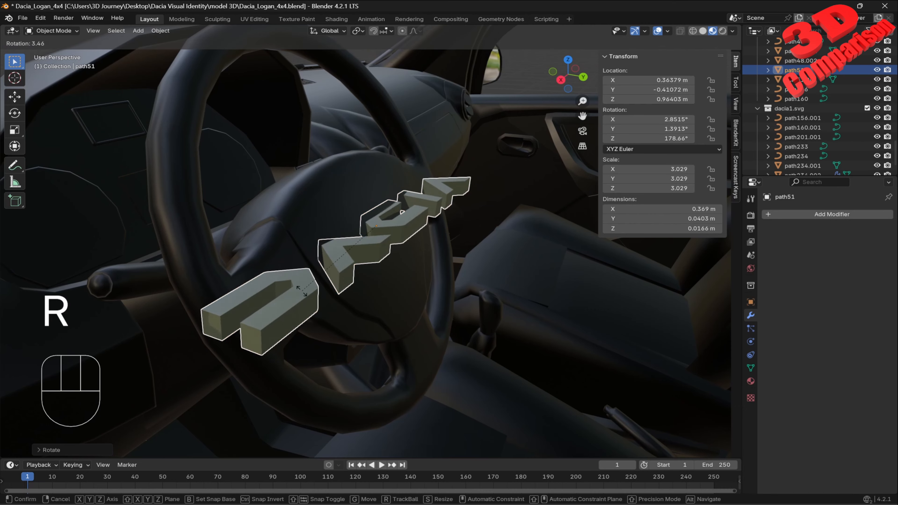
key("Escape")
- Rotate the lettering -66° about the global X axis to tilt it like the steering wheel
key("r")
key("x")
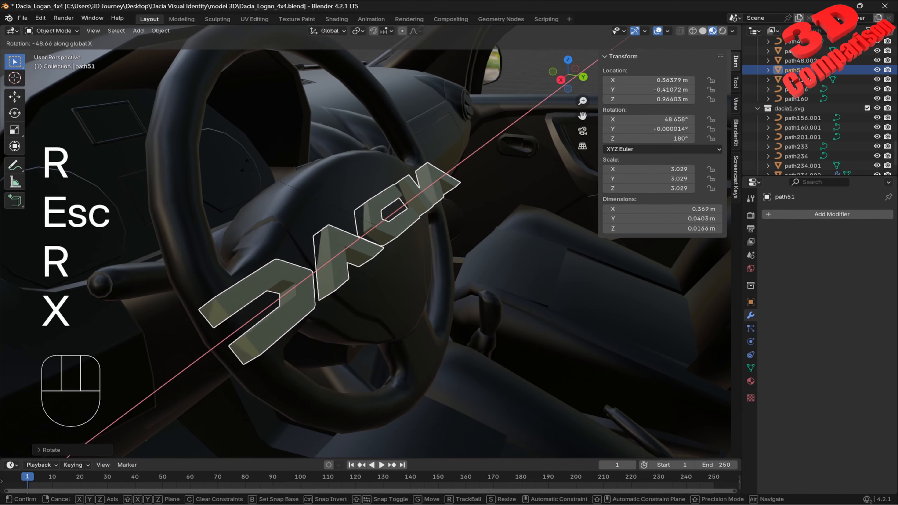
key("KP_Subtract")
key("KP_6")
key("KP_6")
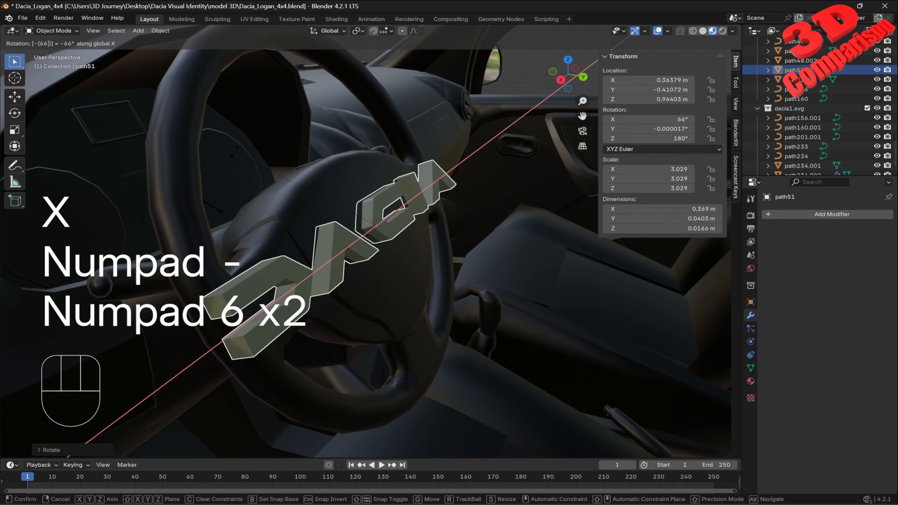
key("KP_Enter")
- Scale the DACIA lettering down uniformly to about 1.75 to suit the steering wheel's centre
middle_click_drag(355, 75, 440, 239)
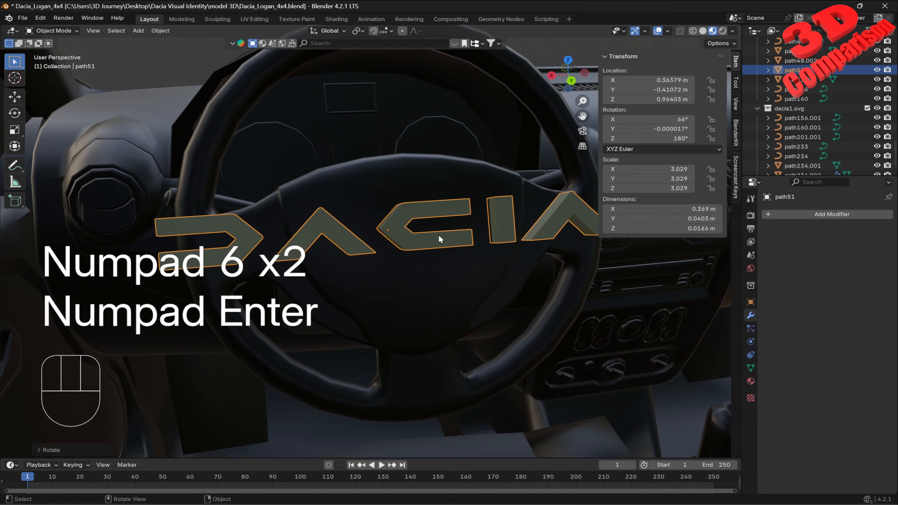
key("s")
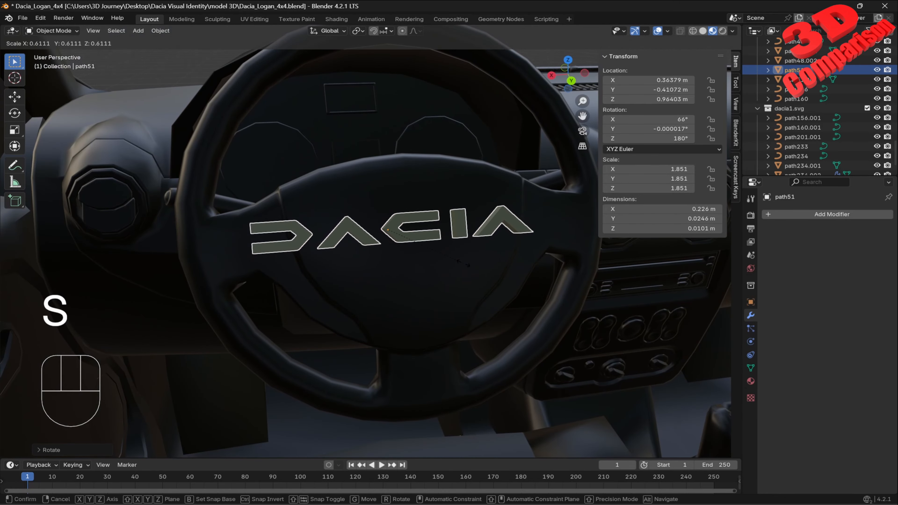
left_click(454, 269)
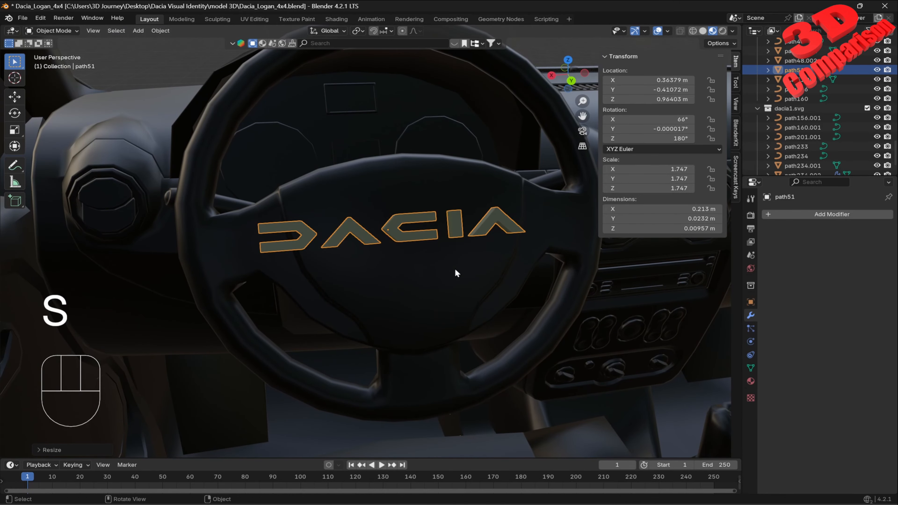
key("KP_7")
key("KP_9")
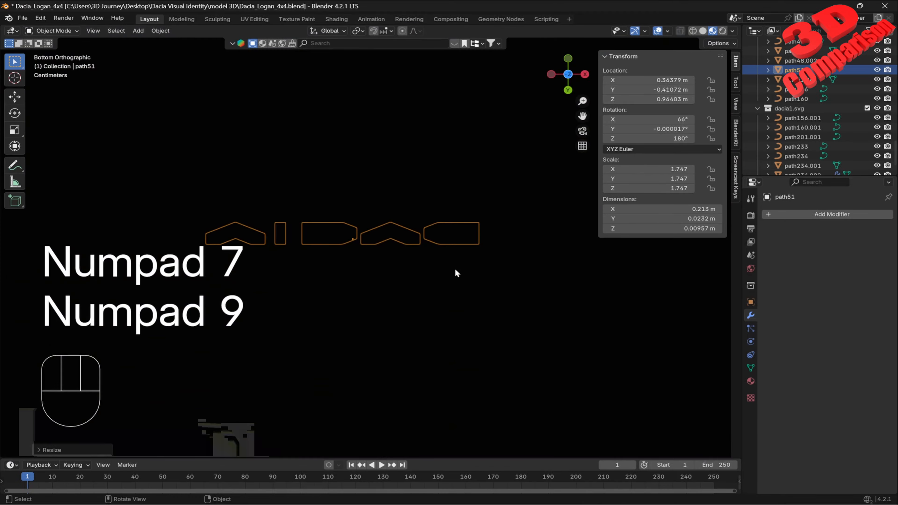
- Set the DACIA lettering's Y rotation to exactly 0°
key("KP_1")
key("KP_Decimal")
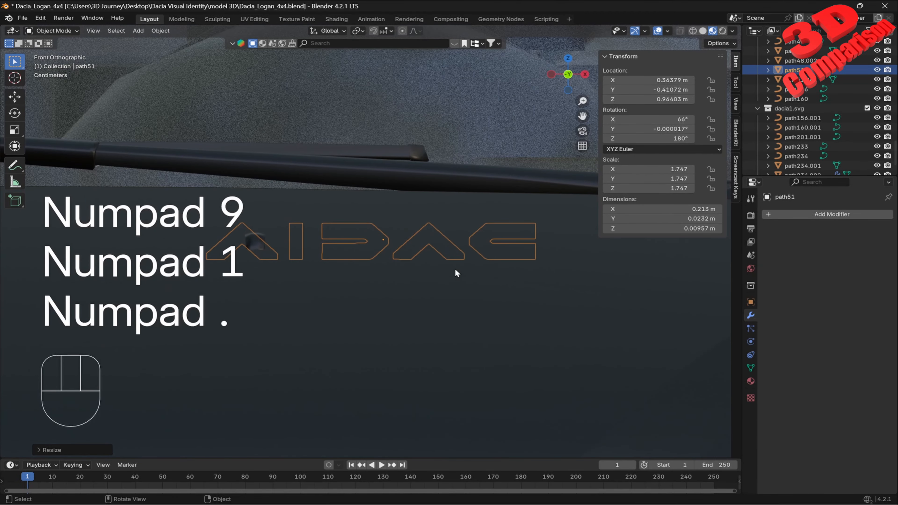
middle_click_drag(508, 256, 323, 268)
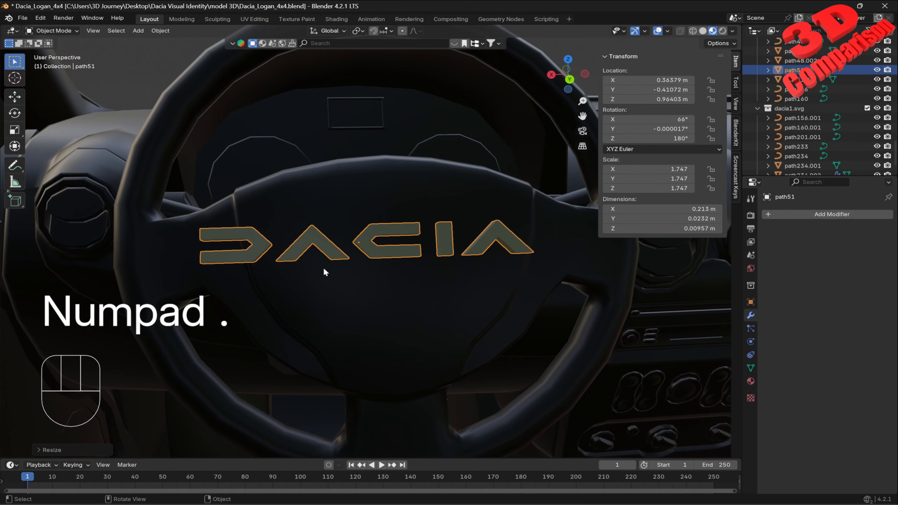
left_click(676, 128)
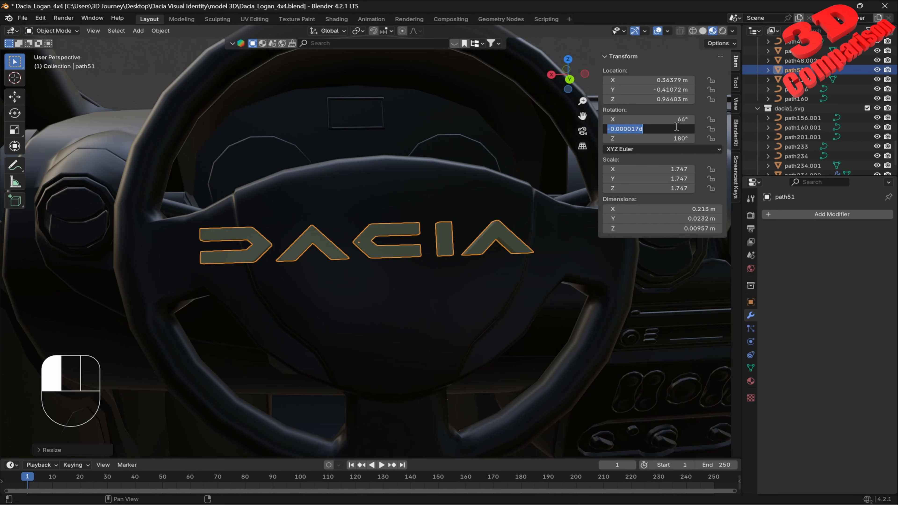
key("Return")
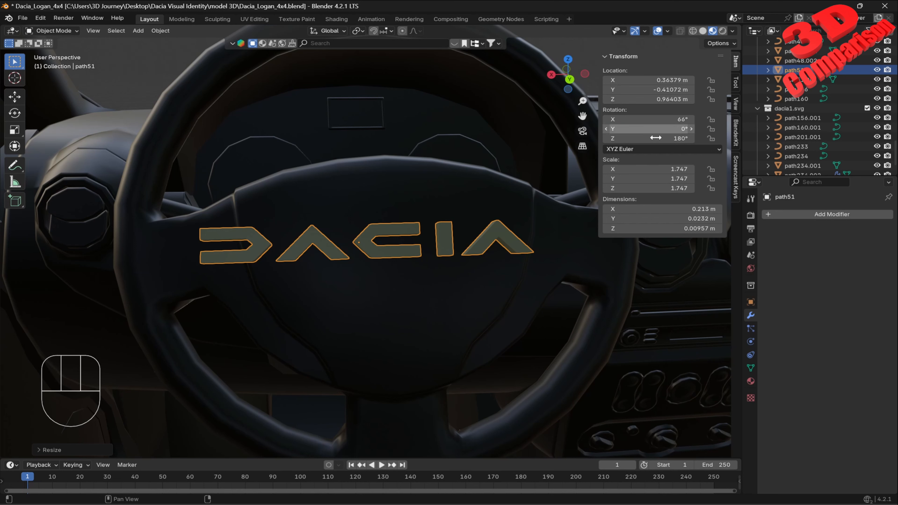
- Scale the DACIA lettering down uniformly to about 1.24 and move it to the centre of the steering wheel pad
key("s")
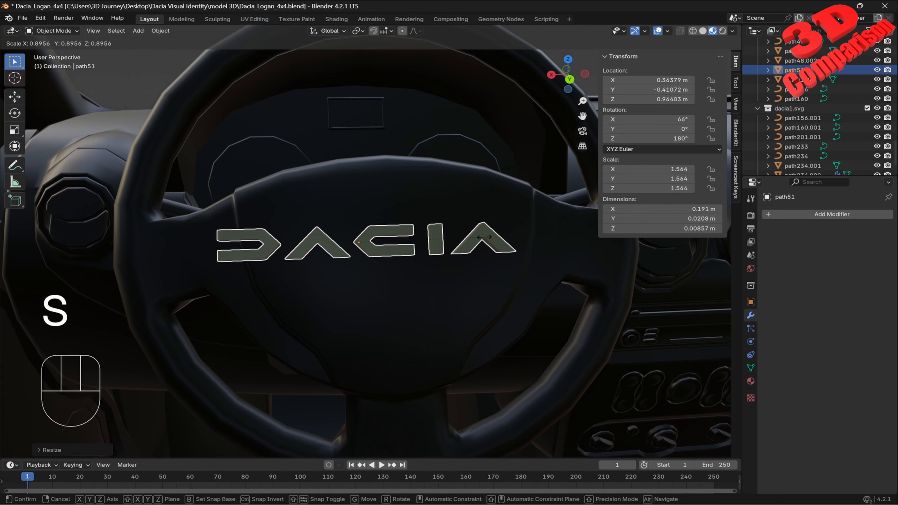
key("g")
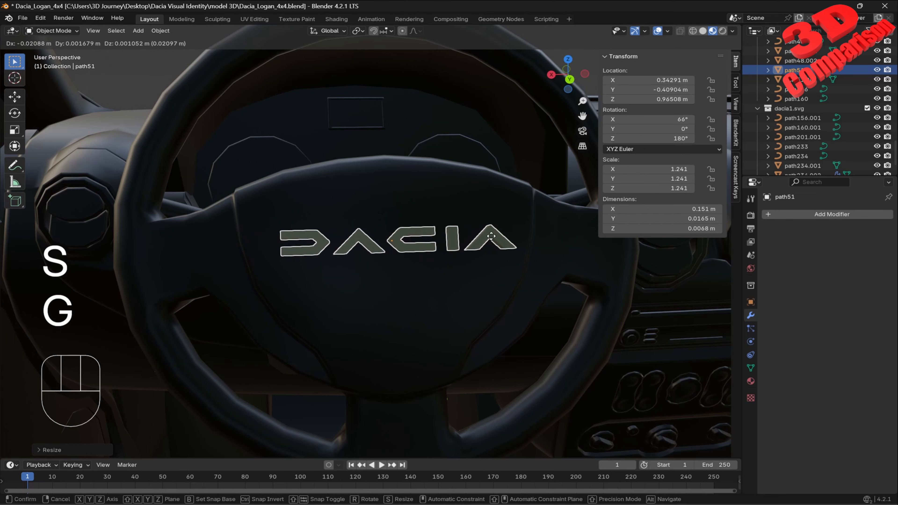
left_click(486, 233)
- Switch the transform orientation to Local and move the lettering about 0.0086 m along its negative local Z axis, toward the steering wheel
middle_click_drag(454, 265, 341, 164)
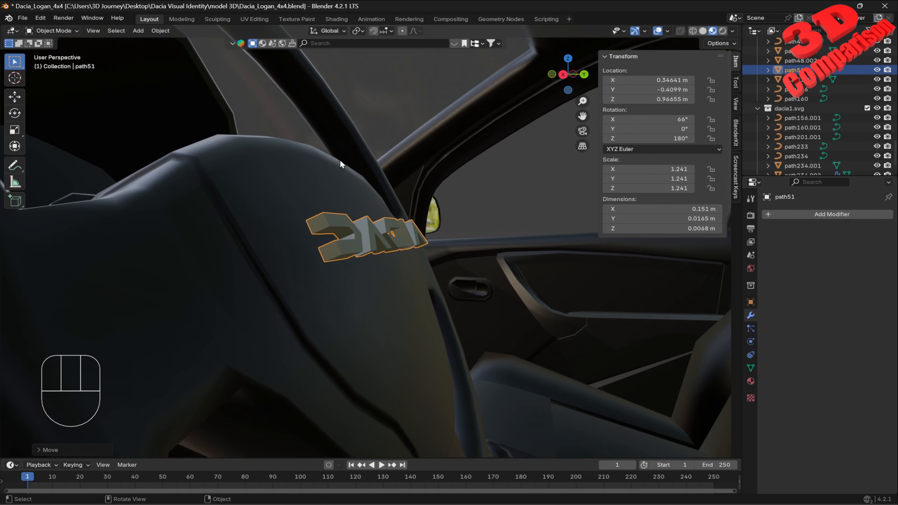
left_click(331, 32)
left_click(320, 75)
key("g")
key("z")
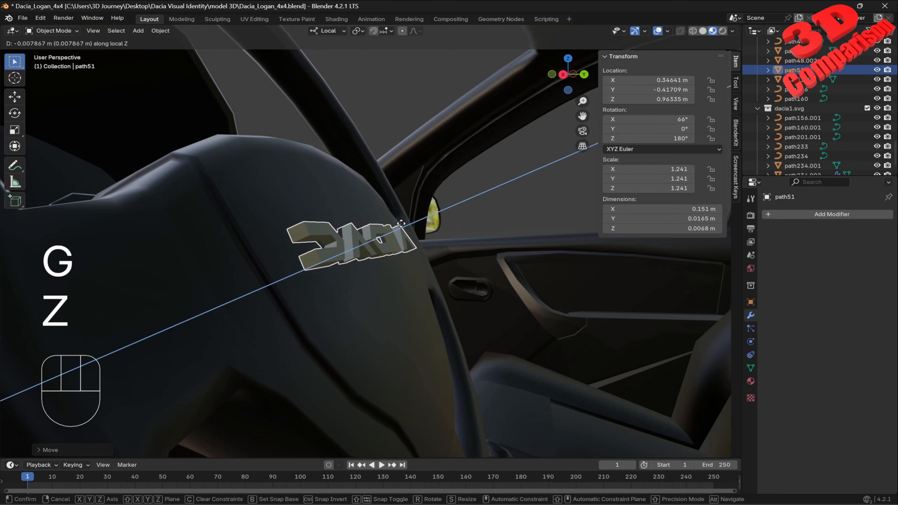
left_click(406, 226)
middle_click_drag(407, 227, 385, 246)
mouse_move(445, 259)
middle_mouse_down()
mouse_move(375, 261)
mouse_move(454, 260)
middle_mouse_up()
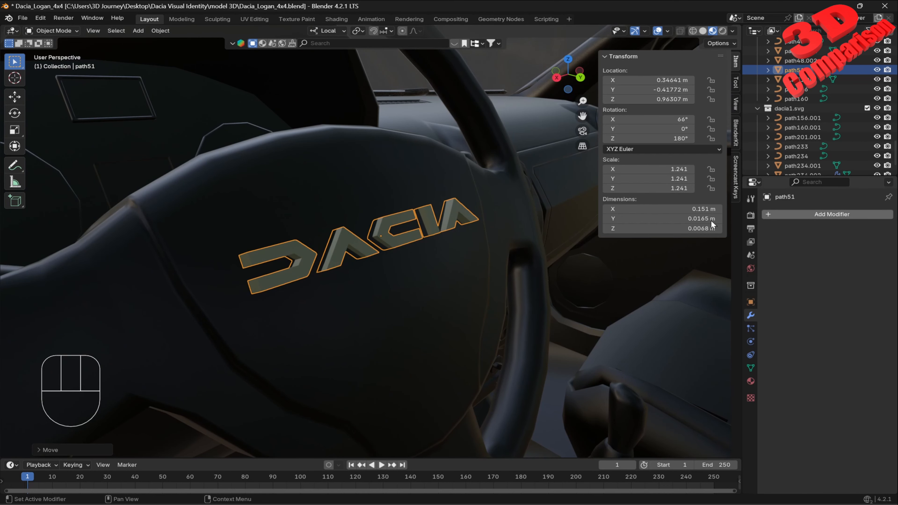
- Set the Simple Deform bend angle of the emblem in front of the grille to 64.9°
scroll(418, 222, "down", 12)
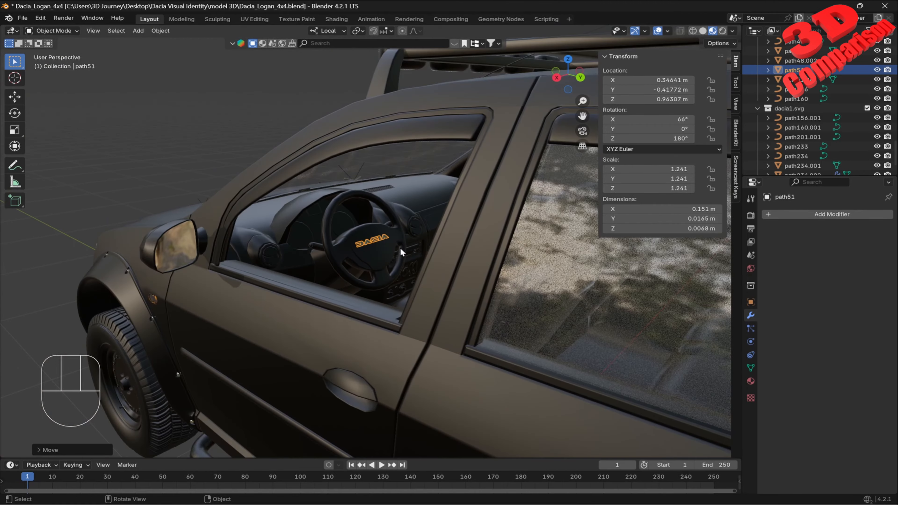
middle_click_drag(394, 263, 491, 255)
left_click(510, 314, "shift")
middle_click_drag(511, 314, 492, 219, "shift")
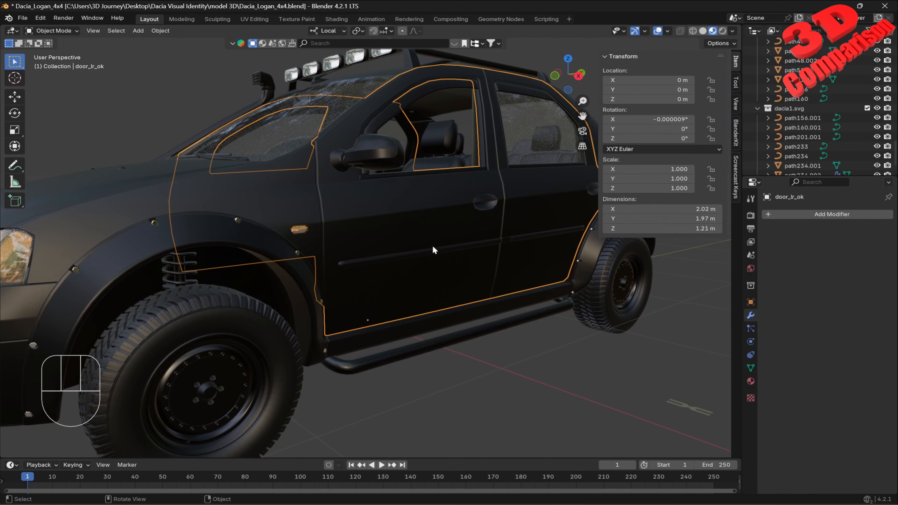
scroll(376, 246, "down", 4)
middle_click_drag(376, 246, 353, 236)
middle_click_drag(353, 236, 427, 225)
scroll(409, 232, "down", 6)
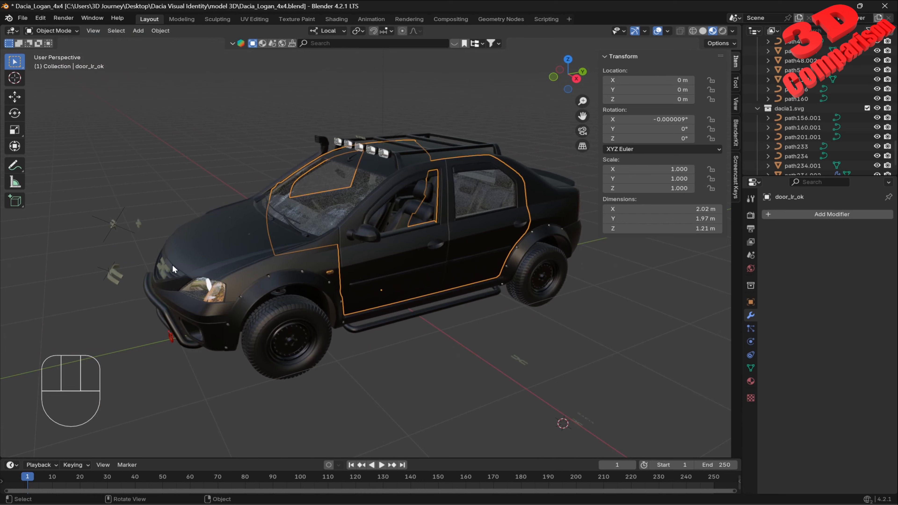
left_click(162, 268)
left_click(115, 275)
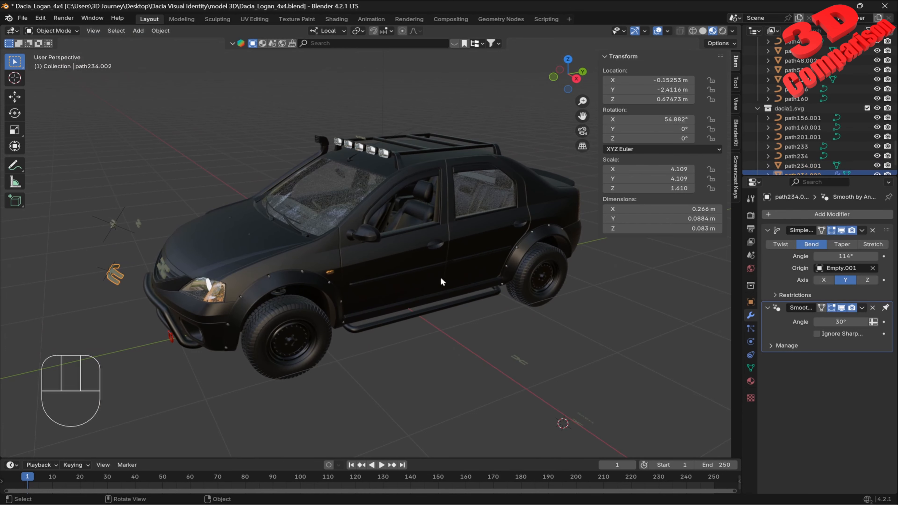
mouse_move(841, 256)
left_mouse_down()
mouse_move(859, 256)
mouse_move(850, 256)
left_mouse_up()
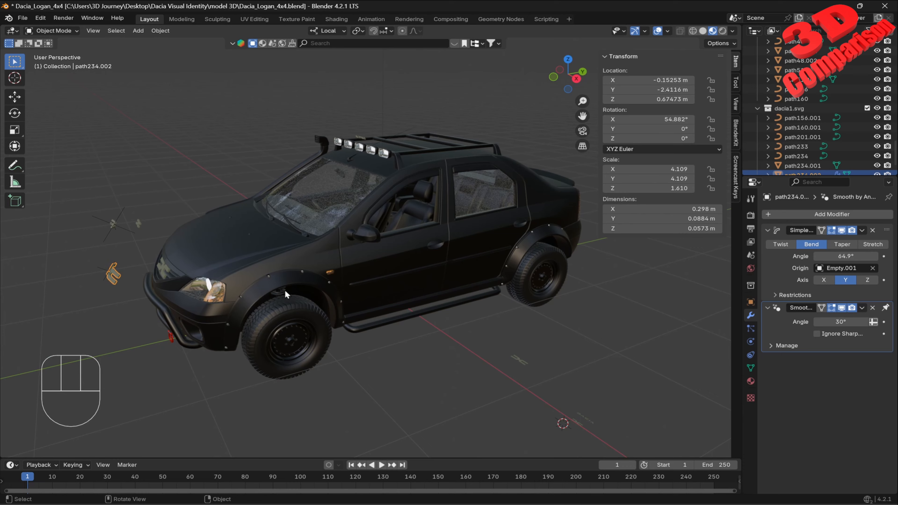
- Duplicate the bent front emblem together with its origin empty and move the copy to the rear of the car
left_click(160, 268)
left_click_drag(118, 298, 120, 301)
key("shift+d")
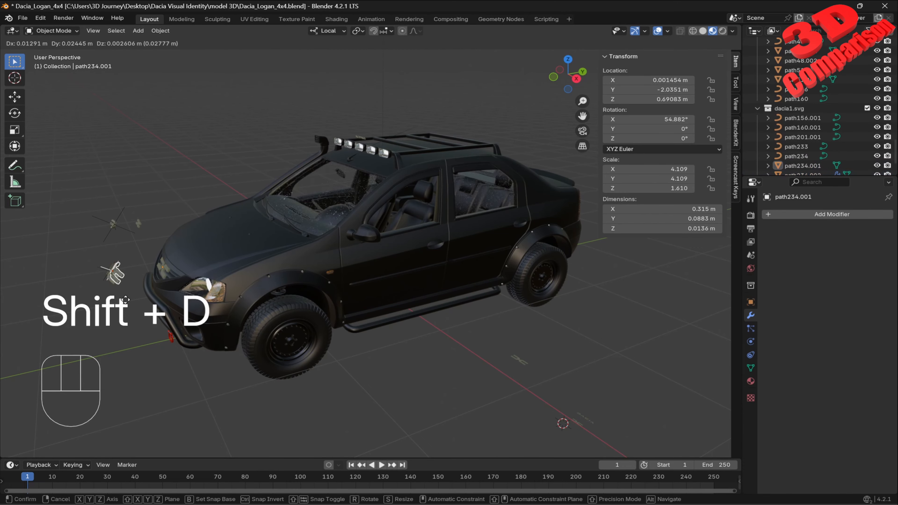
left_click(575, 198)
middle_click_drag(575, 199, 493, 226)
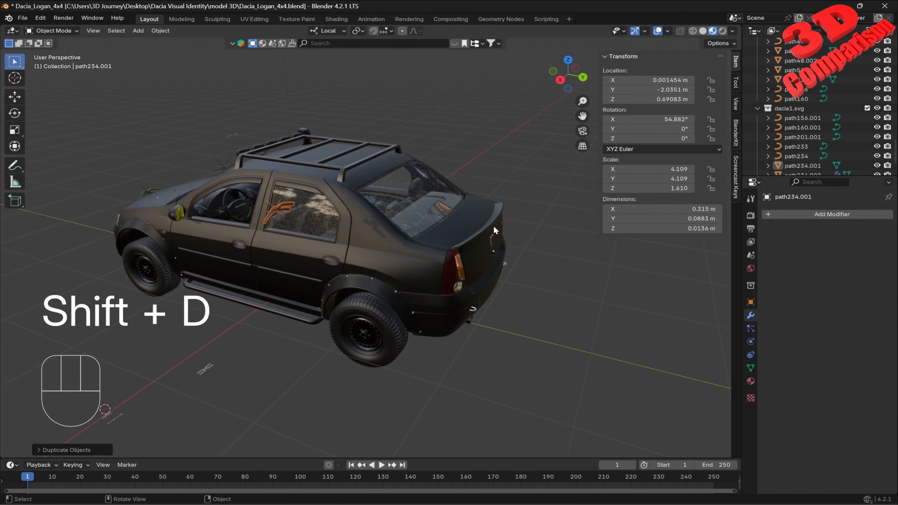
key("g")
left_click(637, 271)
- Reduce the Simple Deform bend angle of the copied rear emblem to 9.1°
scroll(637, 271, "up", 3)
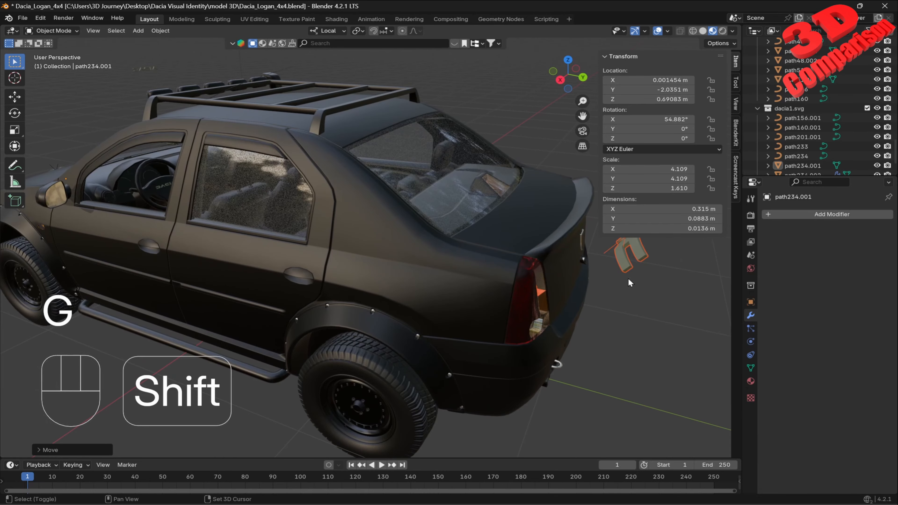
middle_click_drag(628, 278, 511, 265, "shift")
left_click(576, 266)
left_click(433, 215)
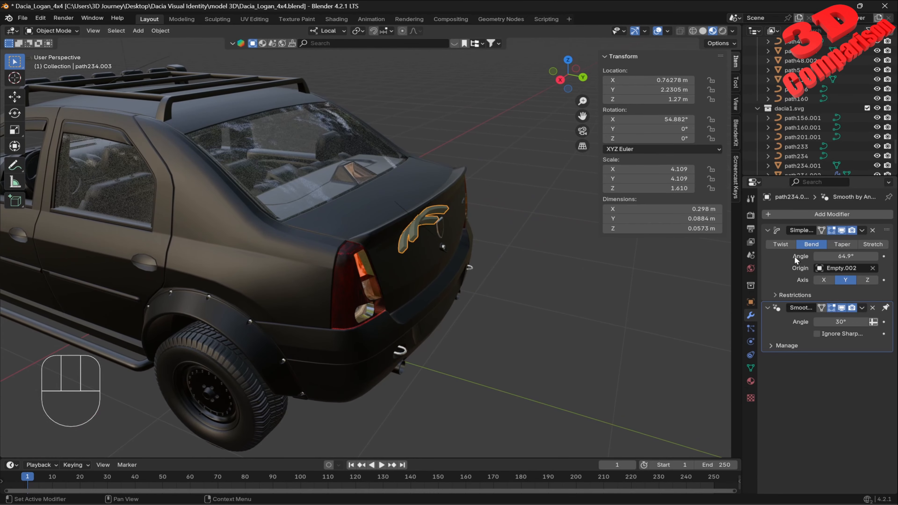
left_click_drag(845, 256, 792, 256)
- Separate the old shield badge's inner plate from the boot mesh as its own object and delete it
middle_click_drag(536, 261, 472, 254)
scroll(410, 248, "up", 4)
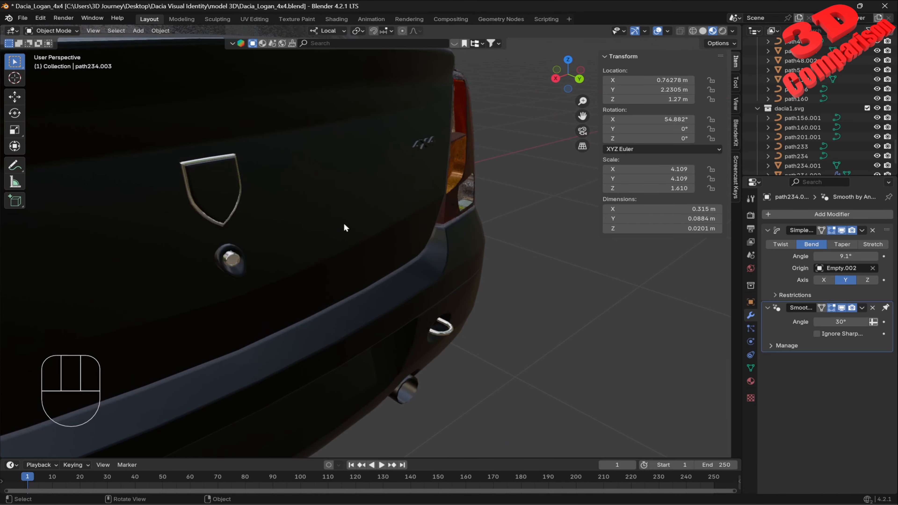
middle_click_drag(247, 194, 340, 237, "shift")
left_click(333, 221)
scroll(333, 221, "down", 4)
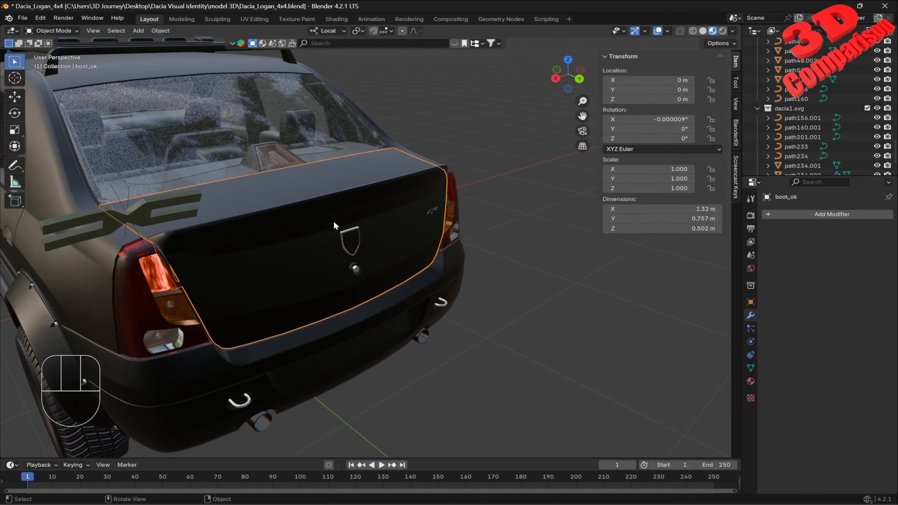
key("Tab")
scroll(339, 224, "up", 4)
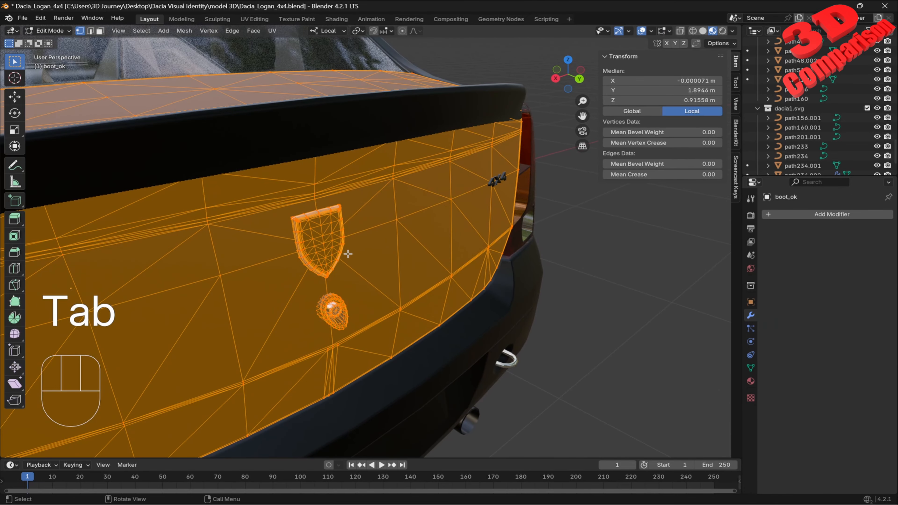
left_click(323, 237)
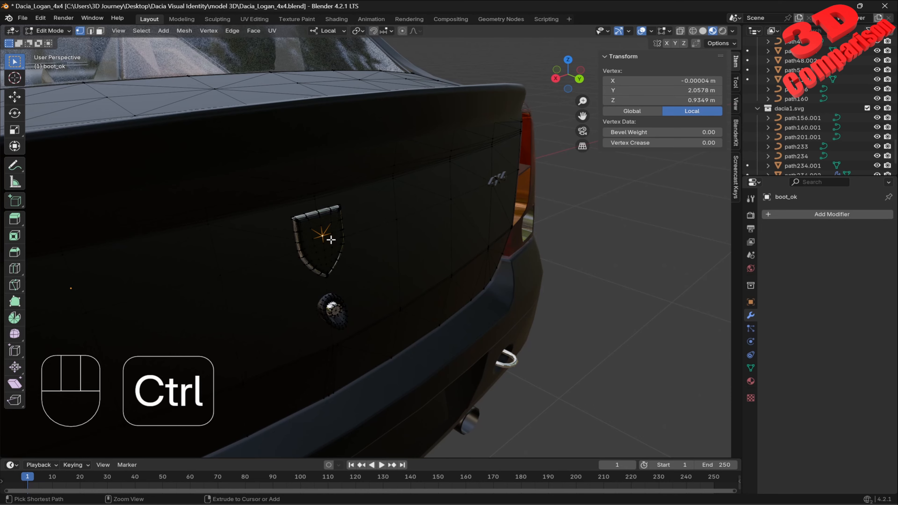
key("ctrl+KP_Add")
key("ctrl+KP_Add")
key("ctrl+KP_Add")
key("ctrl+KP_Add")
key("ctrl+KP_Add")
key("ctrl+KP_Add")
key("ctrl+KP_Add")
key("ctrl+KP_Add")
key("ctrl+KP_Add")
key("ctrl+KP_Add")
key("ctrl+KP_Add")
key("ctrl+KP_Add")
key("ctrl+KP_Add")
key("ctrl+KP_Add")
key("ctrl+KP_Add")
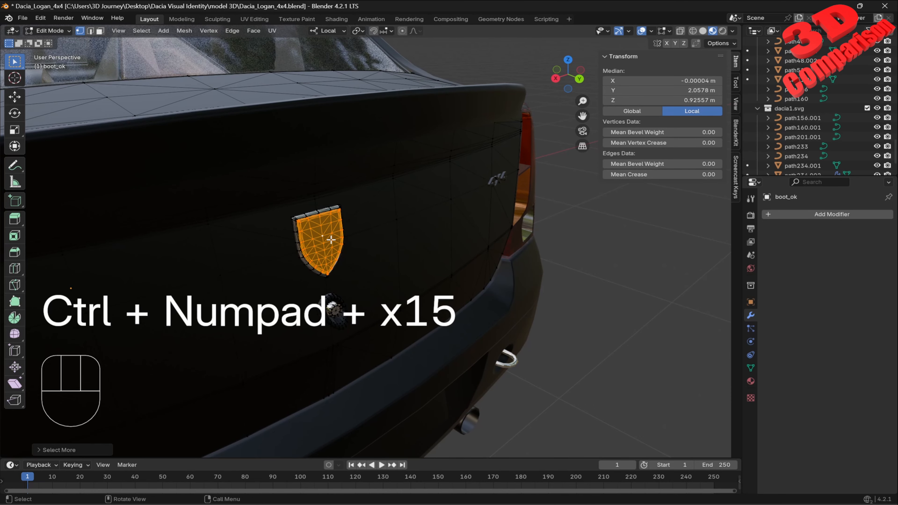
key("p")
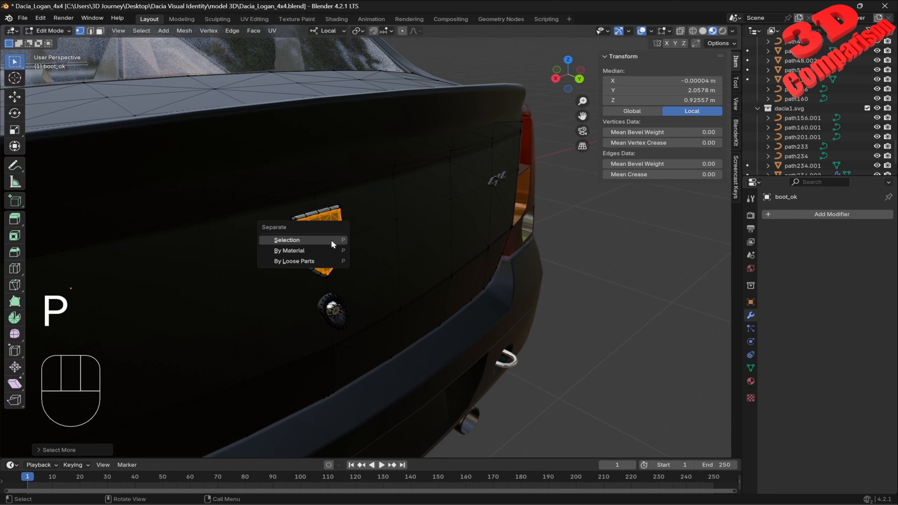
left_click(332, 240)
key("Tab")
left_click(323, 236)
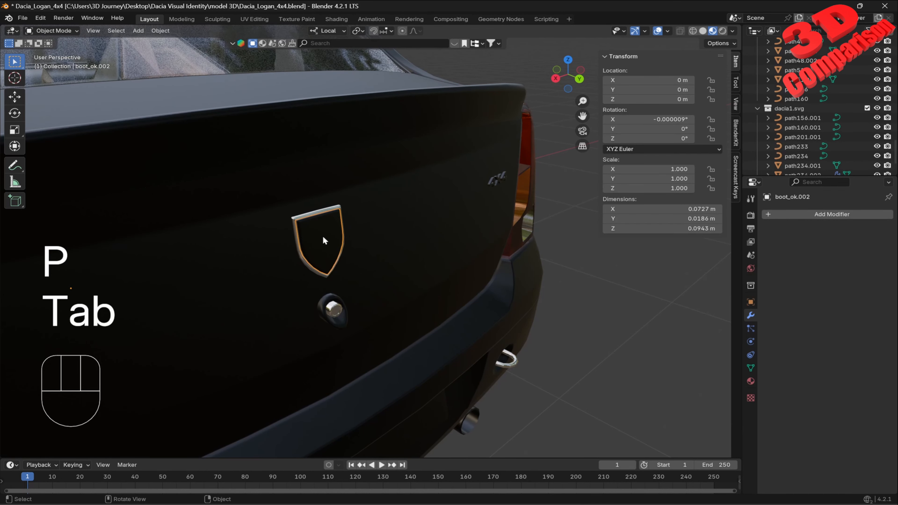
key("Delete")
- Separate the old badge's chrome shield frame from the boot mesh and delete it
scroll(311, 199, "up", 5)
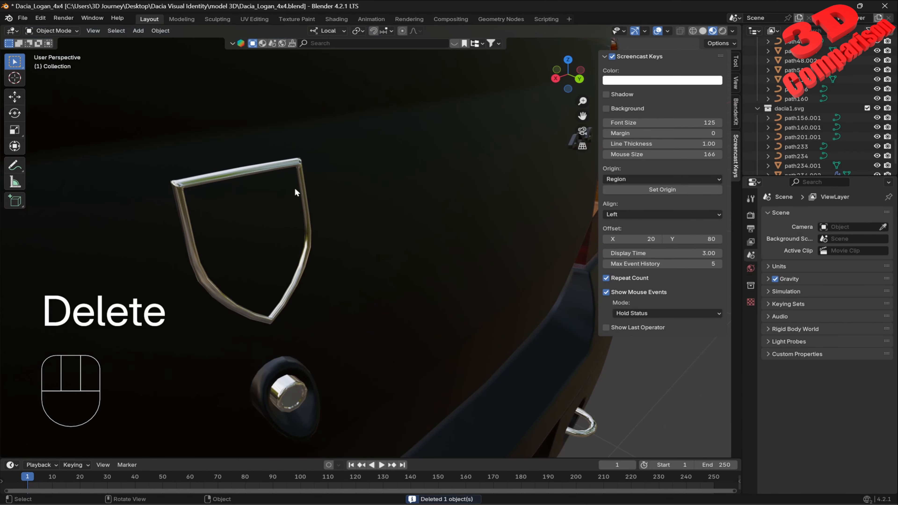
left_click(298, 167)
key("Tab")
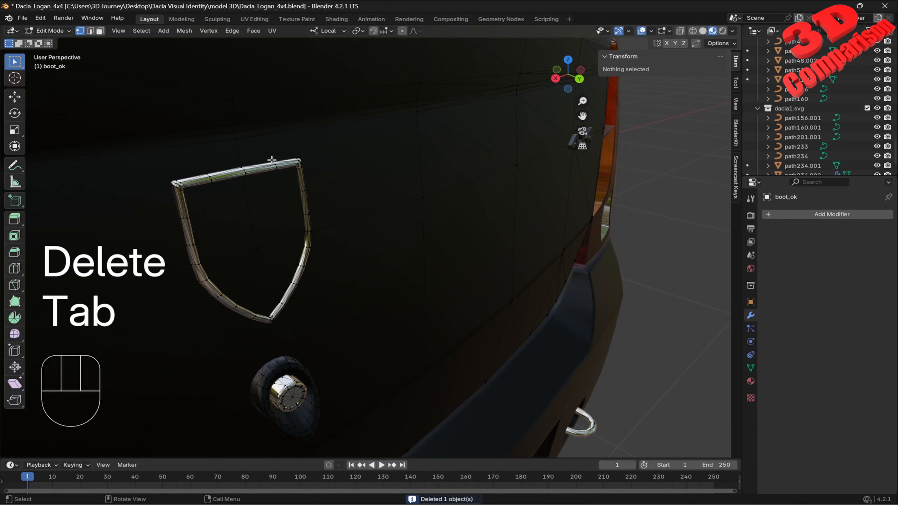
left_click(248, 170)
key("ctrl+KP_Add")
key("ctrl+KP_Add")
key("ctrl+KP_Add")
key("ctrl+KP_Add")
key("ctrl+KP_Add")
key("ctrl+KP_Add")
key("ctrl+KP_Add")
key("ctrl+KP_Add")
key("ctrl+KP_Add")
key("ctrl+KP_Add")
key("ctrl+KP_Add")
key("ctrl+KP_Add")
key("ctrl+KP_Add")
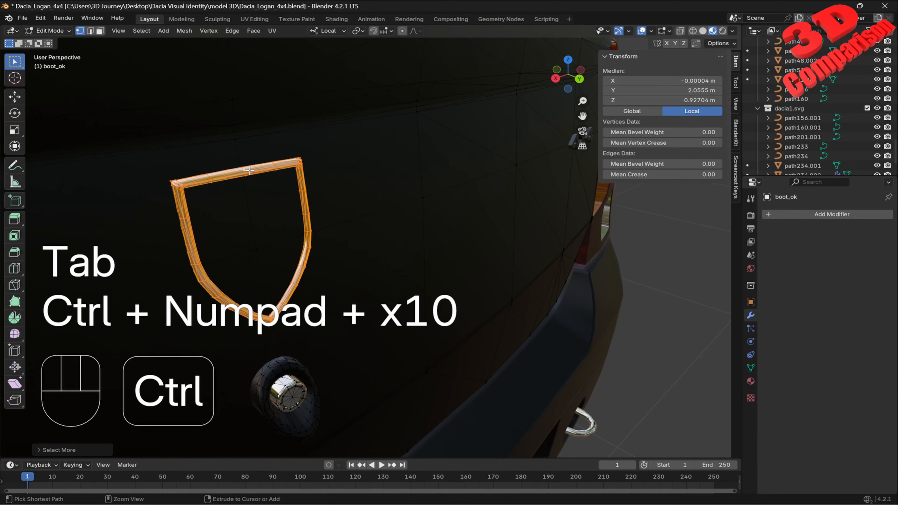
key("p")
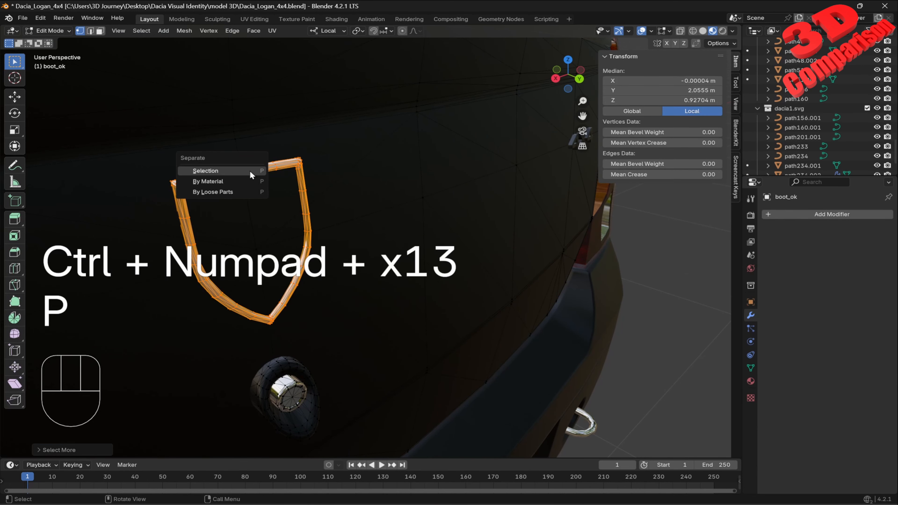
left_click(249, 171)
key("Tab")
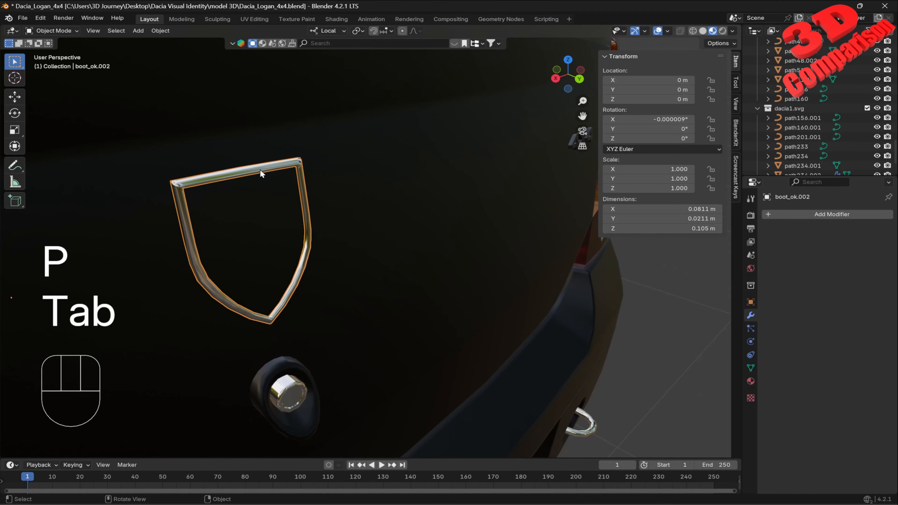
key("Delete")
scroll(283, 229, "up", 2)
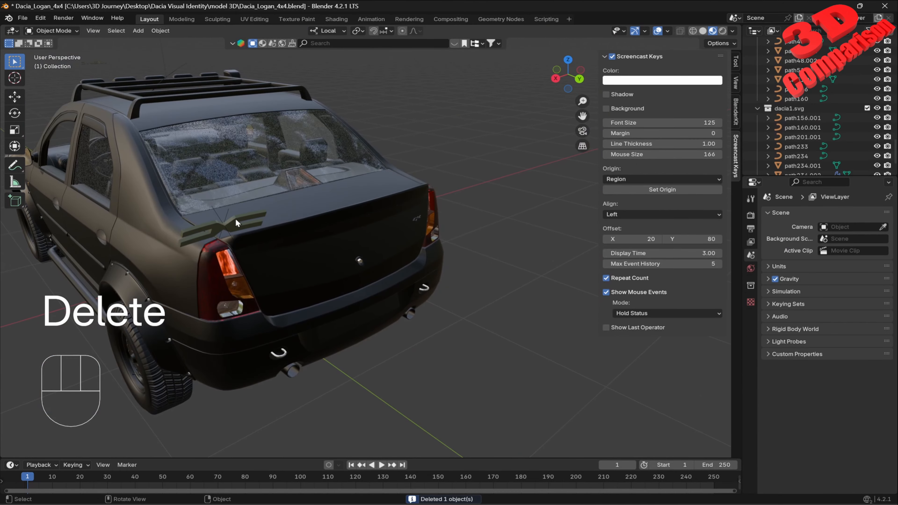
left_click(235, 219)
key("g")
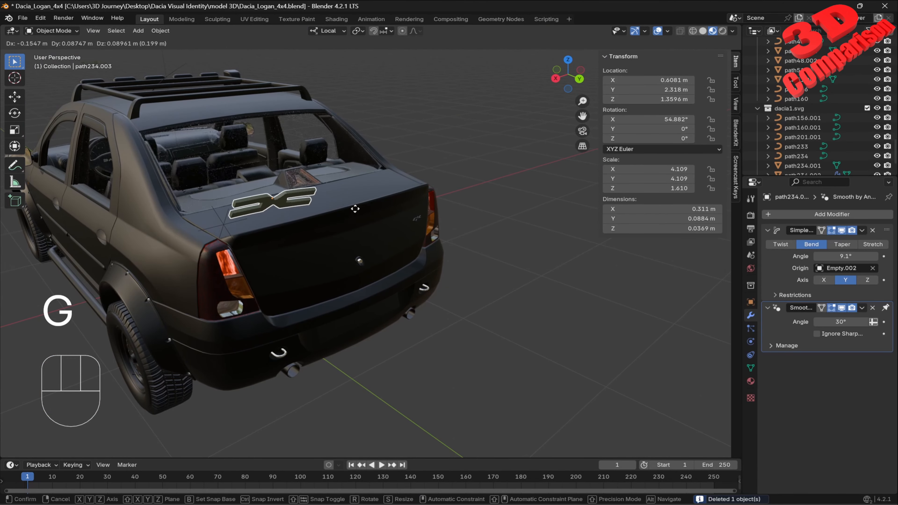
key("Escape")
scroll(269, 237, "up", 2)
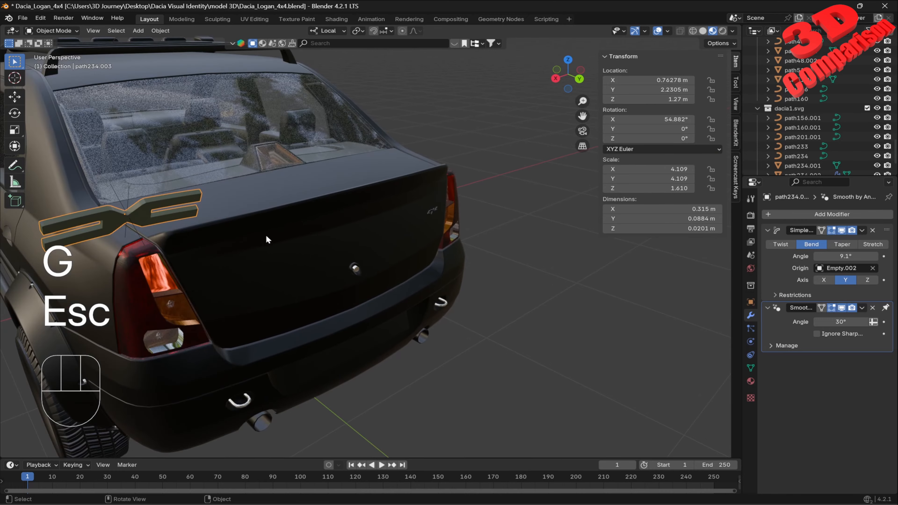
middle_click_drag(267, 238, 308, 237)
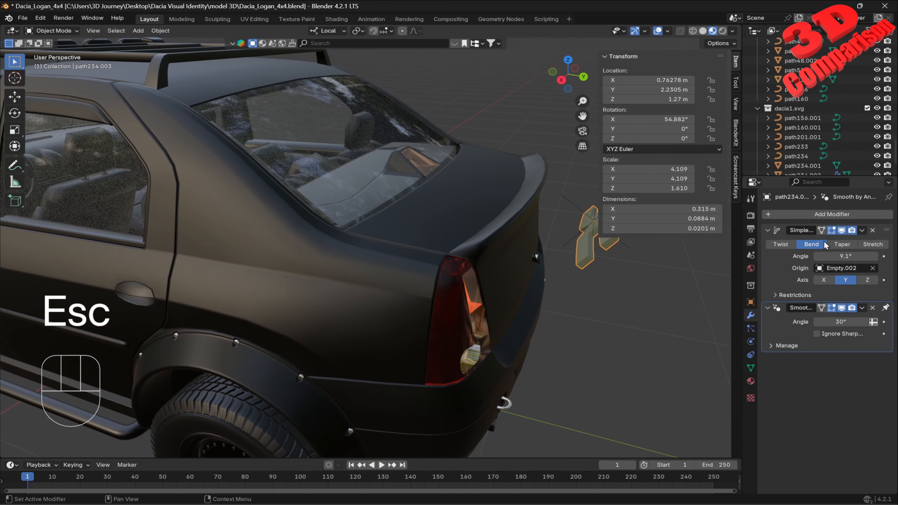
middle_click_drag(589, 282, 560, 279, "shift")
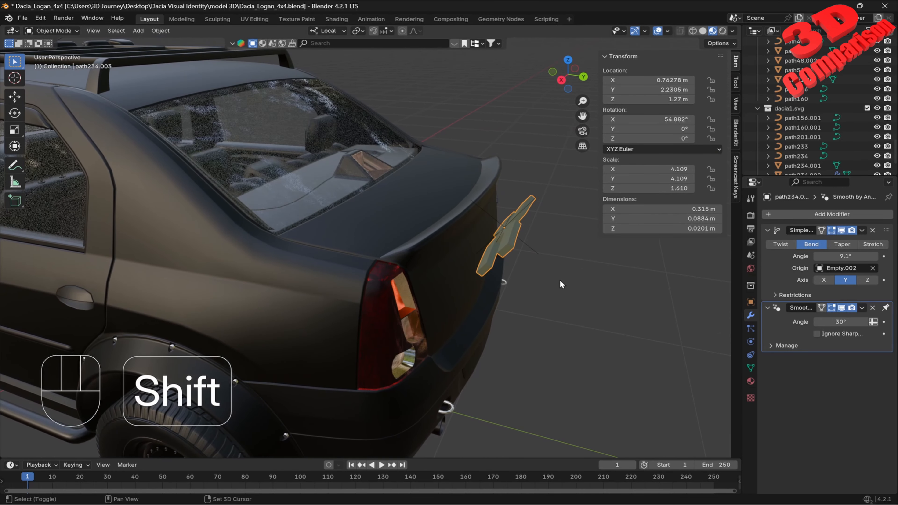
- Try to apply the rear emblem's Simple Deform modifier and move the emblem without its empty
left_click(862, 229)
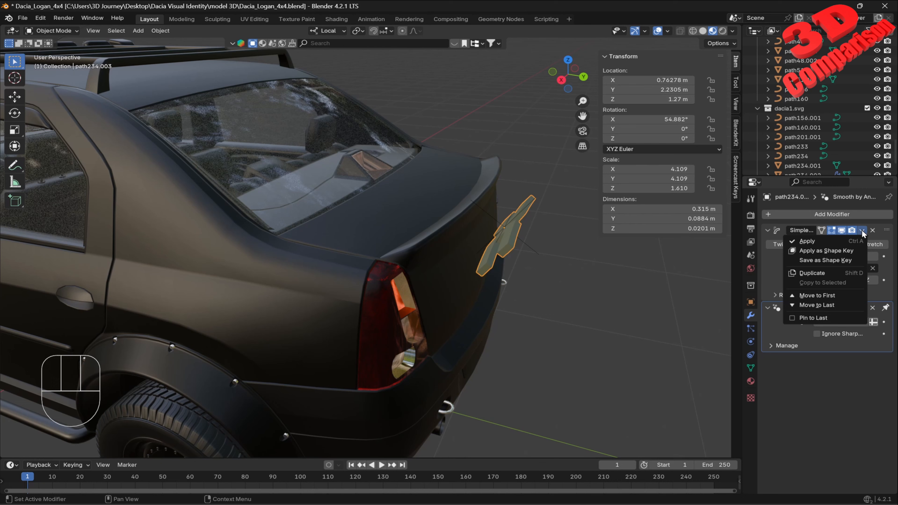
left_click(836, 243)
key("g")
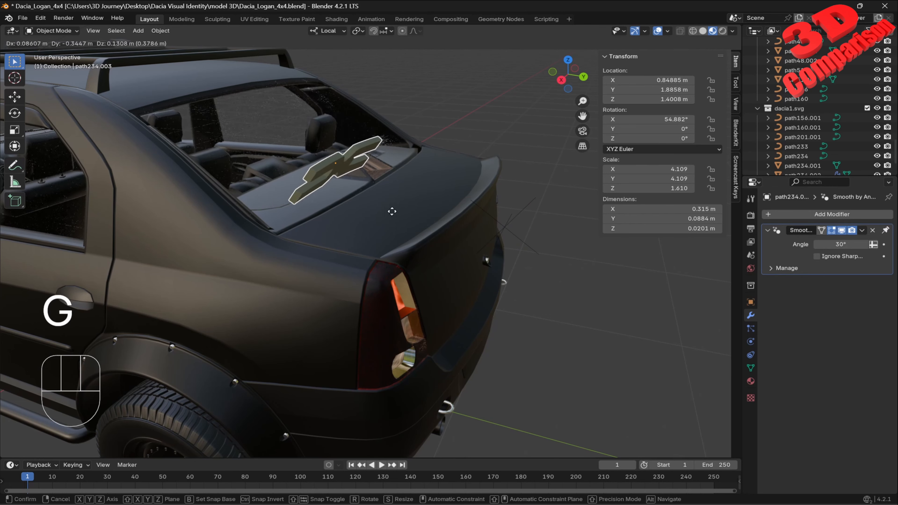
key("Escape")
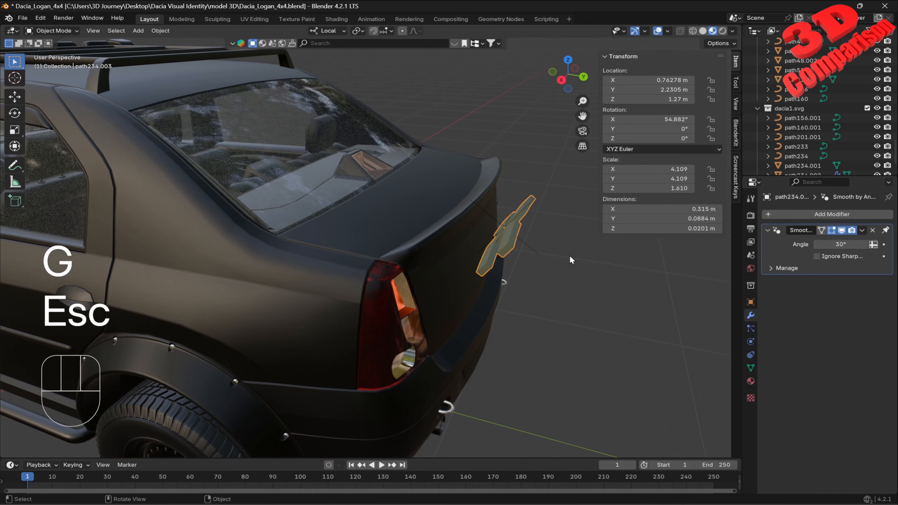
key("ctrl+z")
- Move the rear emblem and its origin empty to the car's centreline behind the boot, with the empty at about X 0, Y 2.12 m
left_click(525, 246)
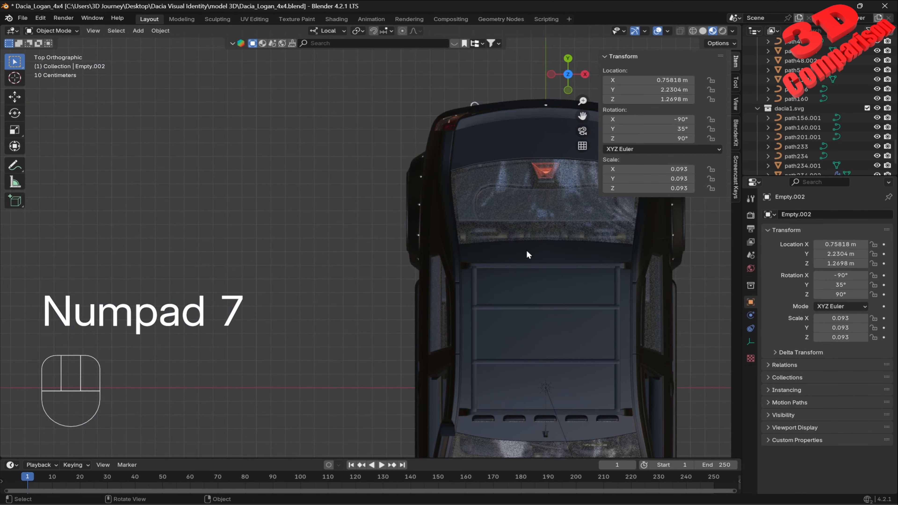
scroll(527, 254, "down", 2)
scroll(519, 255, "down", 1)
key("g")
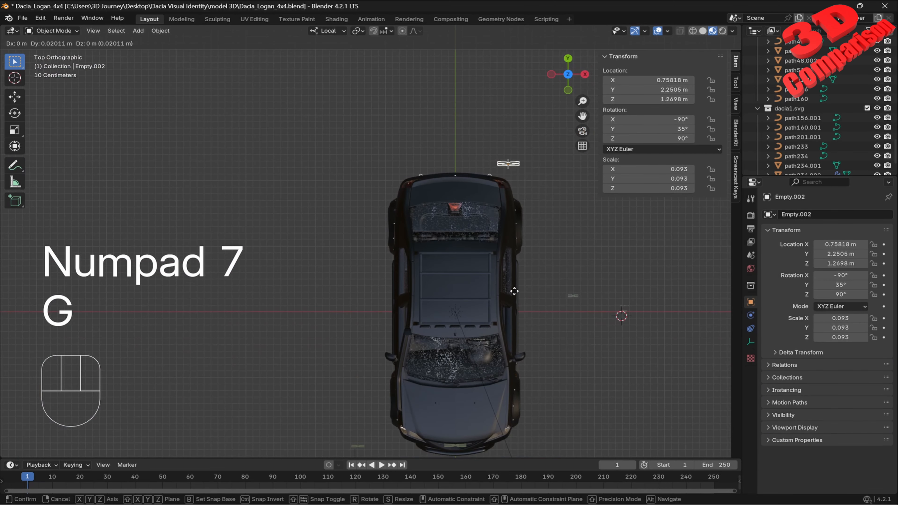
left_click(463, 300)
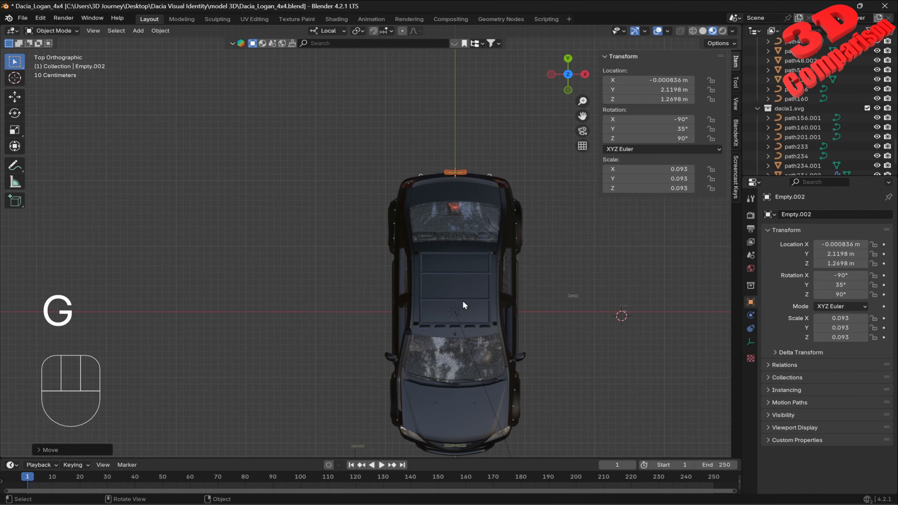
- Rotate the rear emblem and its empty about -123.85° around local X and lower them to the boot lid
middle_click_drag(463, 300, 440, 257)
scroll(355, 258, "up", 3)
scroll(439, 261, "down", 4)
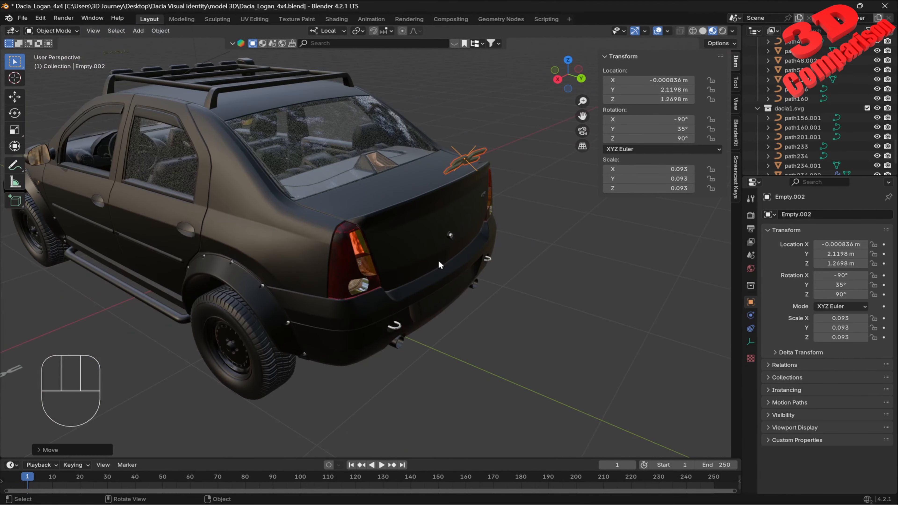
key("r")
key("x")
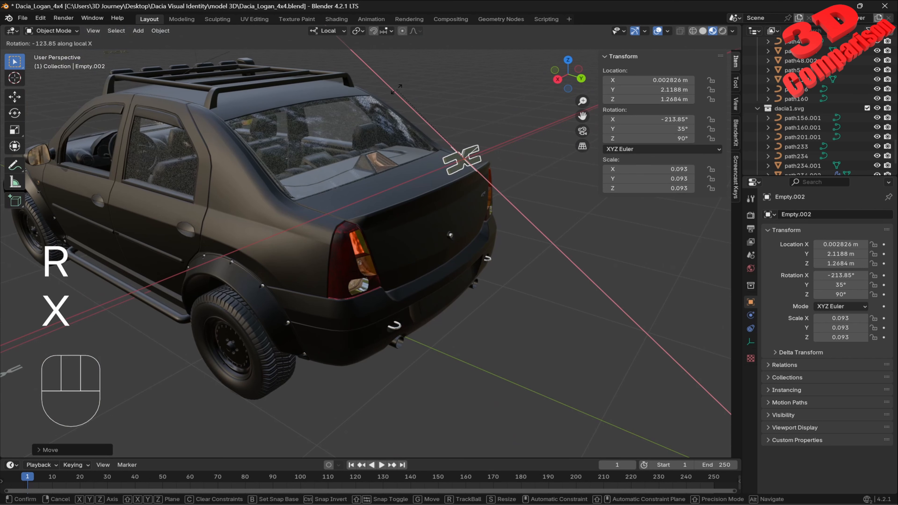
left_click(396, 91)
key("g")
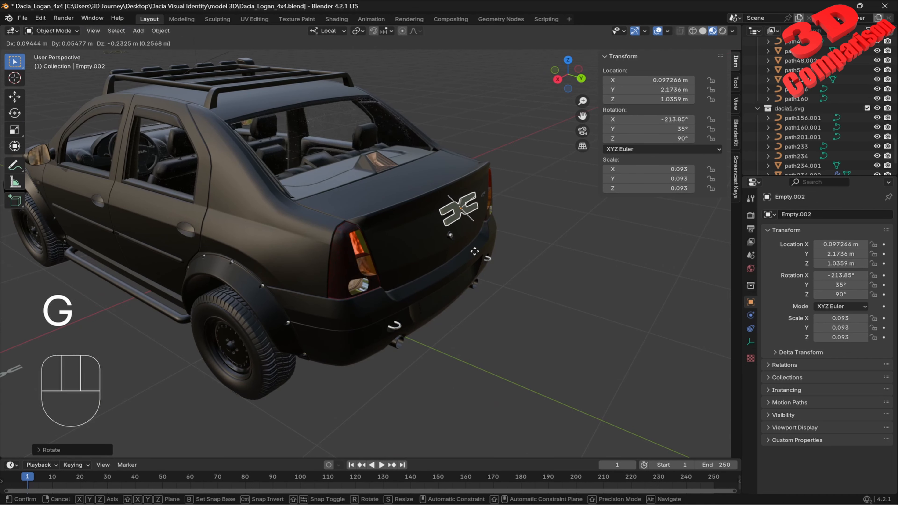
left_click(474, 259)
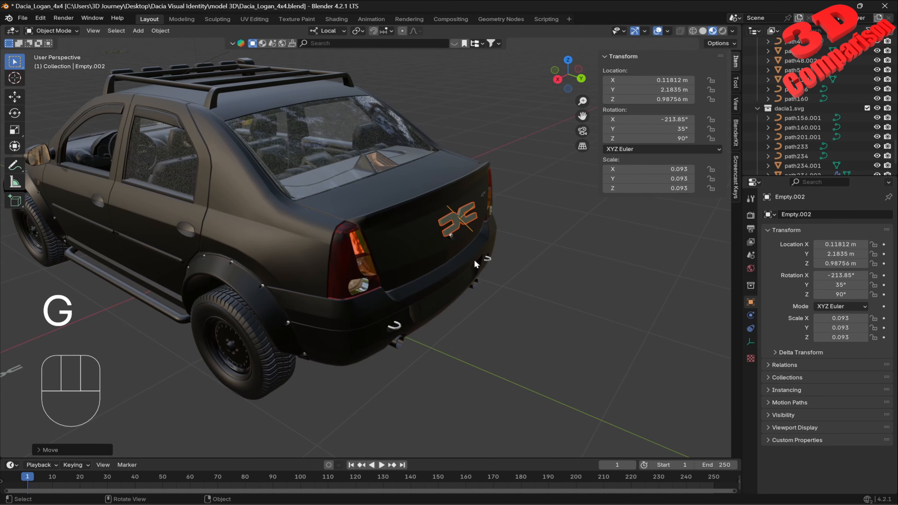
- Centre the rear emblem and its empty above the boot lock in the back view, with the empty at about Z 0.944 m
key("KP_3")
key("KP_1")
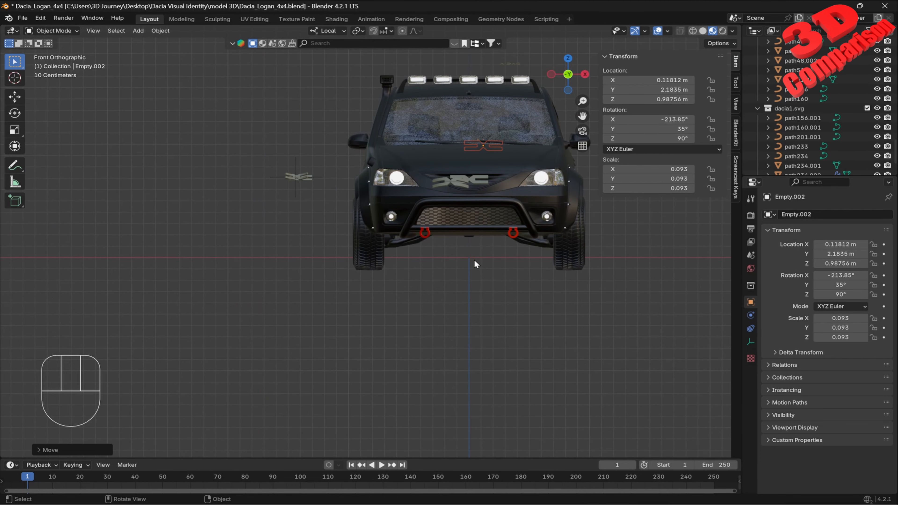
key("KP_9")
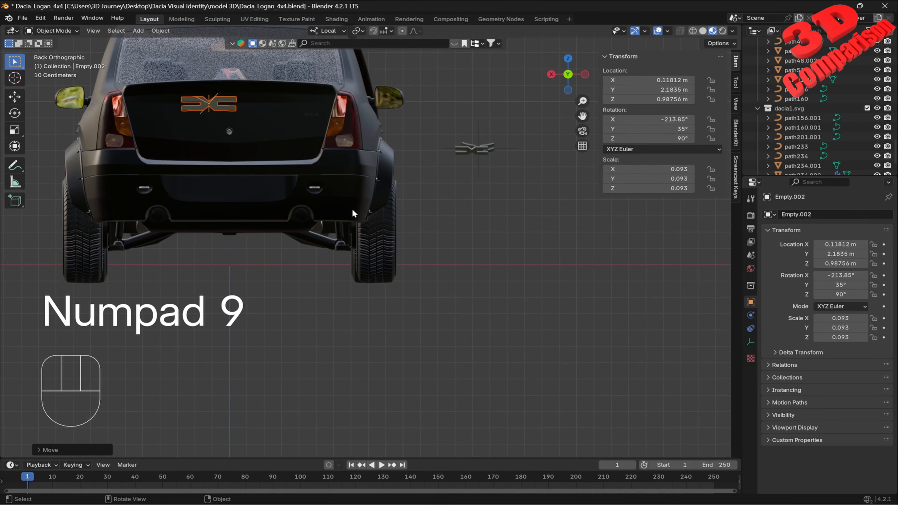
middle_click_drag(353, 211, 433, 220, "shift")
scroll(438, 214, "up", 2)
key("g")
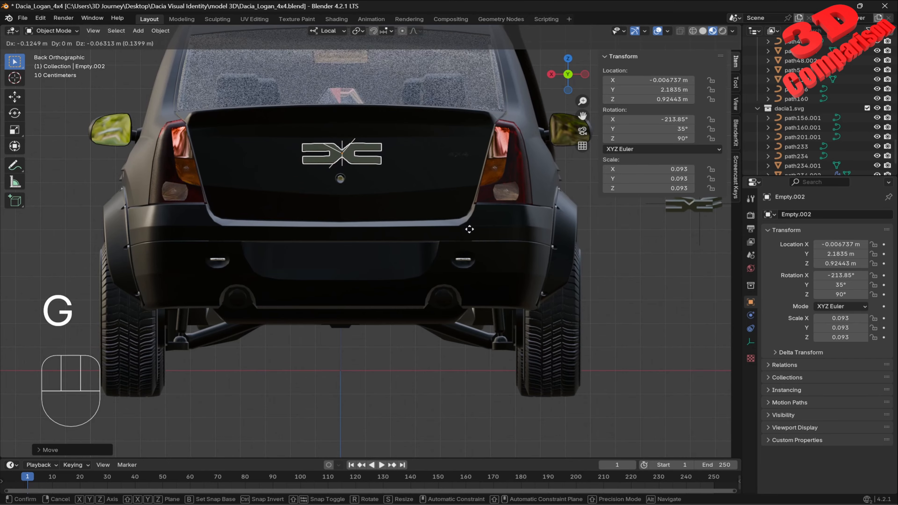
left_click(459, 225)
middle_click_drag(459, 225, 473, 245)
scroll(474, 247, "up", 3)
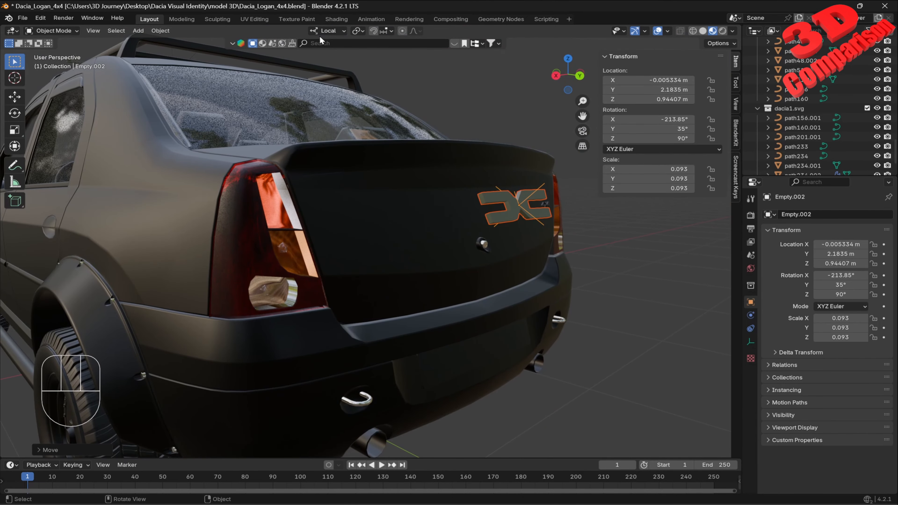
key("g")
key("z")
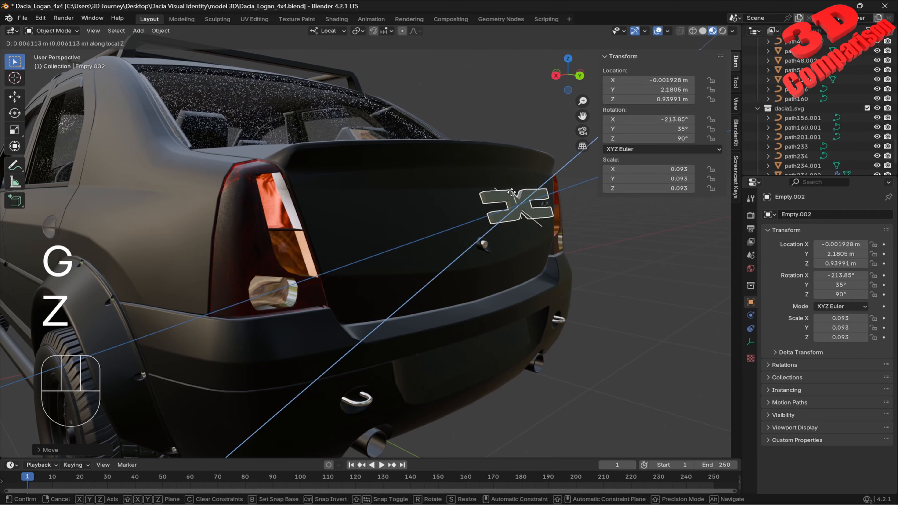
key("Escape")
left_click(536, 216)
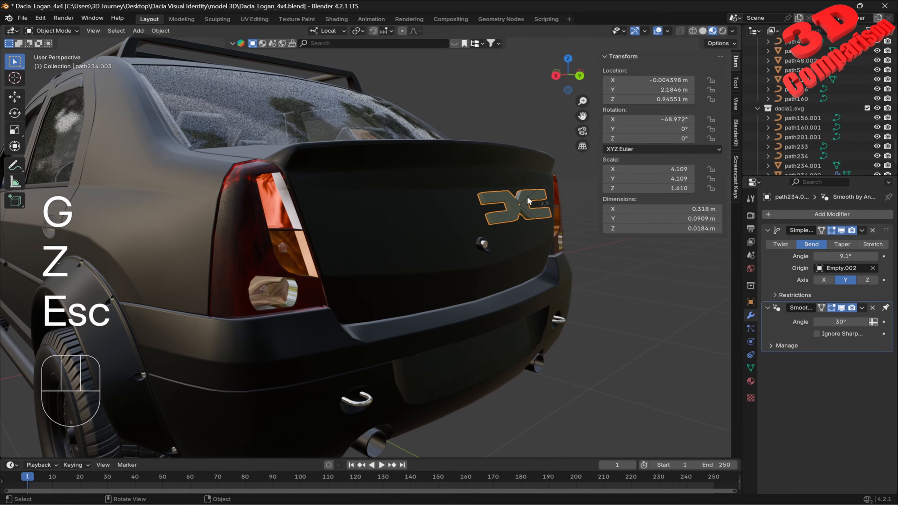
left_click(528, 203)
key("g")
key("z")
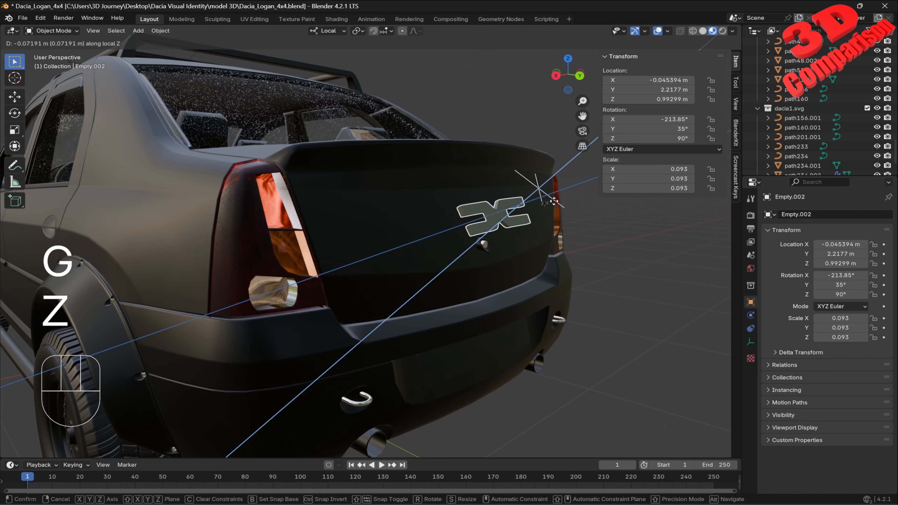
key("Escape")
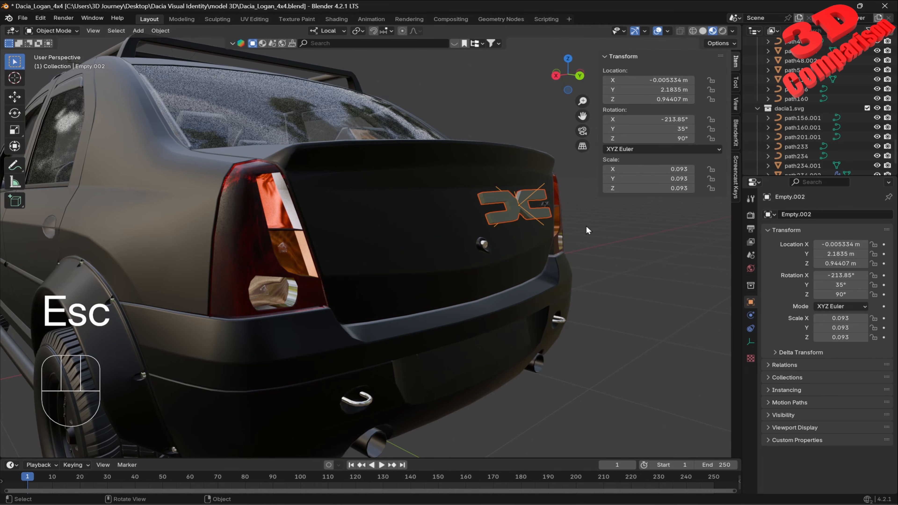
- Apply the rear emblem's Simple Deform modifier and move the emblem about 0.11 m along its local Z towards the boot lid
left_click(534, 214)
left_click(862, 230)
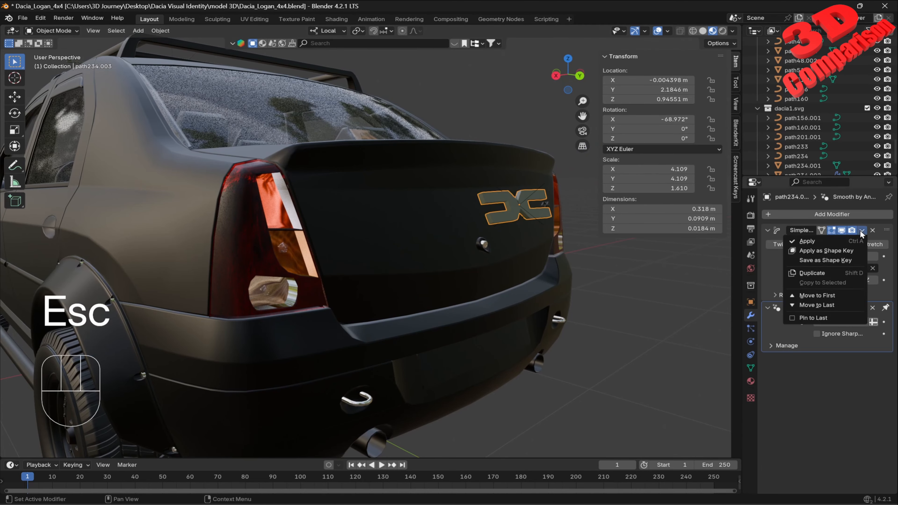
left_click(843, 242)
key("g")
key("z")
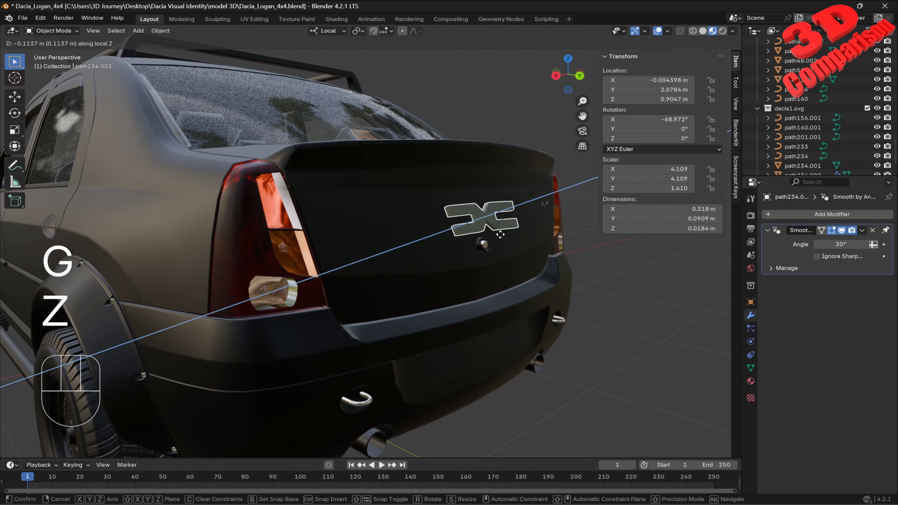
left_click(523, 226)
middle_click_drag(522, 221, 496, 236)
key("g")
key("z")
key("Escape")
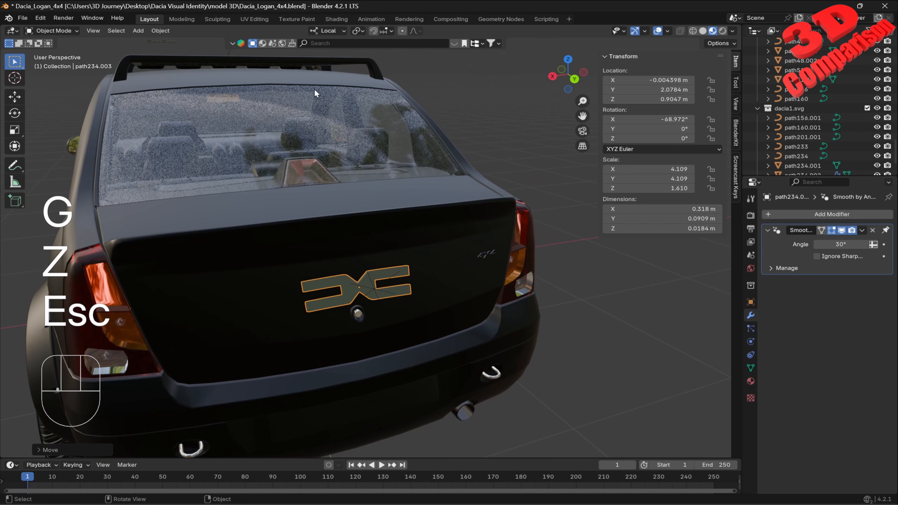
- Set the transform orientation to Global and raise the rear emblem about 0.043 m along Z, using Solid shading for the move
left_click(317, 62)
key("z")
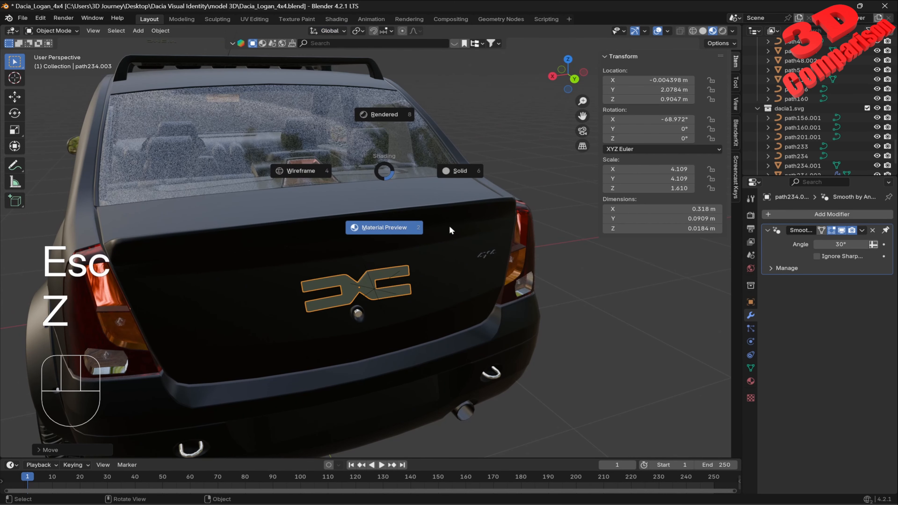
left_click(533, 275)
key("g")
key("z")
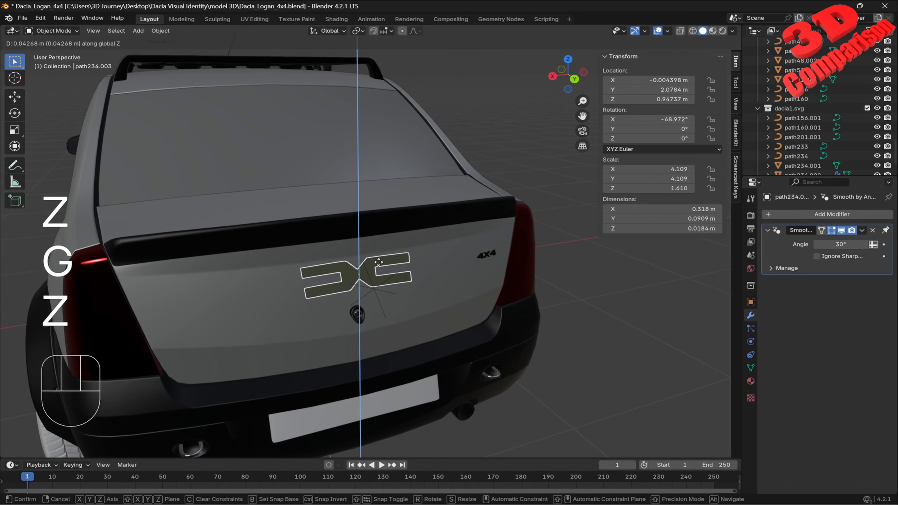
left_click(377, 262)
left_click(712, 31)
- Rotate the rear emblem about -13.5° around global X in the side view and move it against the boot lid
mouse_move(405, 240)
middle_mouse_down()
mouse_move(382, 247)
mouse_move(422, 228)
mouse_move(511, 232)
mouse_move(285, 274)
middle_mouse_up()
key("KP_3")
scroll(511, 233, "up", 5)
scroll(382, 256, "up", 5)
scroll(474, 220, "down", 5)
middle_click_drag(453, 255, 440, 258, "shift")
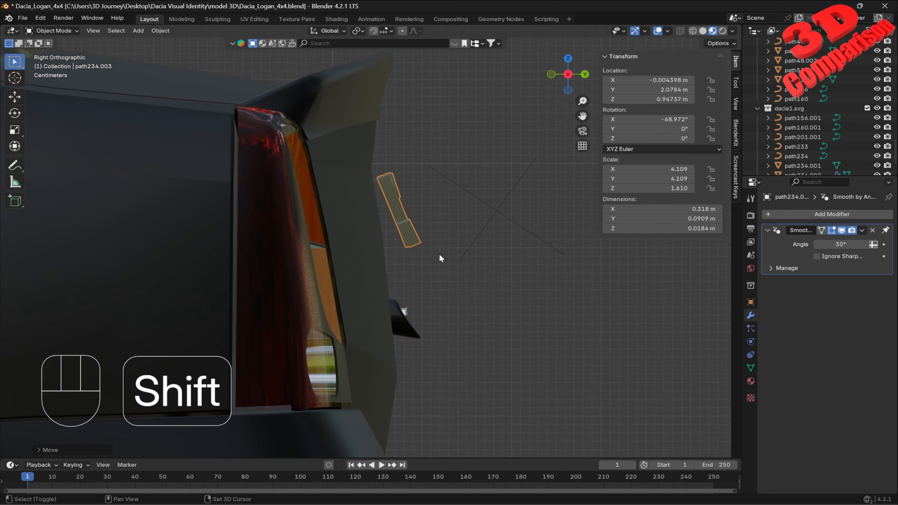
key("r")
key("x")
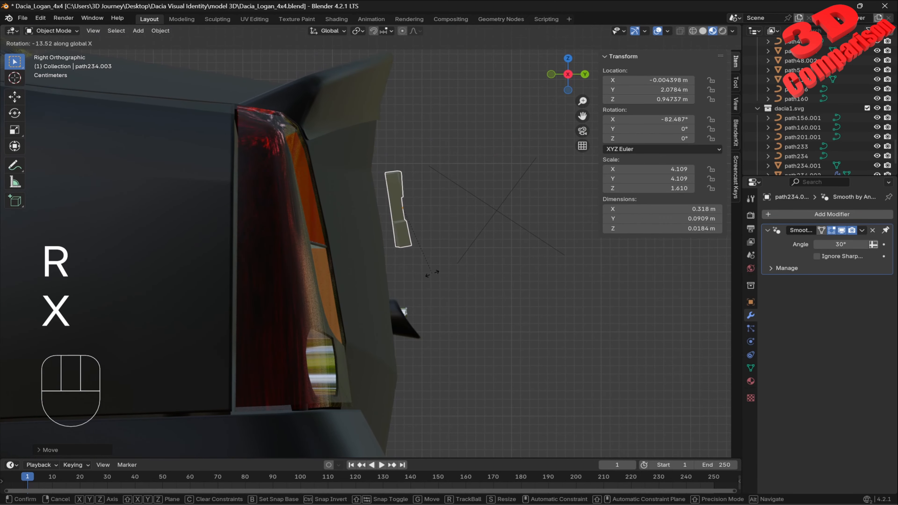
left_click(432, 273)
key("g")
left_click(416, 278)
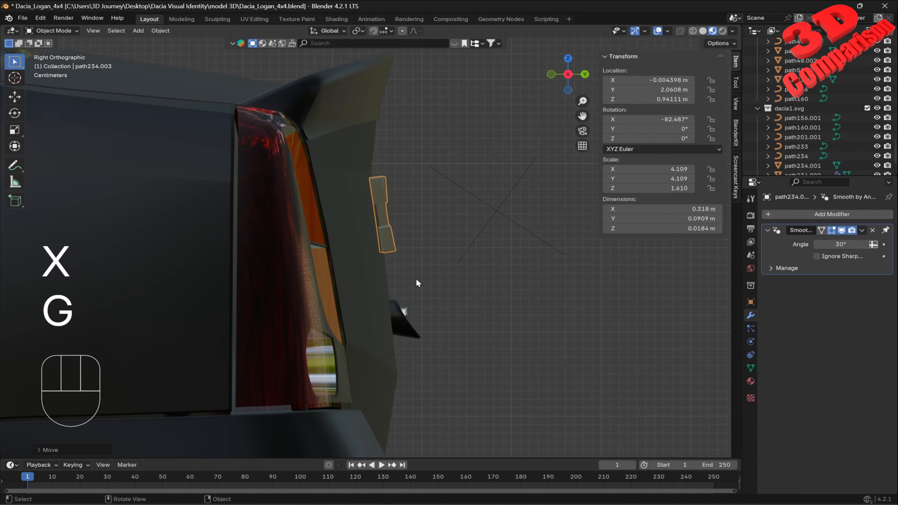
- Examine how the rear emblem sits on the boot lid and check the car with its front emblem from several angles
middle_click_drag(416, 278, 385, 226)
scroll(387, 244, "up", 2)
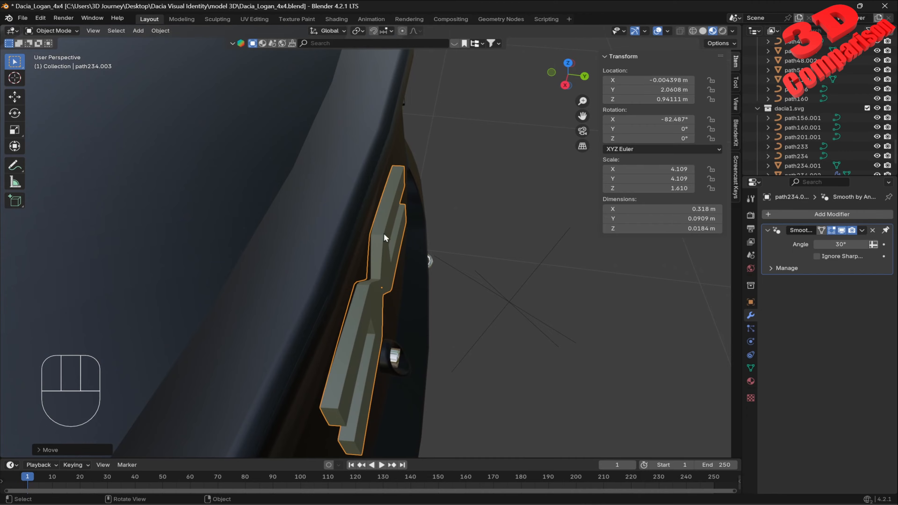
scroll(413, 249, "down", 5)
middle_click_drag(415, 260, 424, 229)
scroll(393, 225, "down", 7)
middle_click_drag(351, 238, 499, 234, "shift")
middle_click_drag(497, 234, 454, 244)
scroll(451, 245, "up", 1)
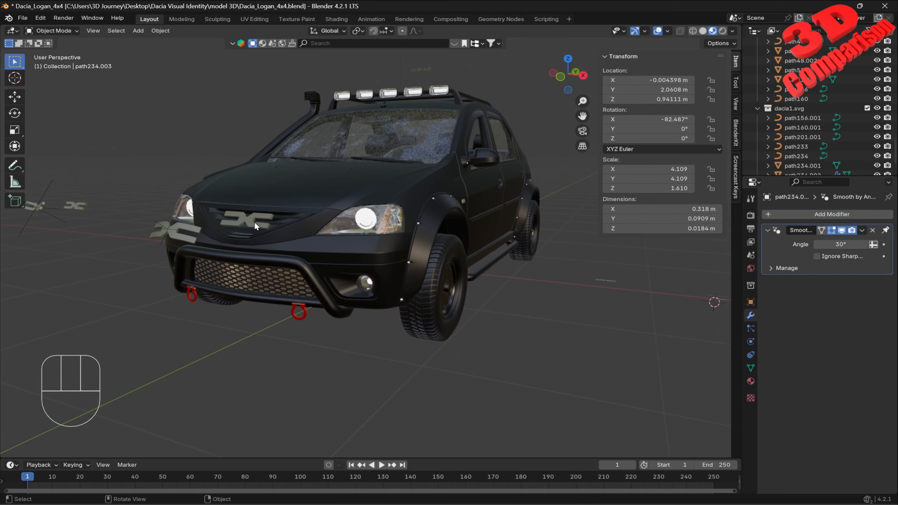
middle_click_drag(254, 222, 405, 220)
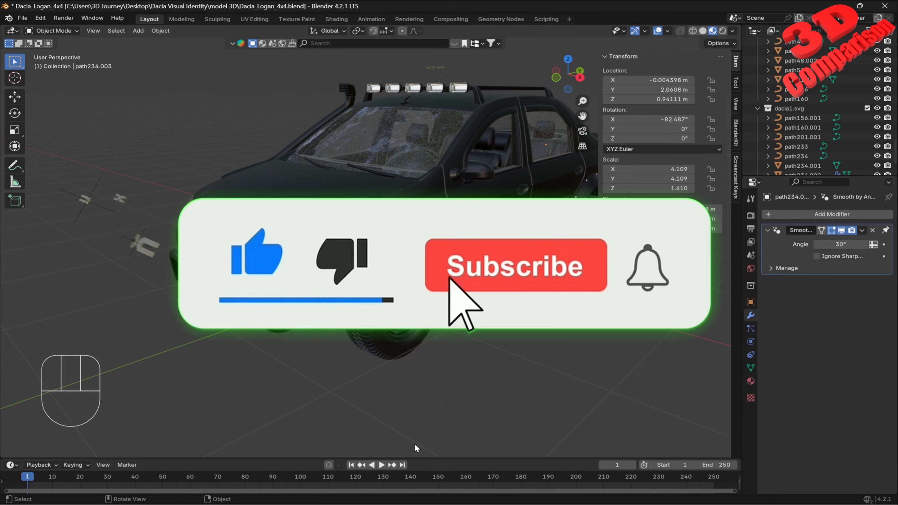
left_click_drag(428, 452, 7, 230)
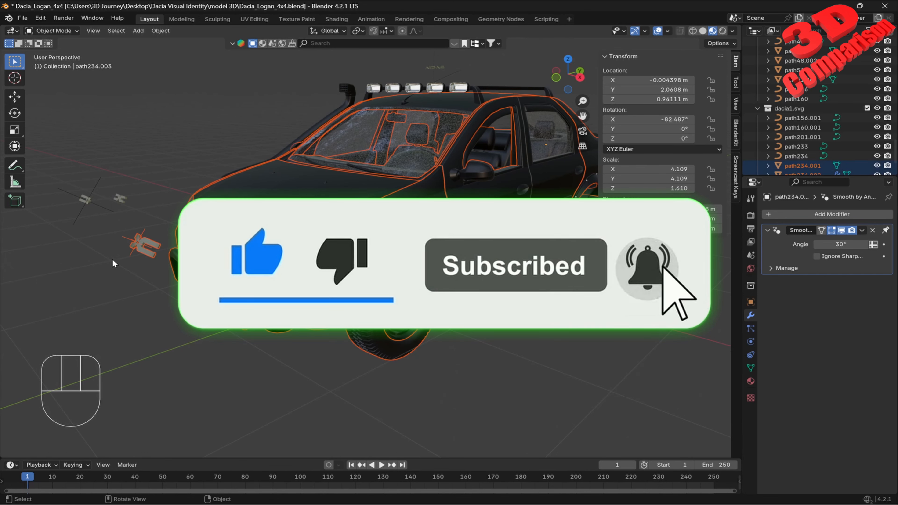
left_click(499, 399)
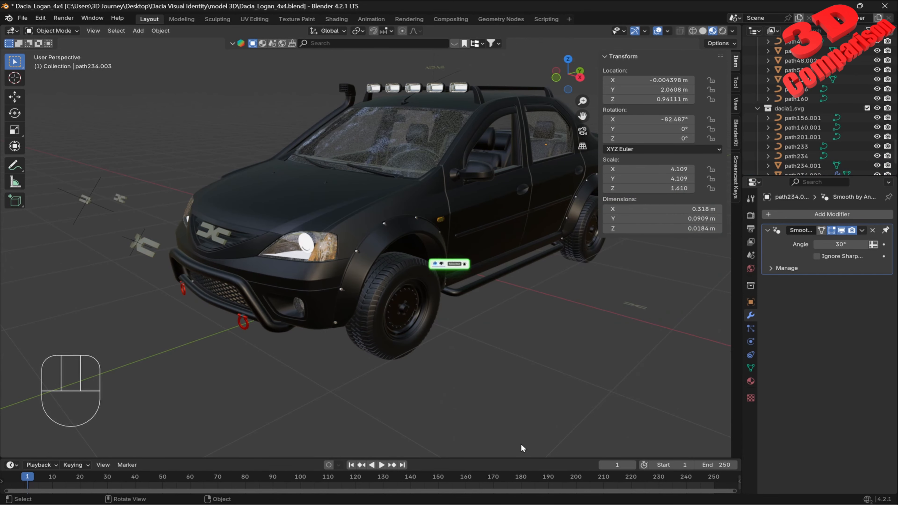